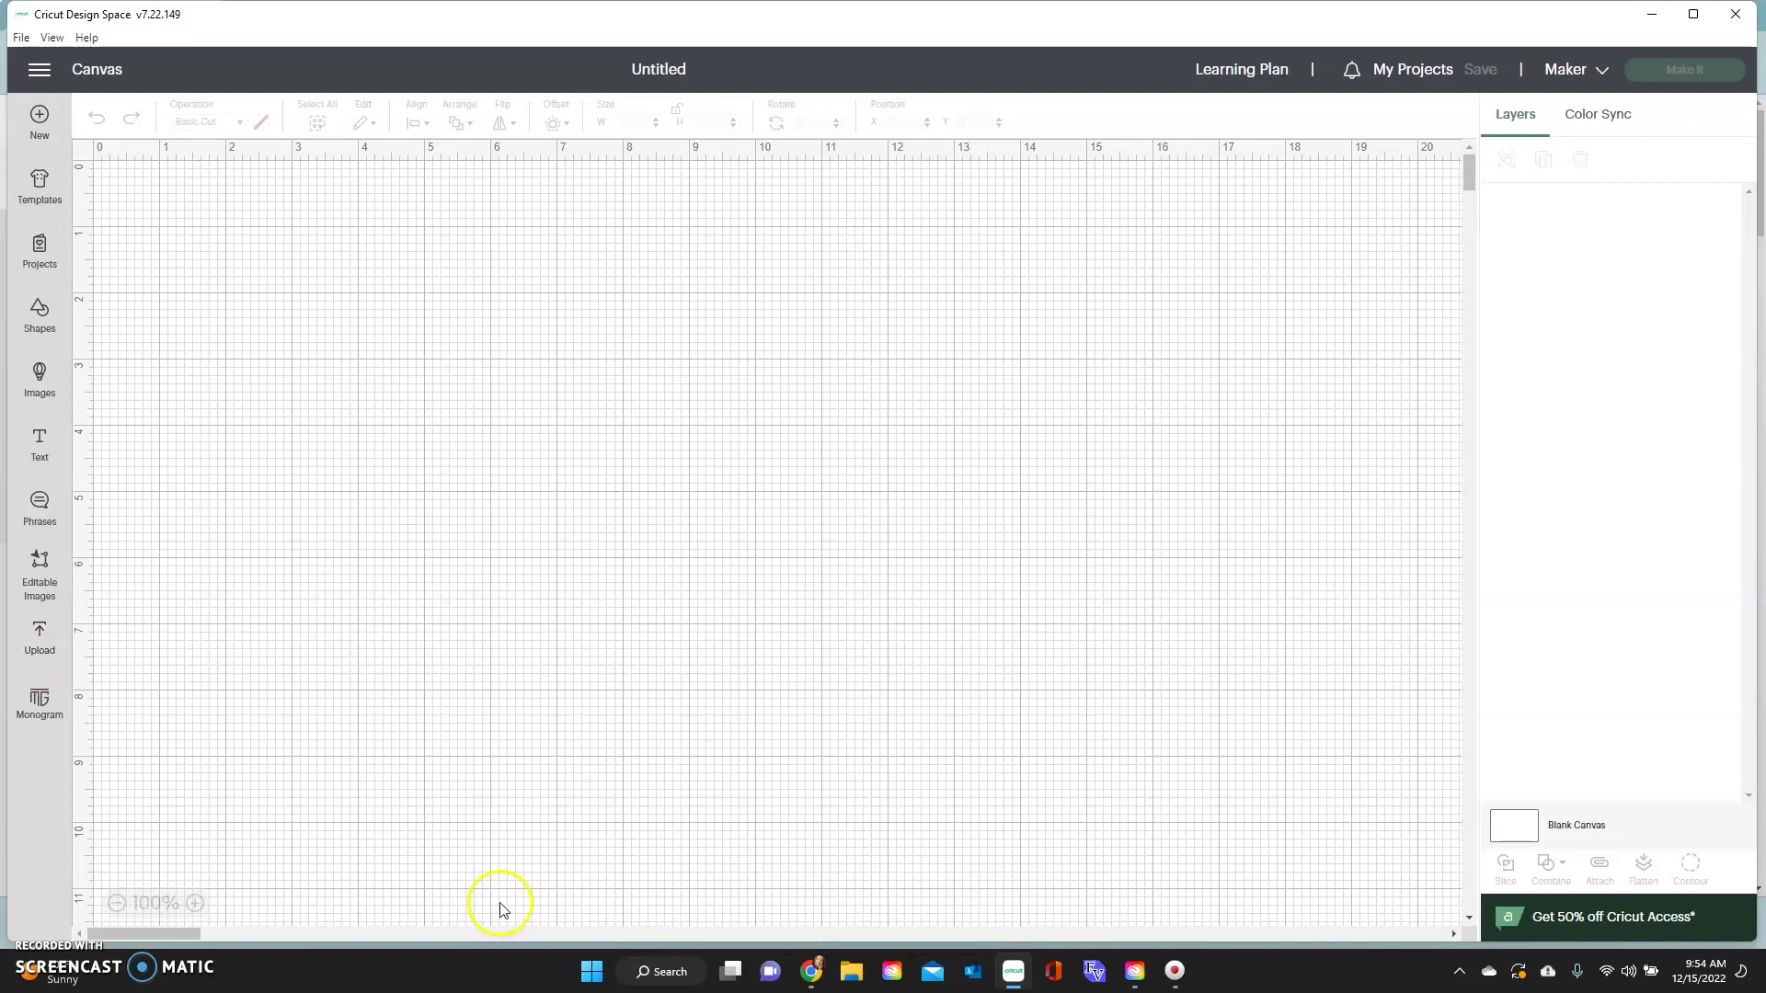
# - Switch to Chrome, go to leapoffaithcrafting.com, and open the God Bless America post from its free SVG files page
pyautogui.click(811, 971)
pyautogui.write('lea')
pyautogui.press('Return')
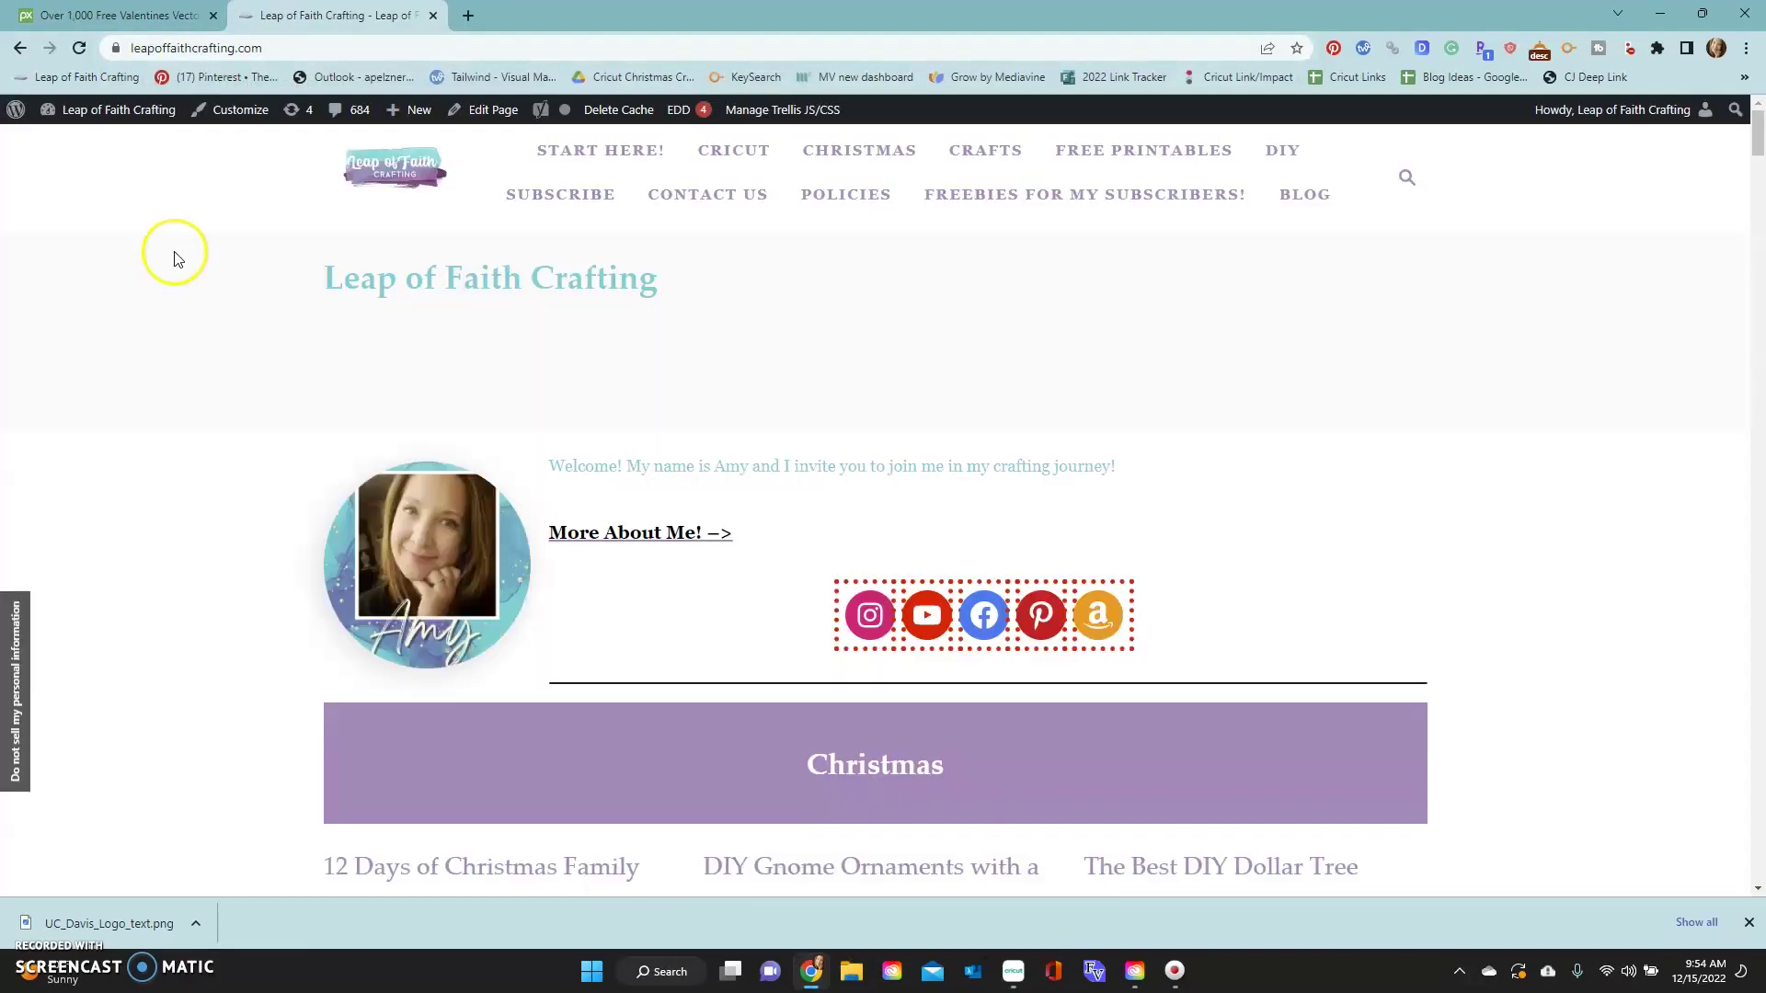
pyautogui.moveTo(737, 161)
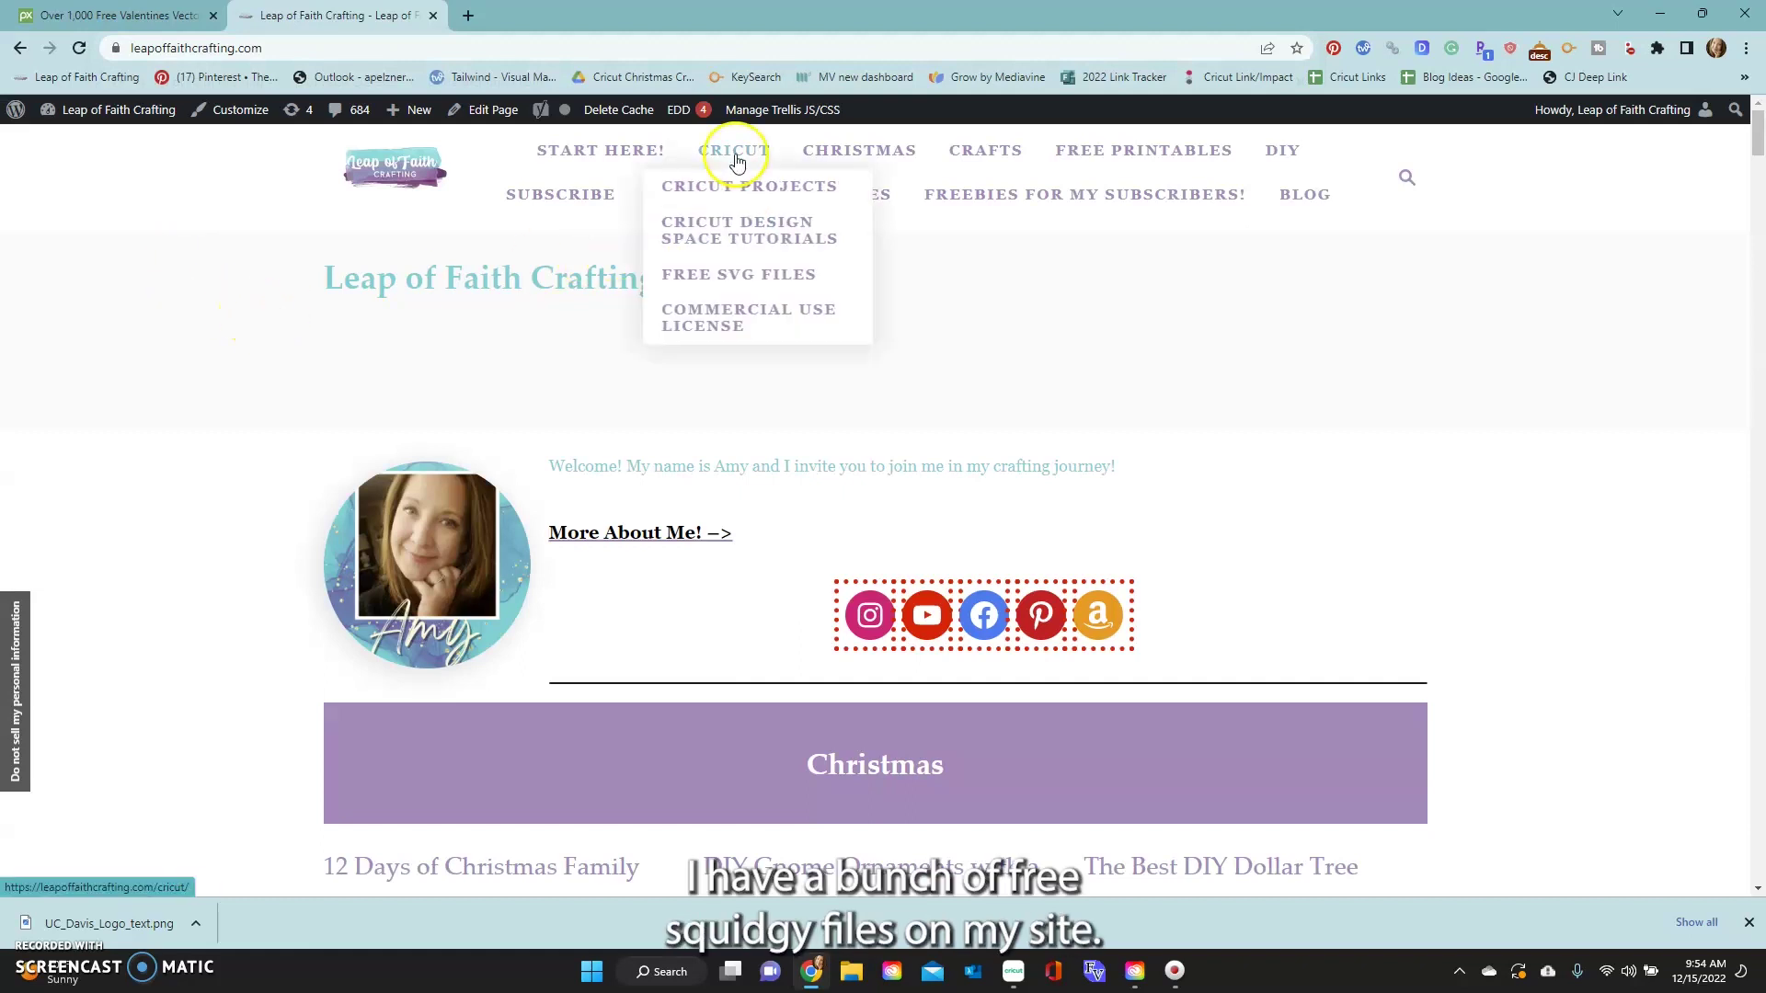
pyautogui.click(731, 276)
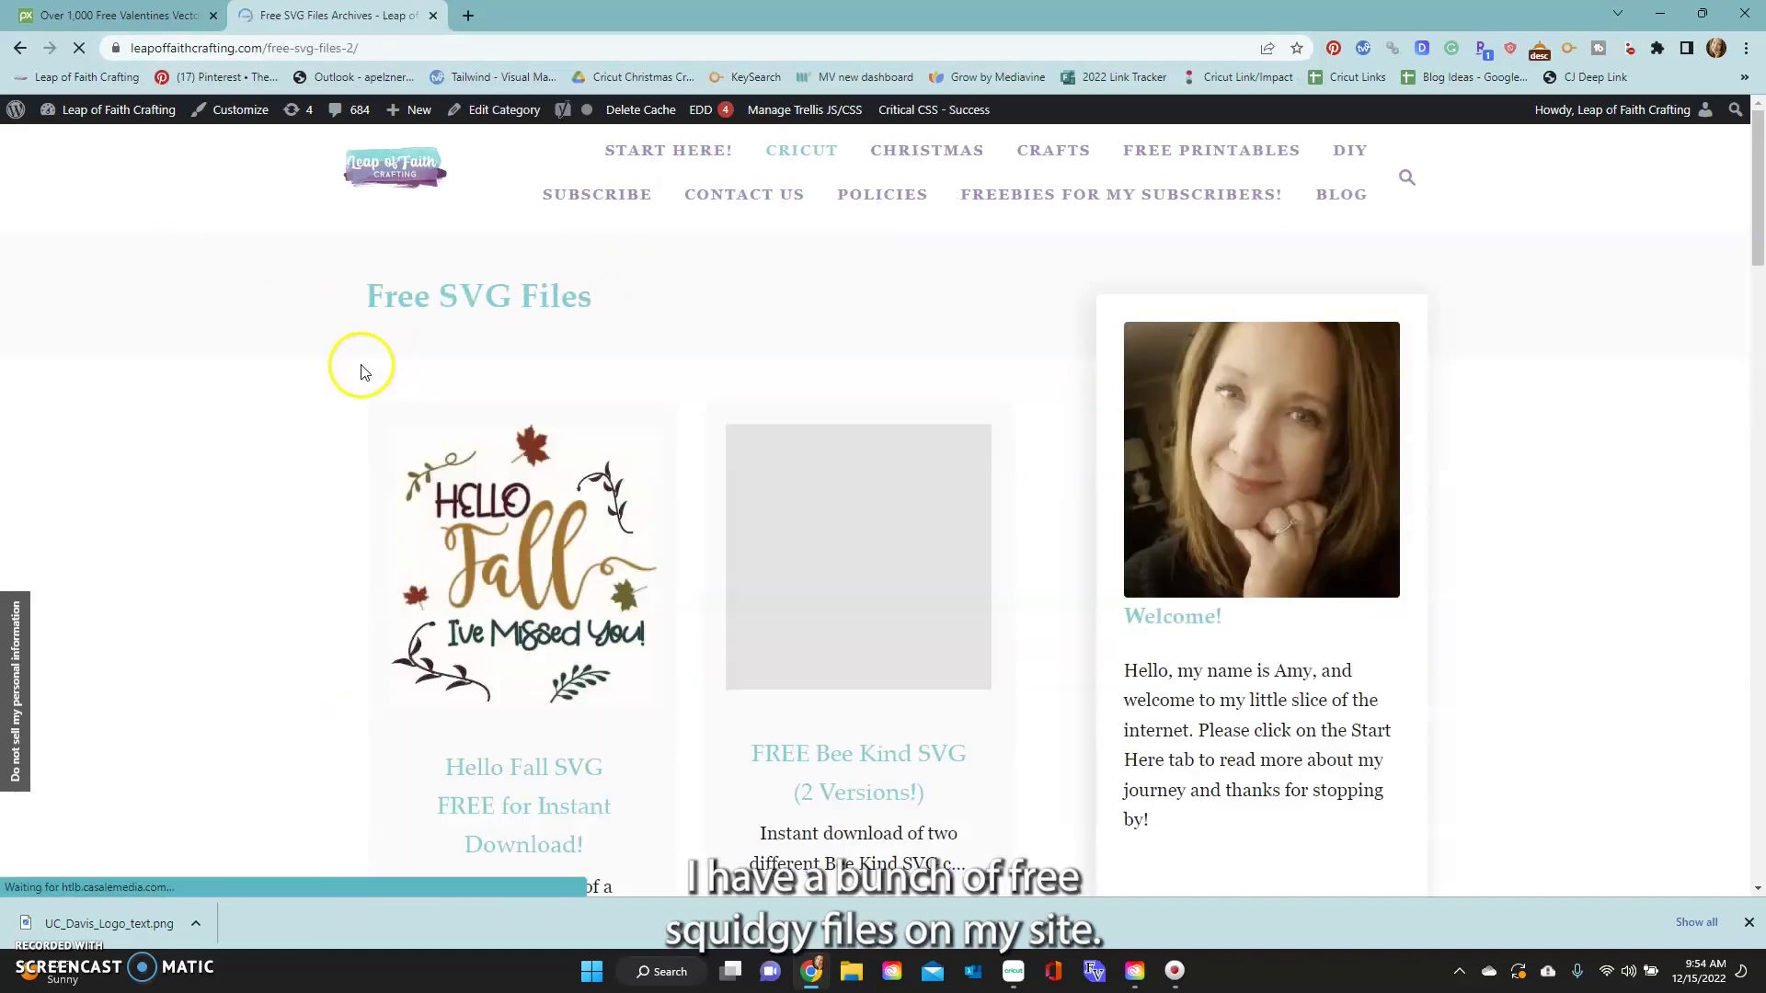
pyautogui.scroll(-8, 343, 426)
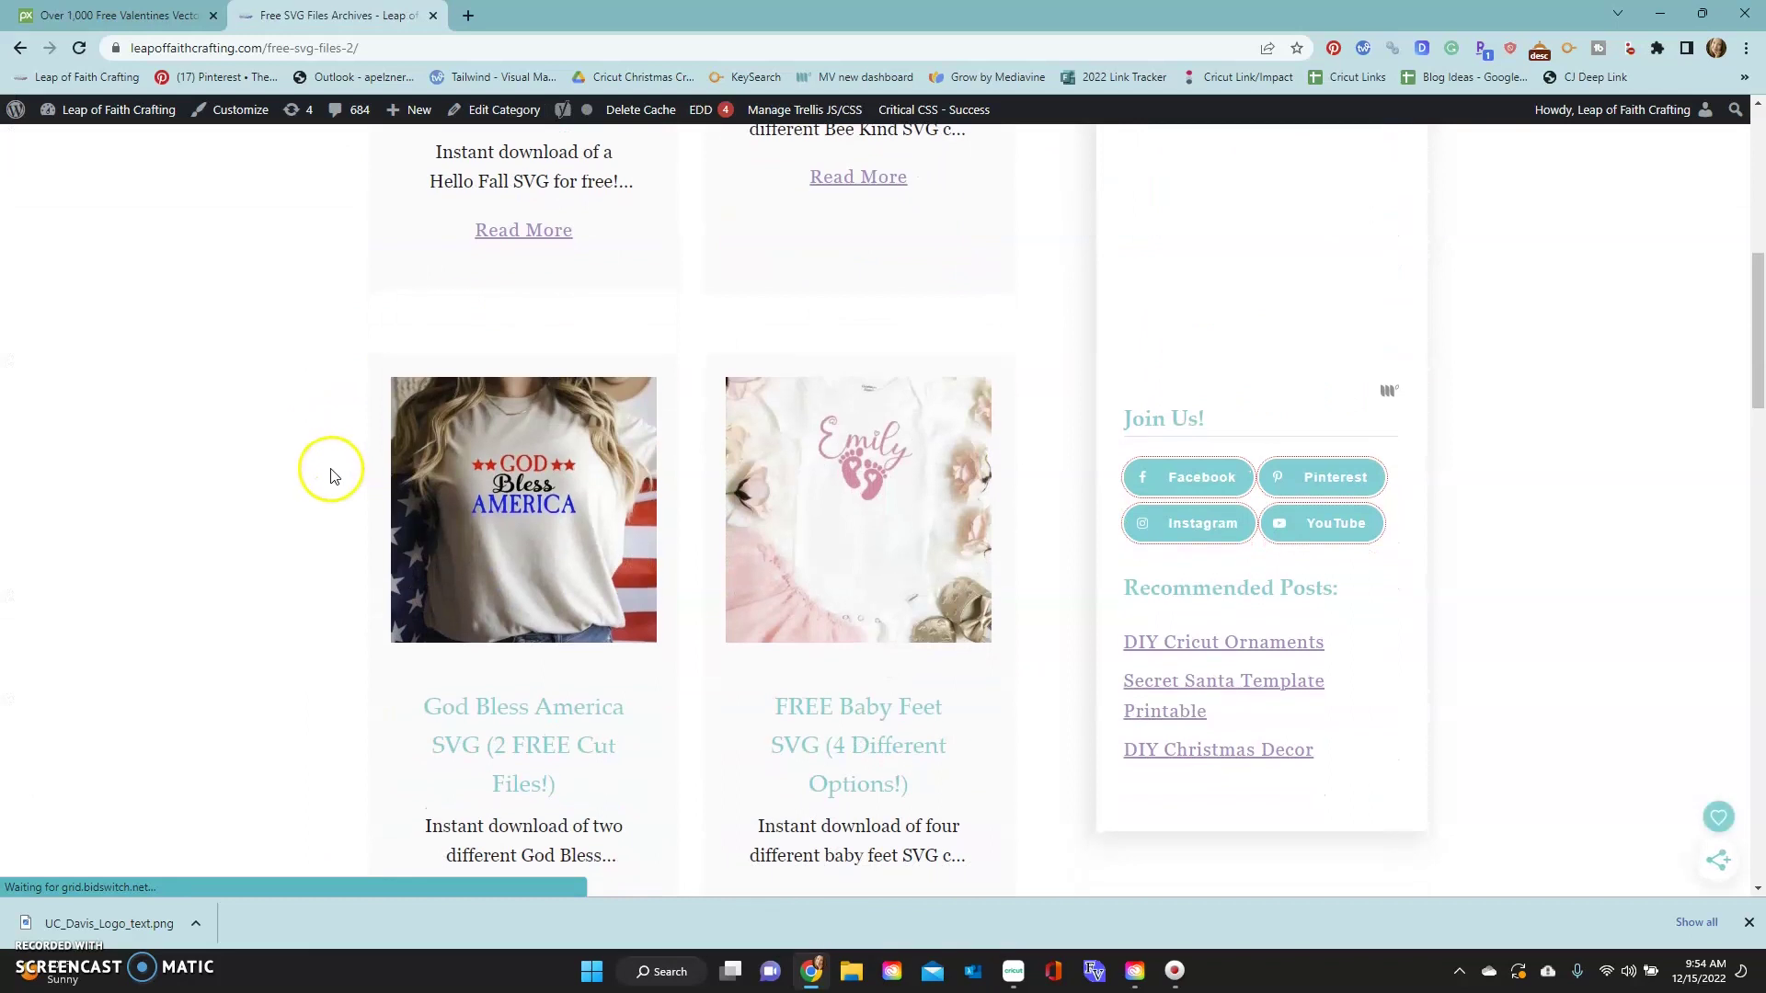
pyautogui.click(482, 708)
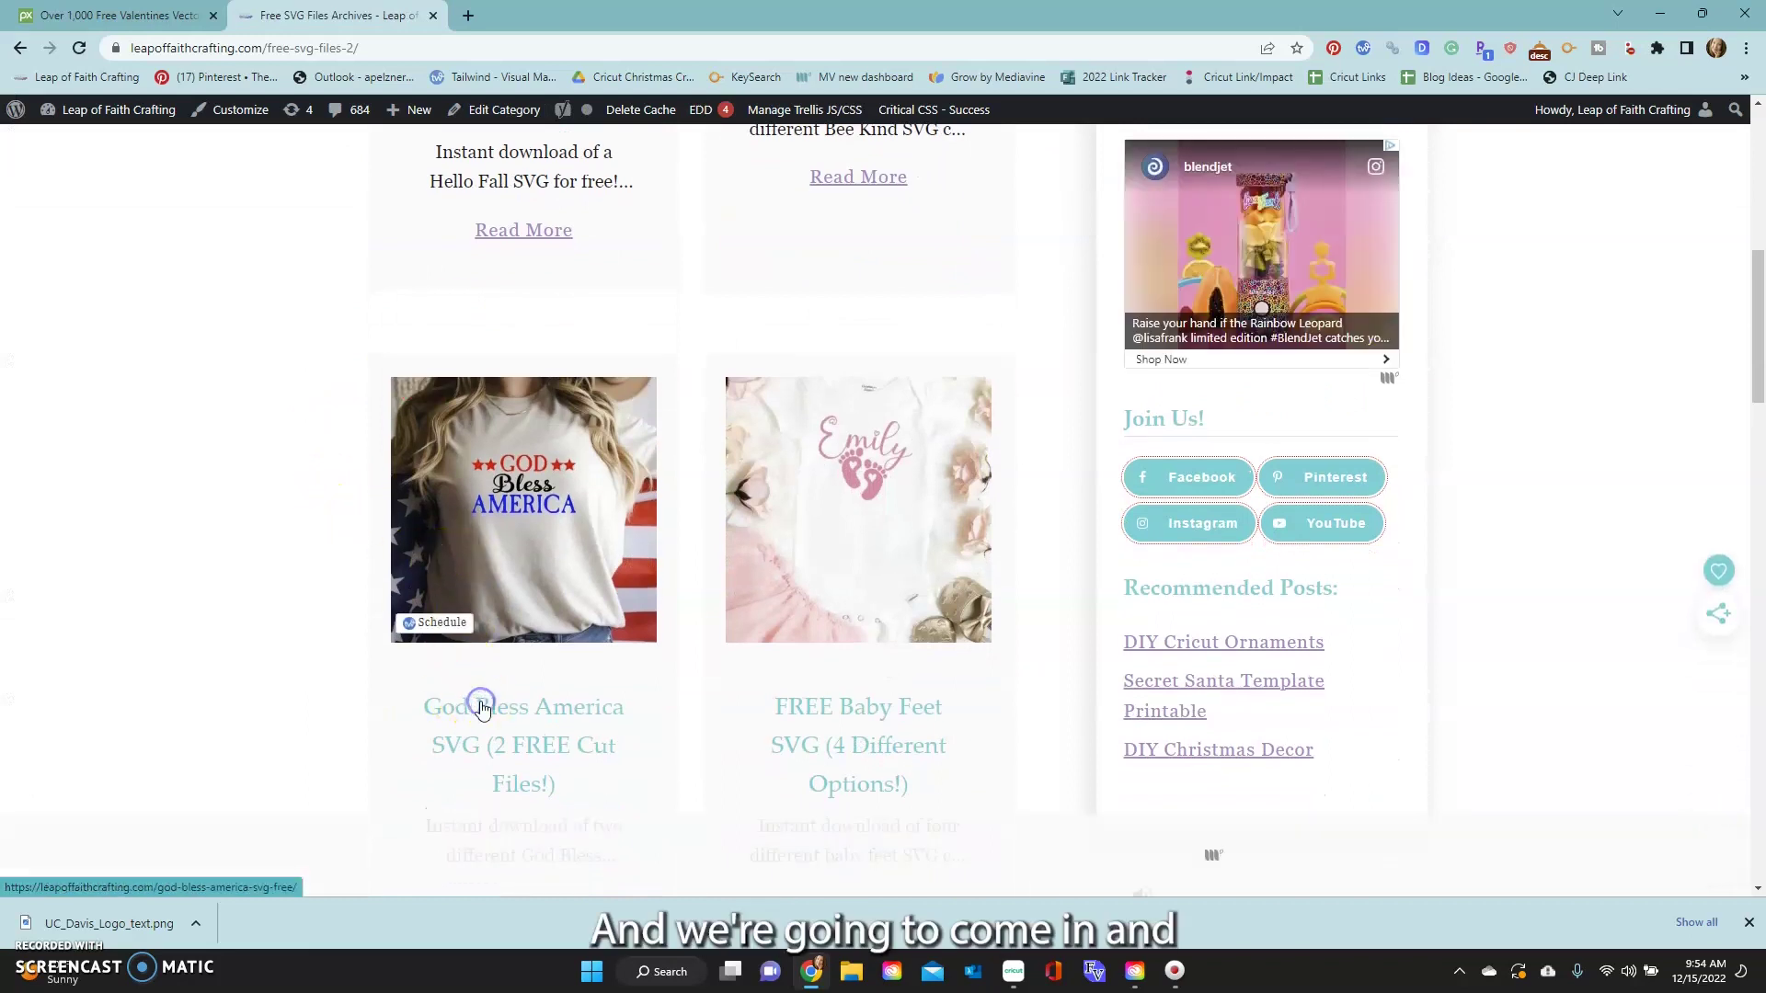
# - Download the free God Bless America digital files as a zip and extract them to the suggested Downloads folder
pyautogui.scroll(-4, 292, 633)
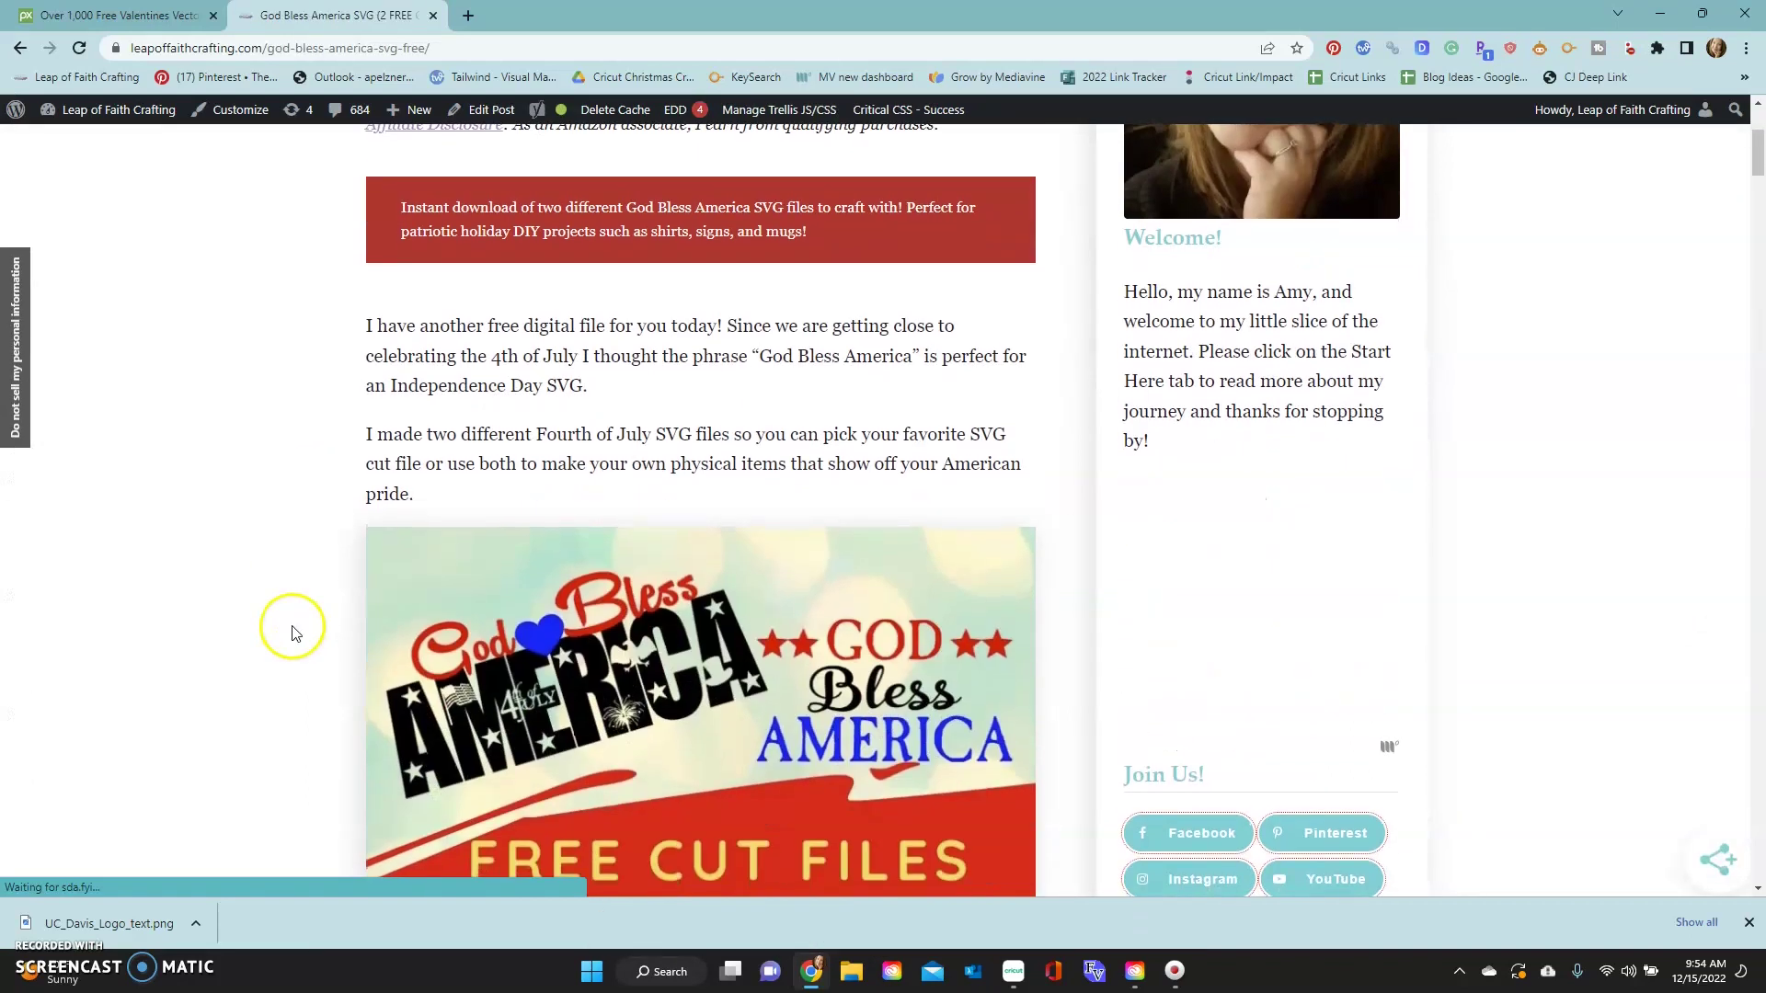
pyautogui.scroll(-15, 295, 630)
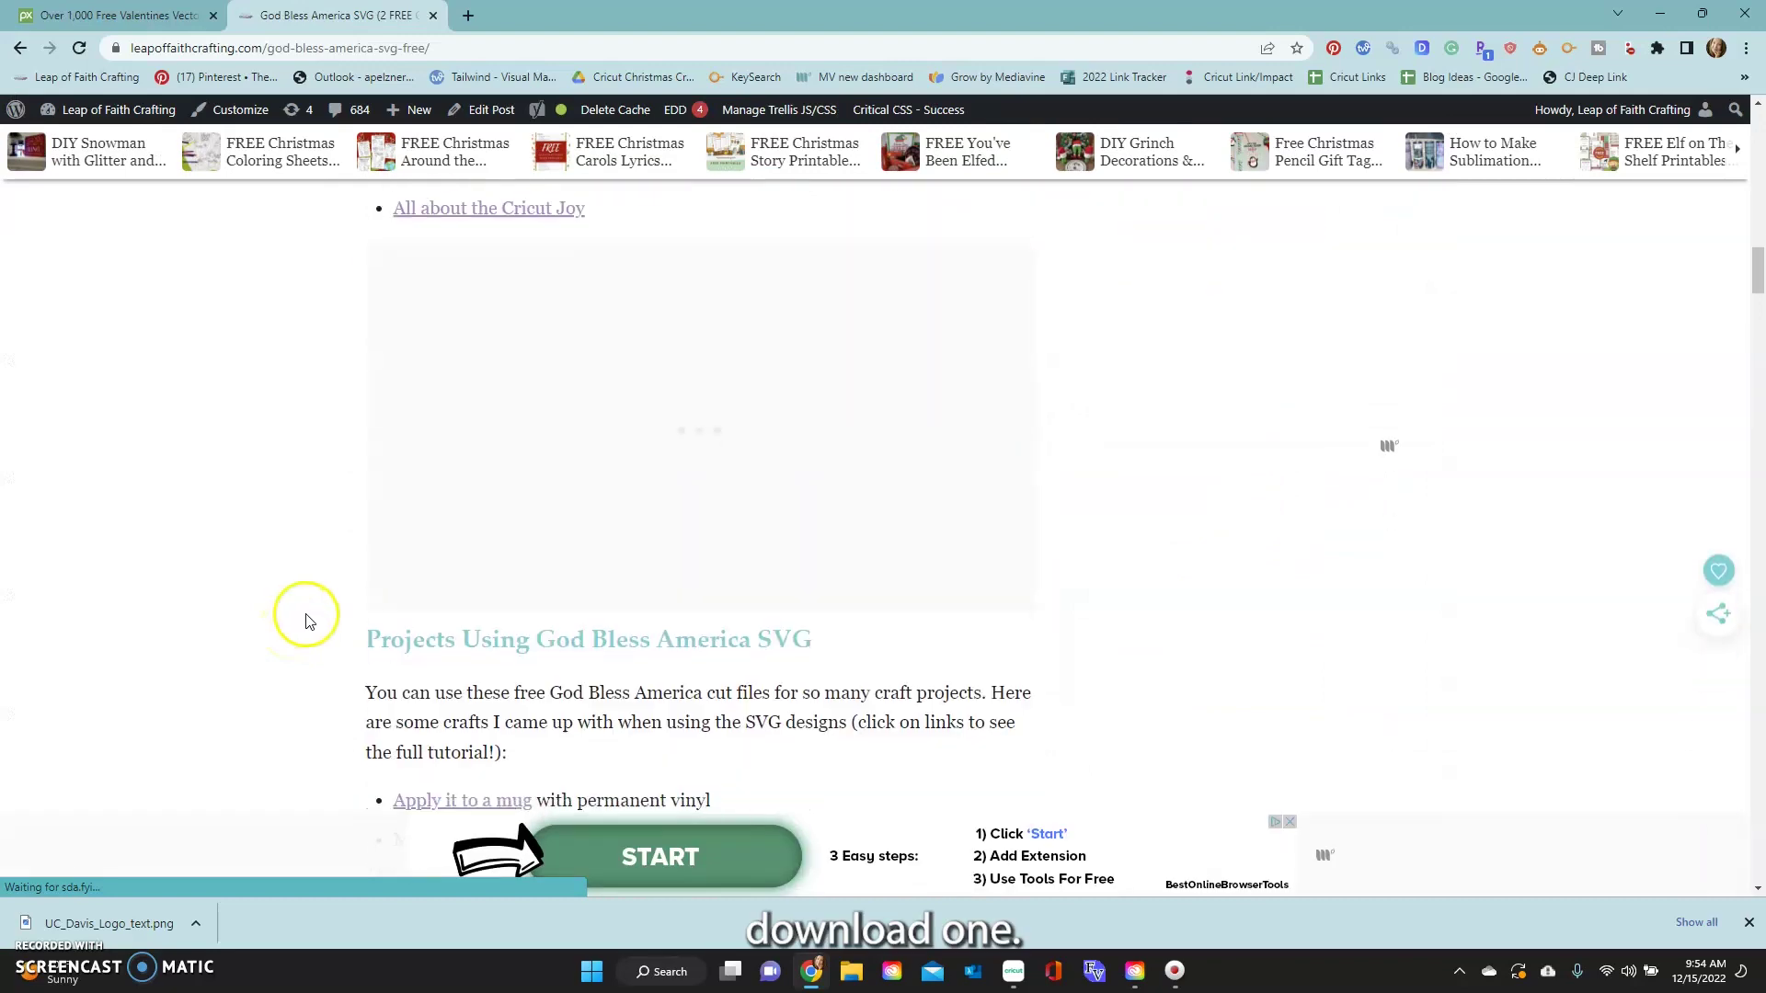
pyautogui.scroll(-20, 308, 619)
pyautogui.scroll(-15, 312, 619)
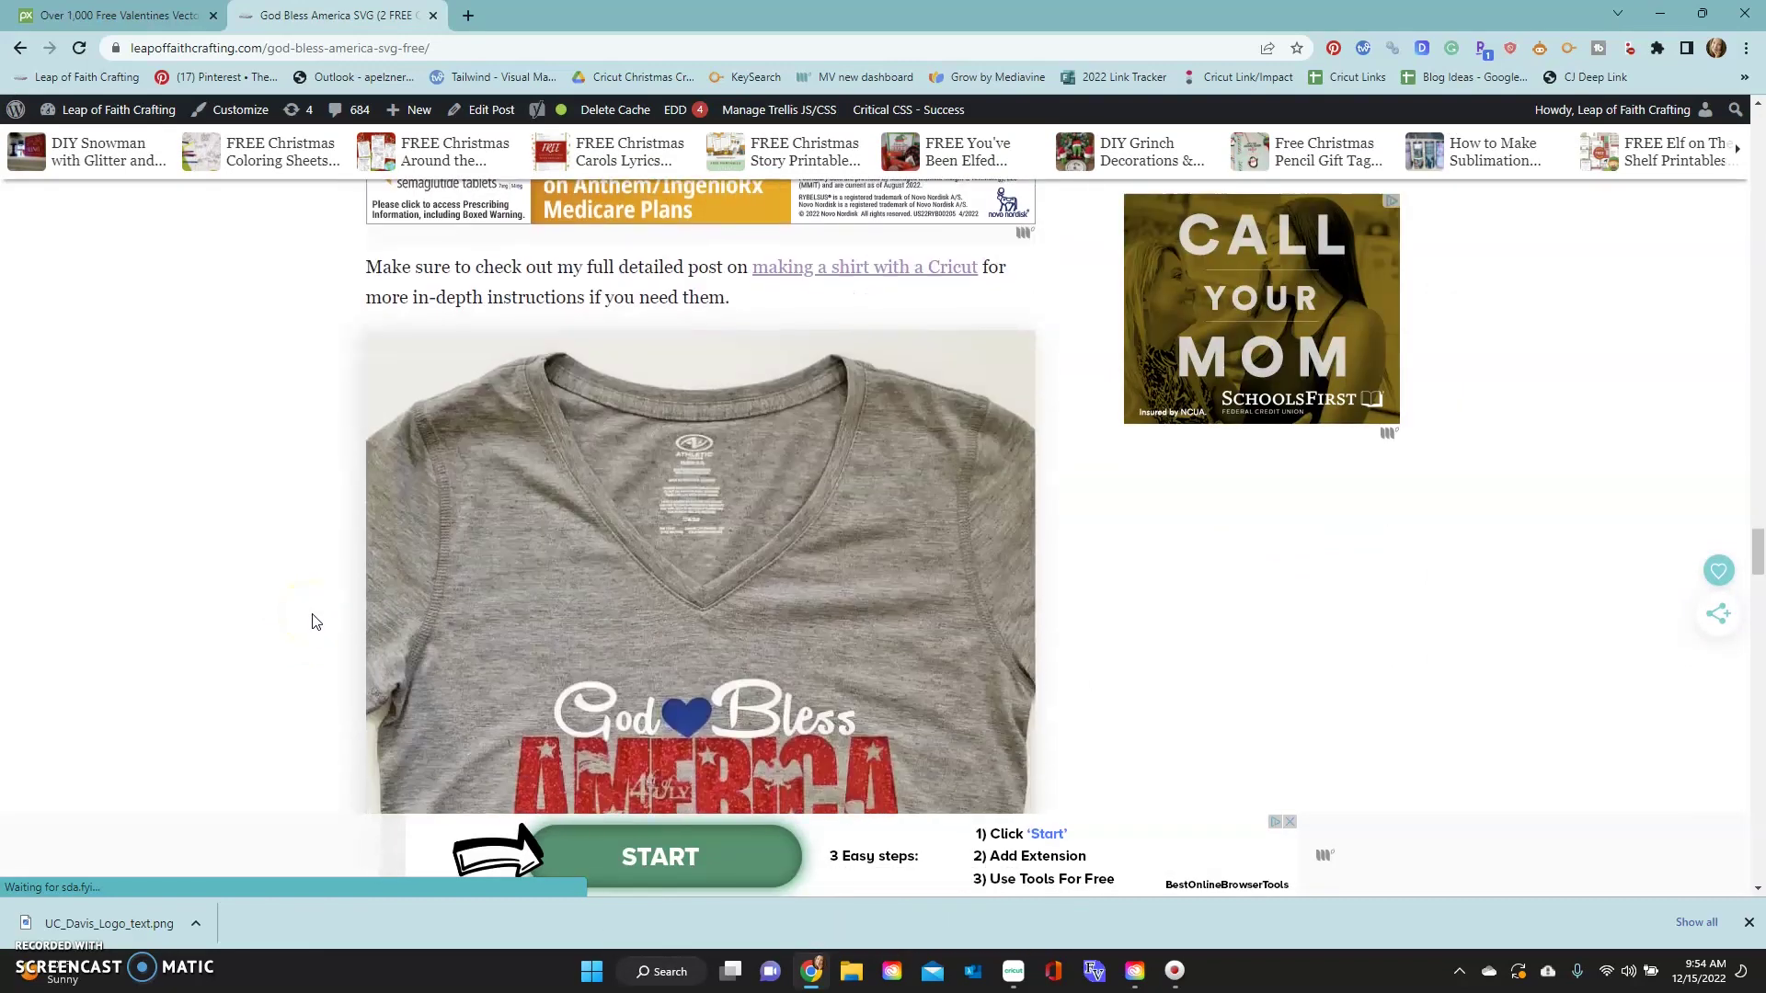
pyautogui.scroll(-15, 312, 622)
pyautogui.scroll(-7, 314, 621)
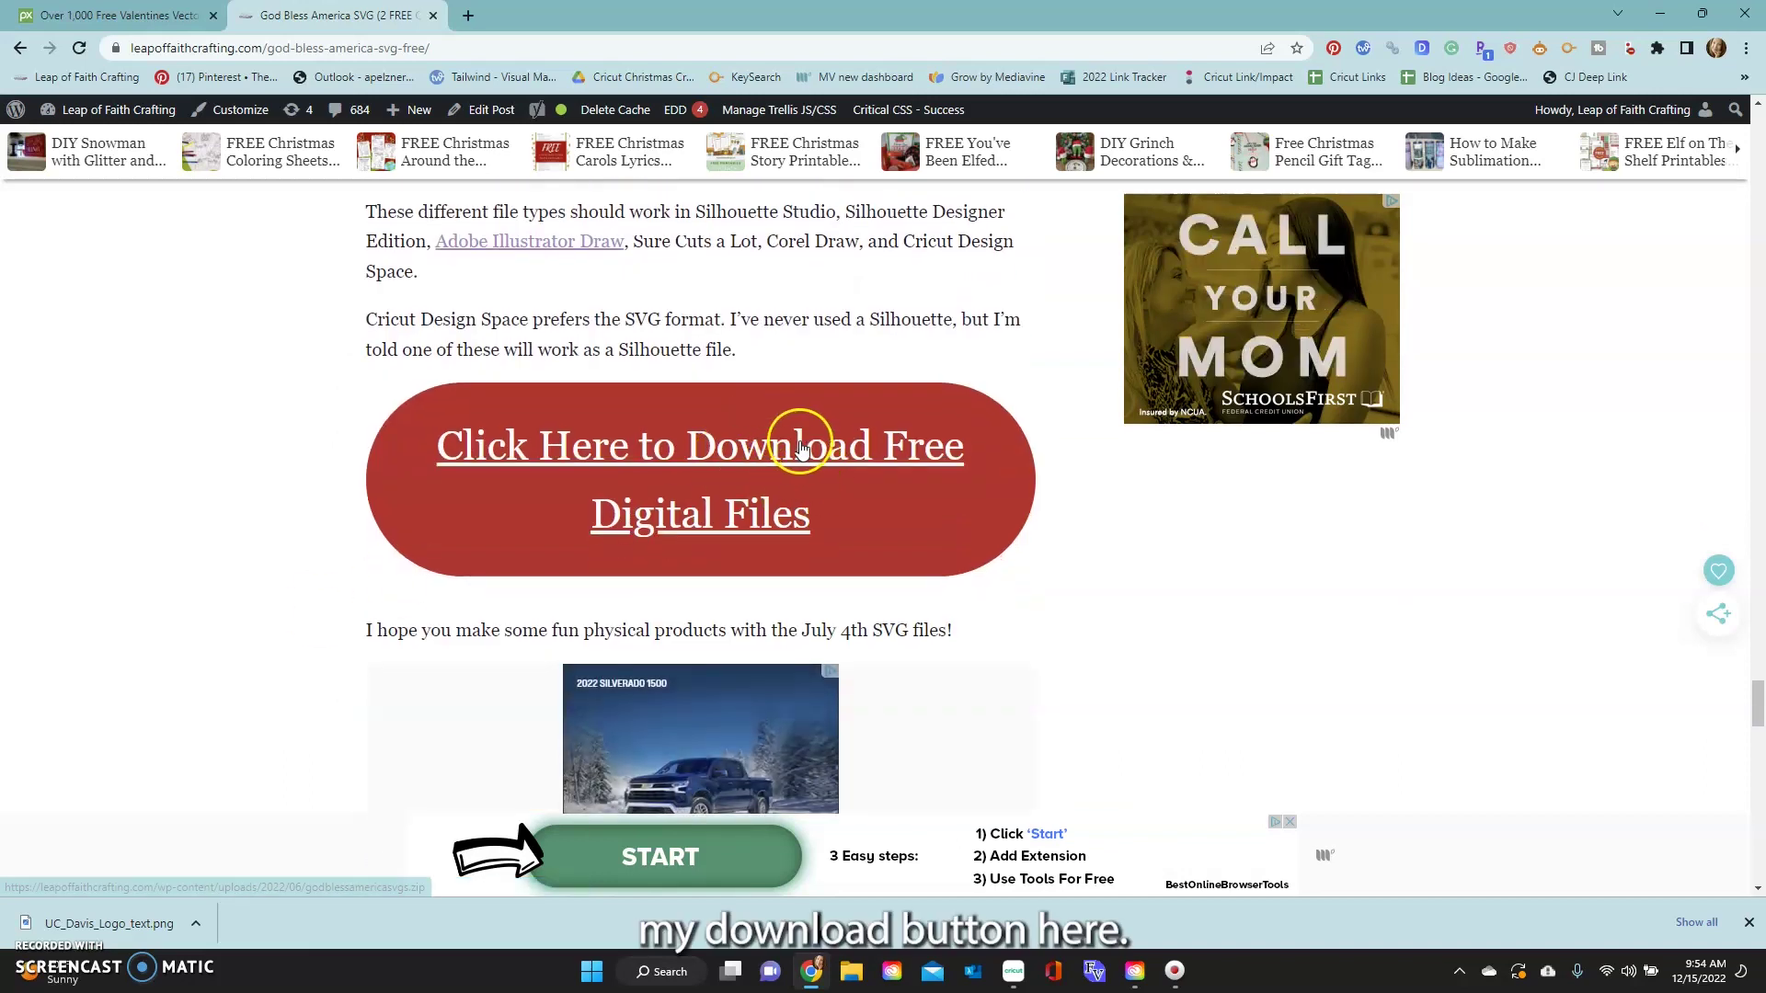
pyautogui.click(802, 447)
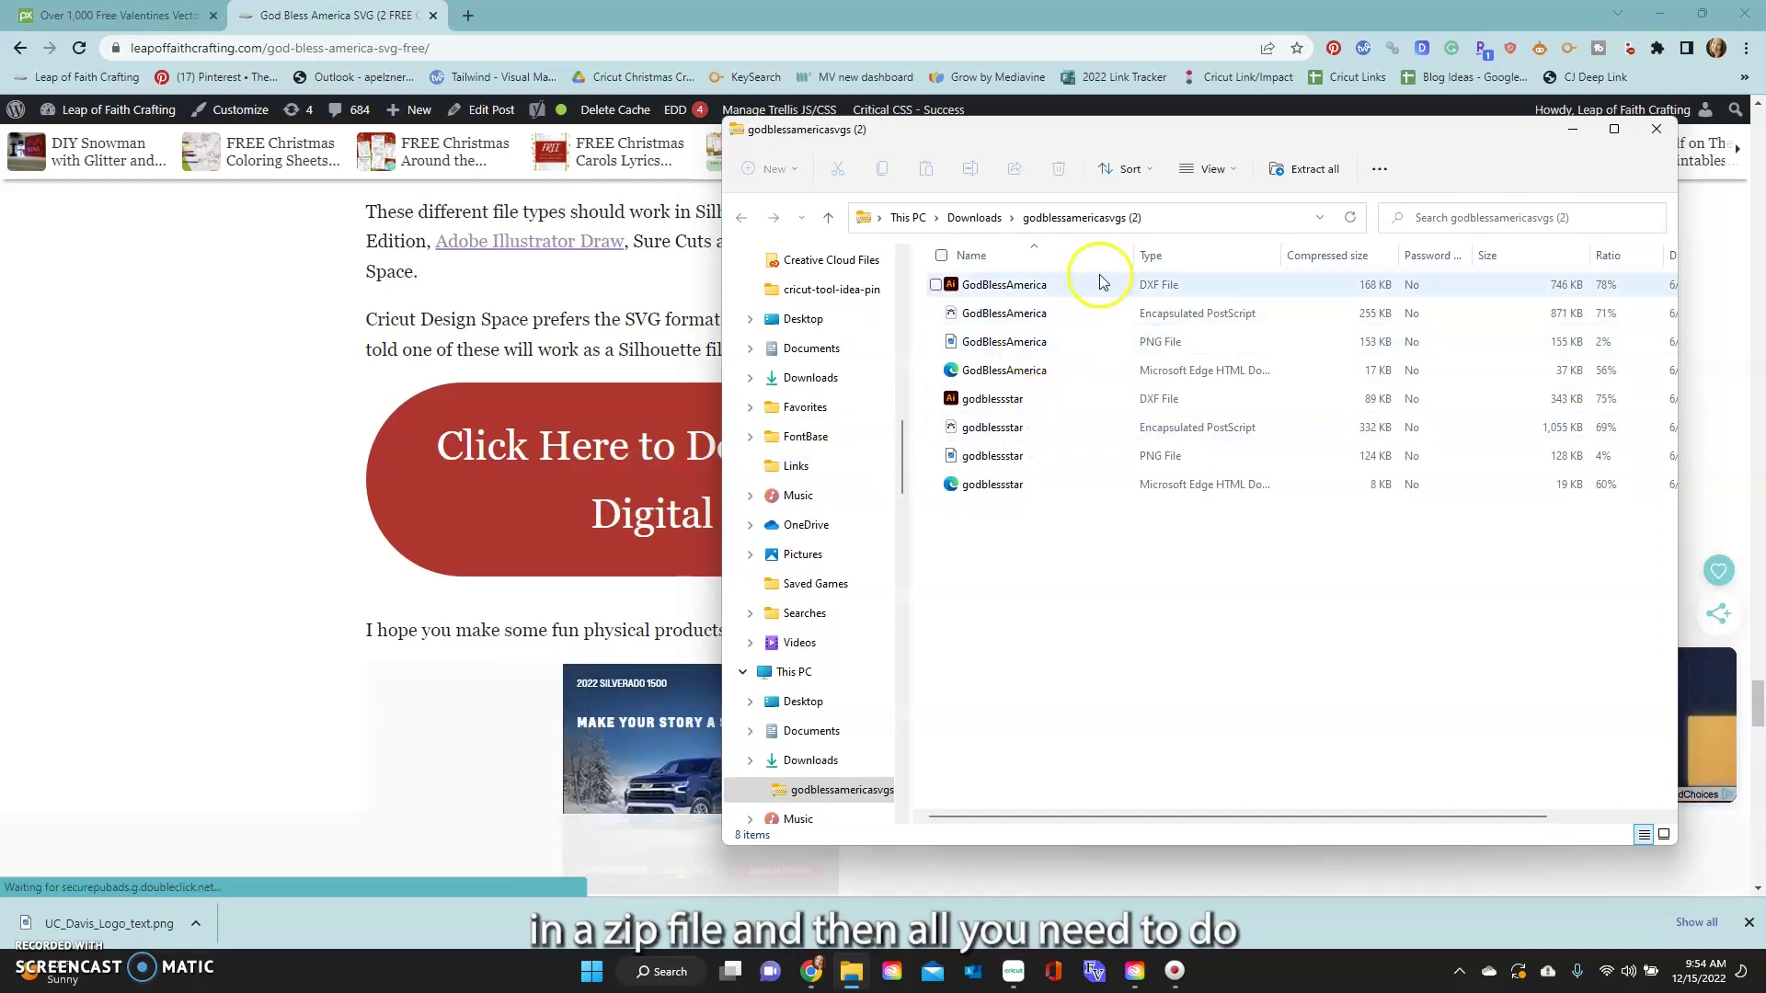
pyautogui.click(1306, 171)
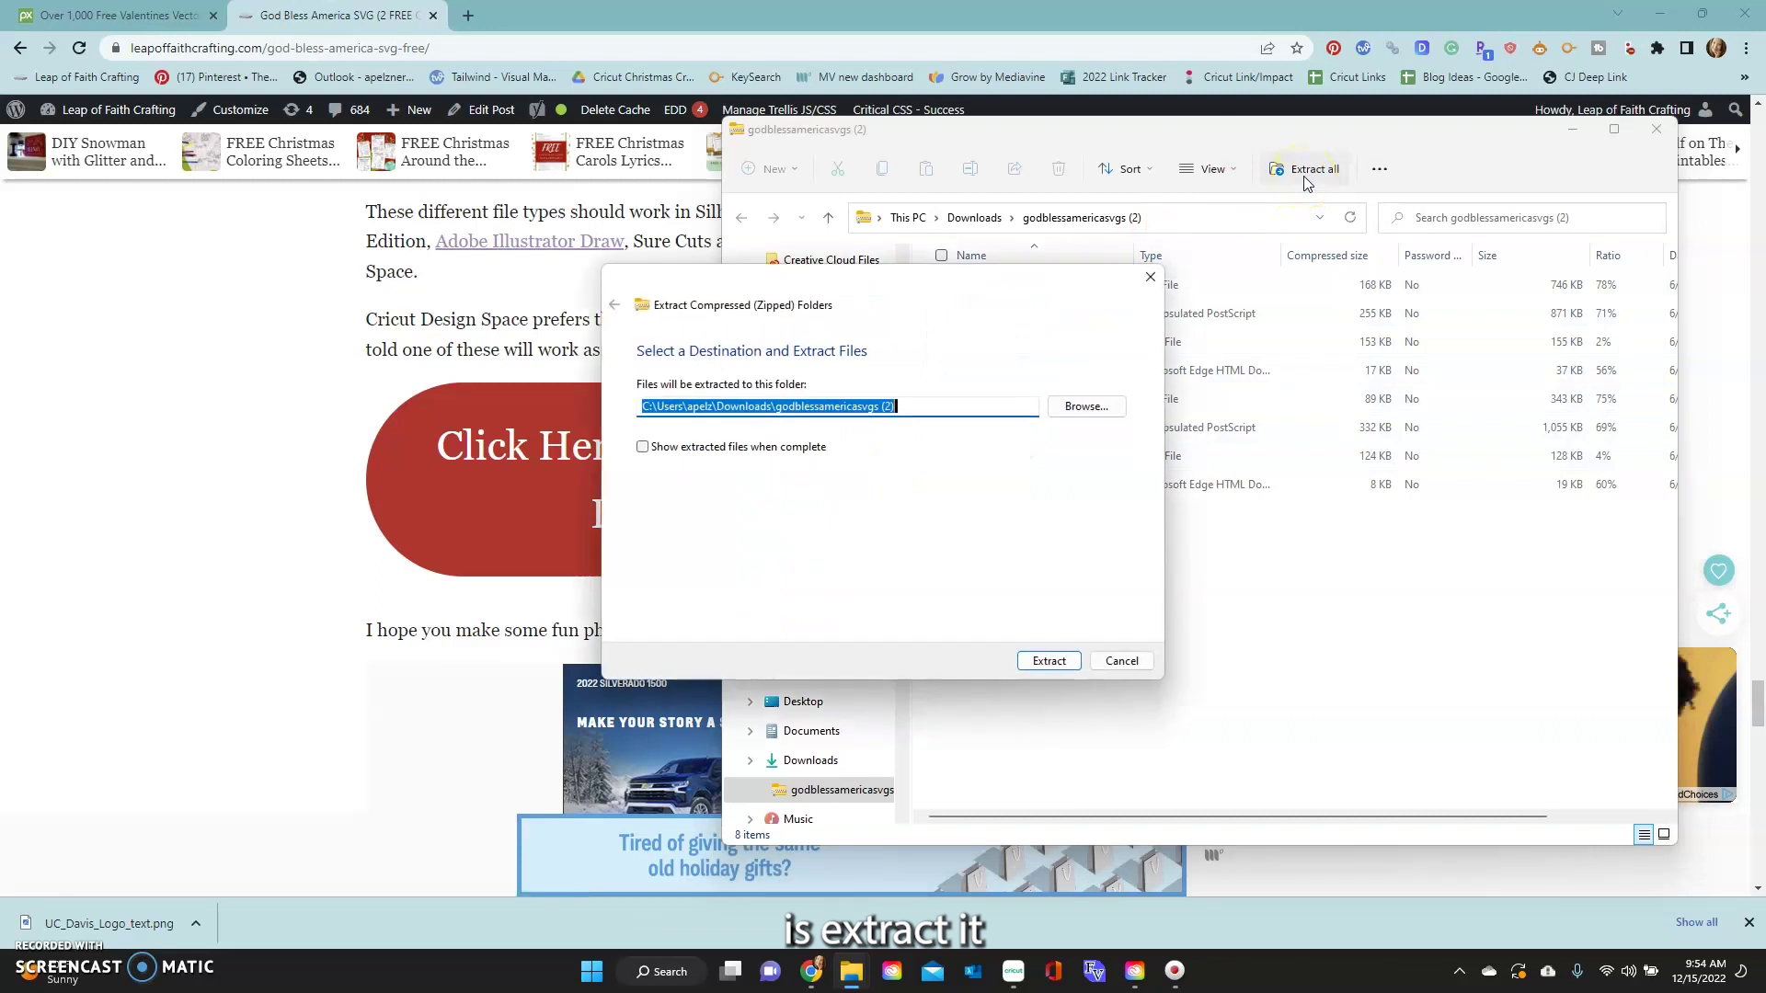
pyautogui.click(1058, 666)
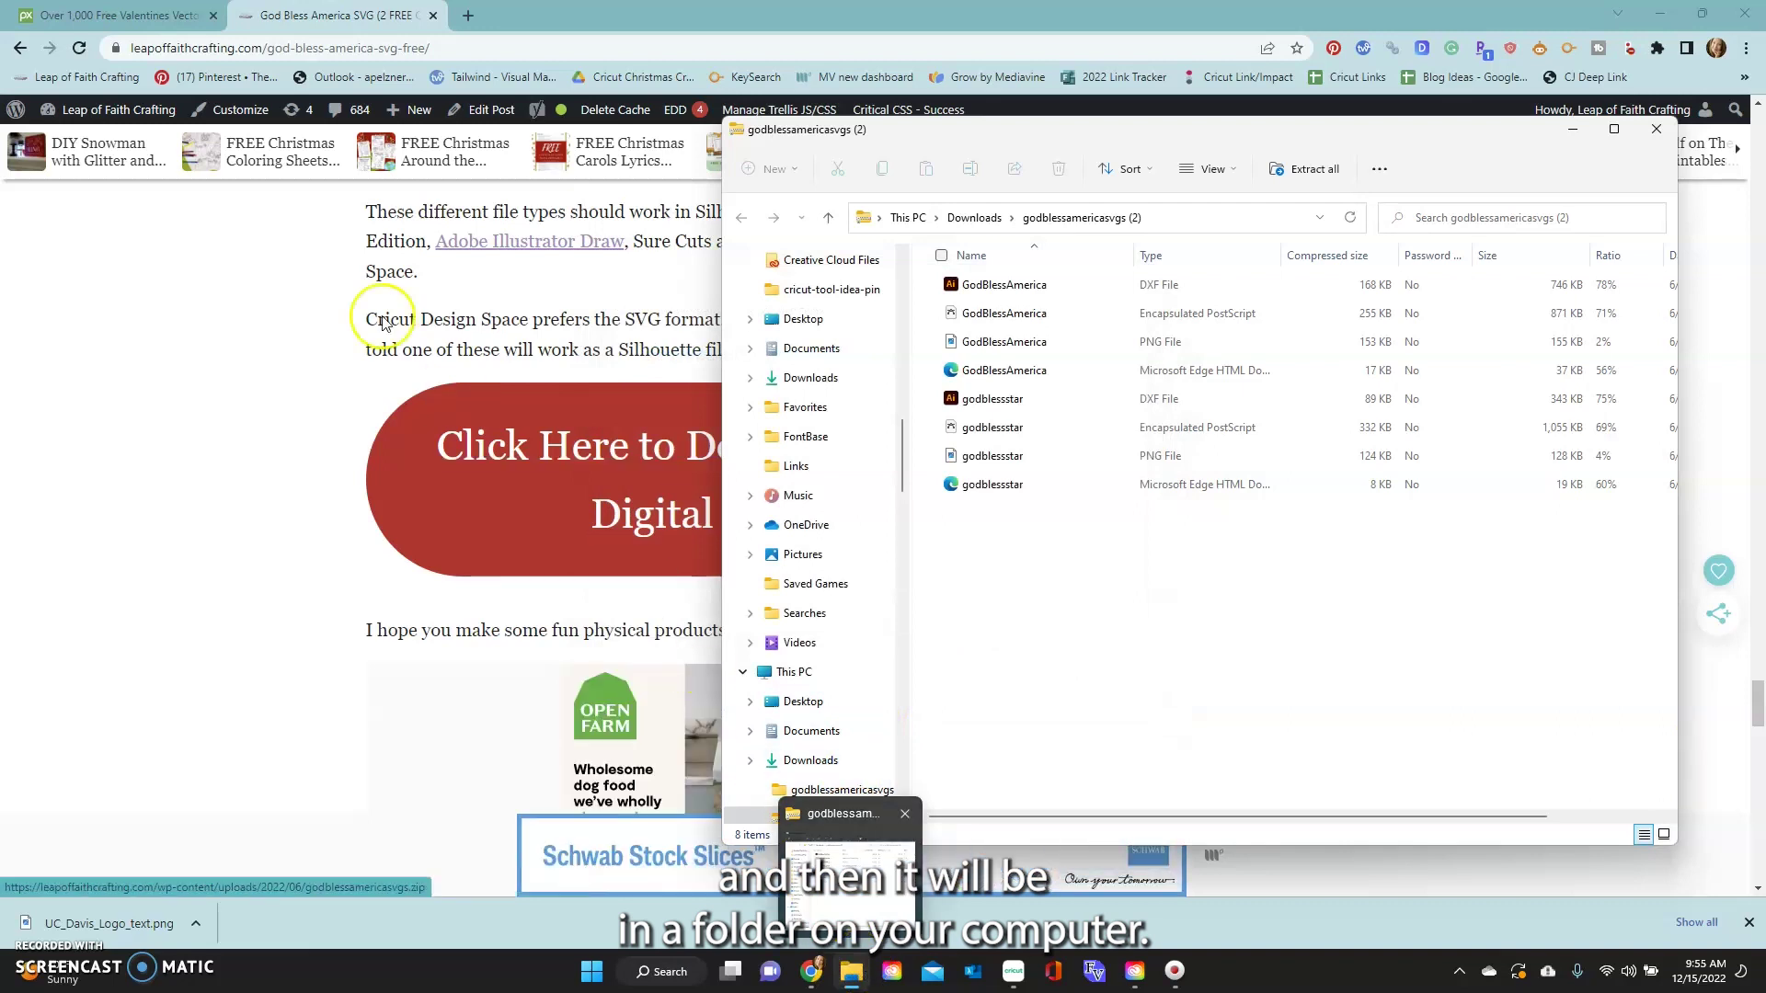
# - Switch to Cricut Design Space, upload the GodBlessAmerica SVG from the extracted godblessamericasvgs (2) folder, and add it to the canvas
pyautogui.click(1013, 972)
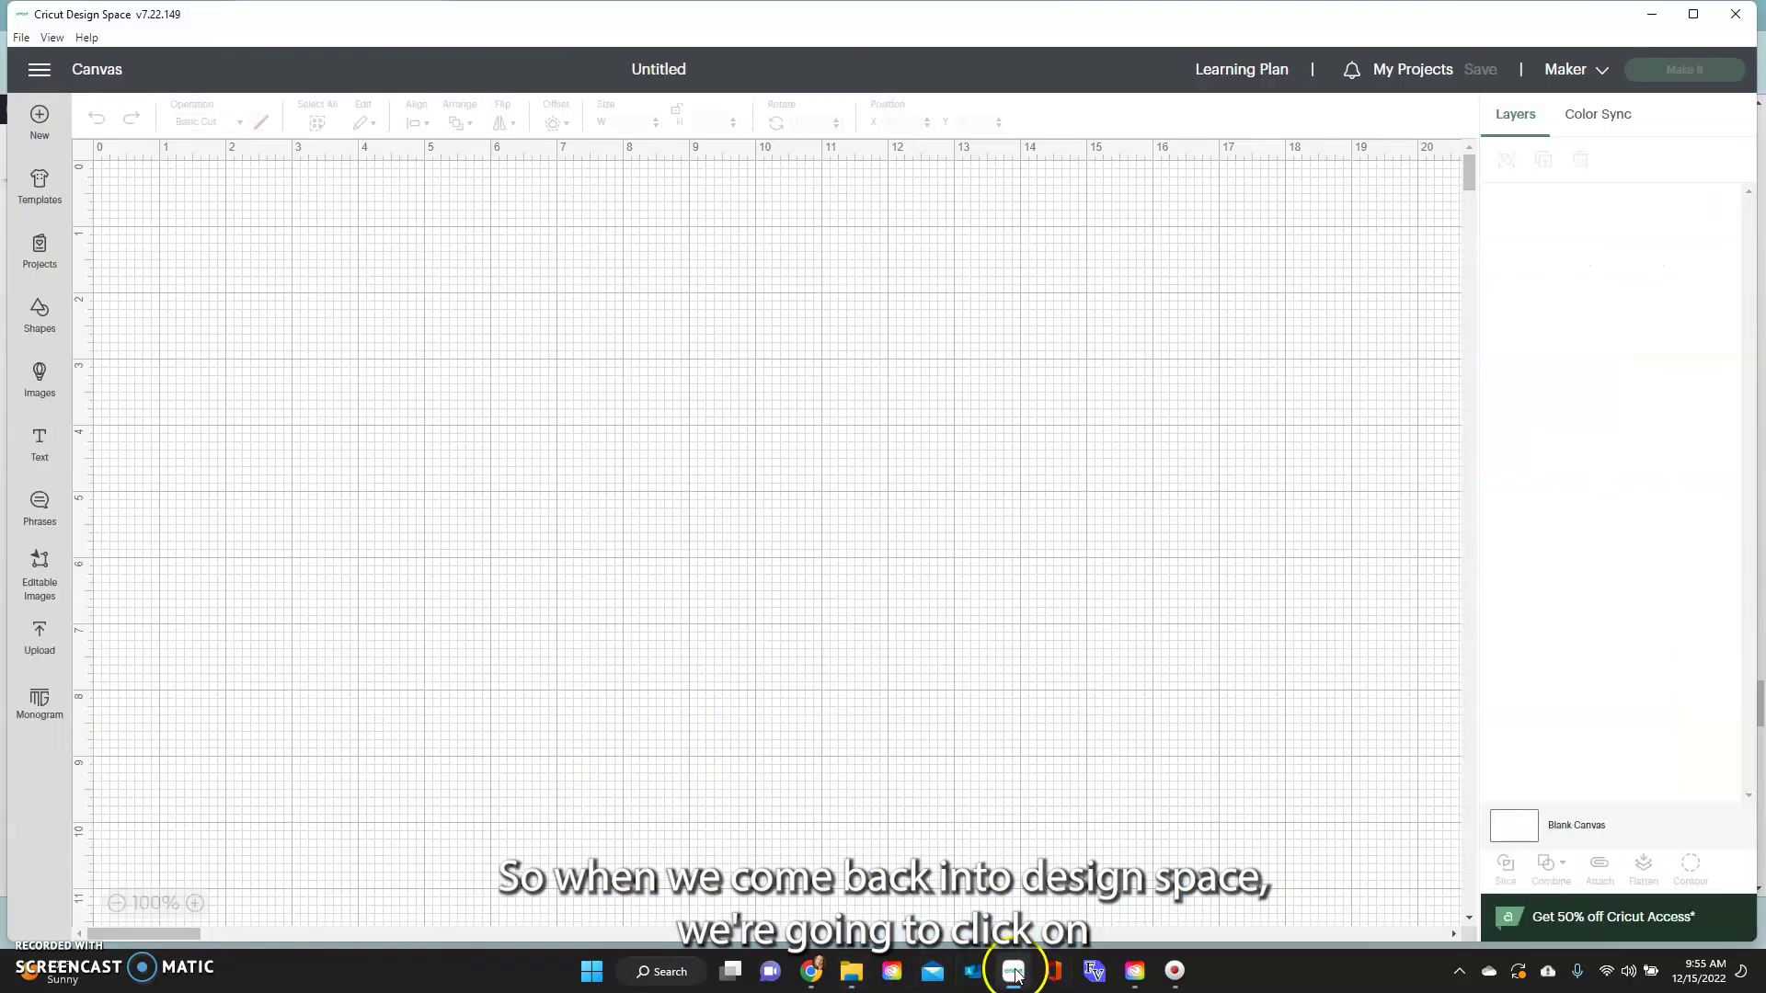
pyautogui.click(42, 644)
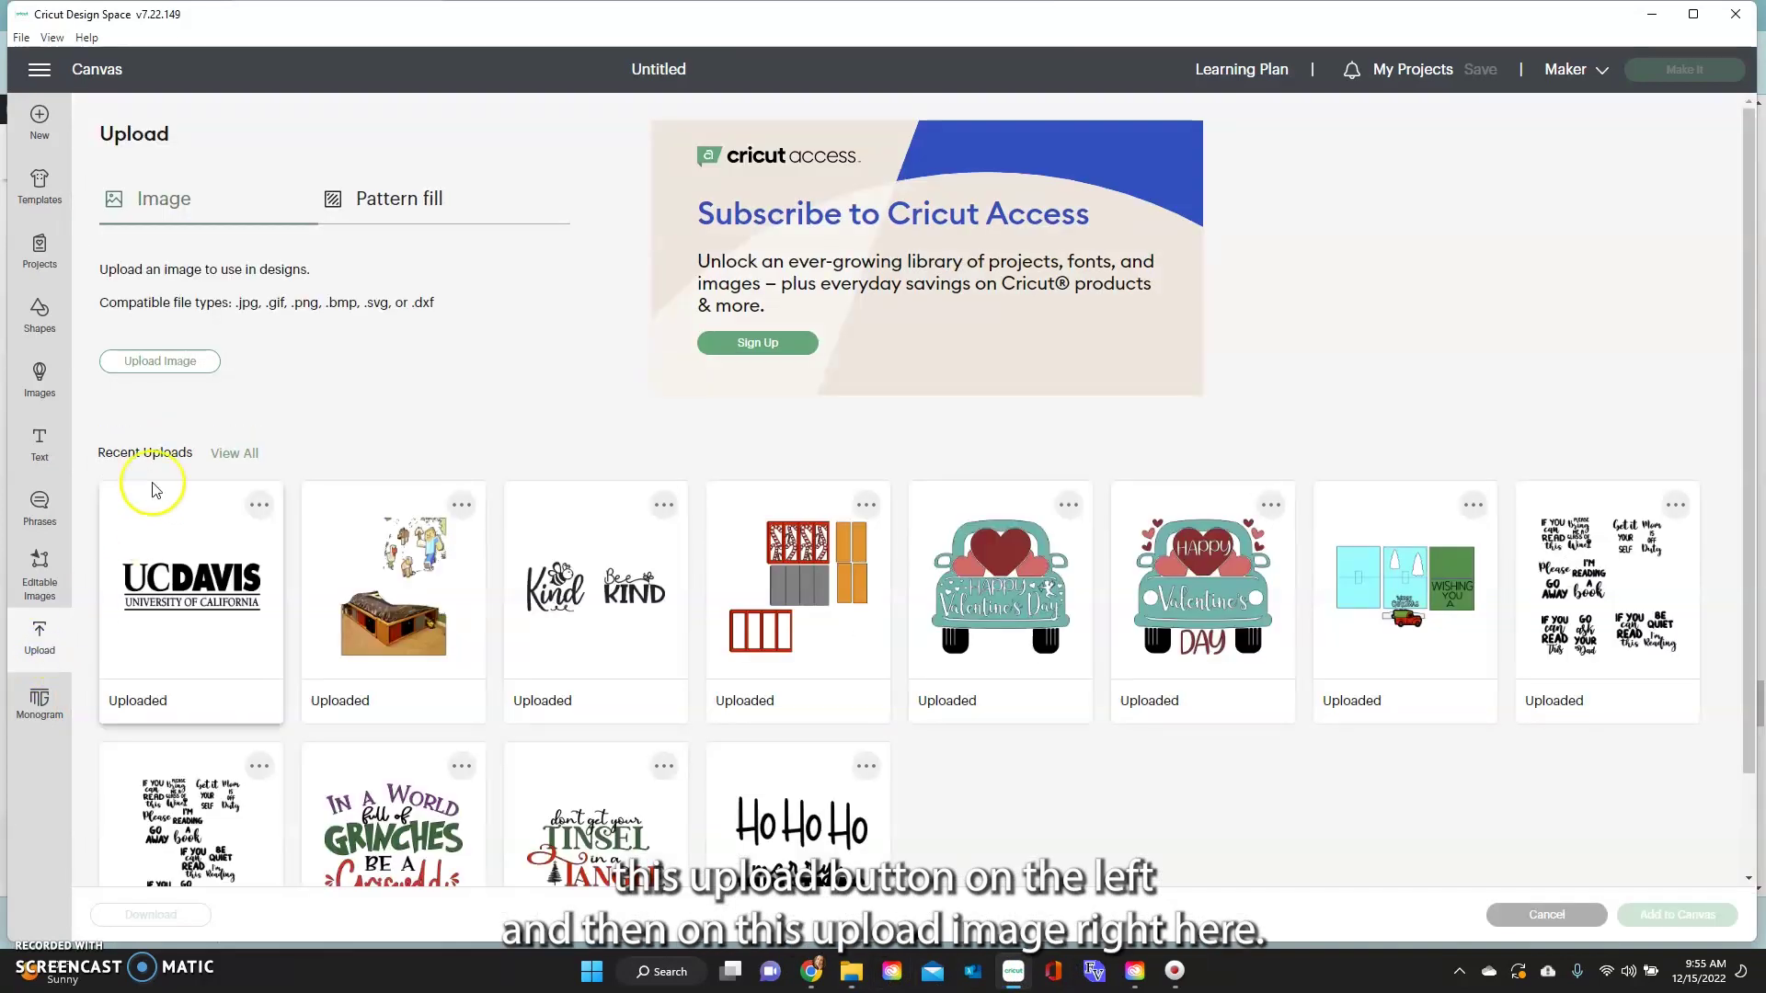
pyautogui.click(172, 367)
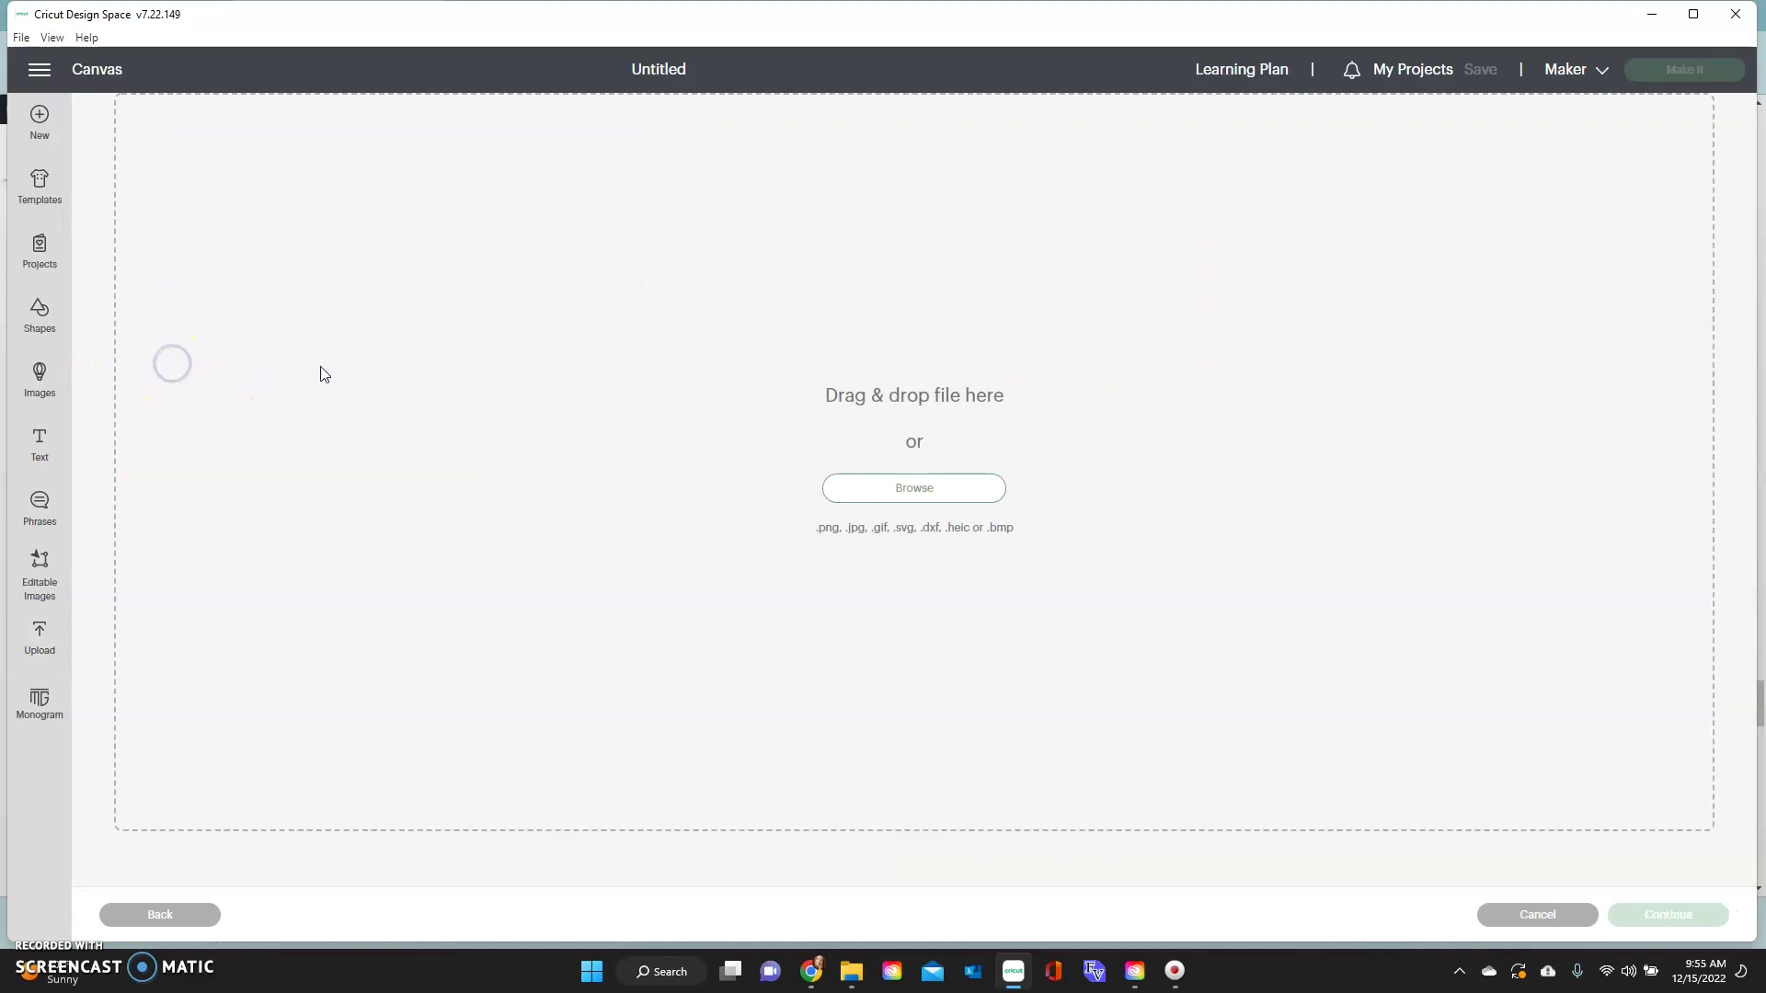
pyautogui.click(916, 492)
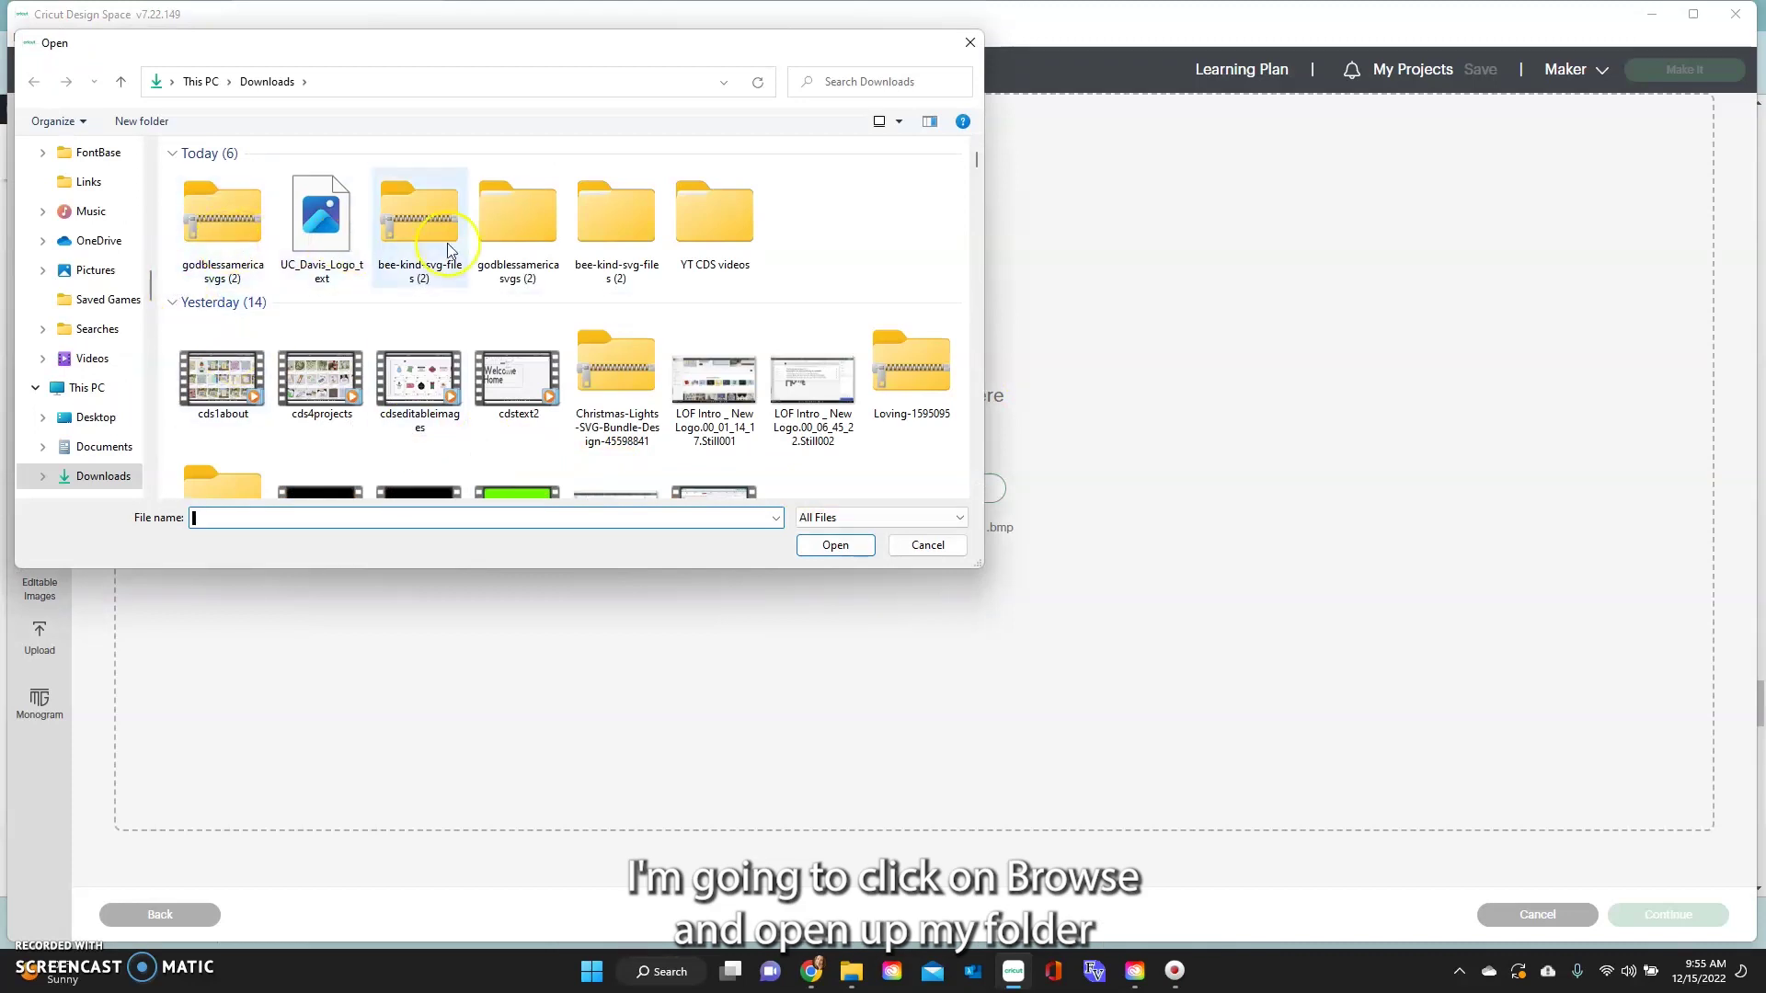
pyautogui.doubleClick(538, 250)
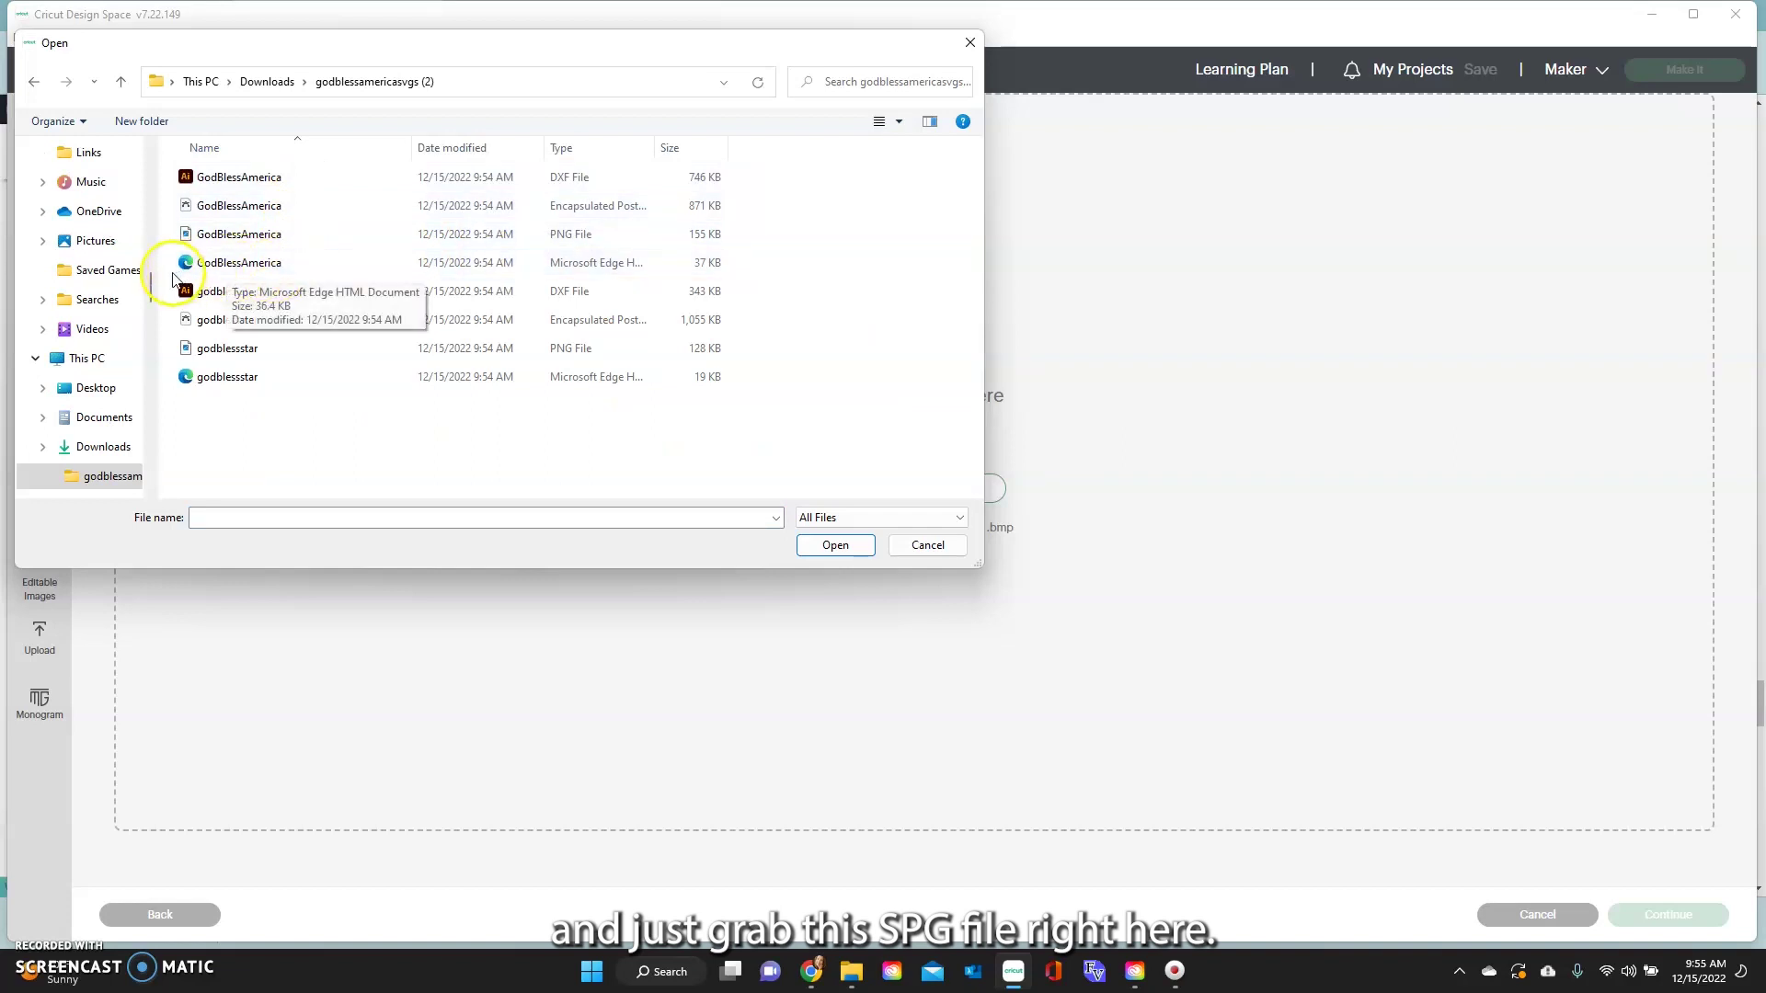
pyautogui.click(238, 264)
pyautogui.click(813, 548)
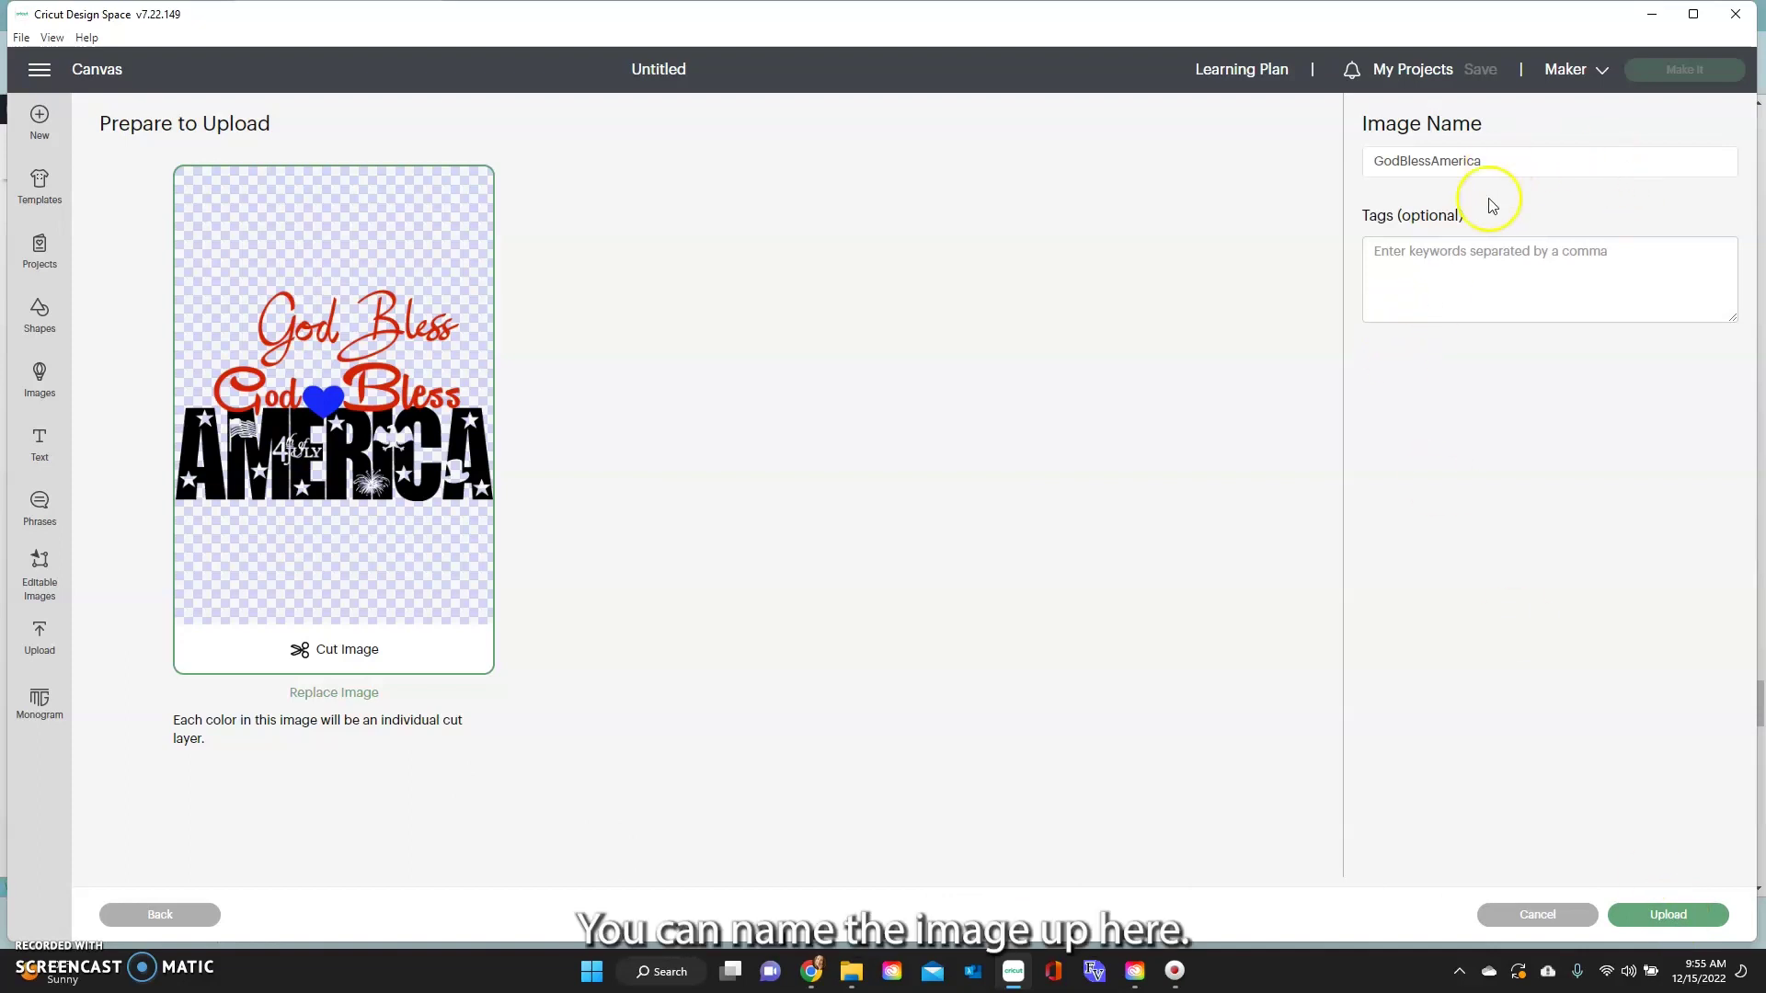
pyautogui.click(1677, 914)
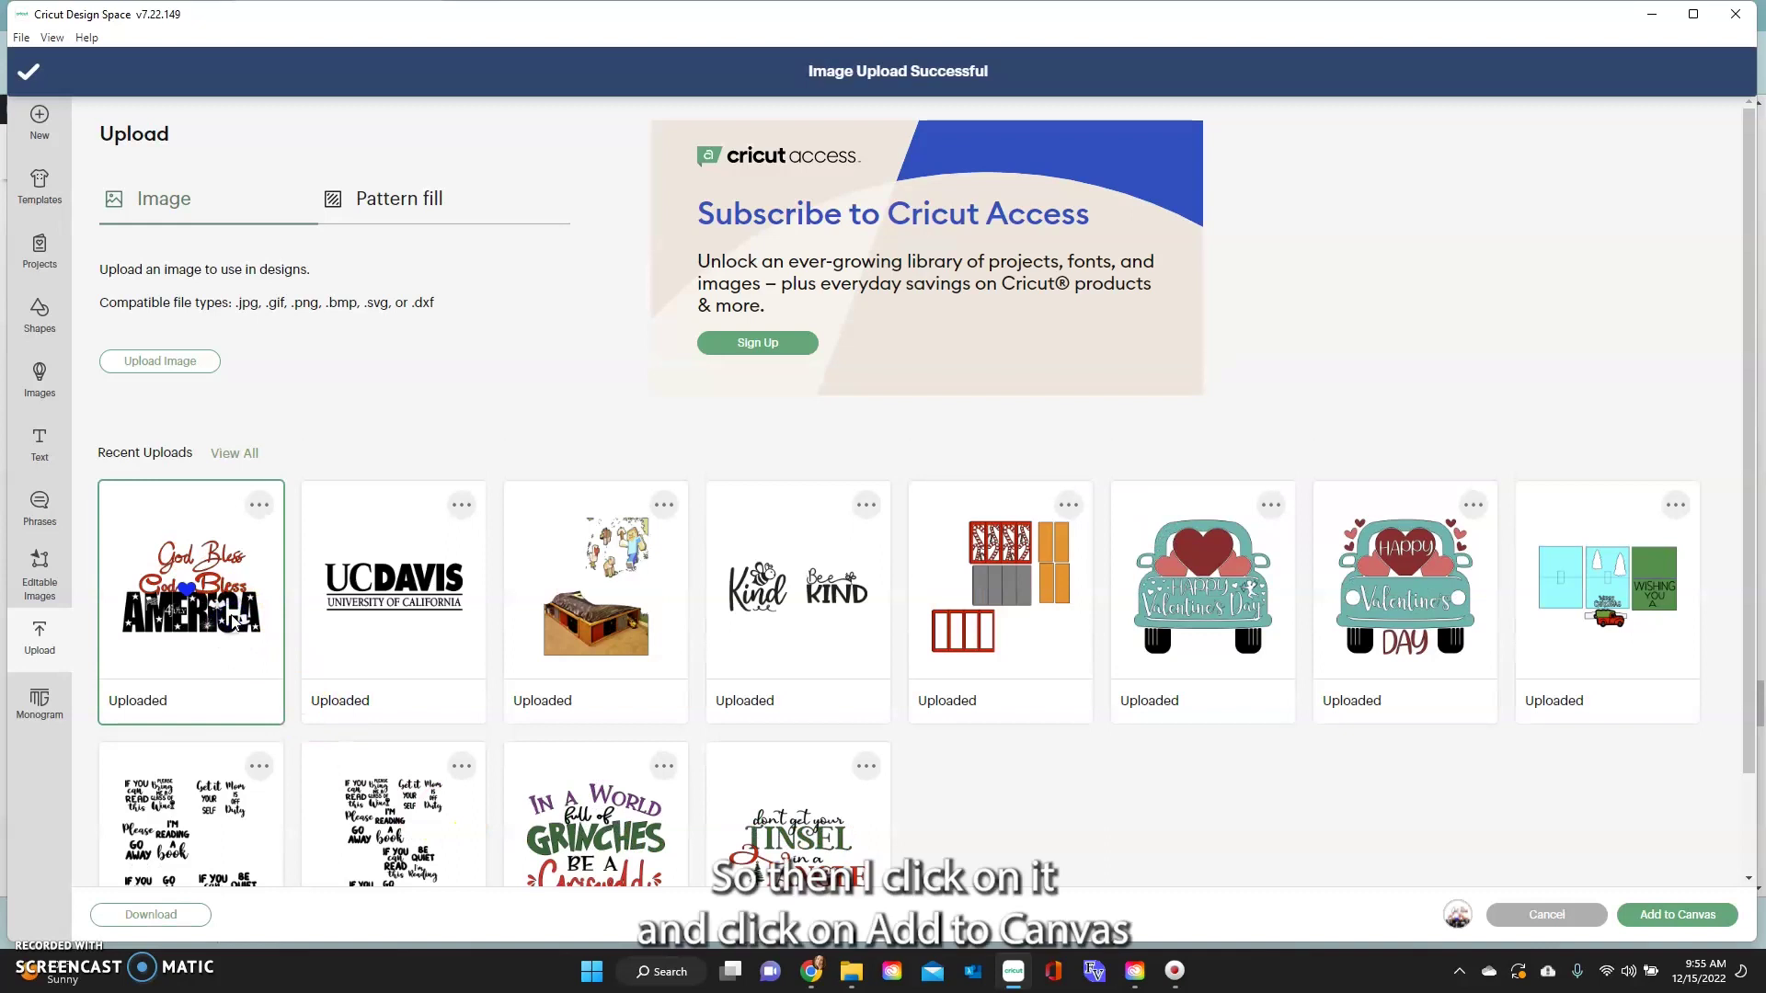
pyautogui.click(1665, 920)
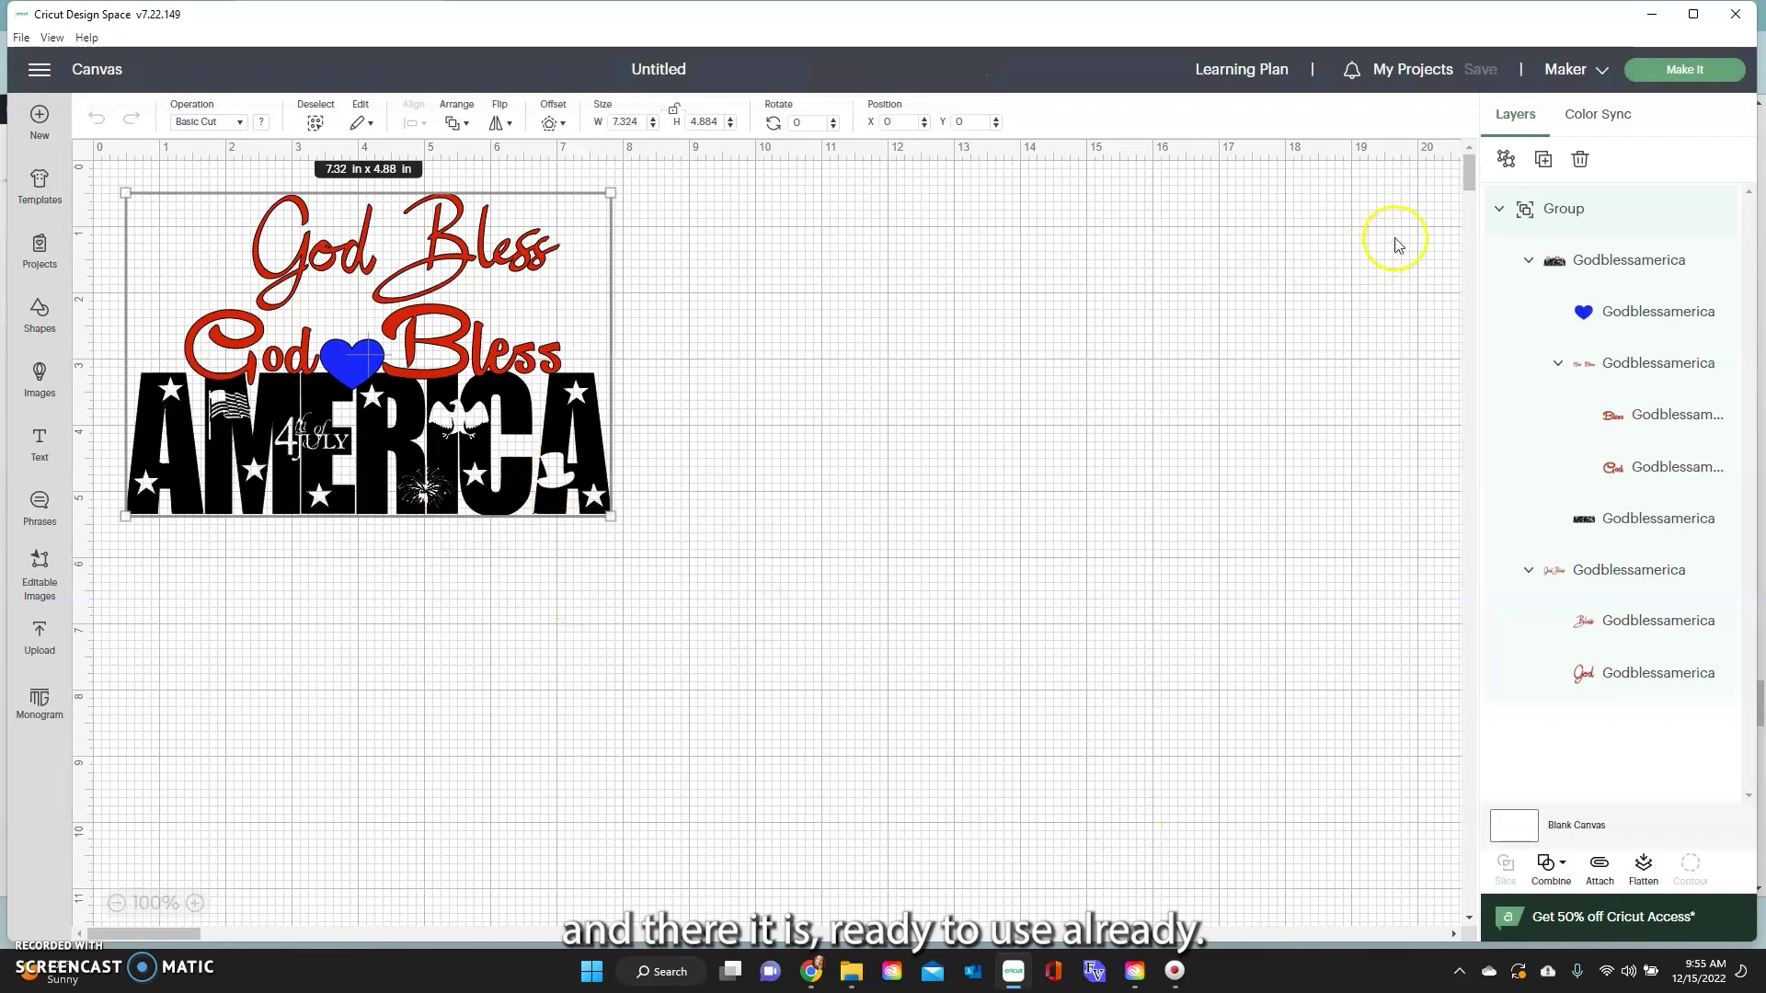
# - Ungroup the God Bless America design and move its separate script "God Bless" text below AMERICA, then back above the design
pyautogui.click(1506, 159)
pyautogui.click(678, 406)
pyautogui.moveTo(471, 255); pyautogui.dragTo(406, 603)
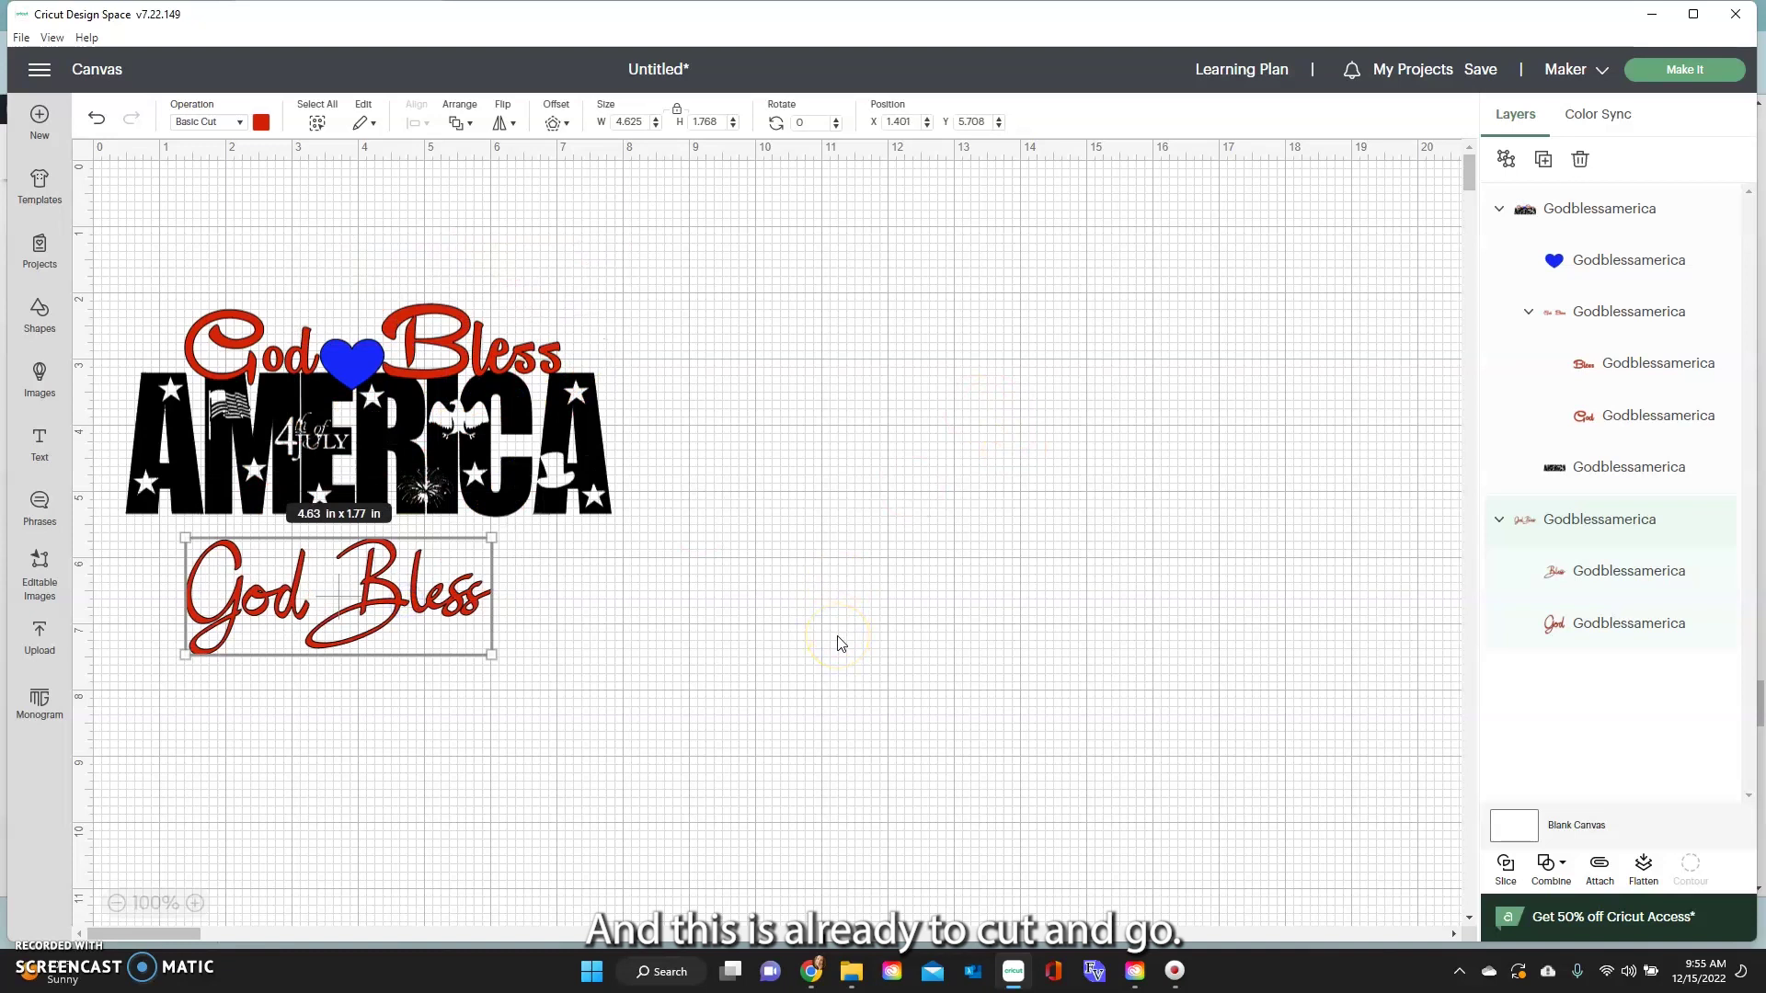
pyautogui.moveTo(435, 628); pyautogui.dragTo(421, 296)
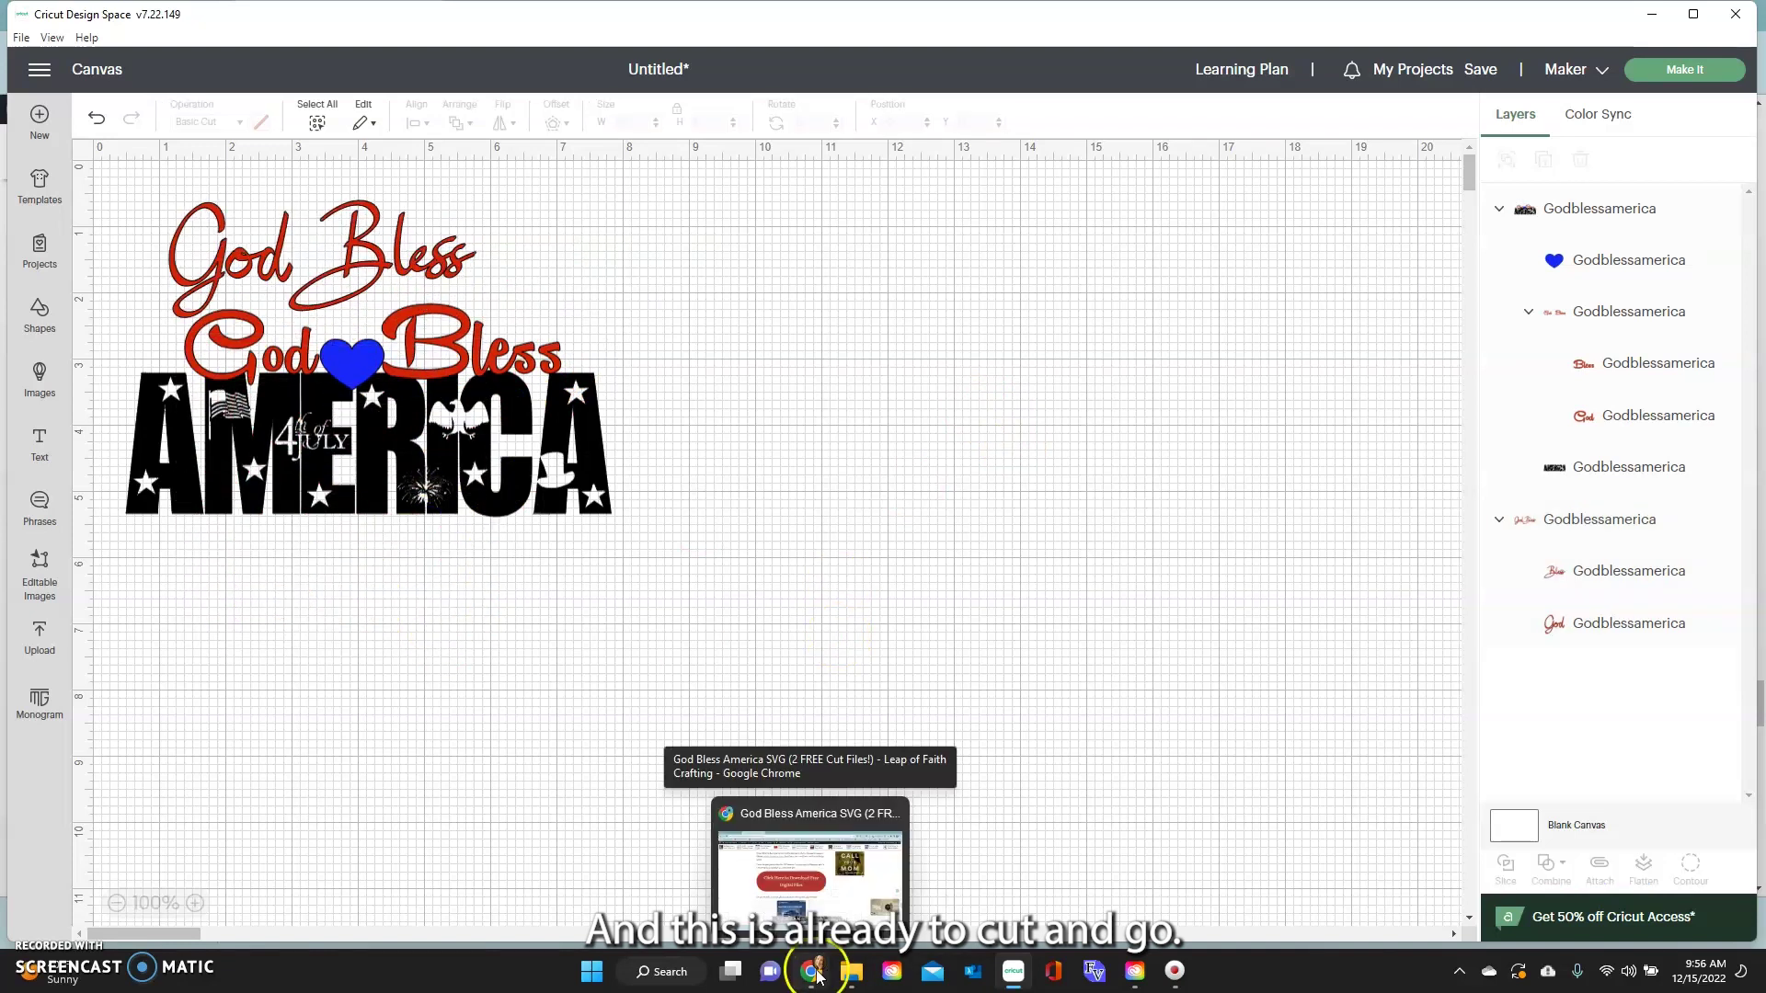
# - Switch to the Pixabay valentines search in Chrome and filter the results to vector graphics
pyautogui.click(813, 971)
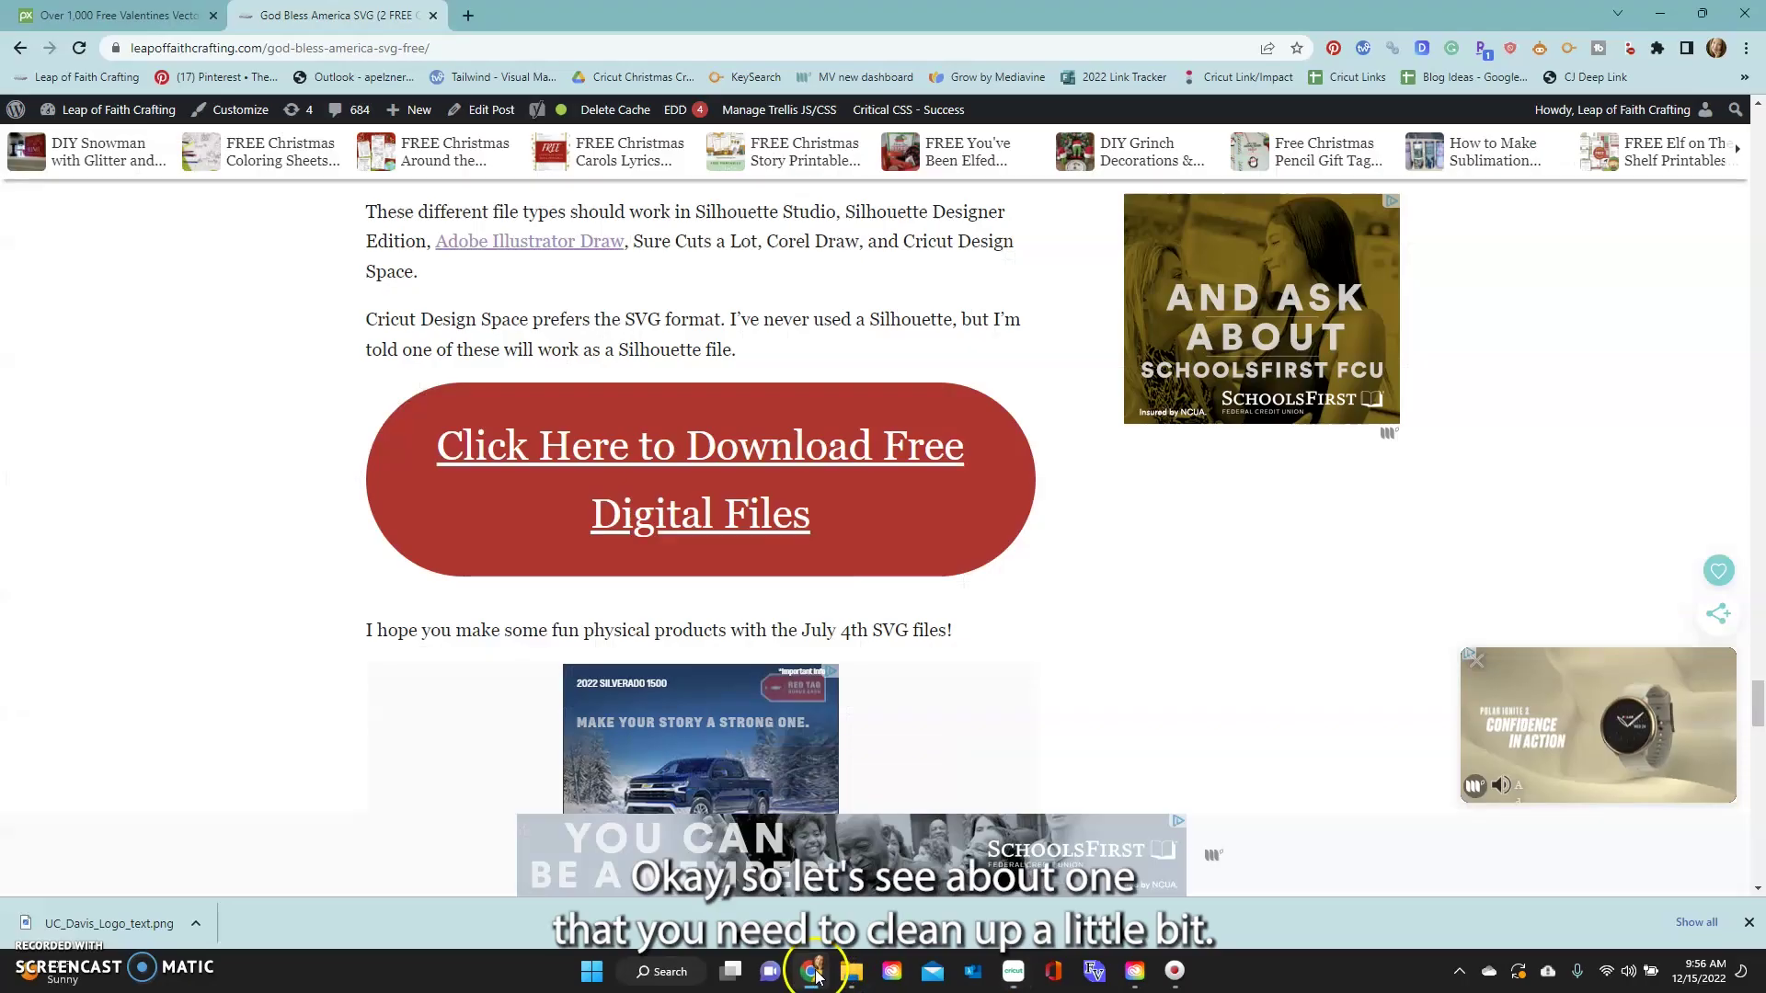
pyautogui.click(128, 14)
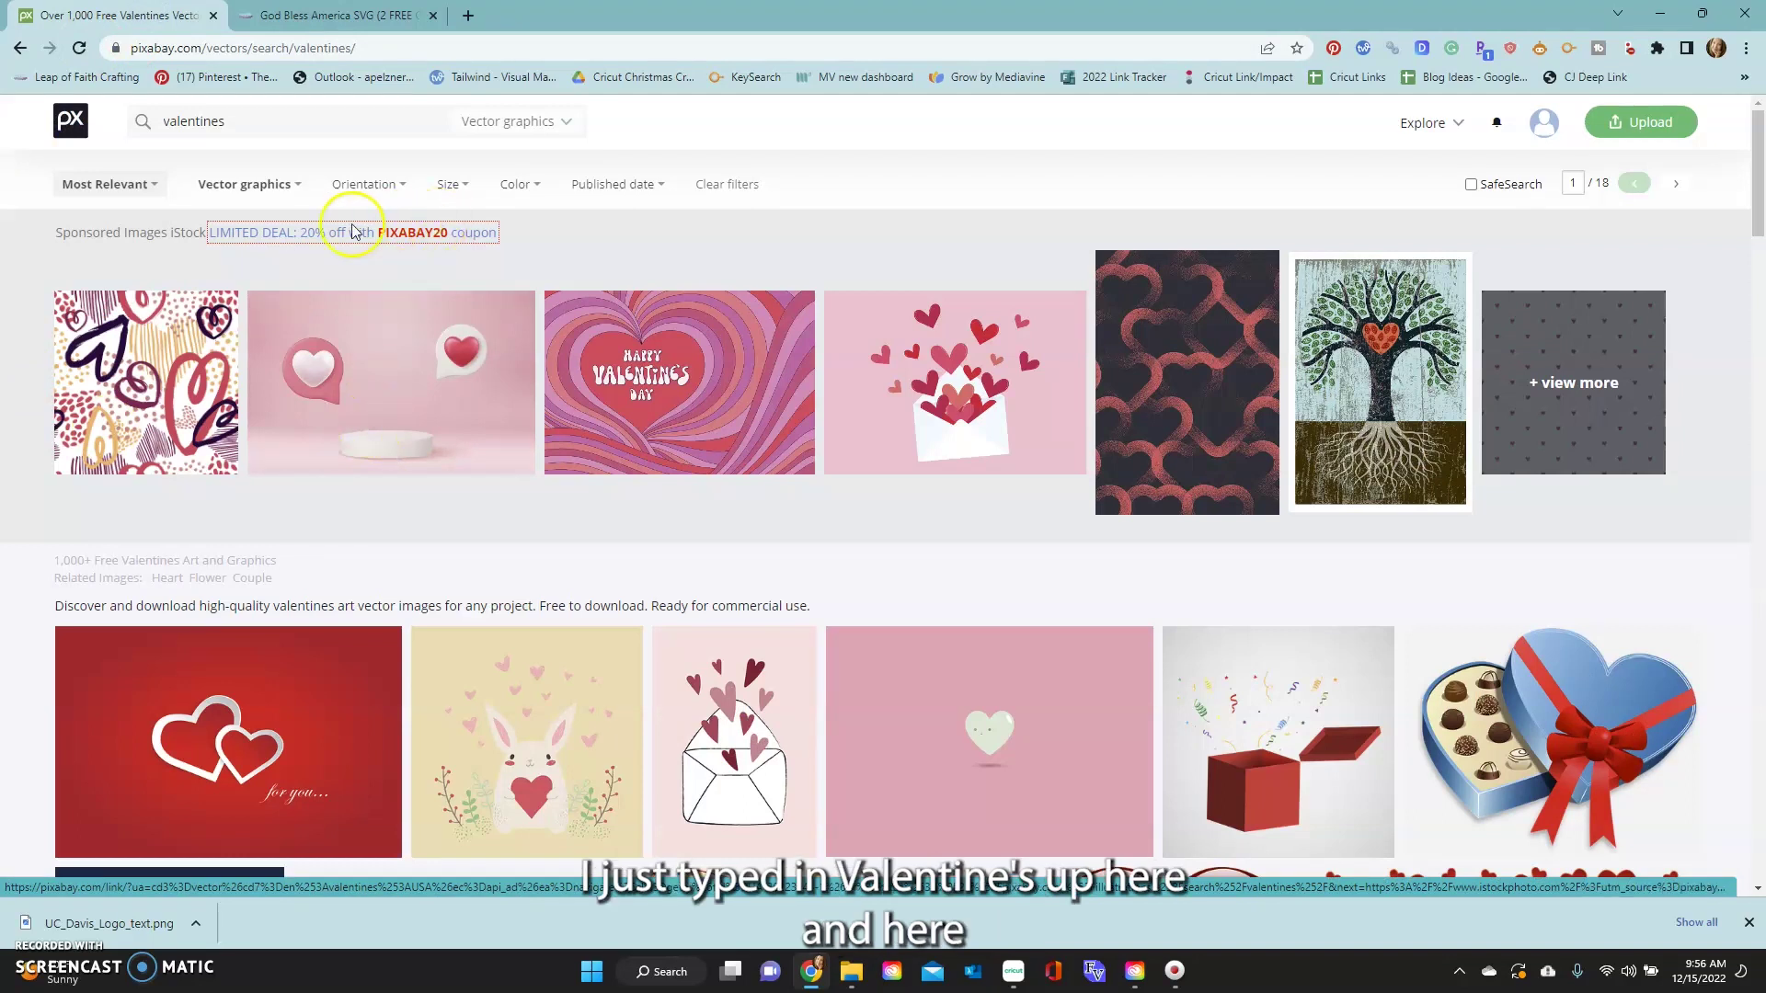
pyautogui.click(263, 187)
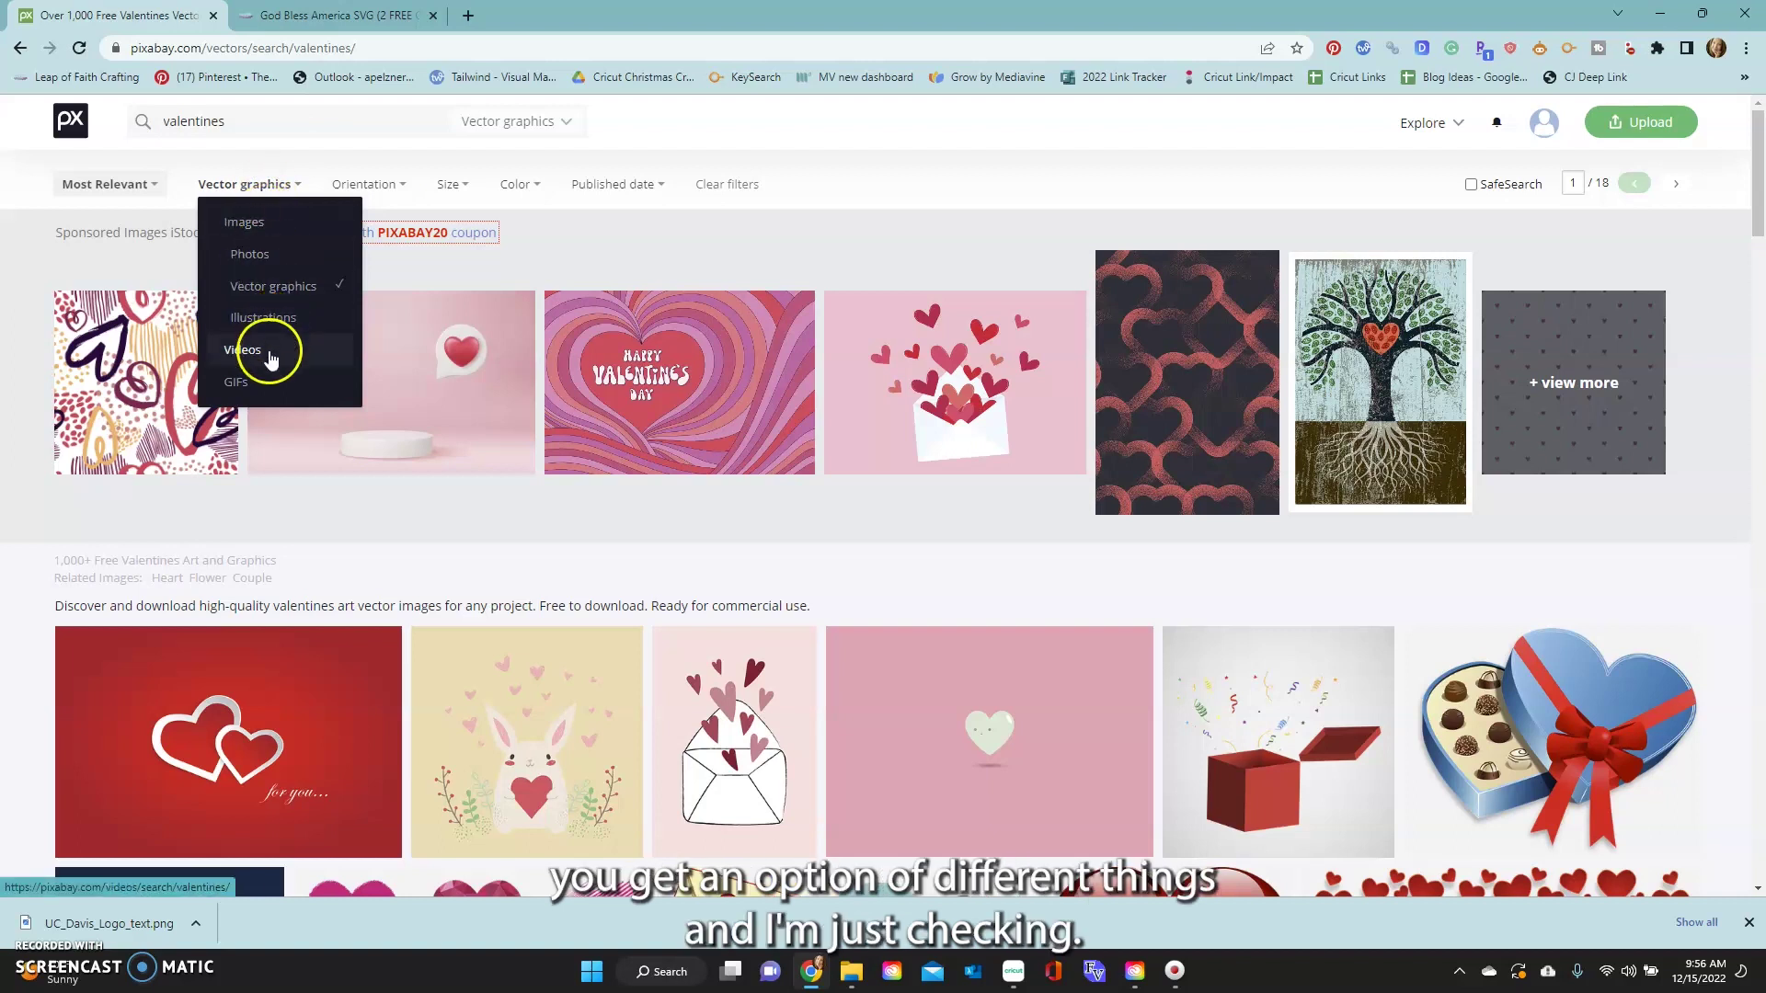
pyautogui.click(272, 290)
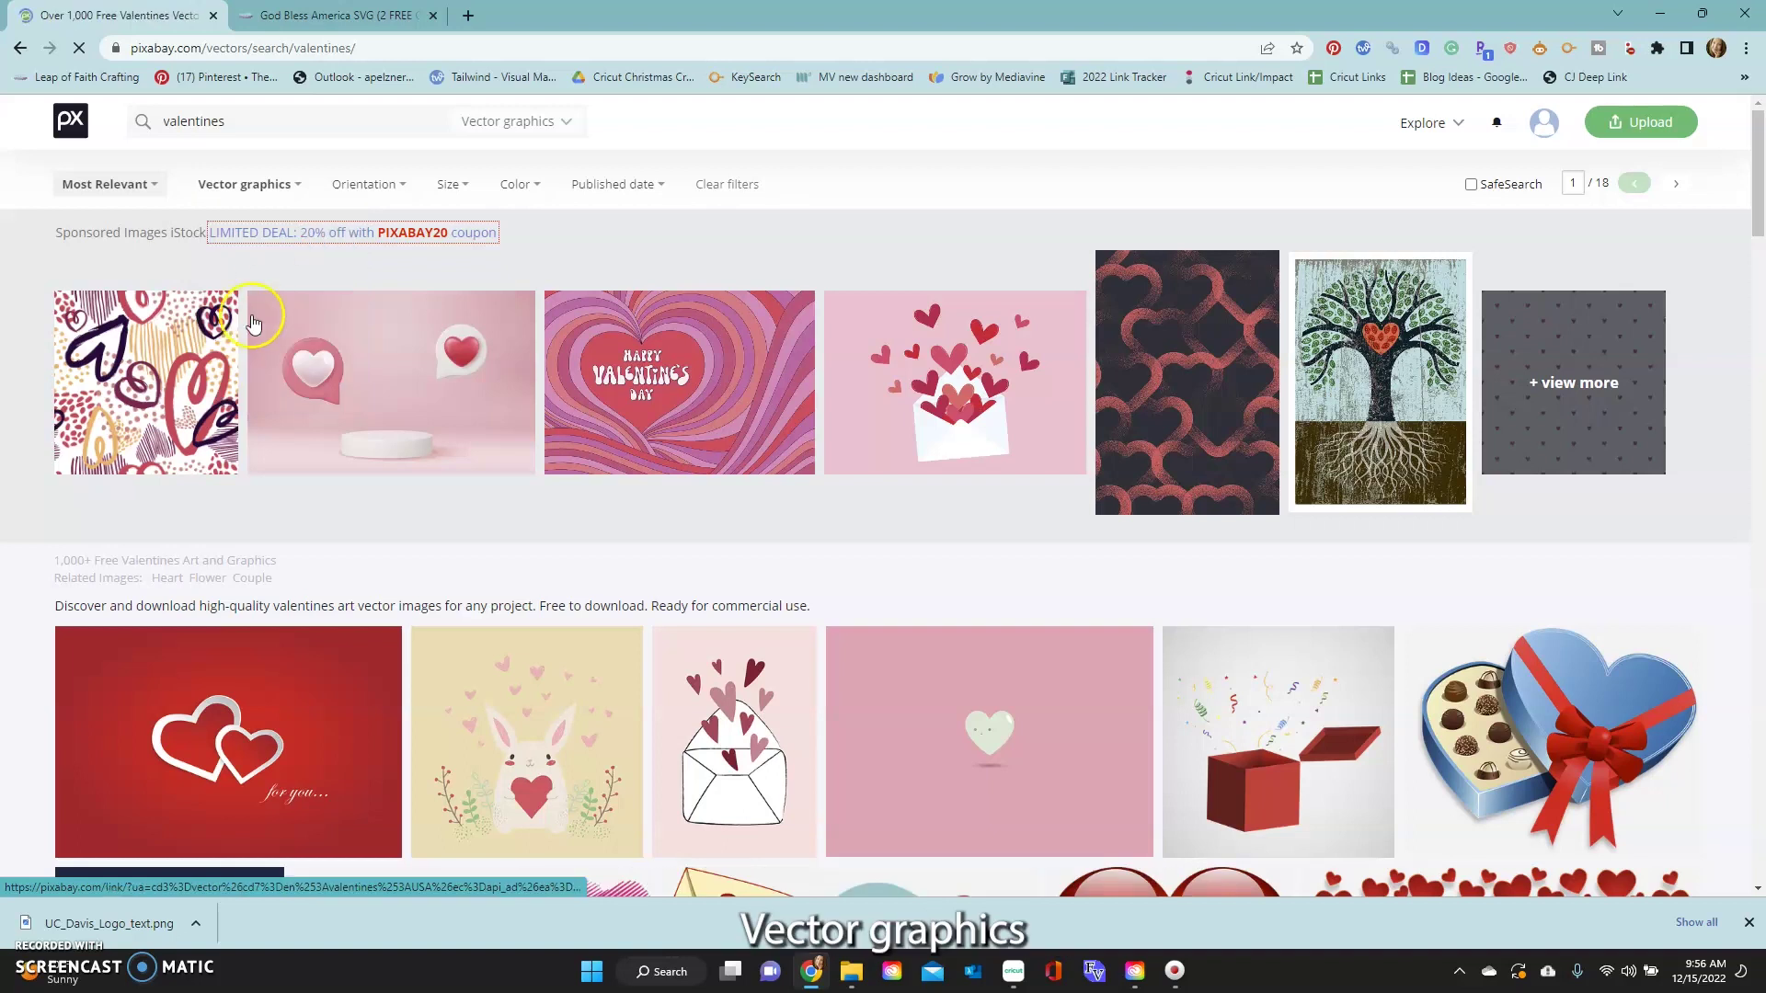
# - Find the pink and purple lovebirds graphic in the valentines results and download it as a 1280×893 PNG
pyautogui.scroll(-2, 141, 391)
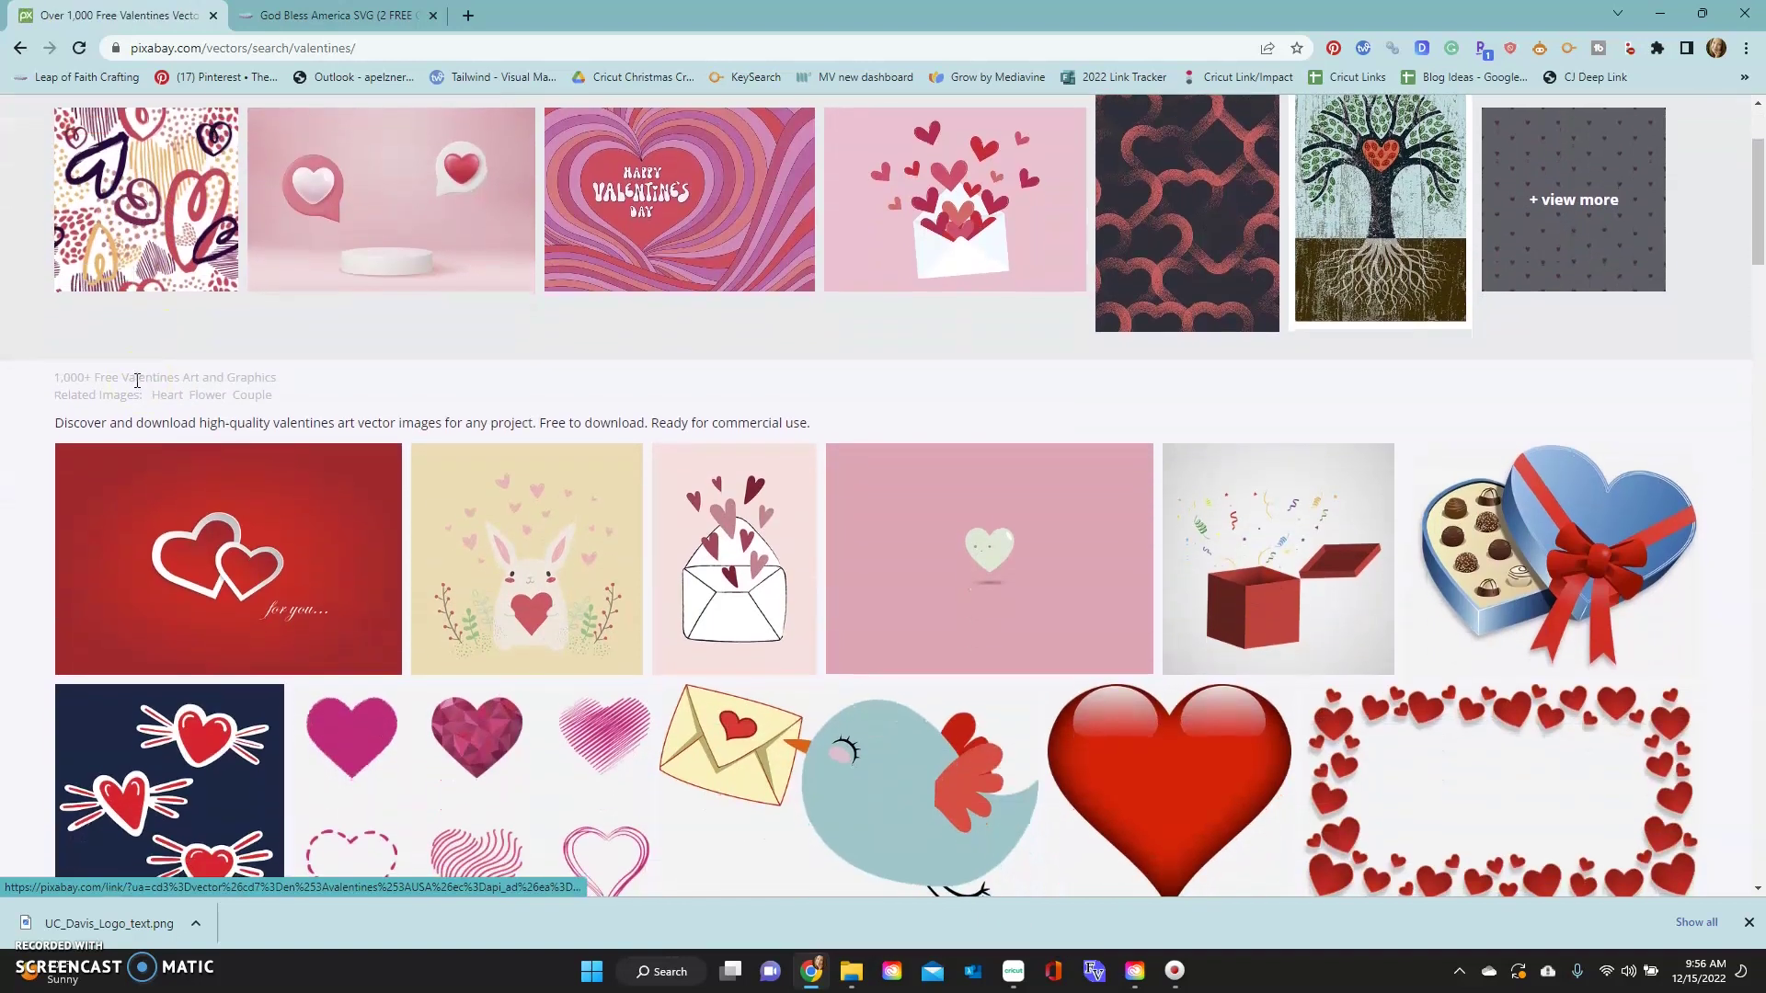
pyautogui.scroll(-6, 141, 391)
pyautogui.scroll(-2, 143, 396)
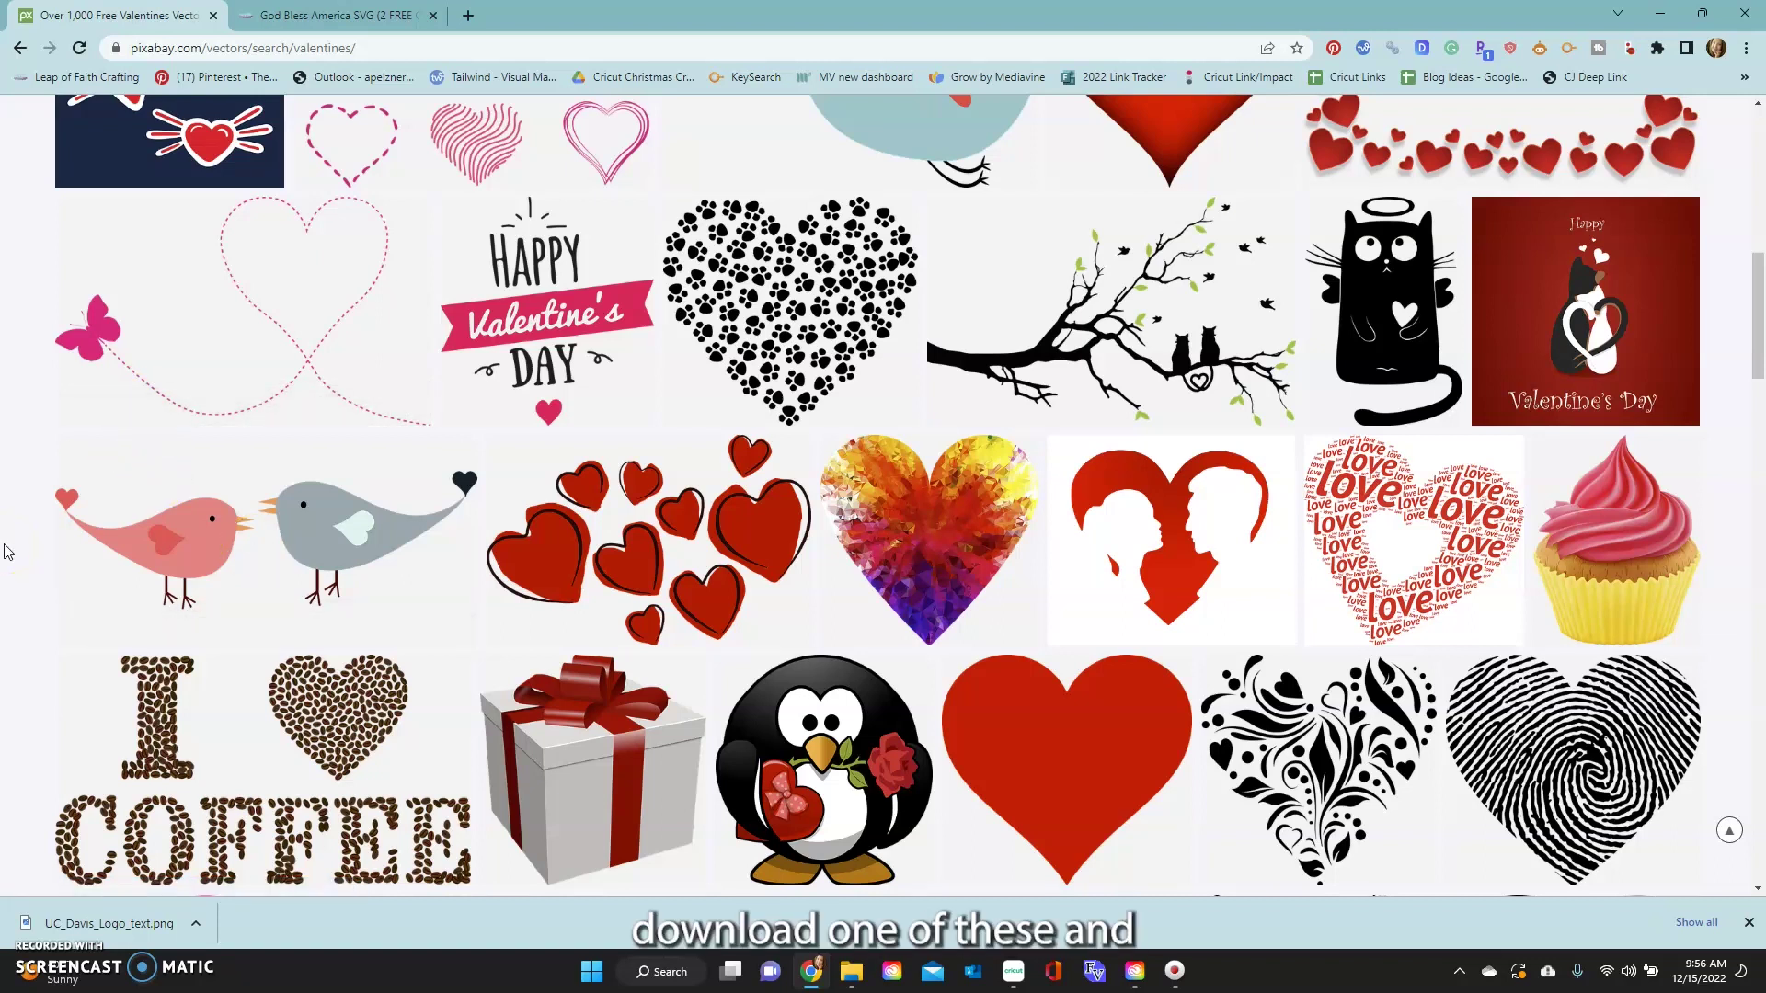
pyautogui.scroll(-7, 293, 391)
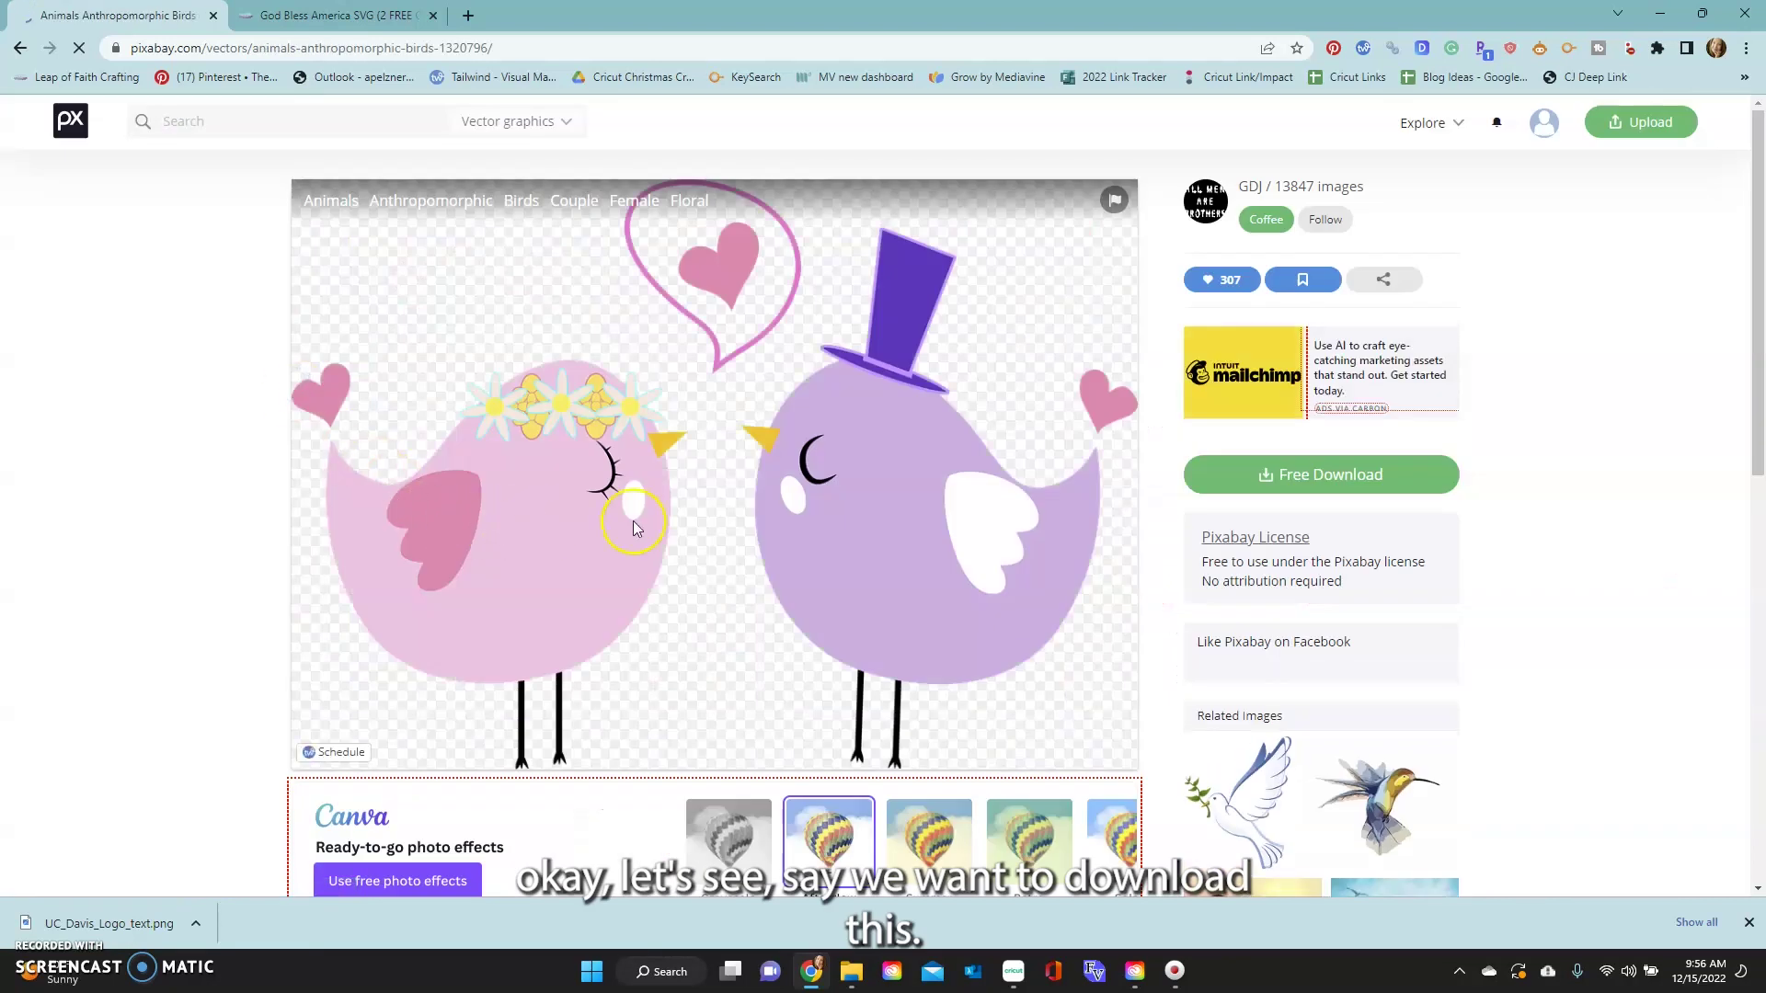
pyautogui.click(1291, 485)
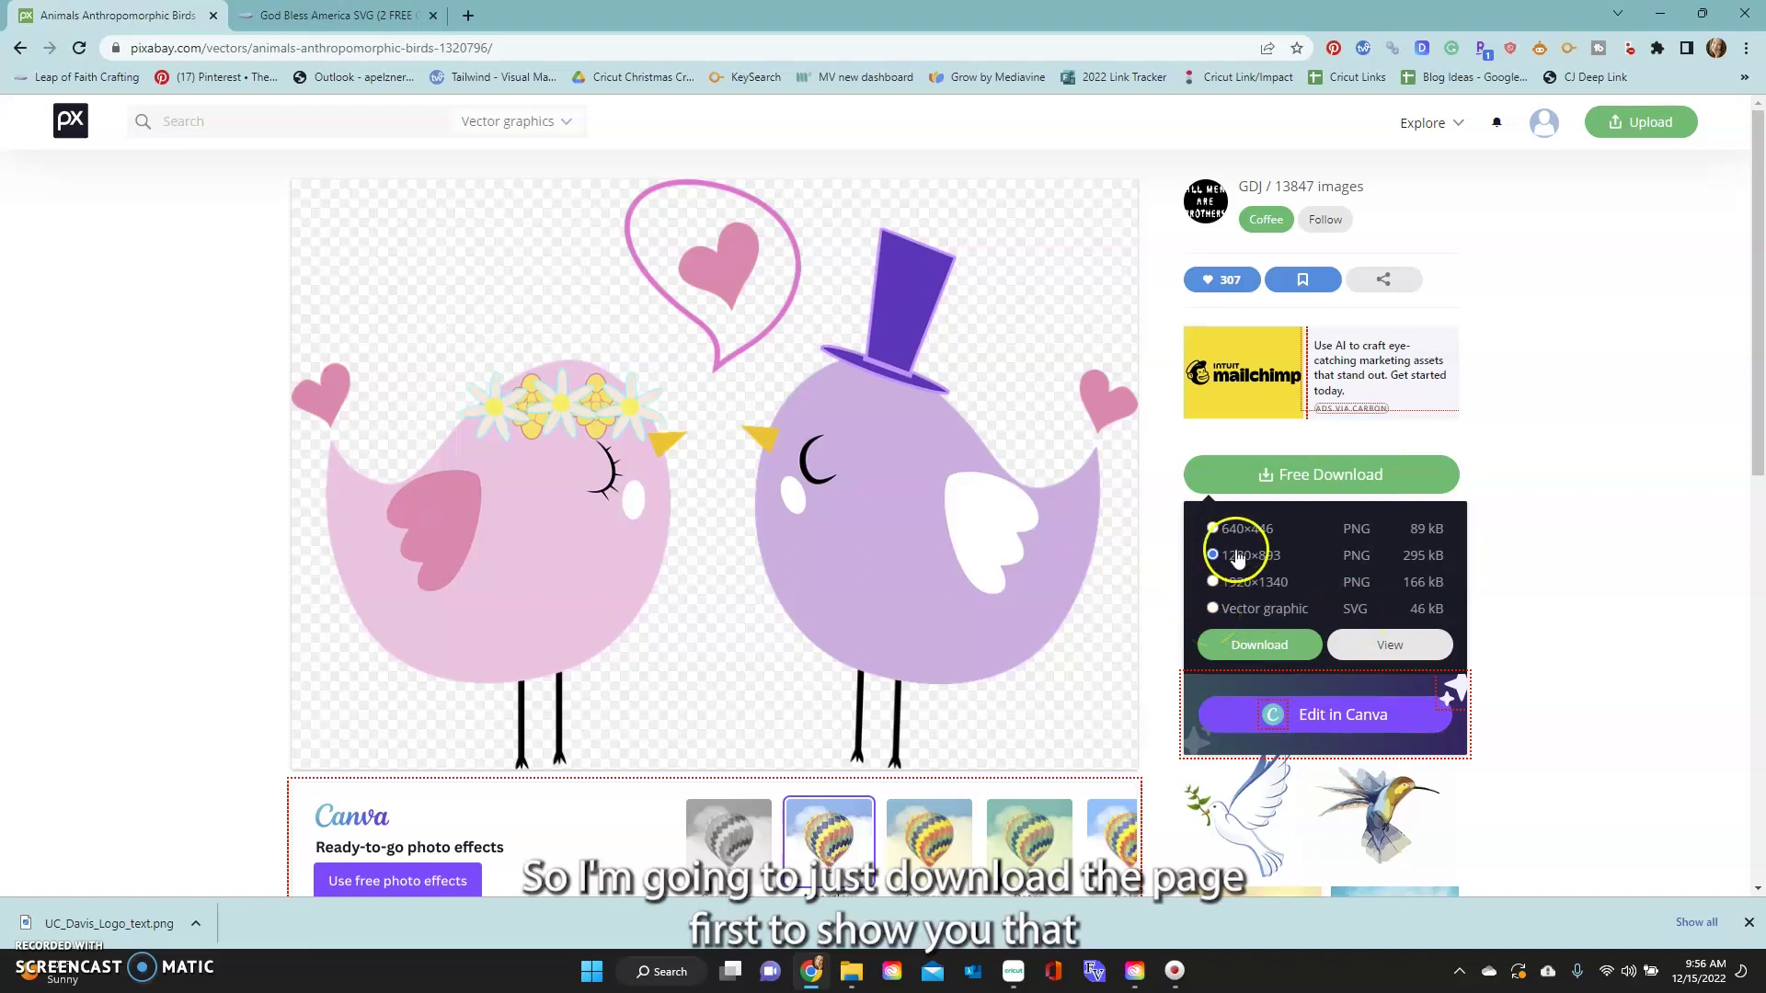
pyautogui.click(1253, 646)
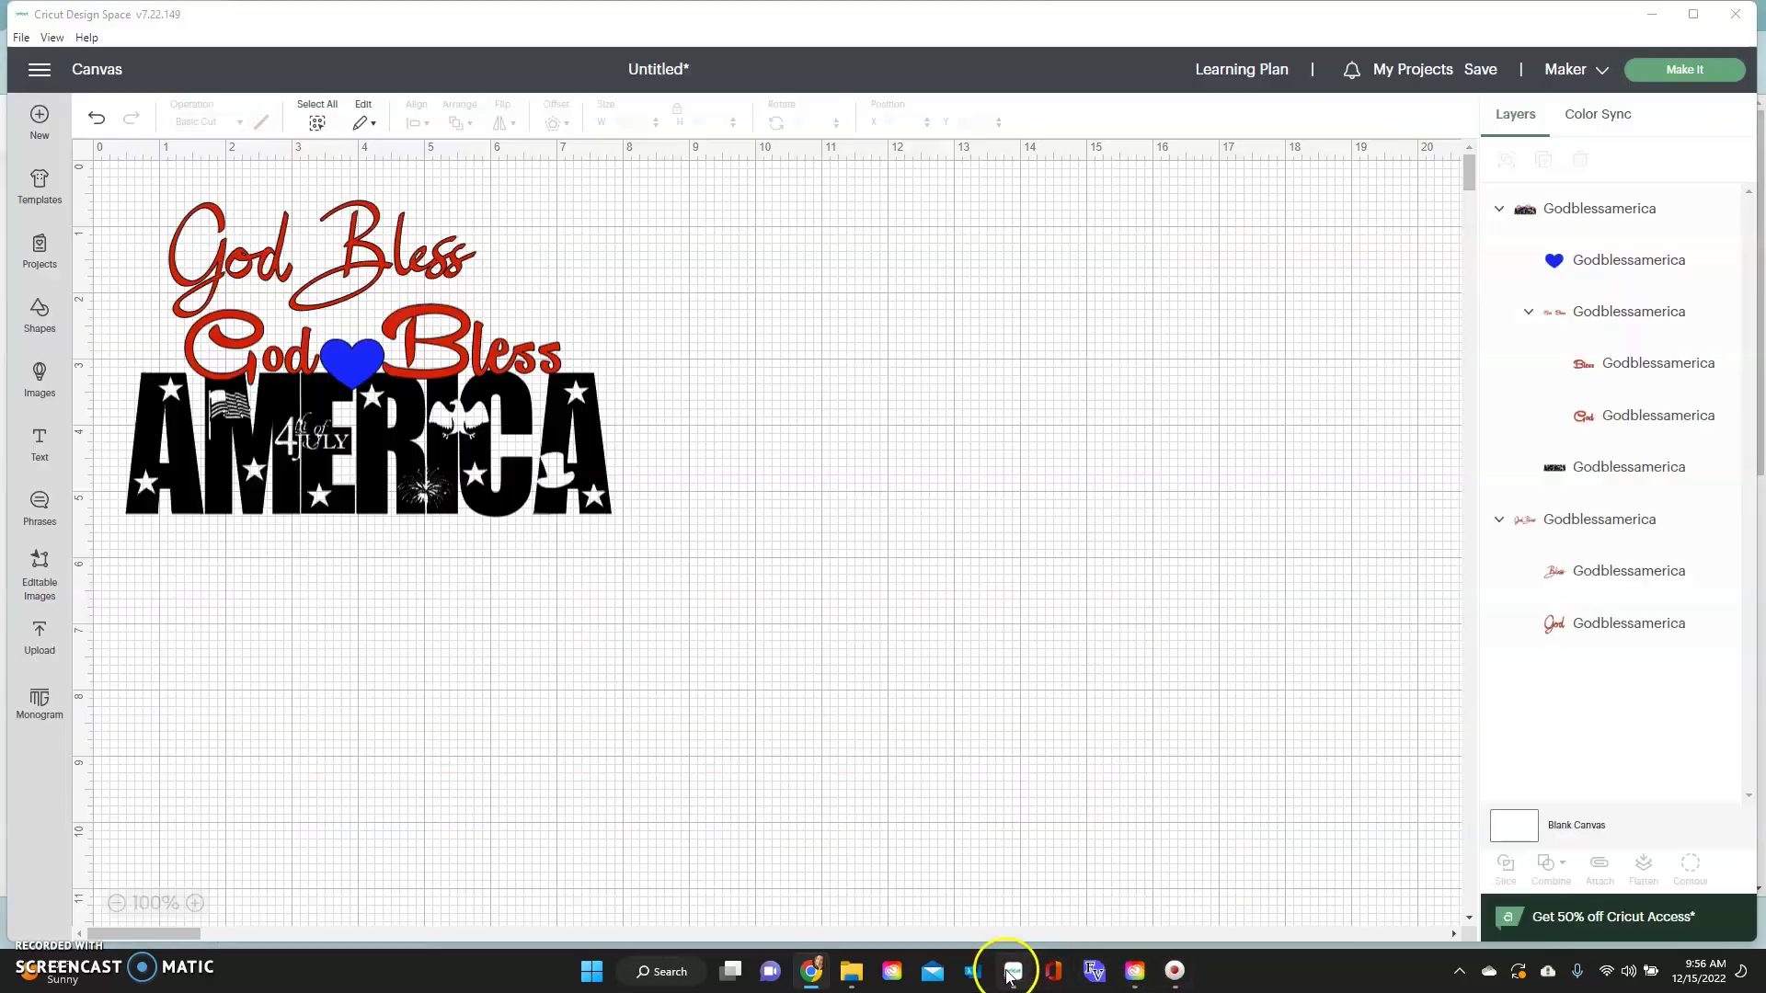
# - Switch to Cricut Design Space, start a new image upload, and open animals-1320796_1280 from the Downloads folder
pyautogui.click(1013, 971)
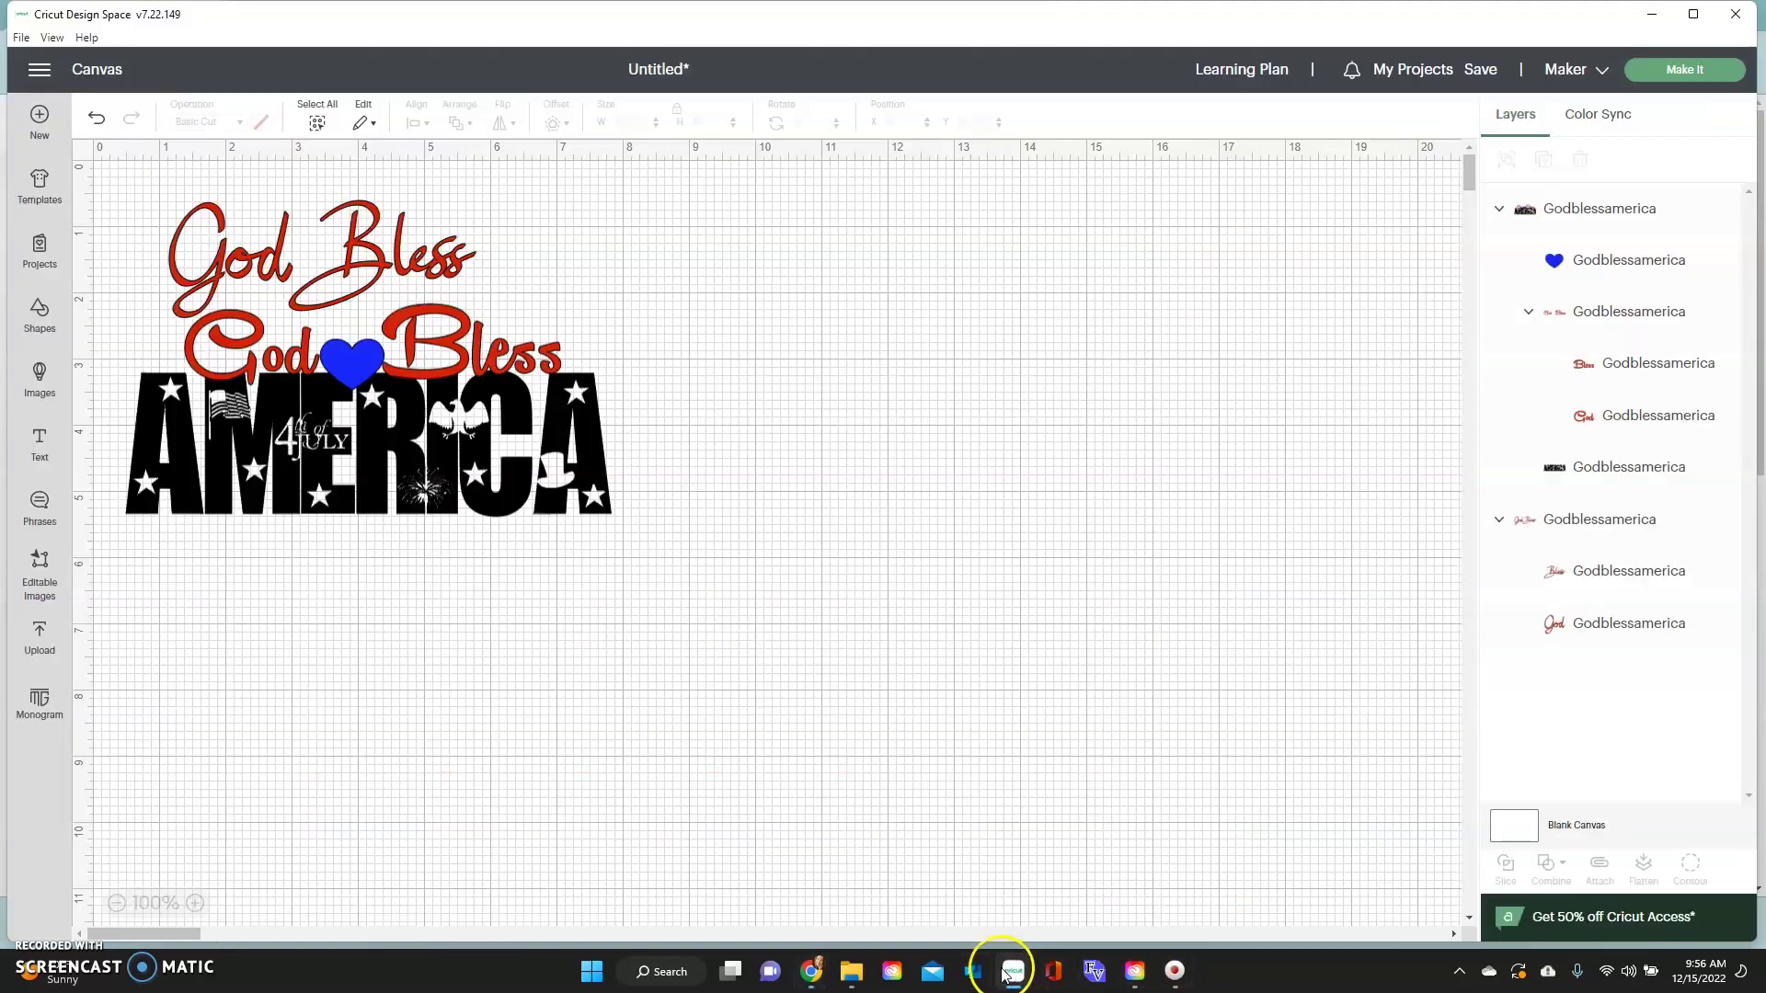
pyautogui.click(41, 638)
pyautogui.click(157, 363)
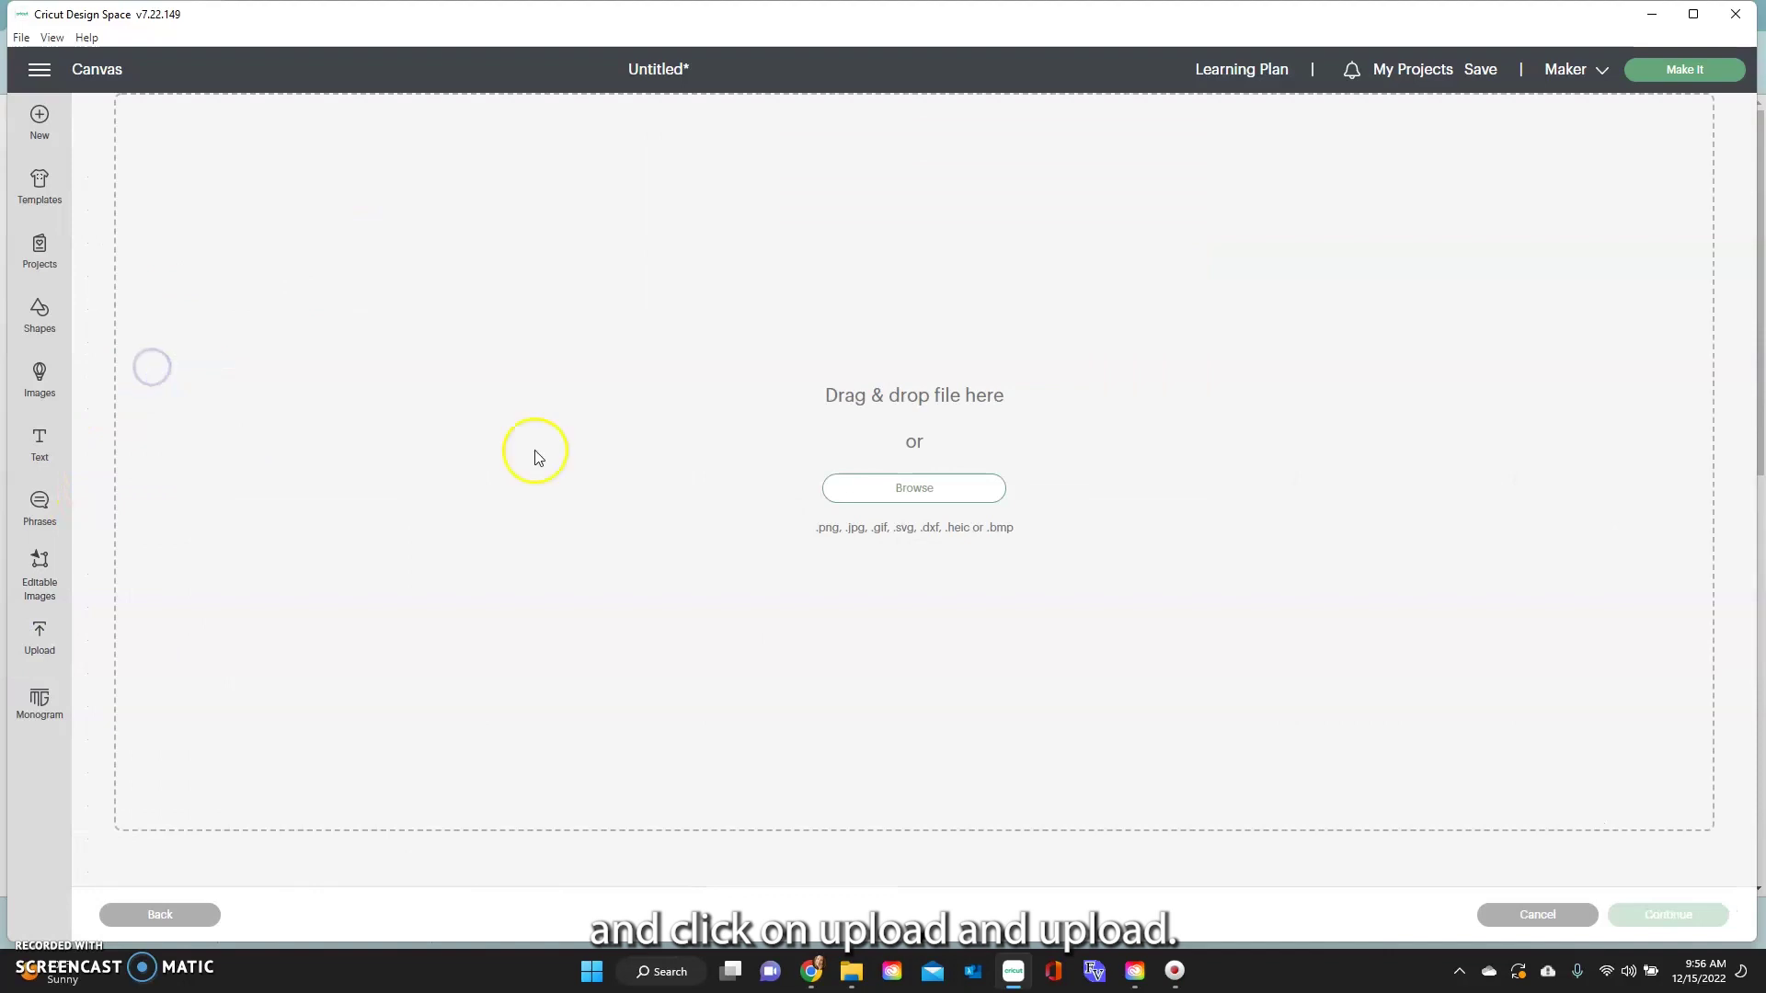
pyautogui.click(929, 492)
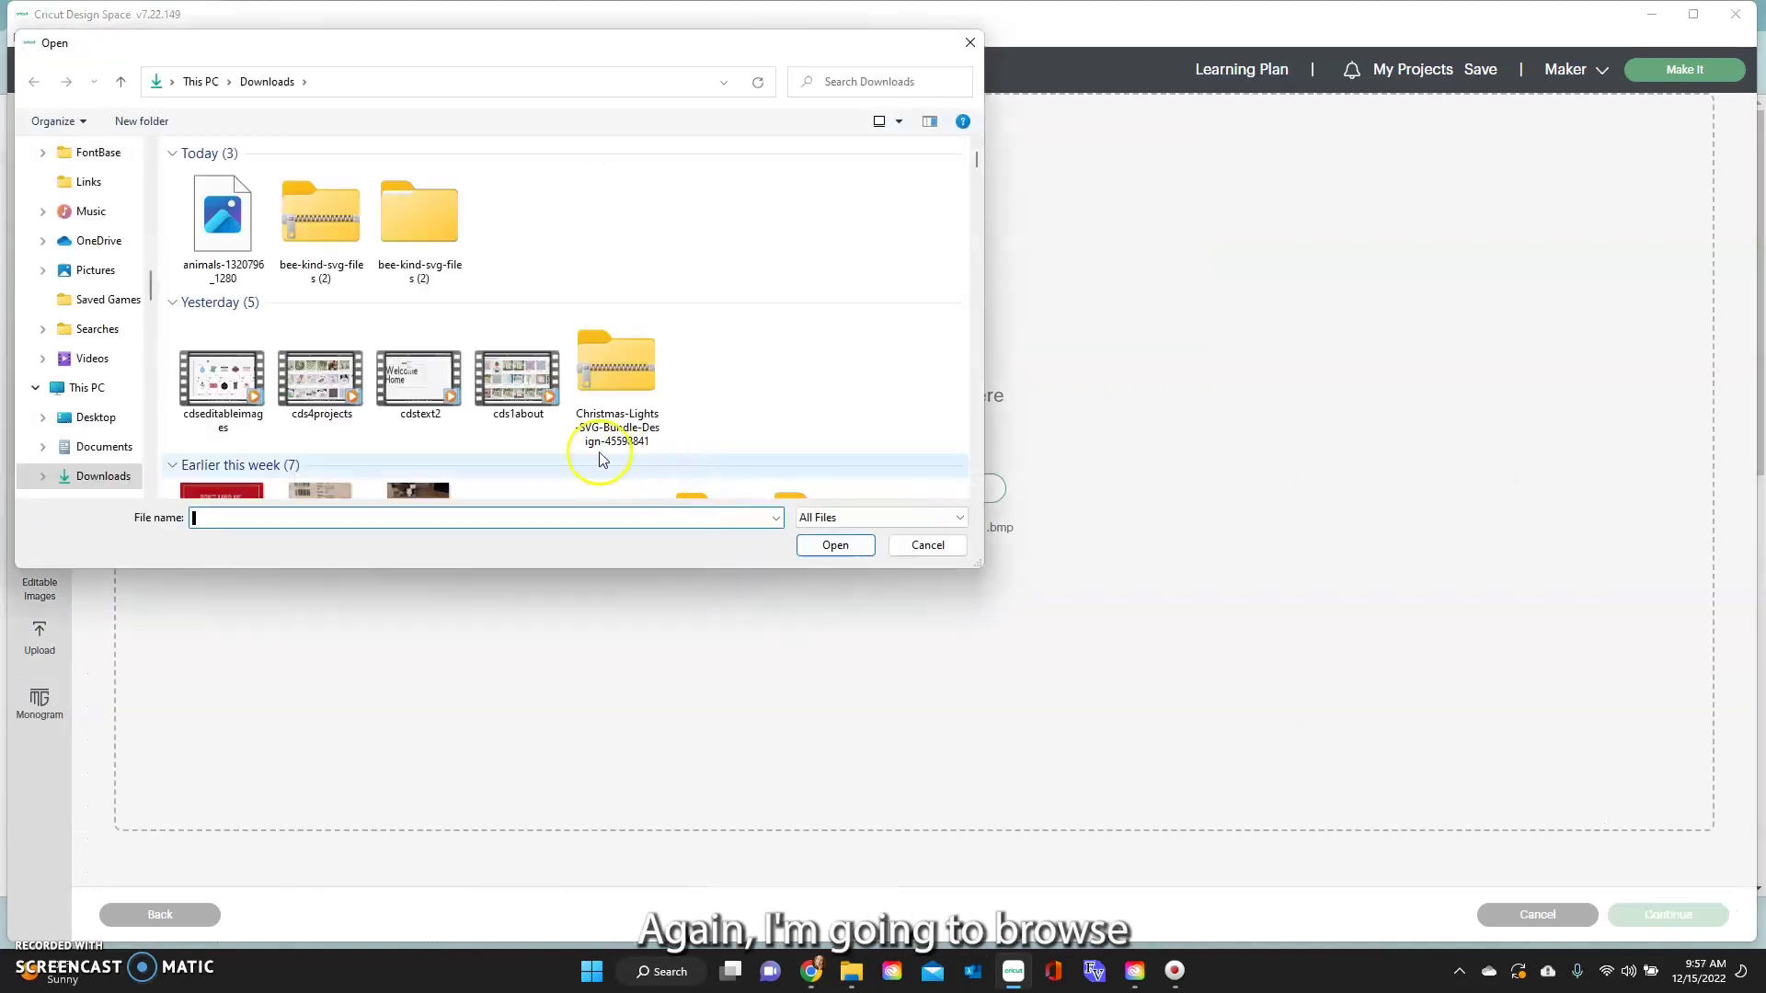
pyautogui.click(223, 216)
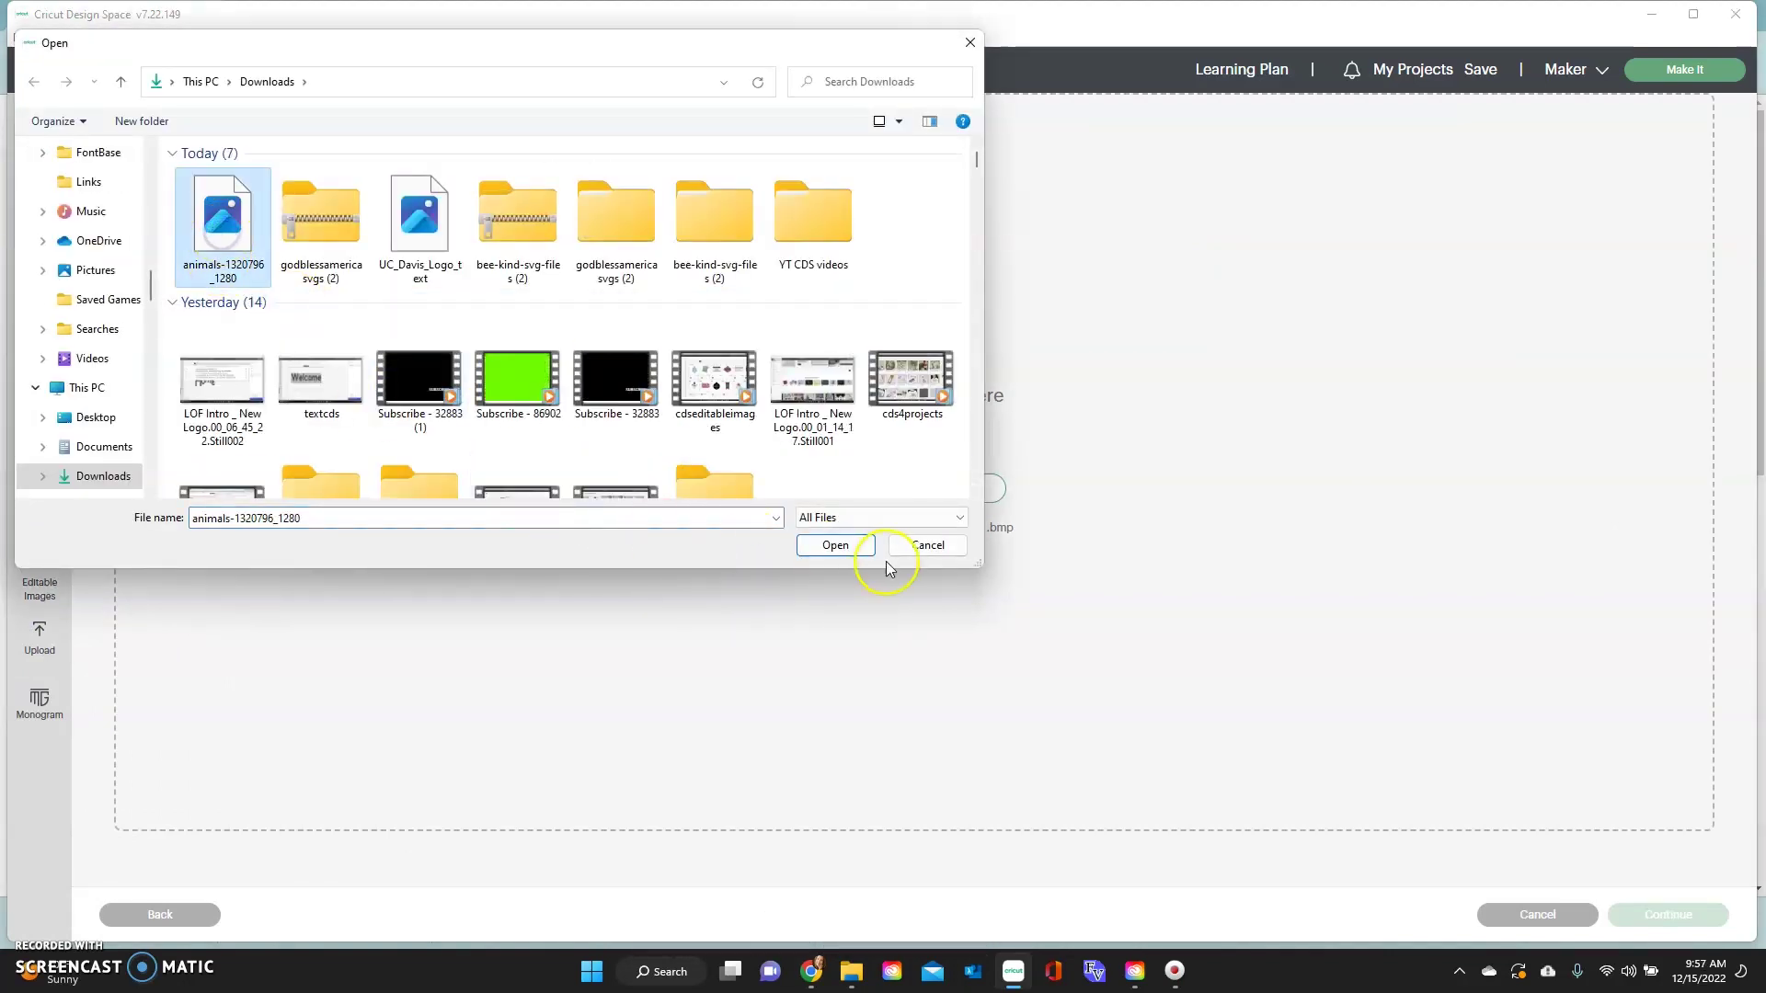
pyautogui.click(836, 545)
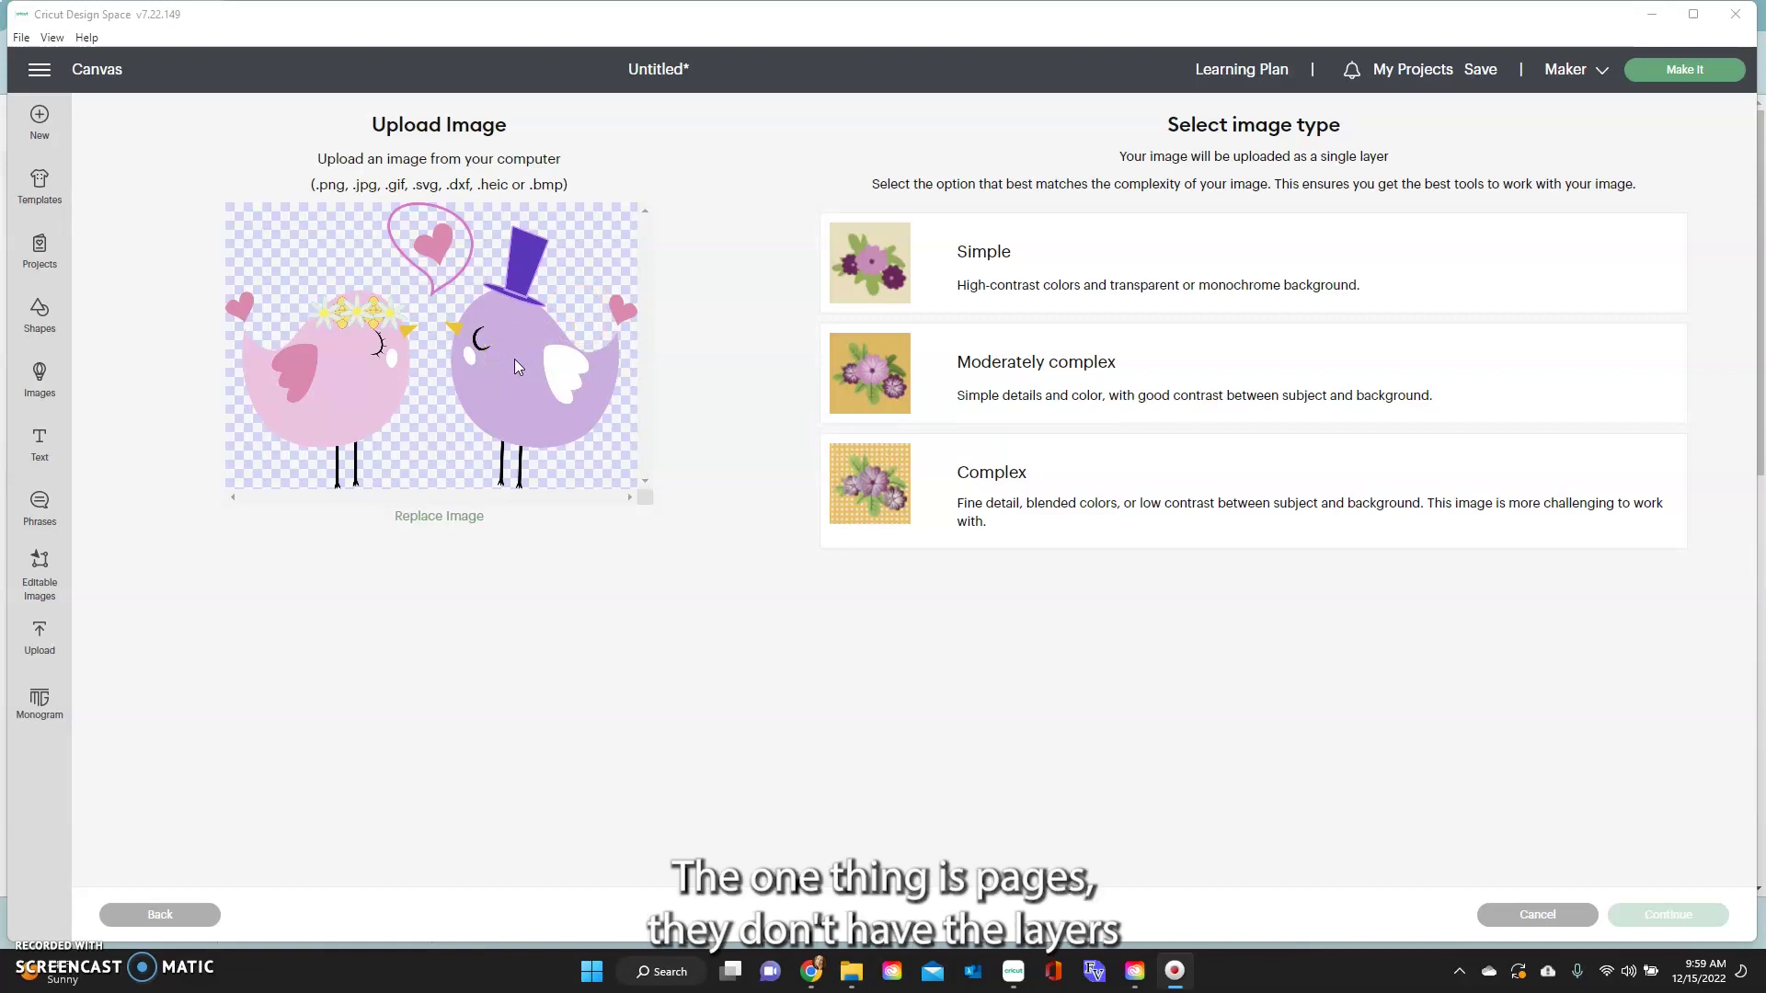
# - Compare the Simple and Moderately complex image types for the lovebirds, then choose Complex and continue to background removal
pyautogui.click(1037, 278)
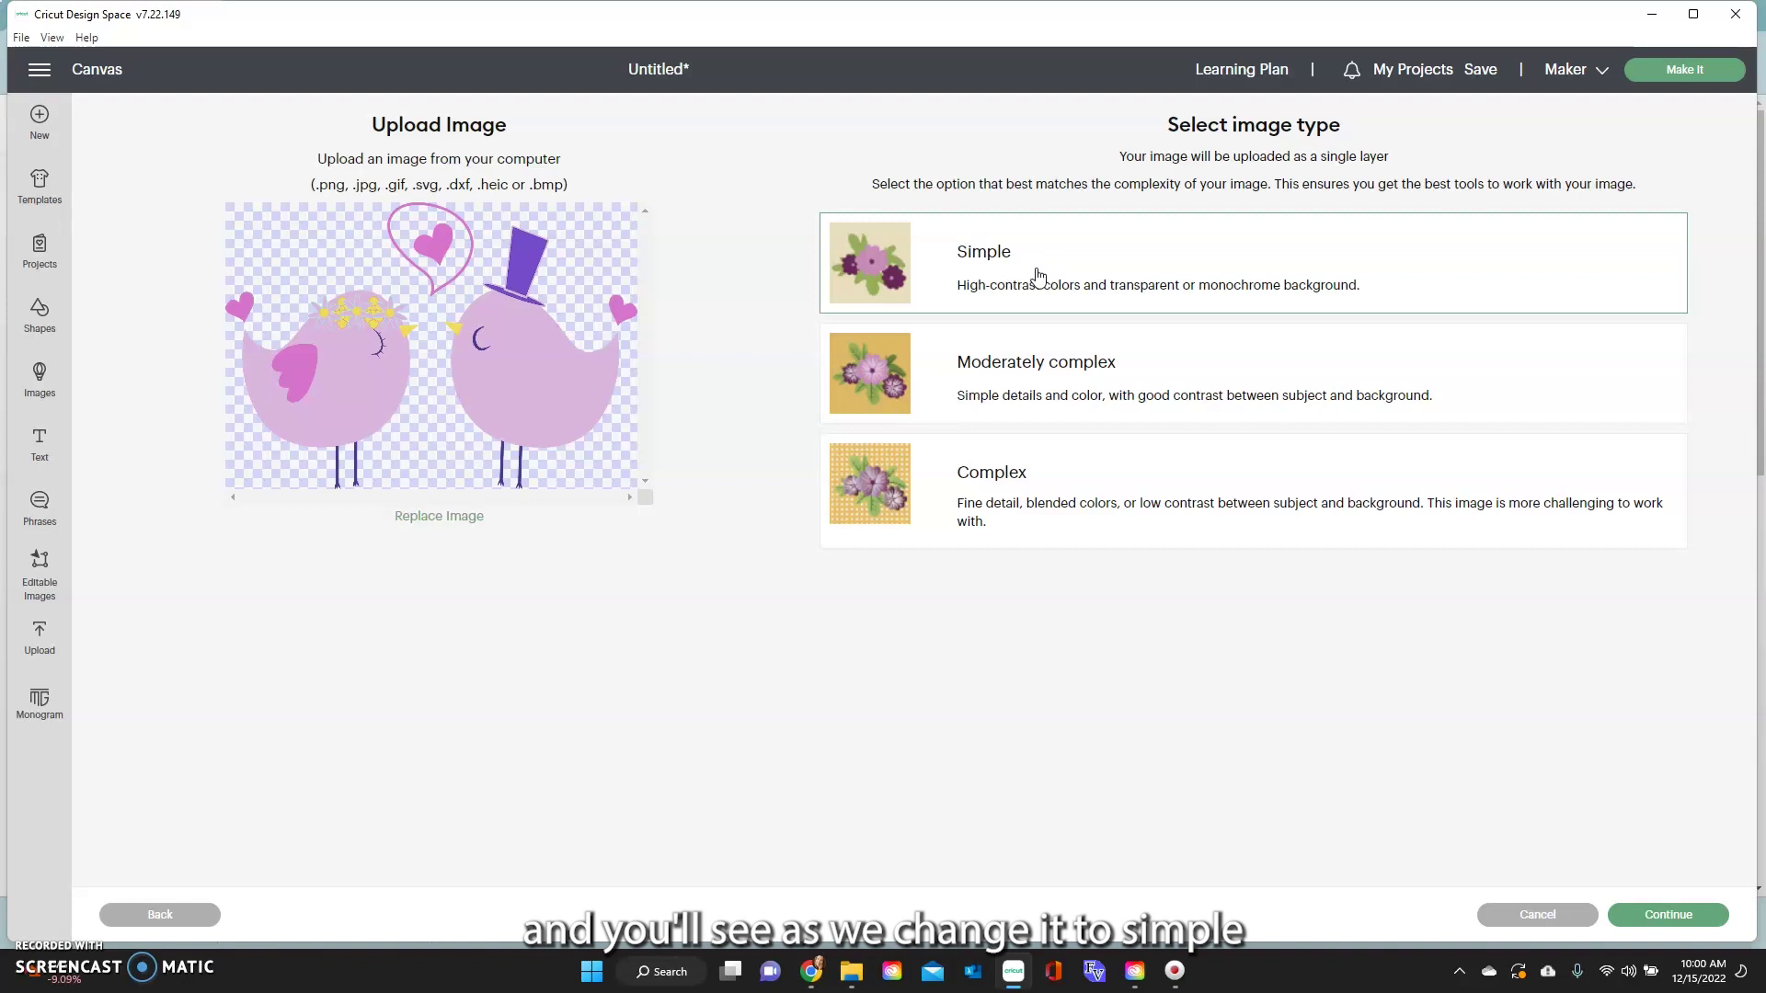
pyautogui.click(1003, 379)
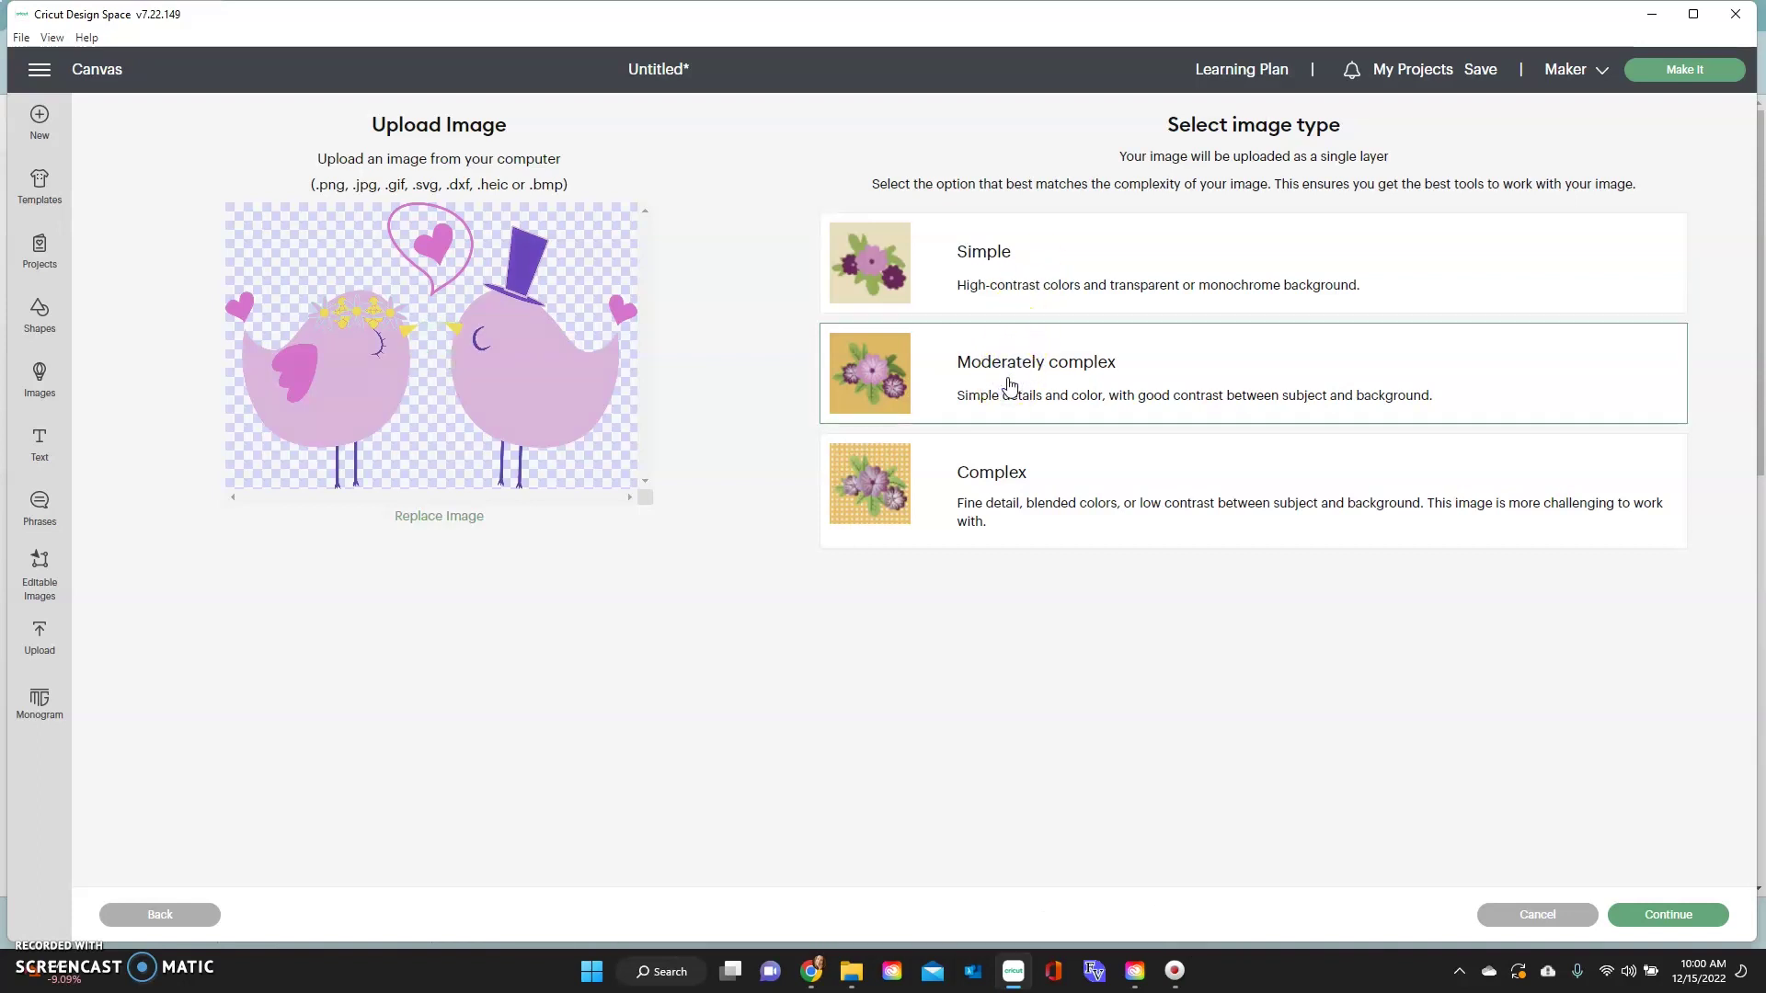
pyautogui.click(1001, 492)
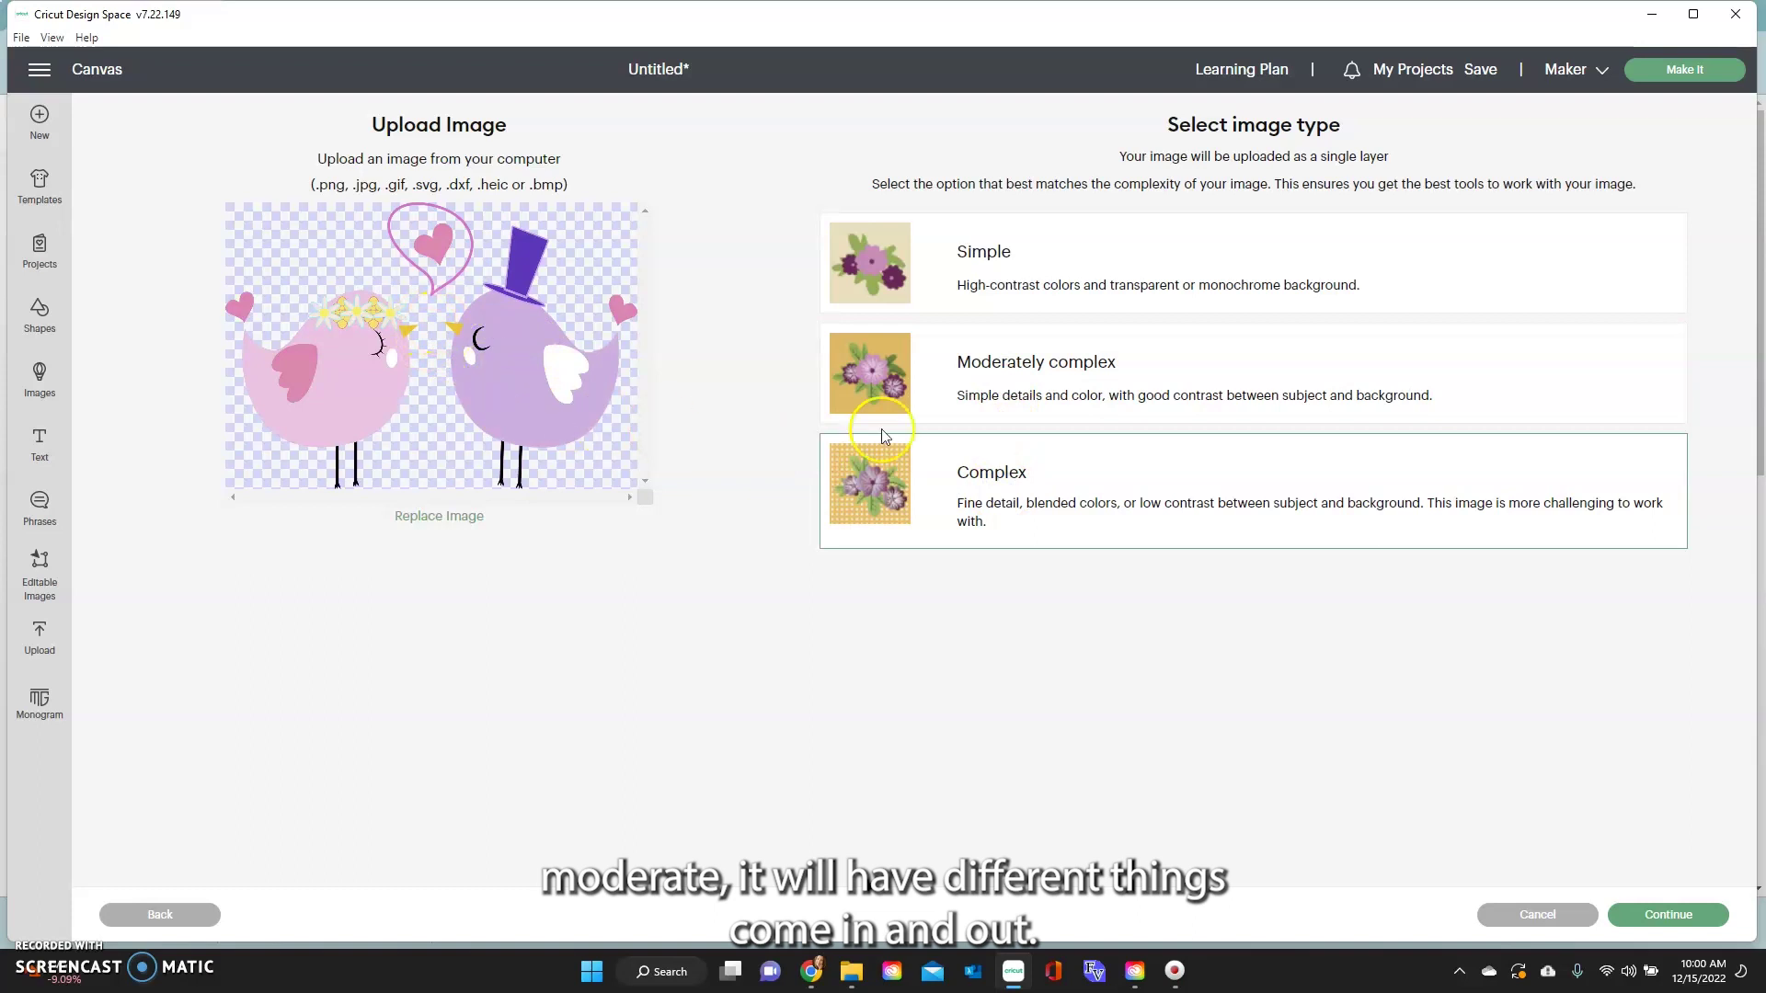
pyautogui.click(1697, 920)
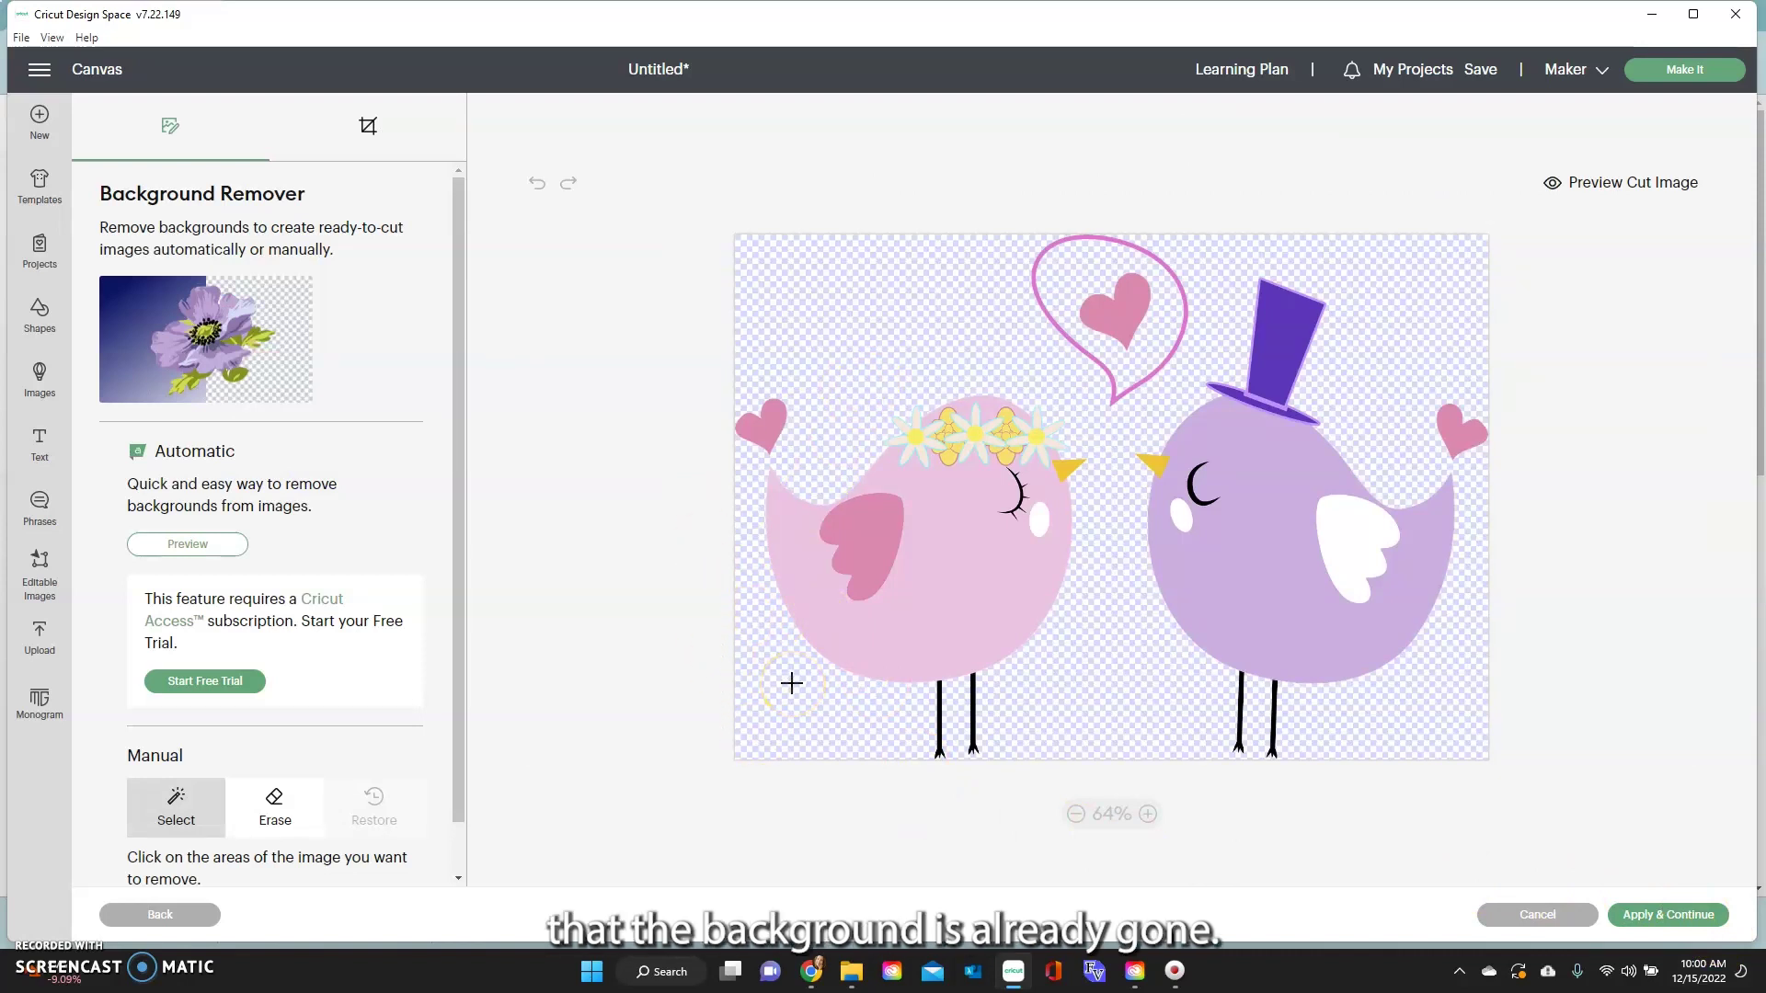
# - View the upload type options, return to the Background Remover, and remove the birds' wings, eyes, cheeks and flower petals with the Select tool
pyautogui.click(1672, 916)
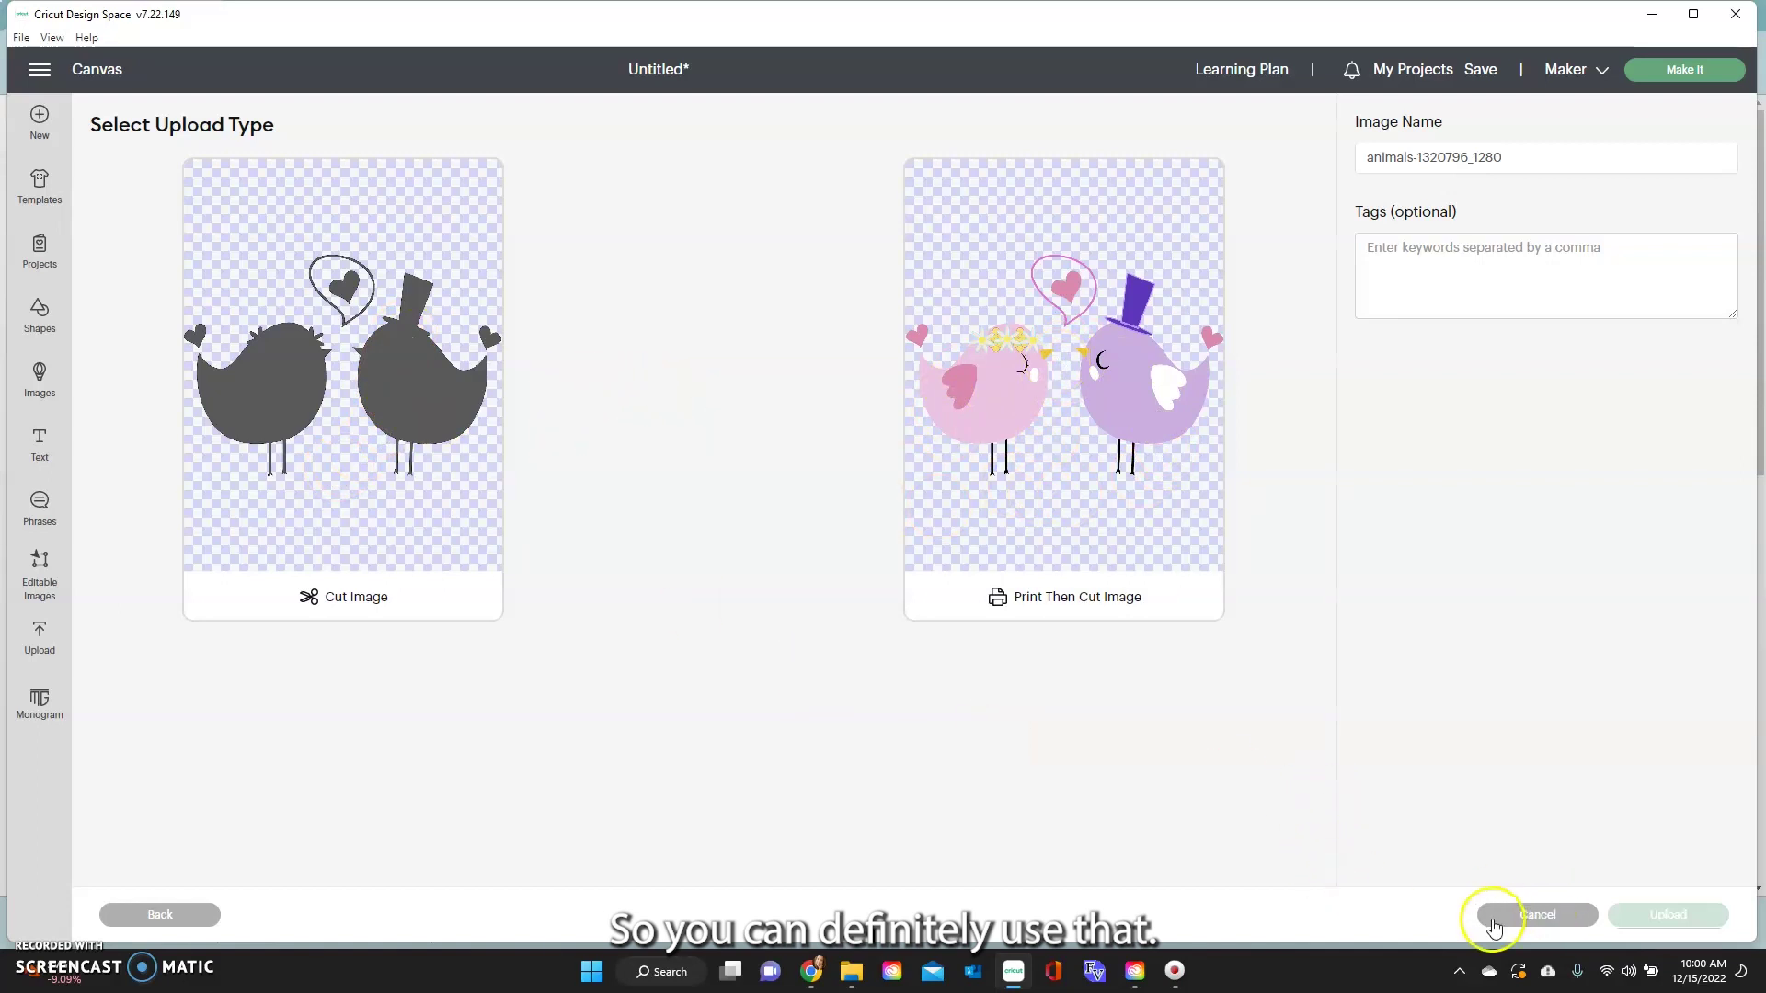
pyautogui.click(183, 923)
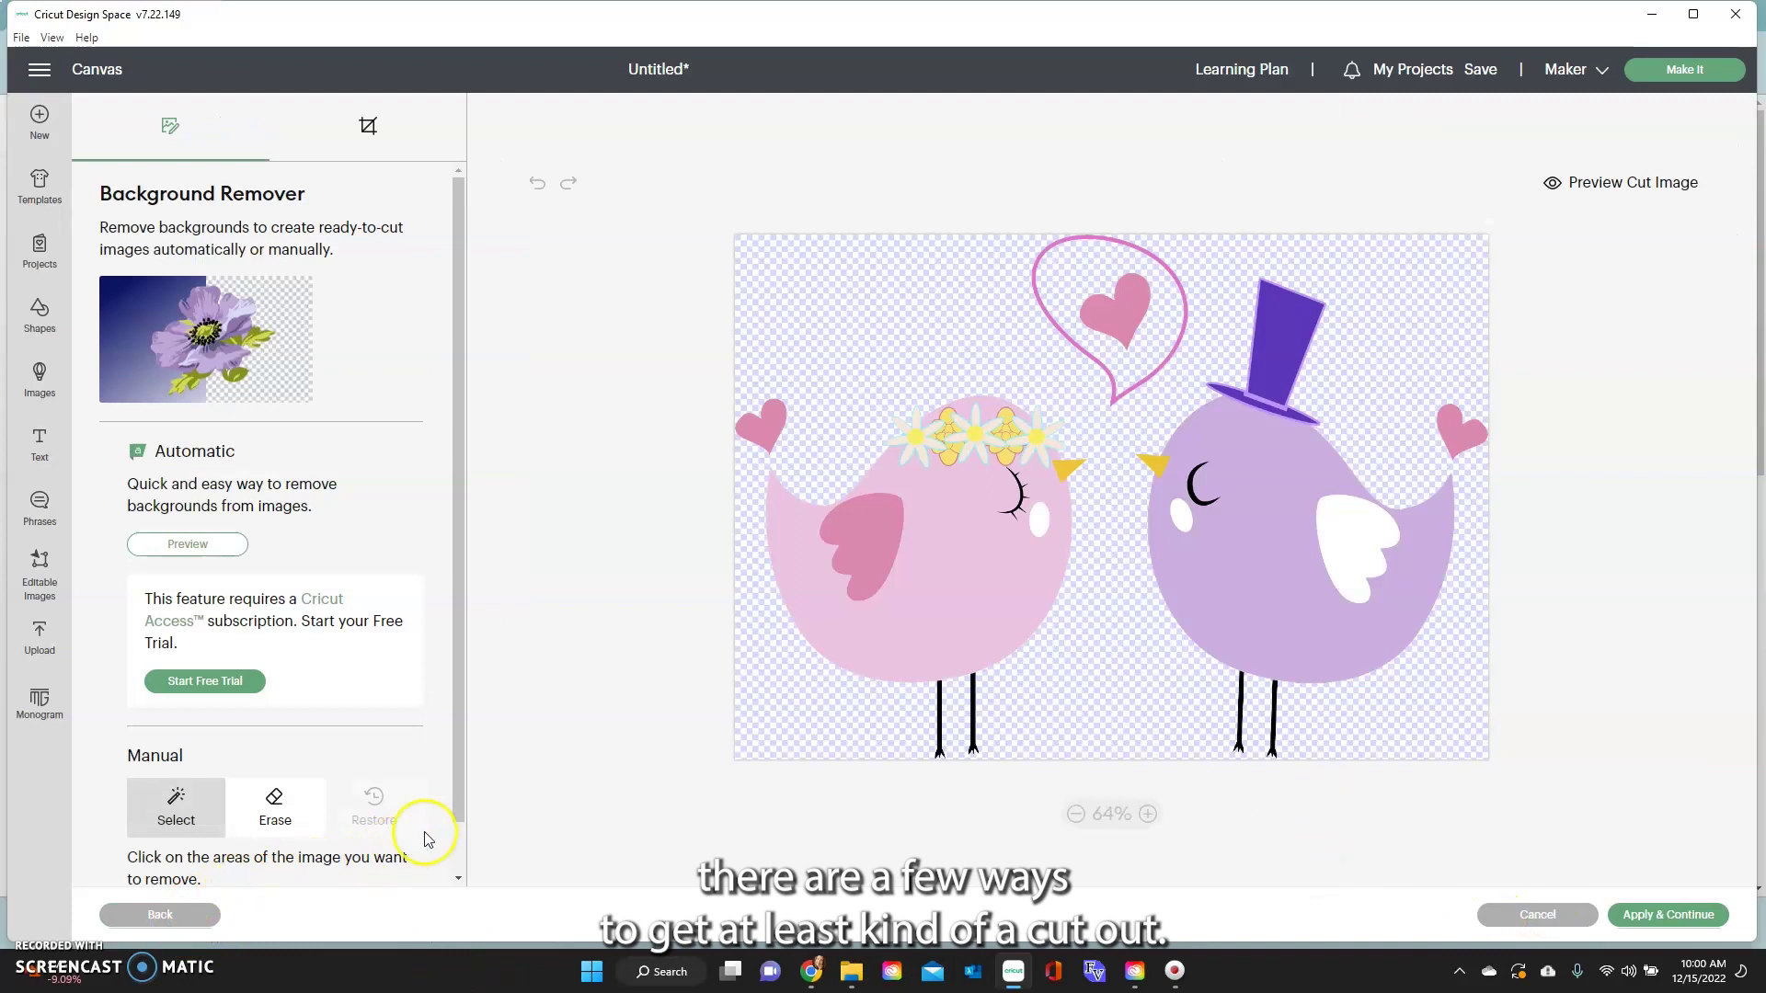
pyautogui.scroll(-1, 300, 736)
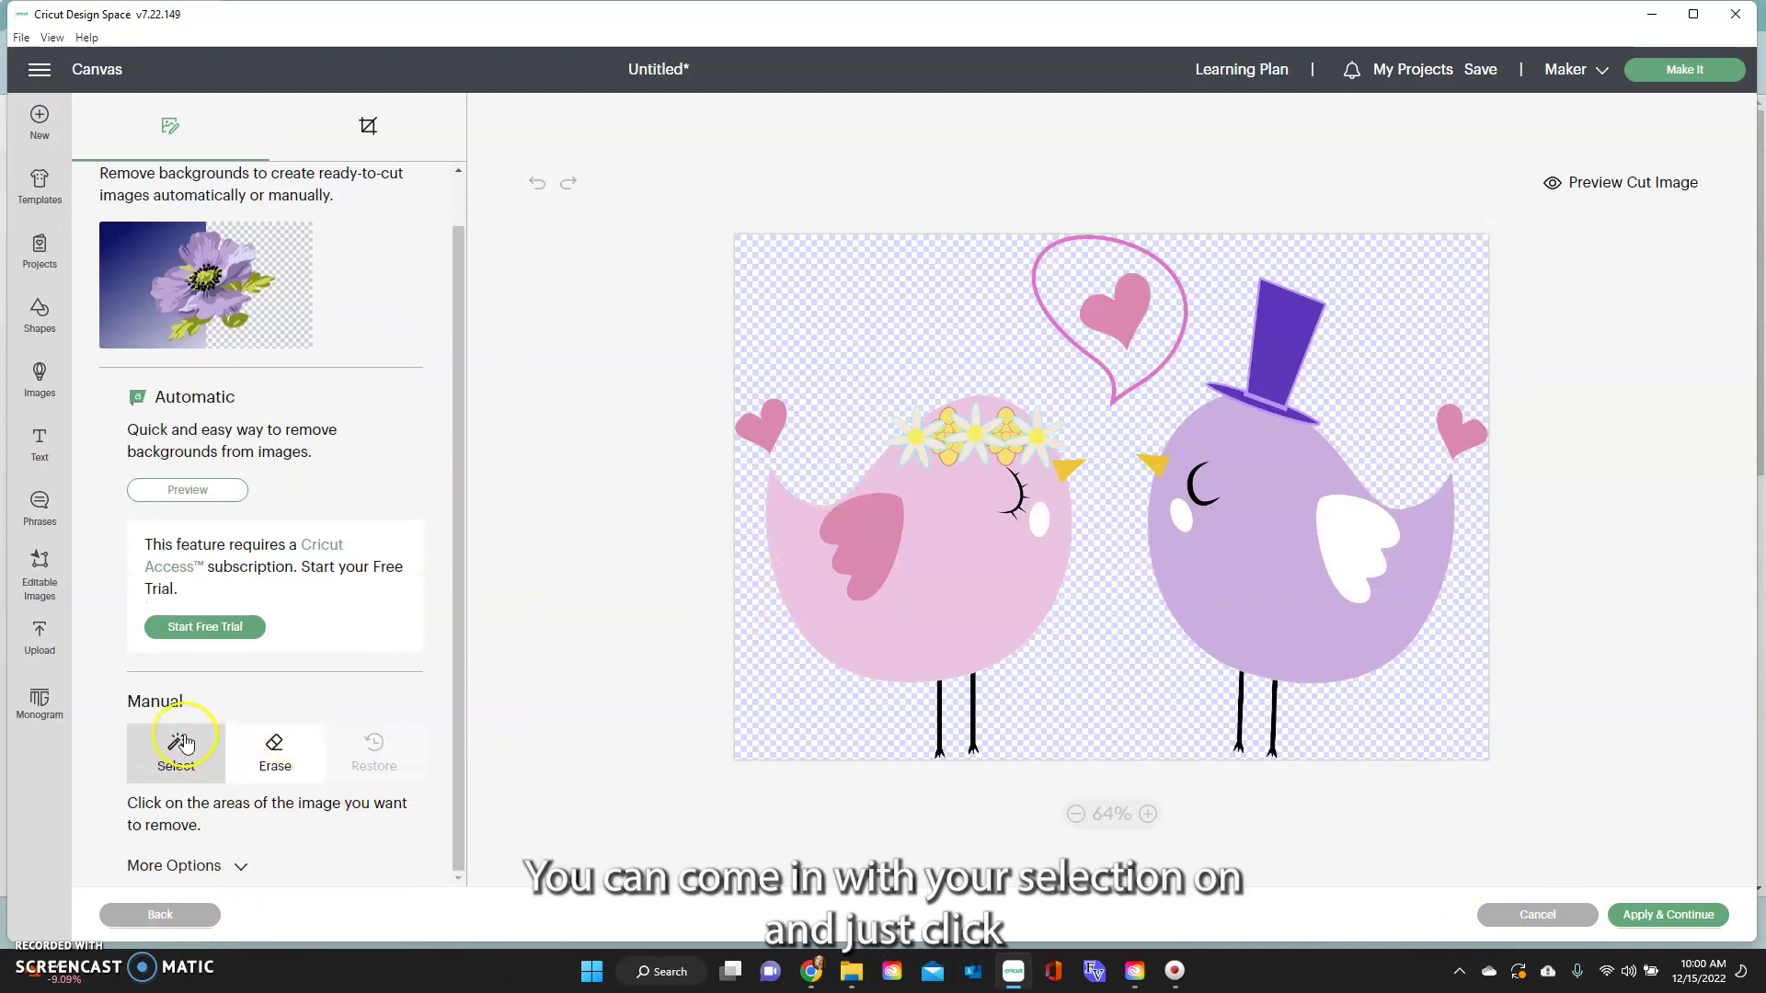
pyautogui.click(860, 547)
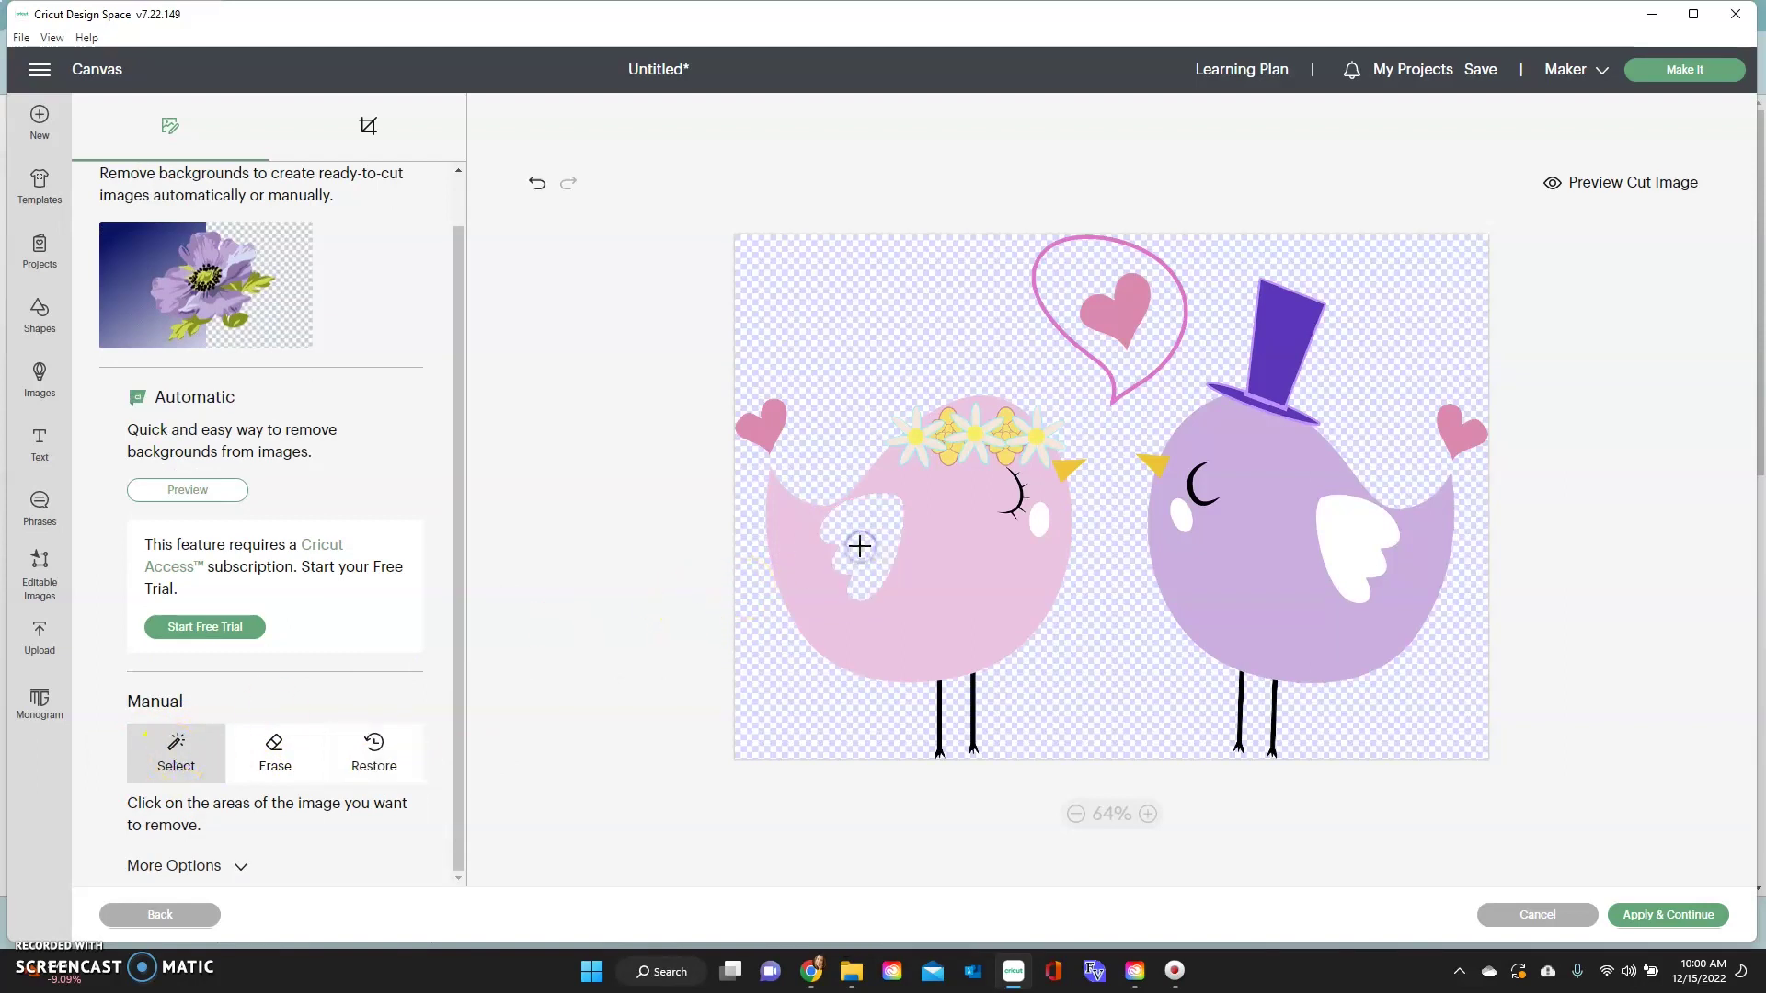
pyautogui.click(1347, 533)
pyautogui.click(1190, 519)
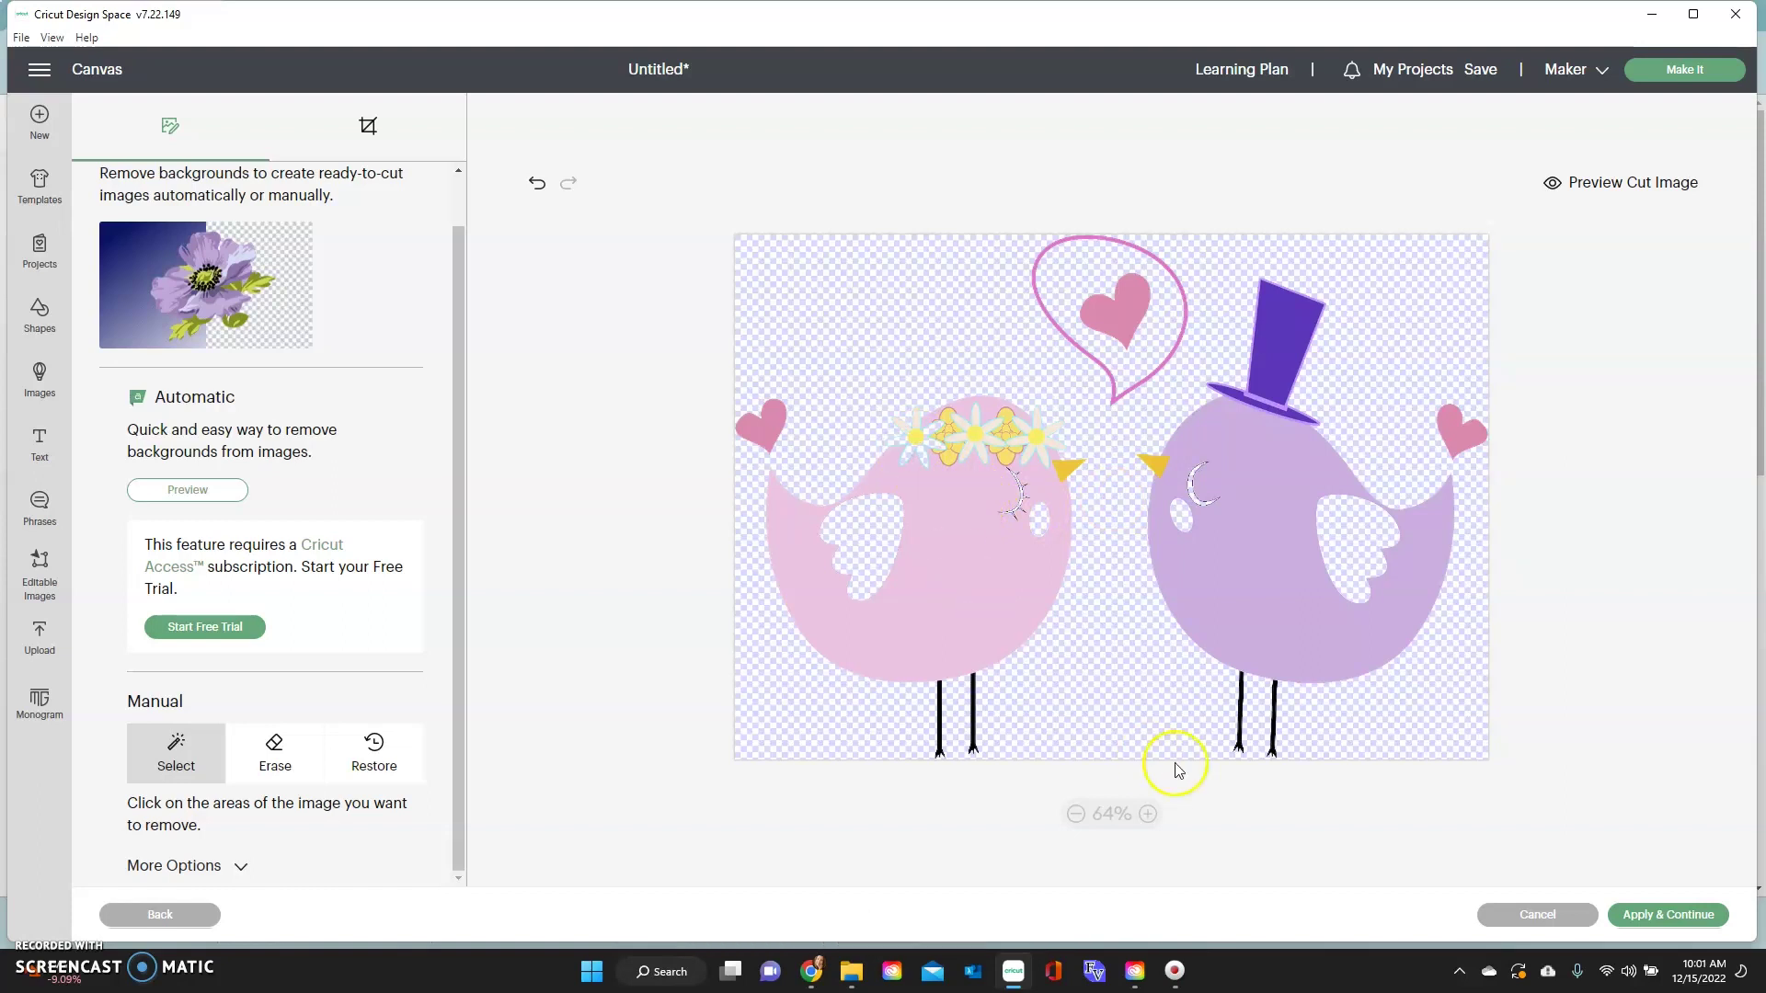
pyautogui.click(1148, 813)
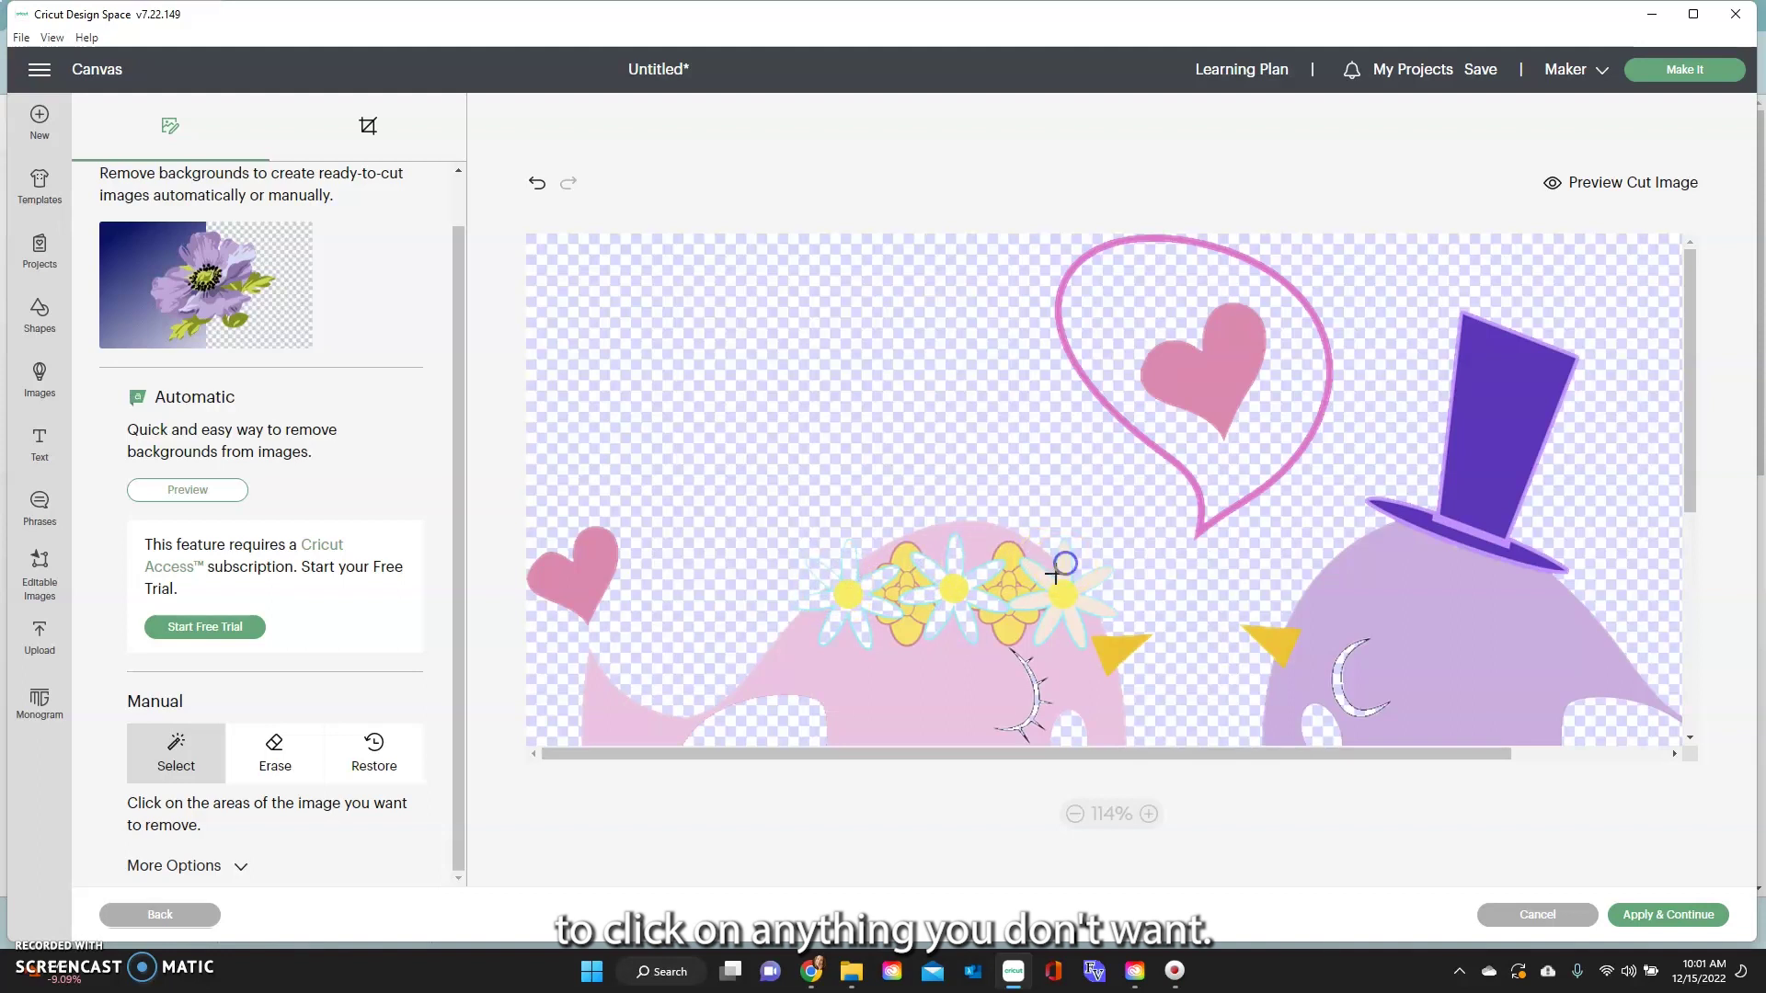
pyautogui.click(1042, 630)
# - Preview the cut image and examine the silhouettes and cutouts of both birds
pyautogui.click(1584, 188)
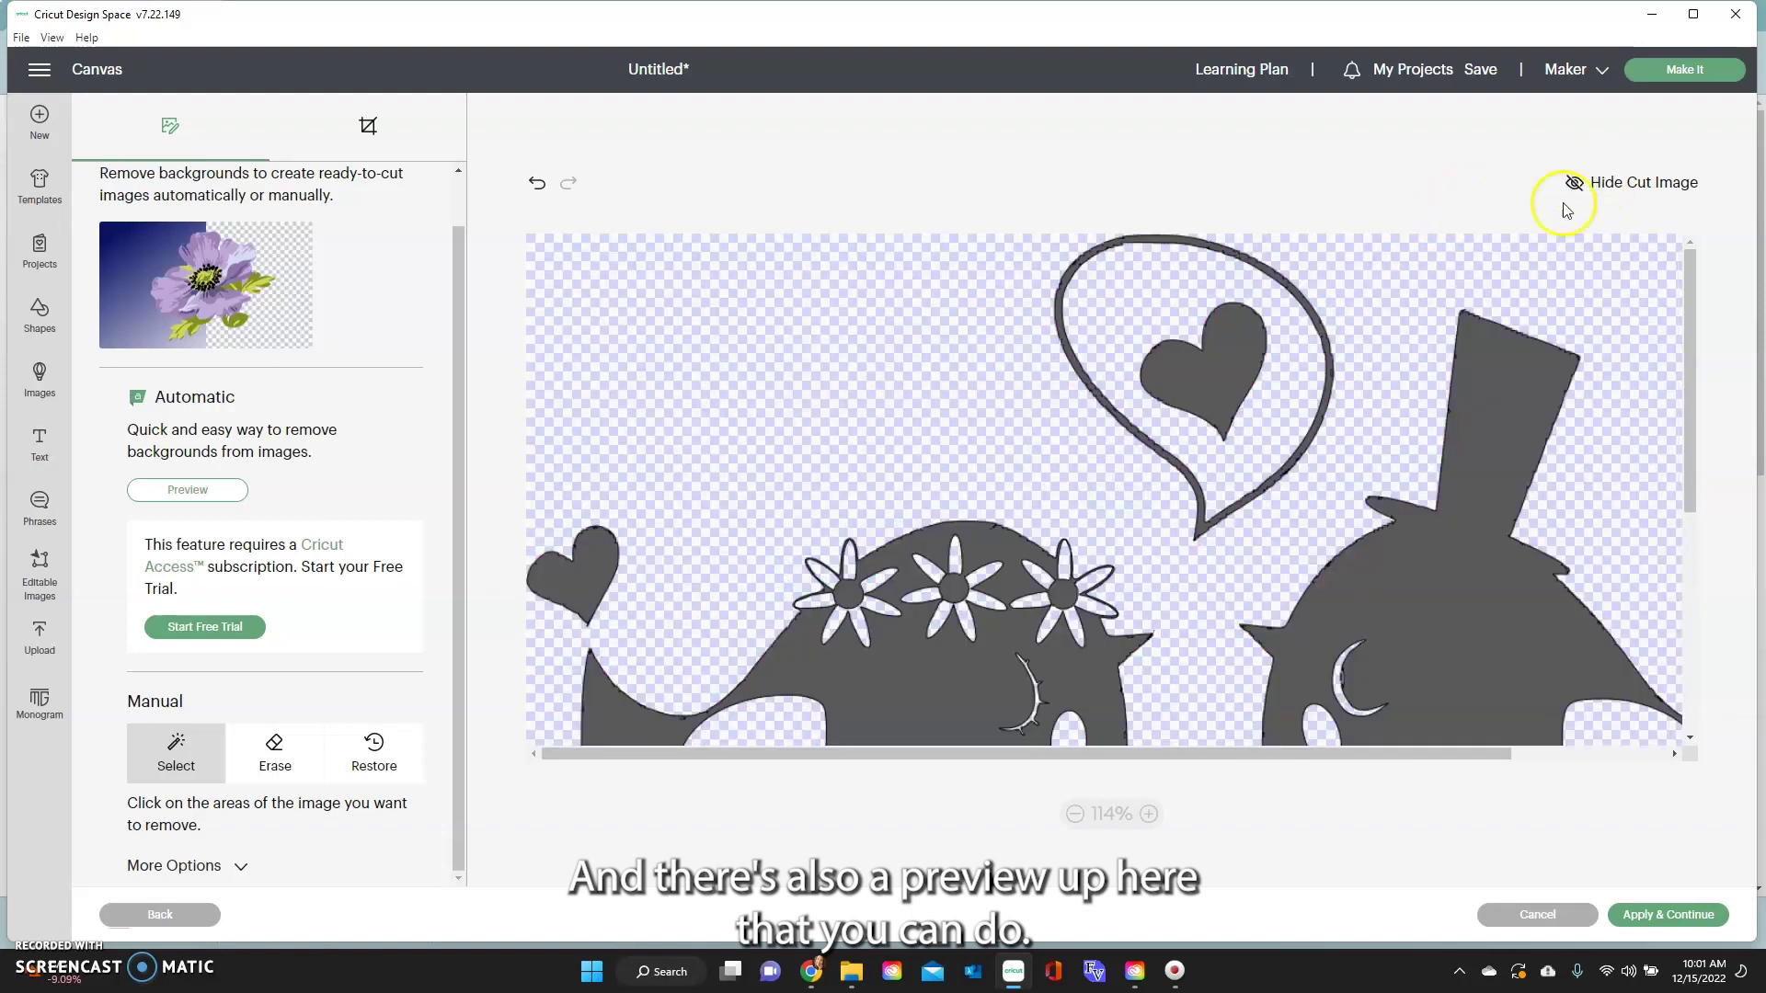
pyautogui.scroll(-3, 951, 556)
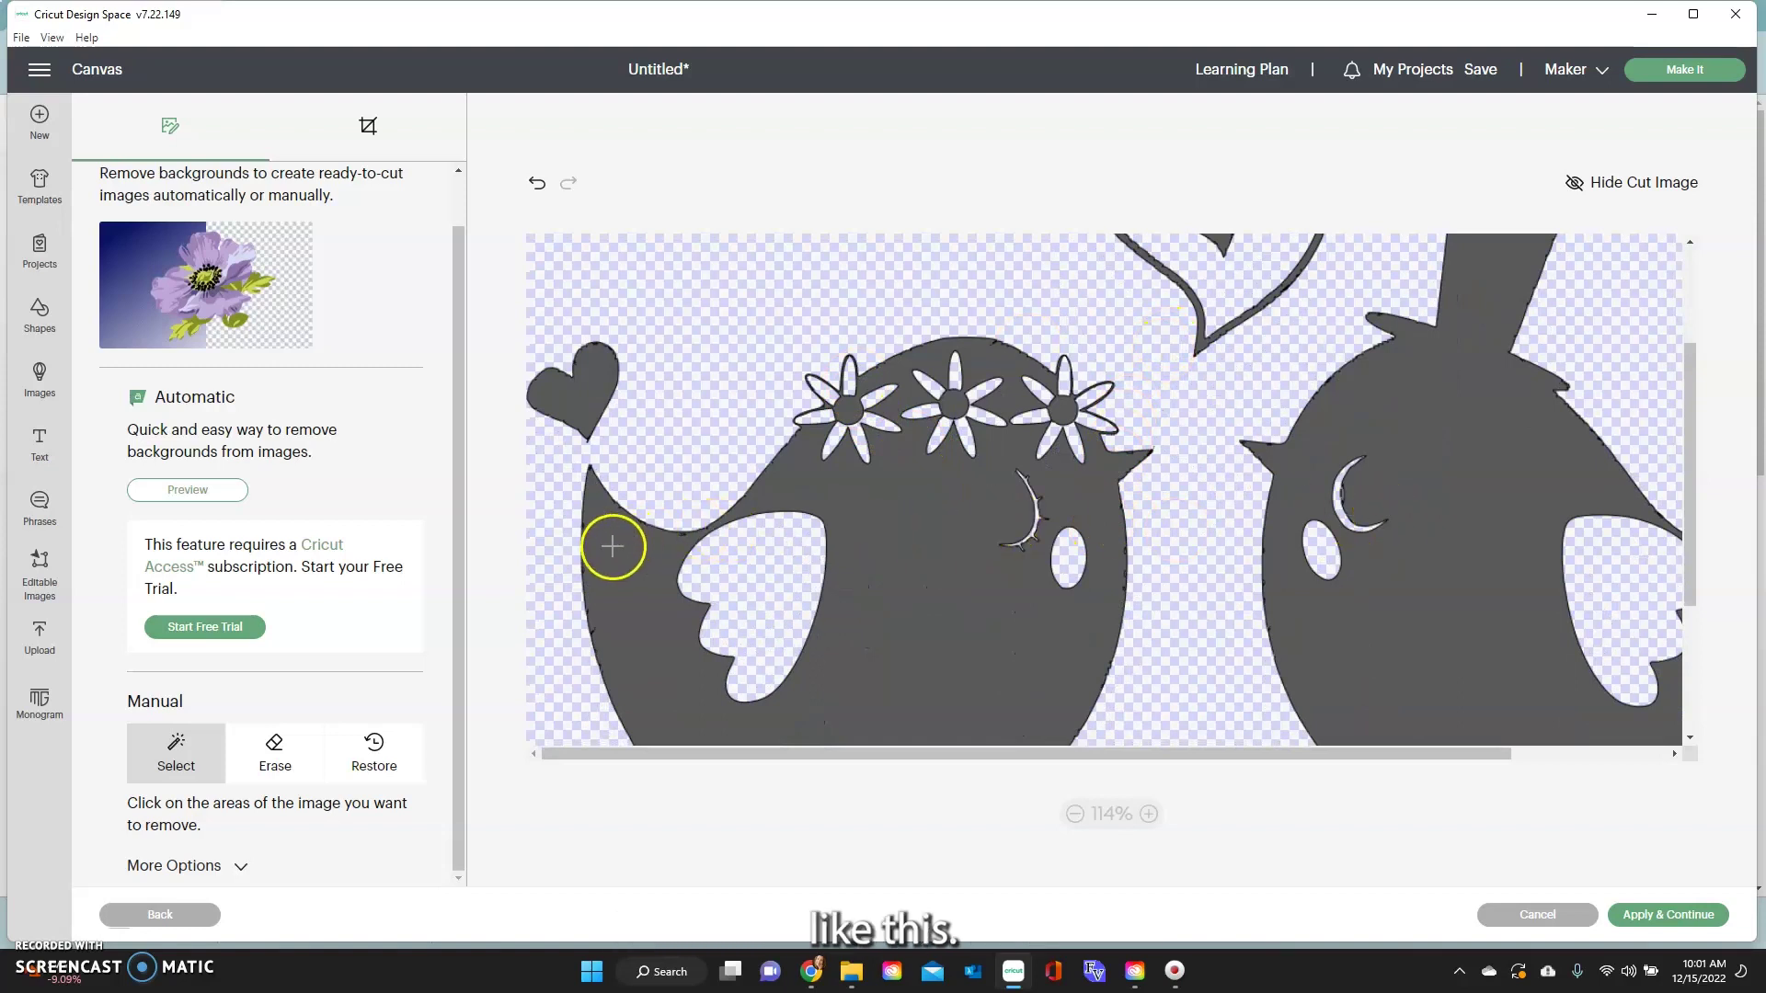
pyautogui.scroll(-3, 611, 542)
pyautogui.scroll(6, 611, 548)
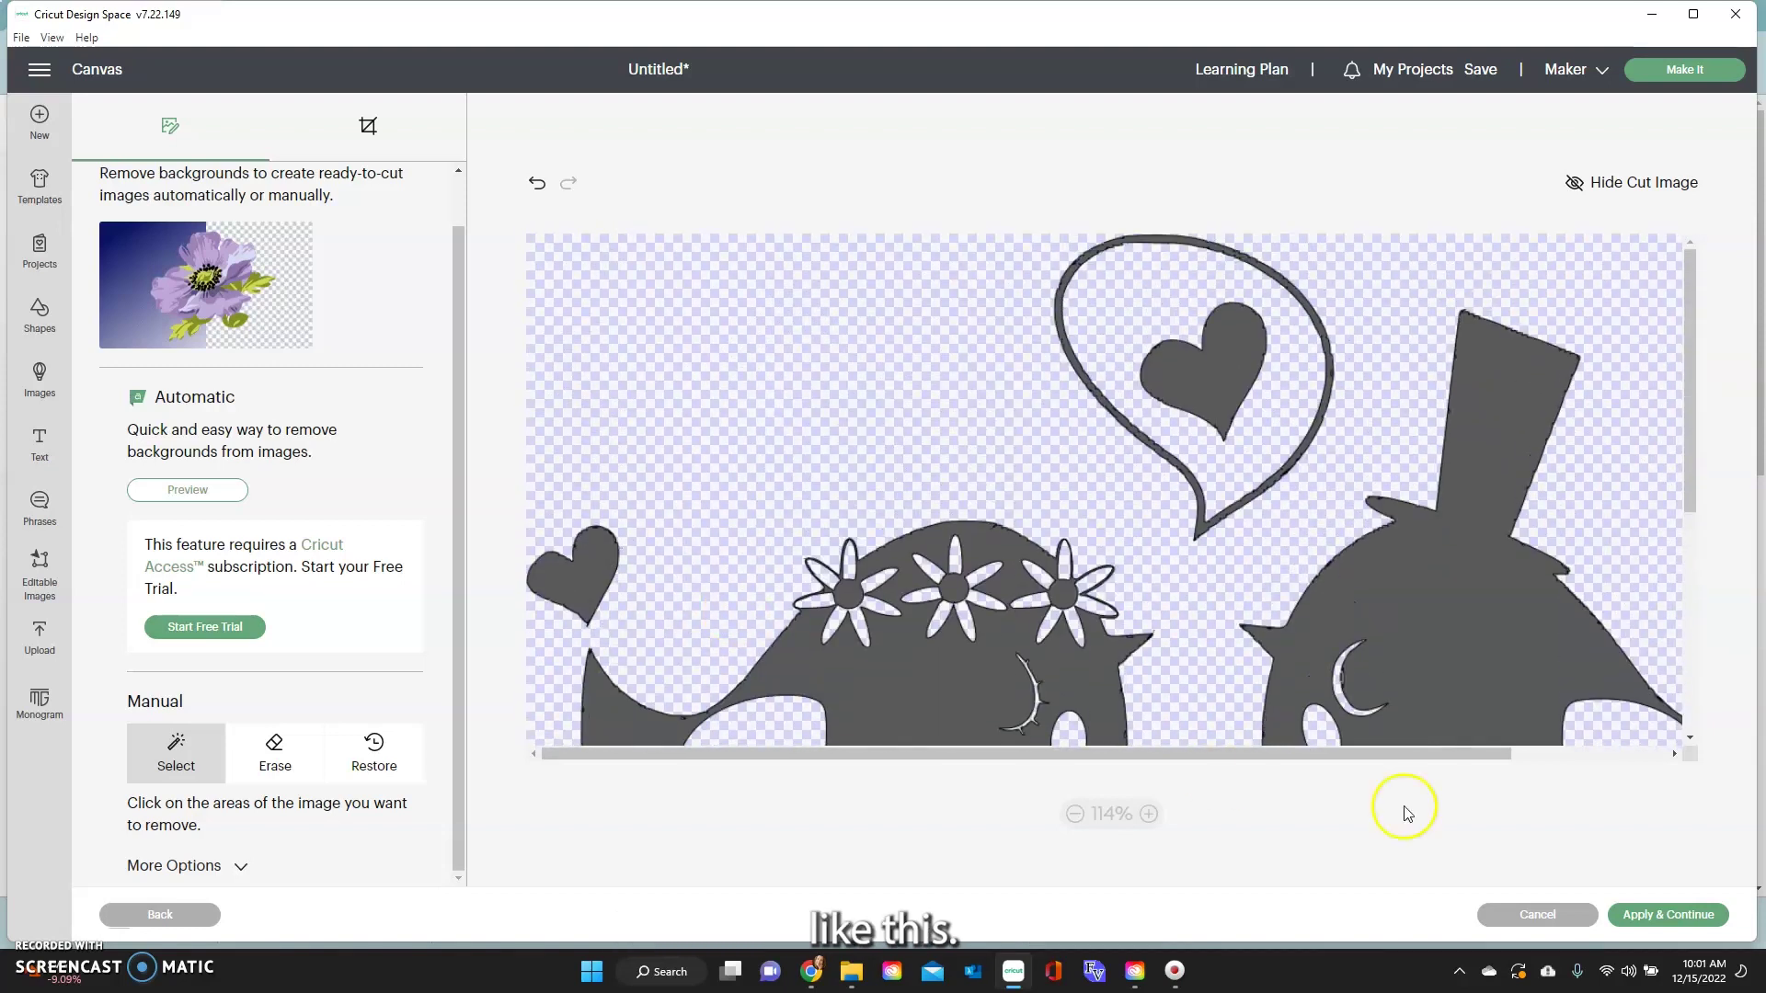
# - Apply the background edits, upload the lovebirds as a Cut Image, and add the uploaded silhouette to the canvas
pyautogui.click(1643, 918)
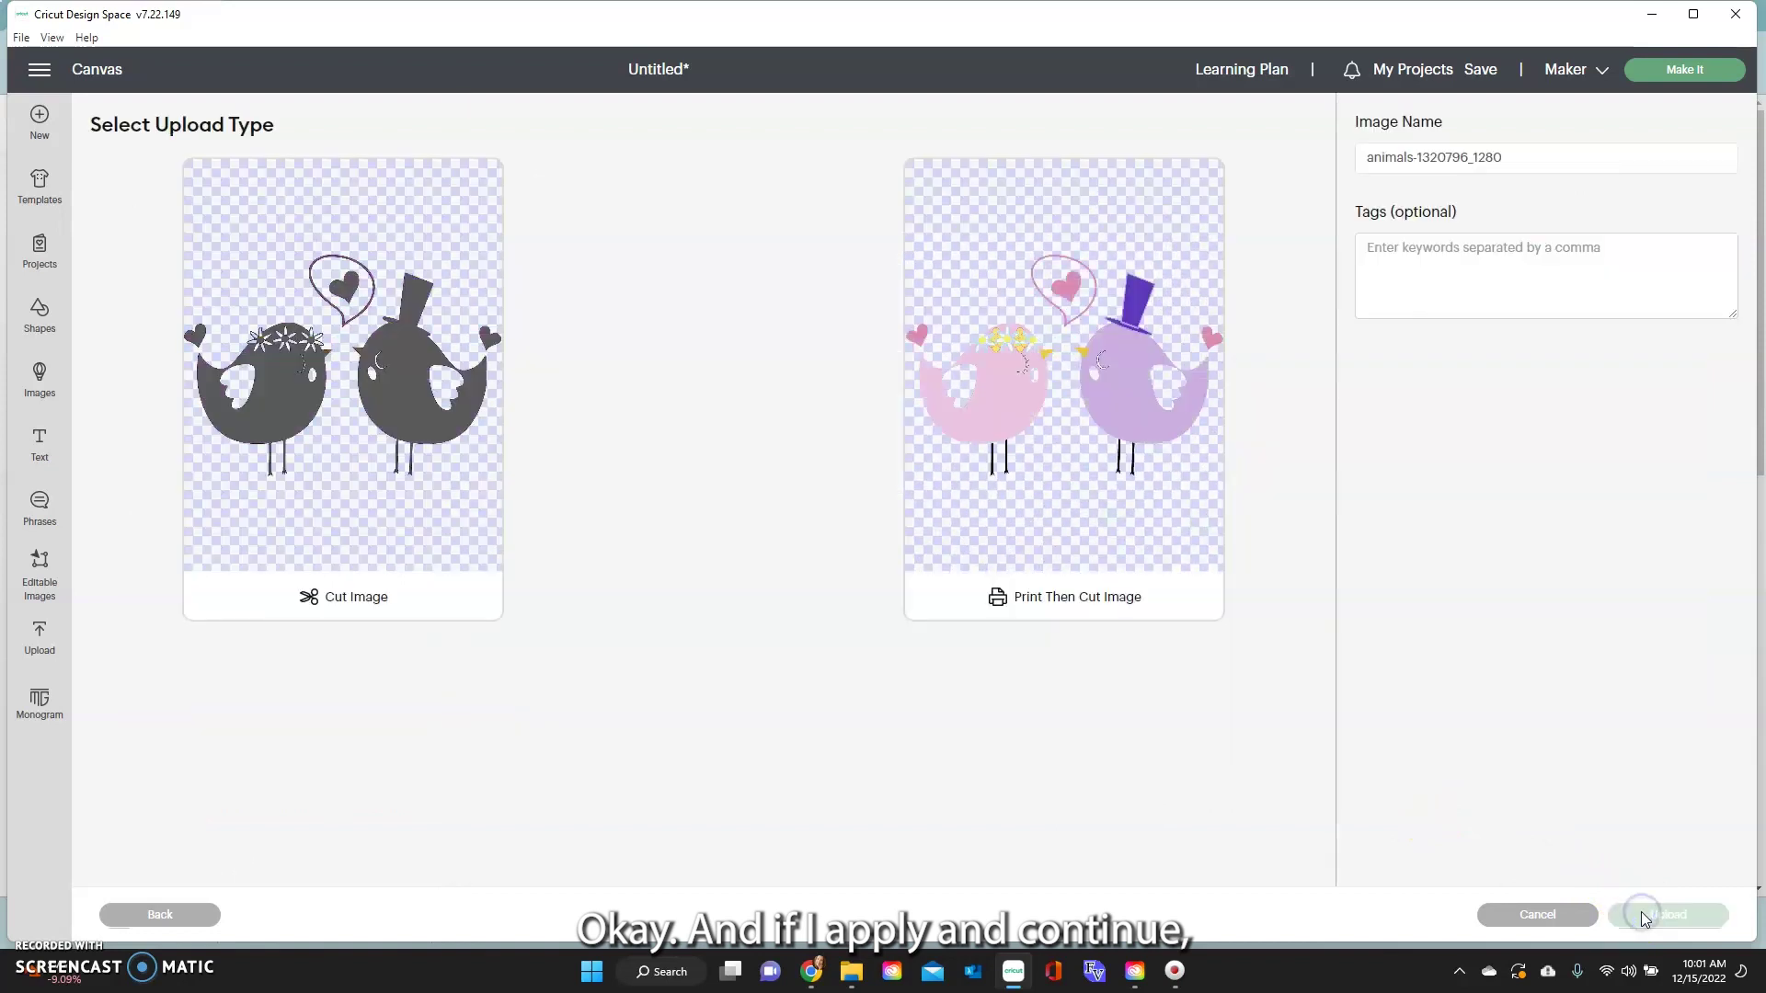
pyautogui.click(442, 415)
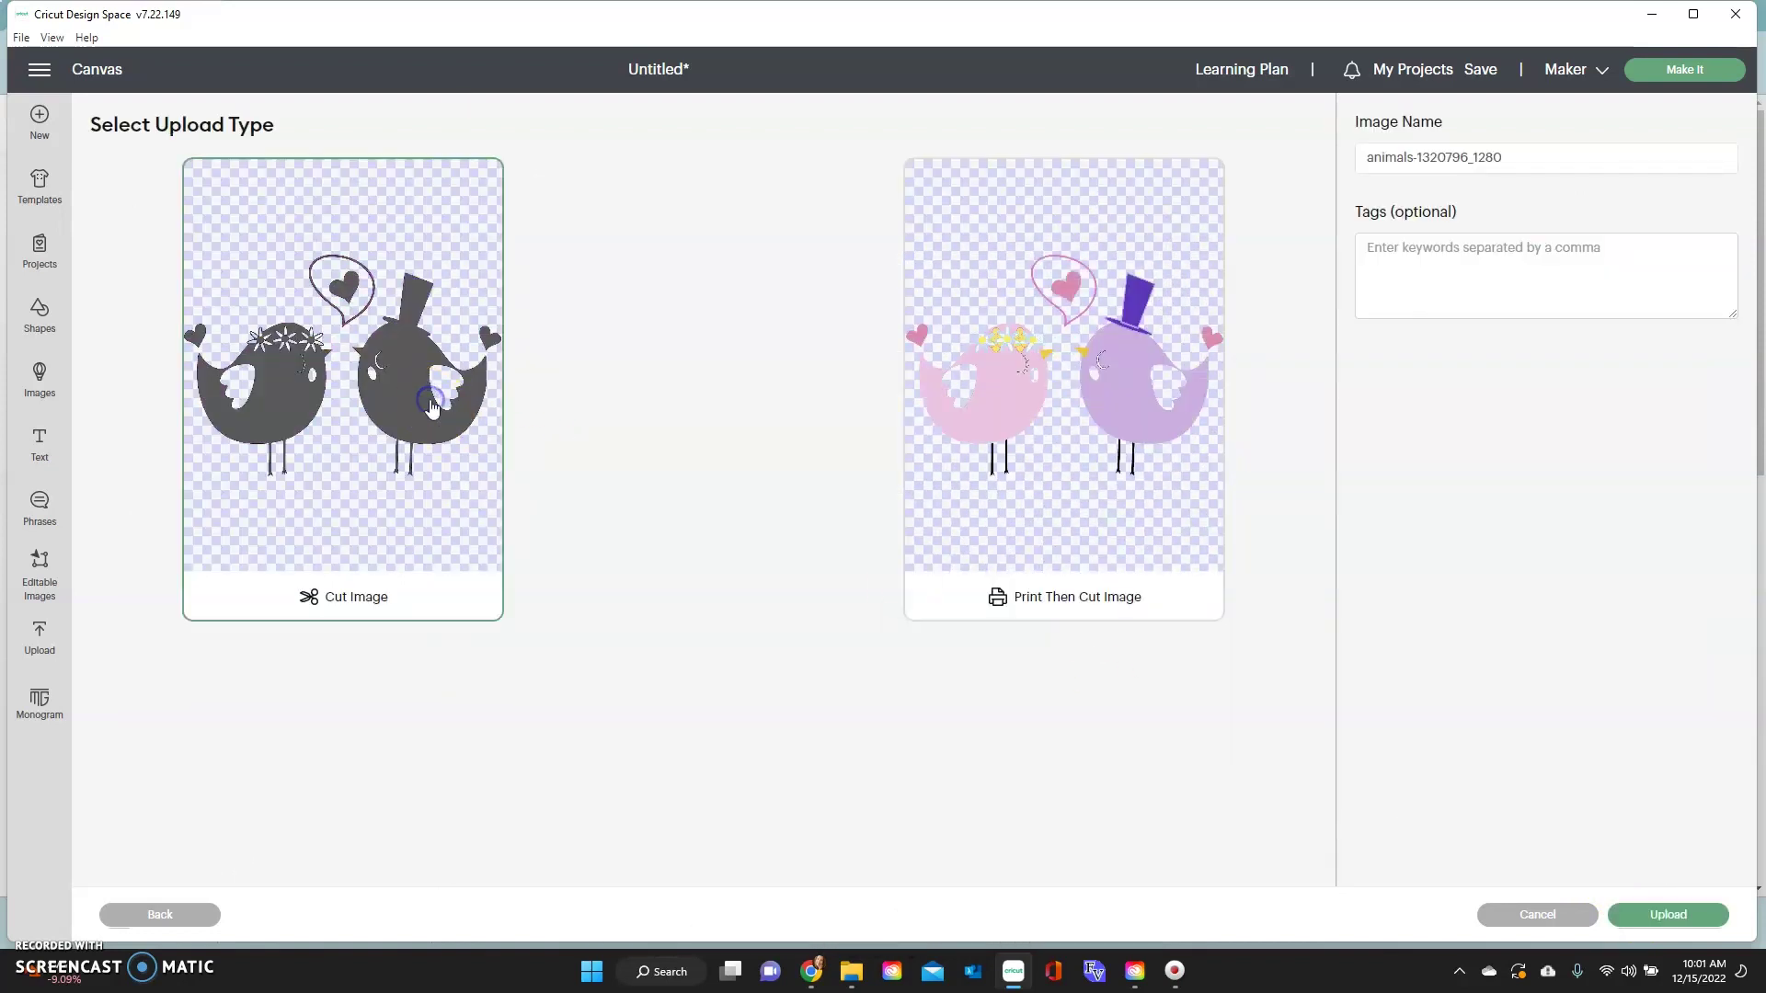
pyautogui.click(1684, 914)
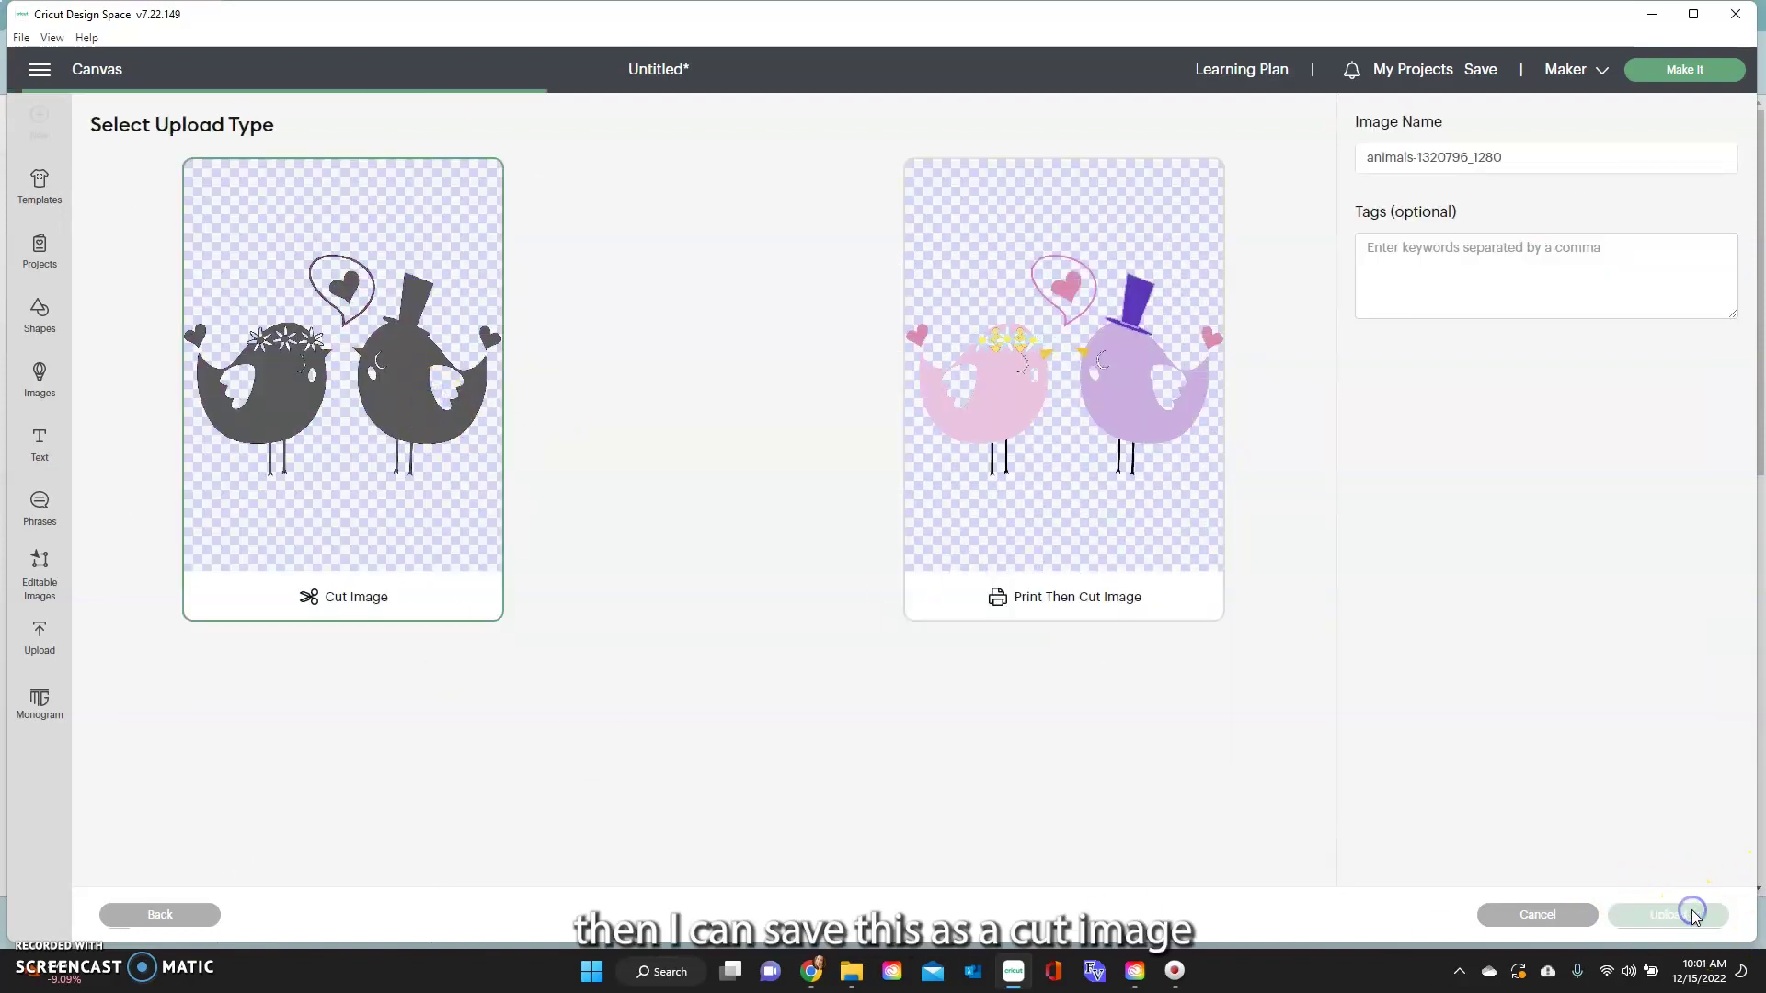
pyautogui.click(202, 644)
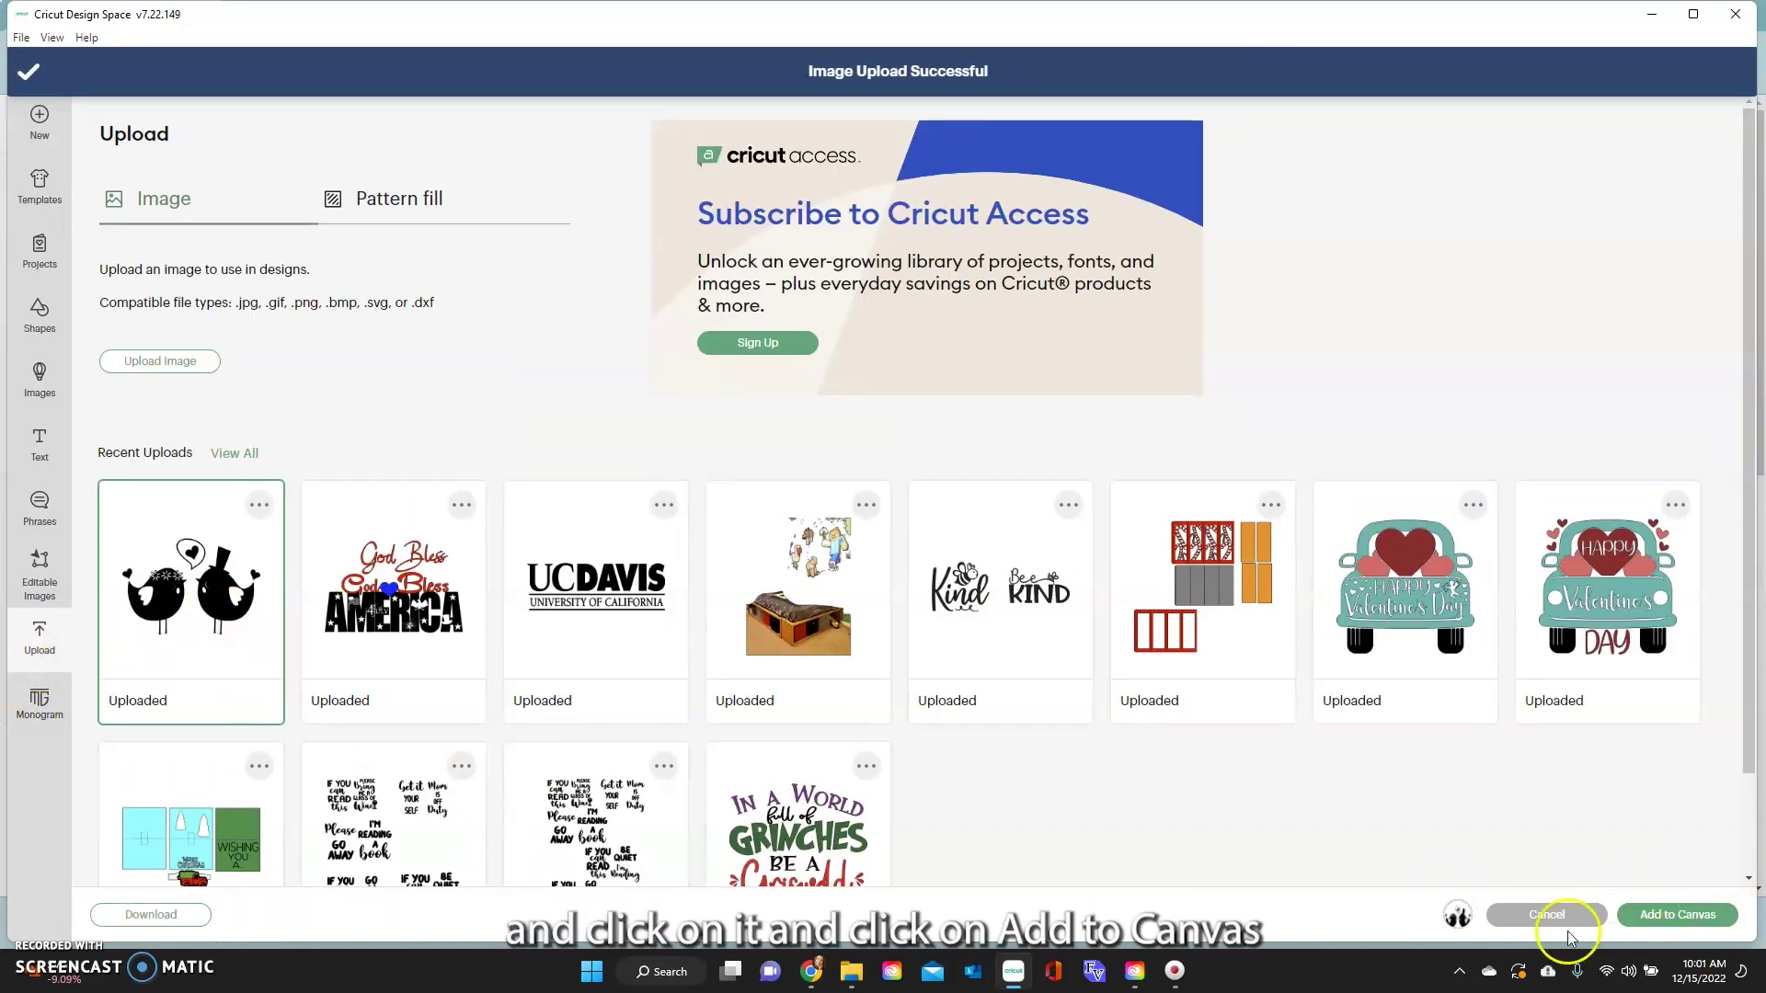
pyautogui.click(1709, 914)
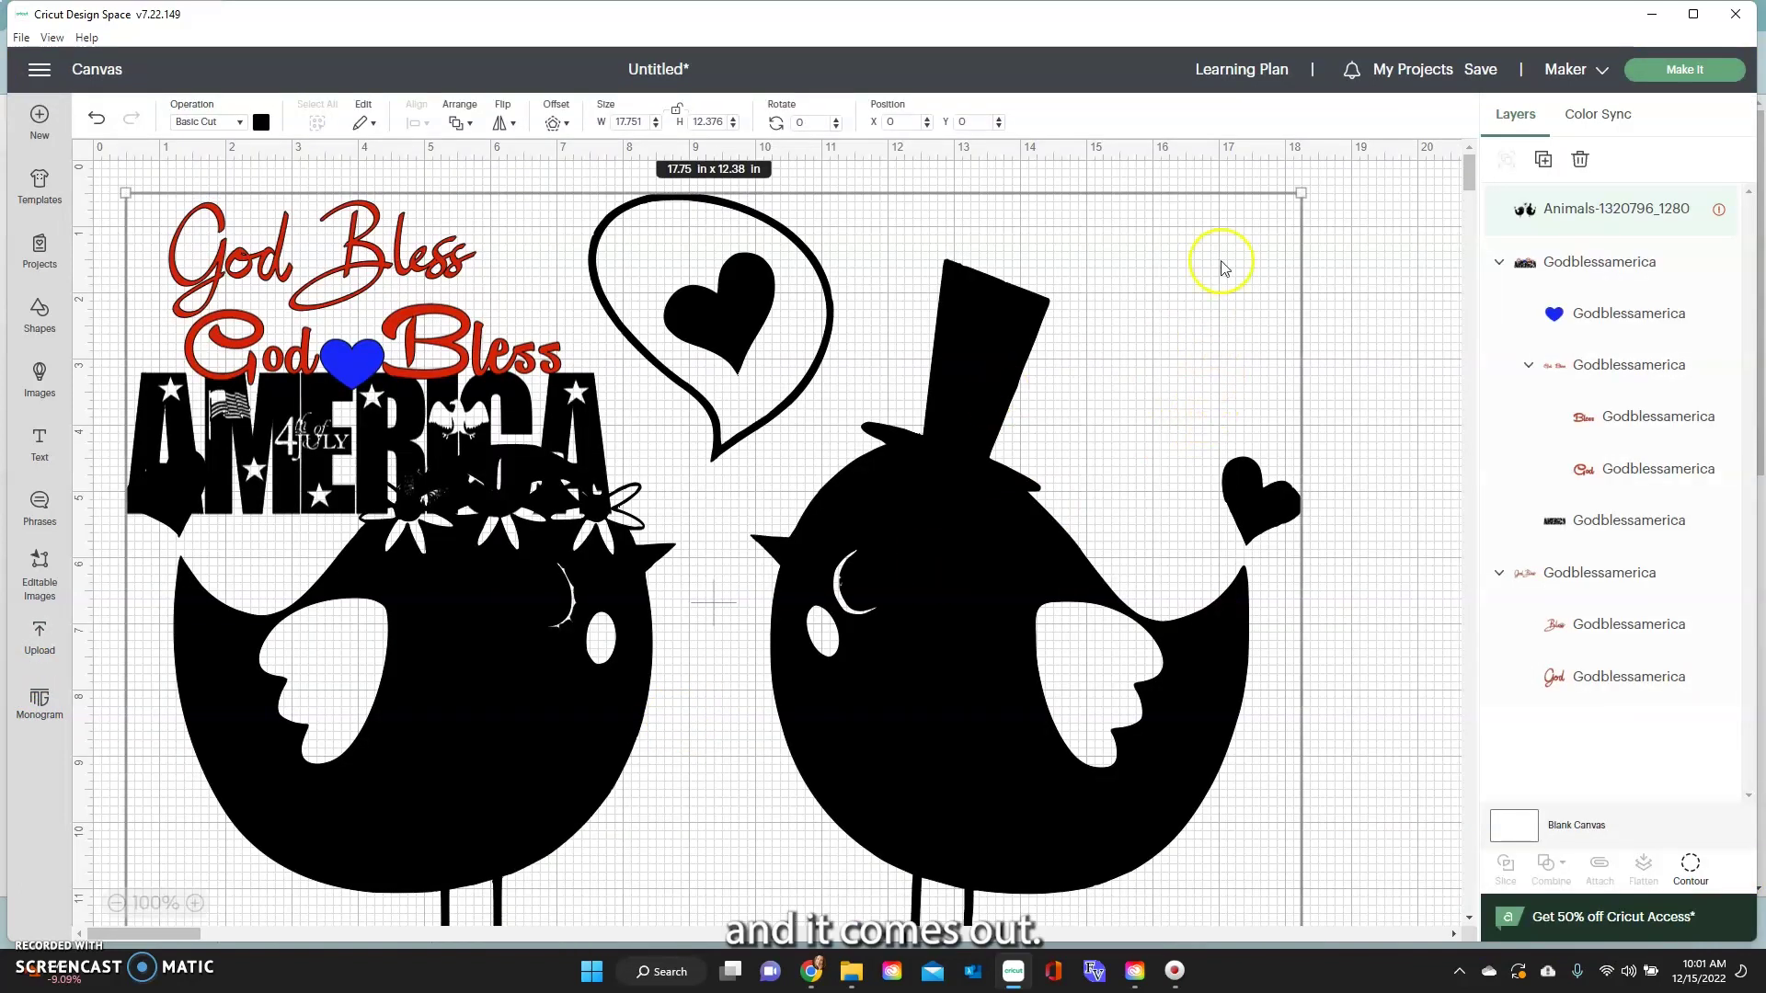
# - Shrink the lovebirds silhouette to about 8.17 × 5.7 in and place it to the right of the God Bless America design
pyautogui.moveTo(1301, 193); pyautogui.dragTo(810, 543)
pyautogui.moveTo(682, 671); pyautogui.dragTo(1221, 424)
pyautogui.click(761, 348)
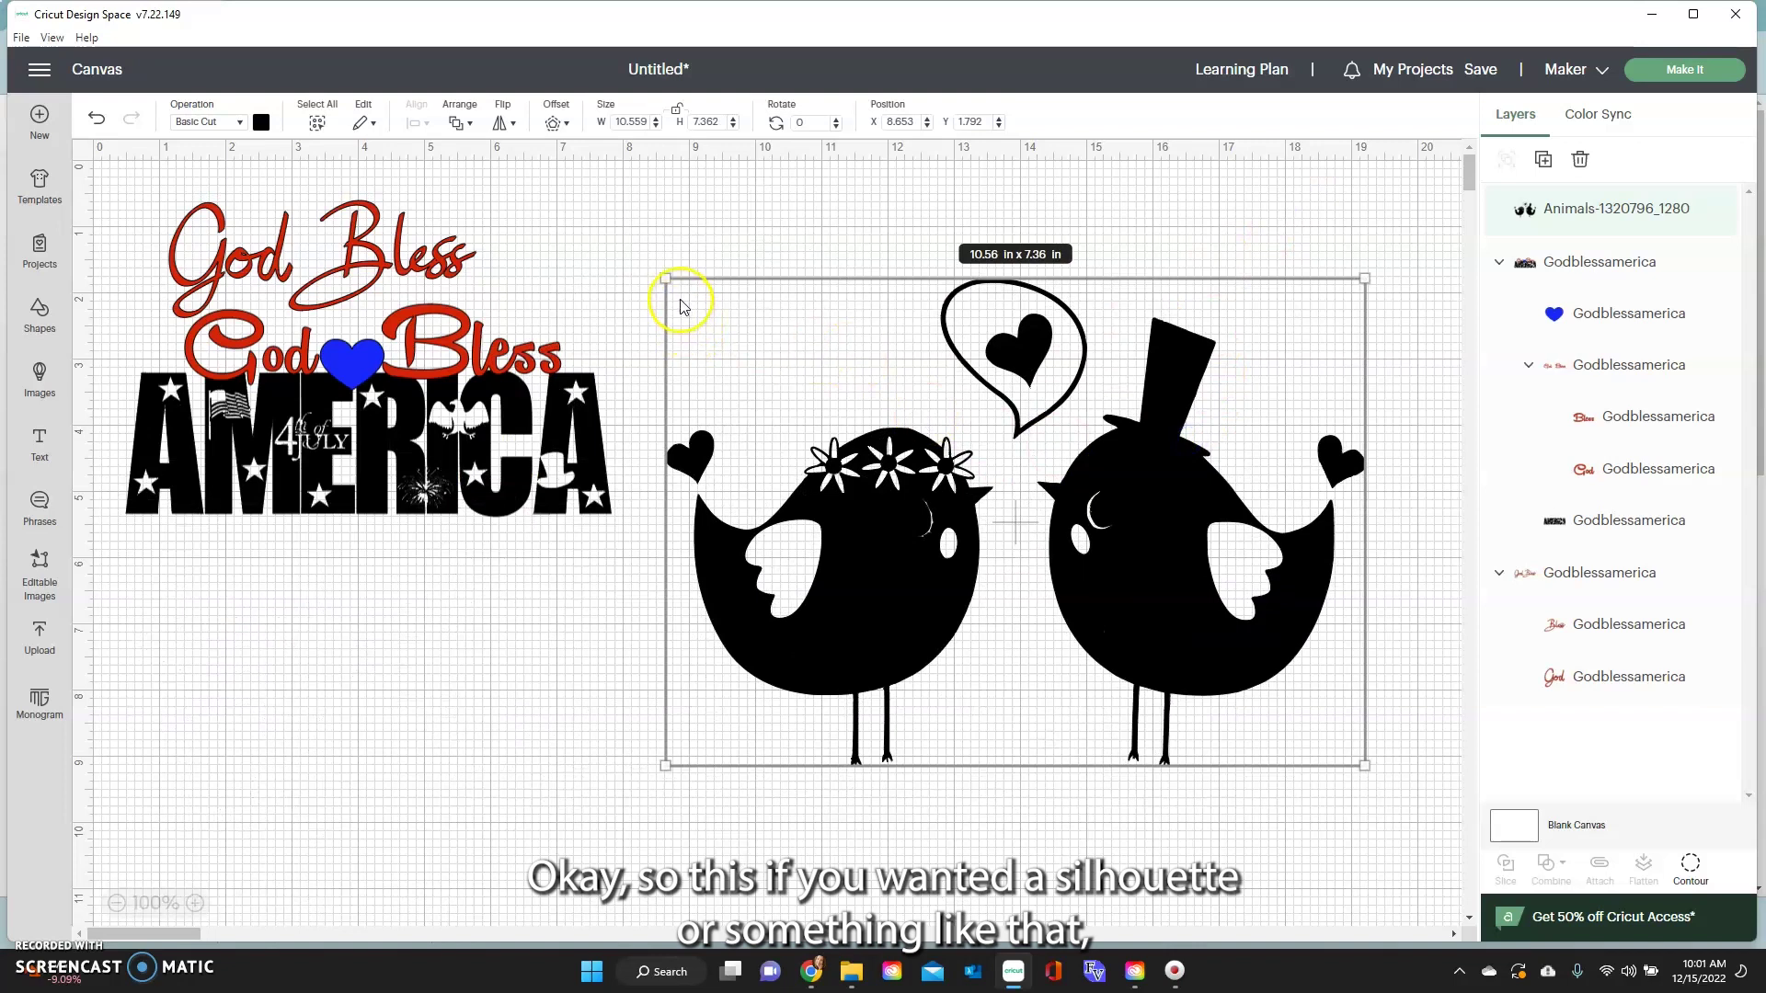
pyautogui.moveTo(668, 278); pyautogui.dragTo(903, 393)
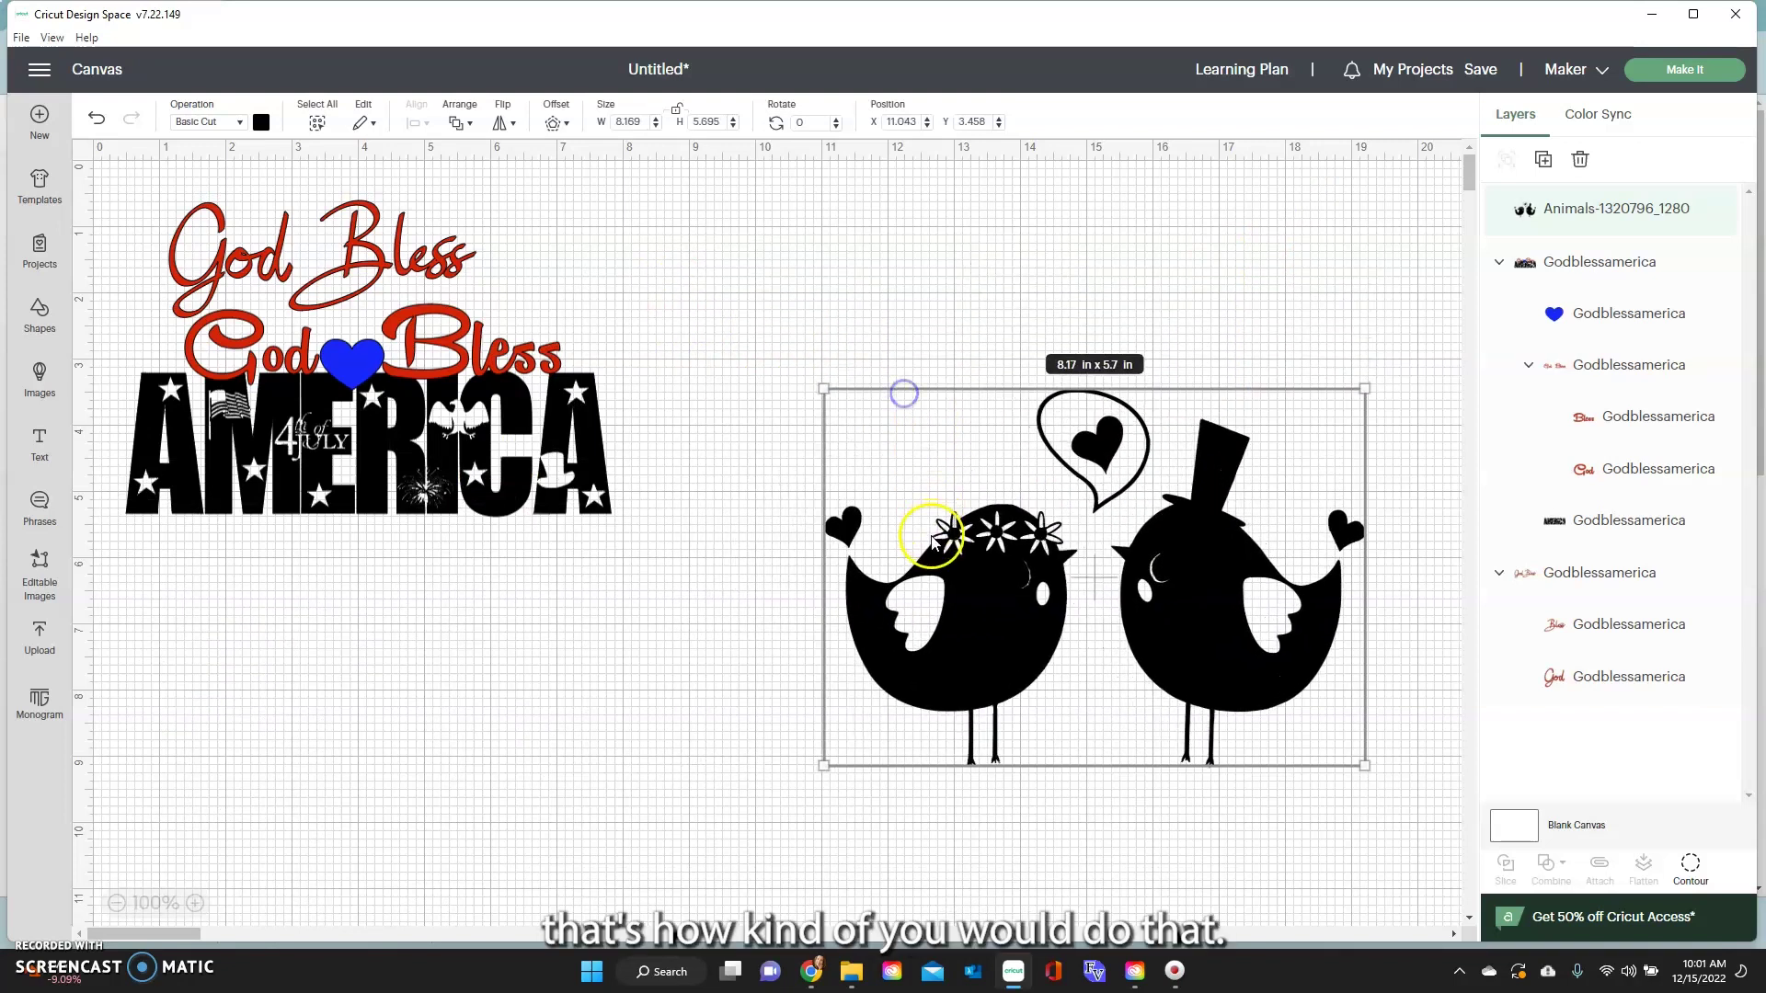
pyautogui.moveTo(1060, 521); pyautogui.dragTo(956, 405)
pyautogui.click(796, 477)
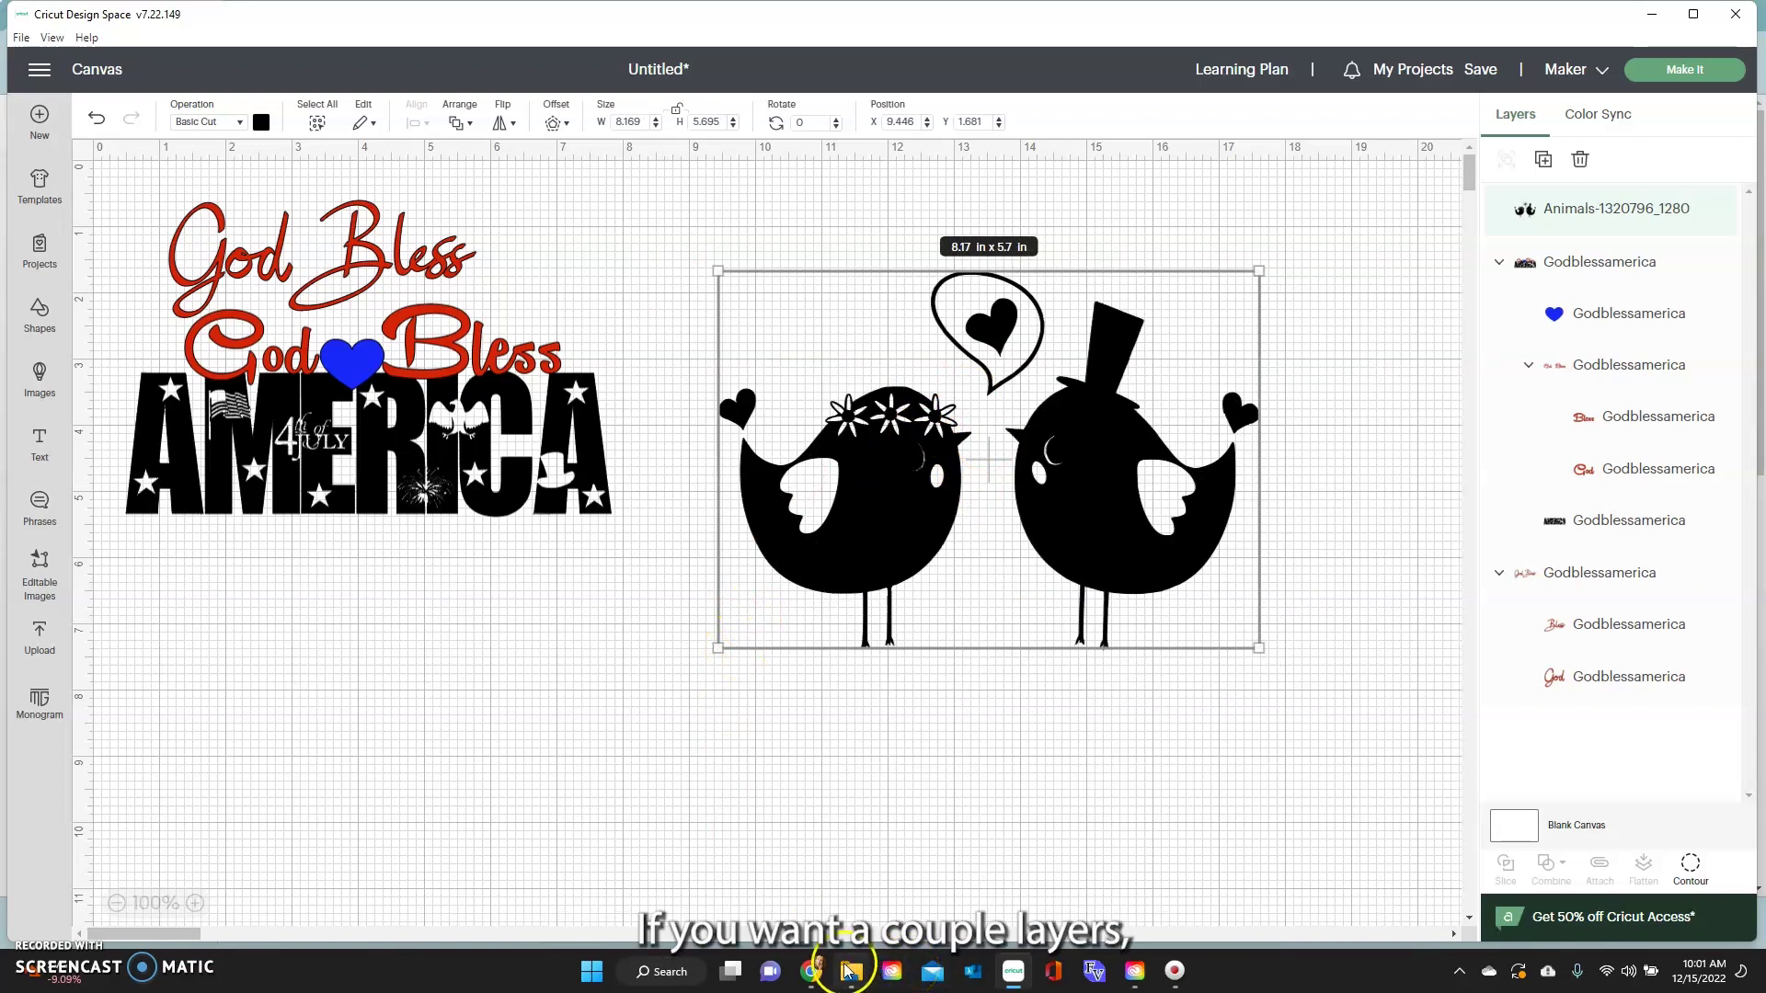
# - Start another upload of animals-1320796_1280 from Downloads, choose the Complex image type, and continue to background removal
pyautogui.click(46, 644)
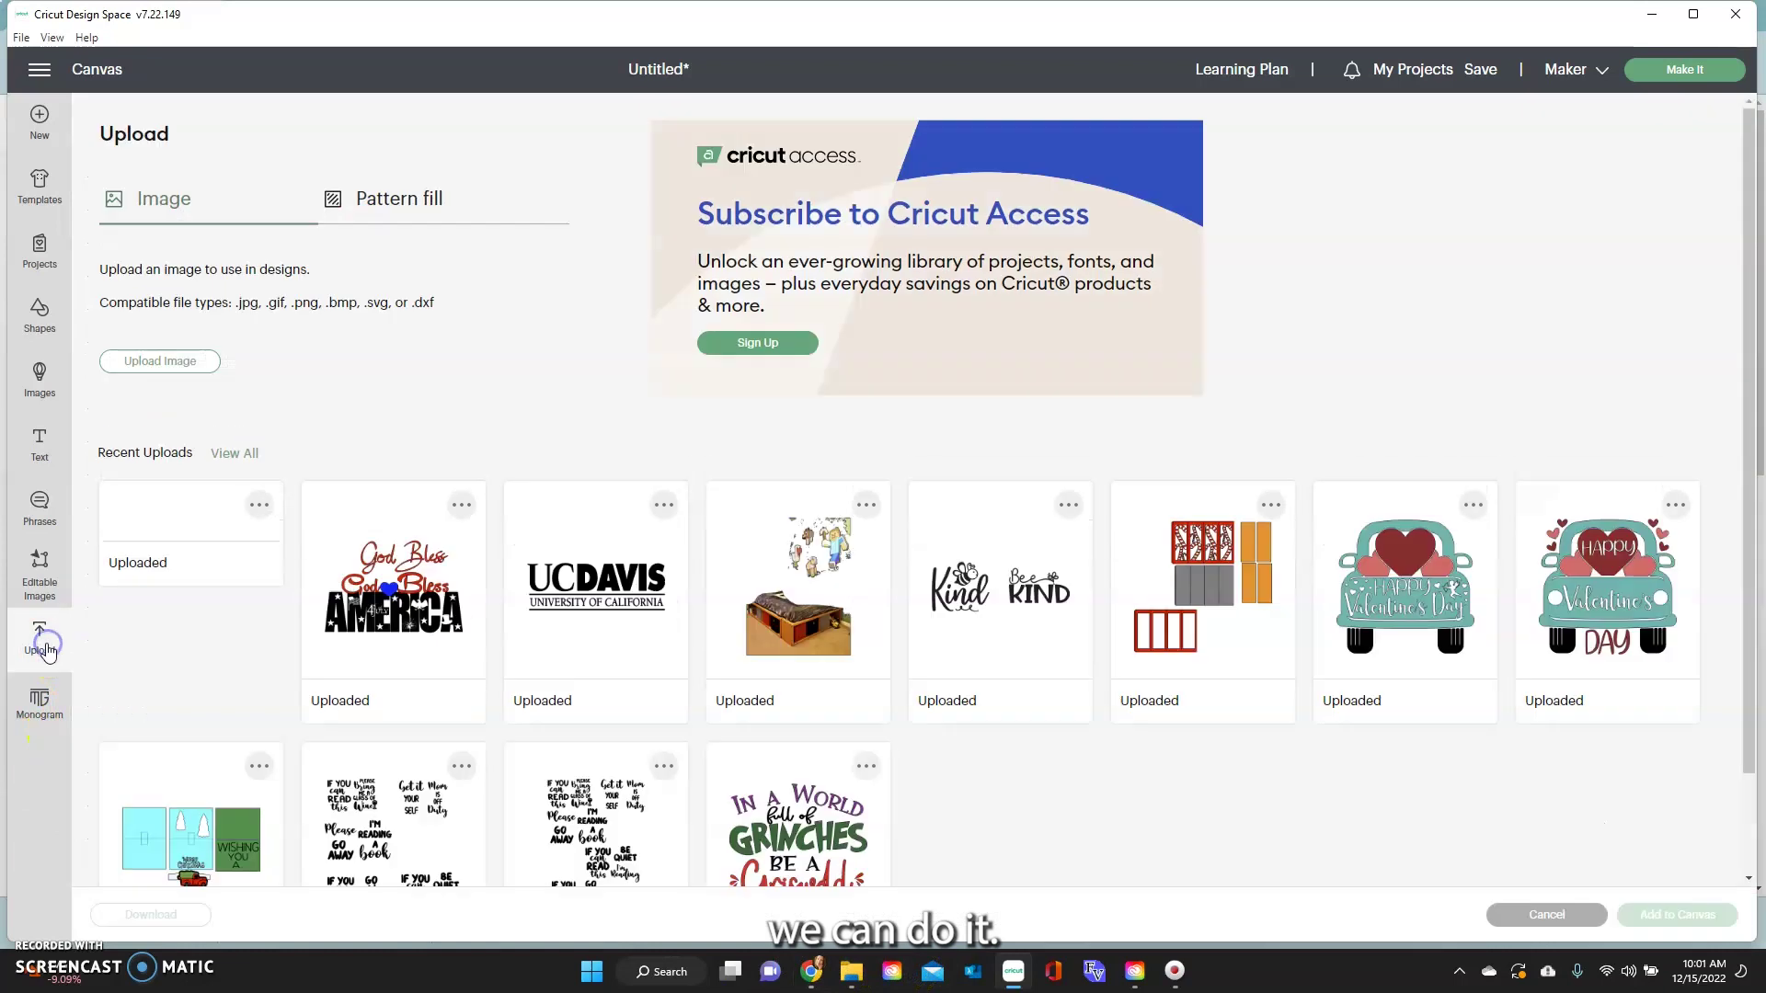
pyautogui.click(159, 363)
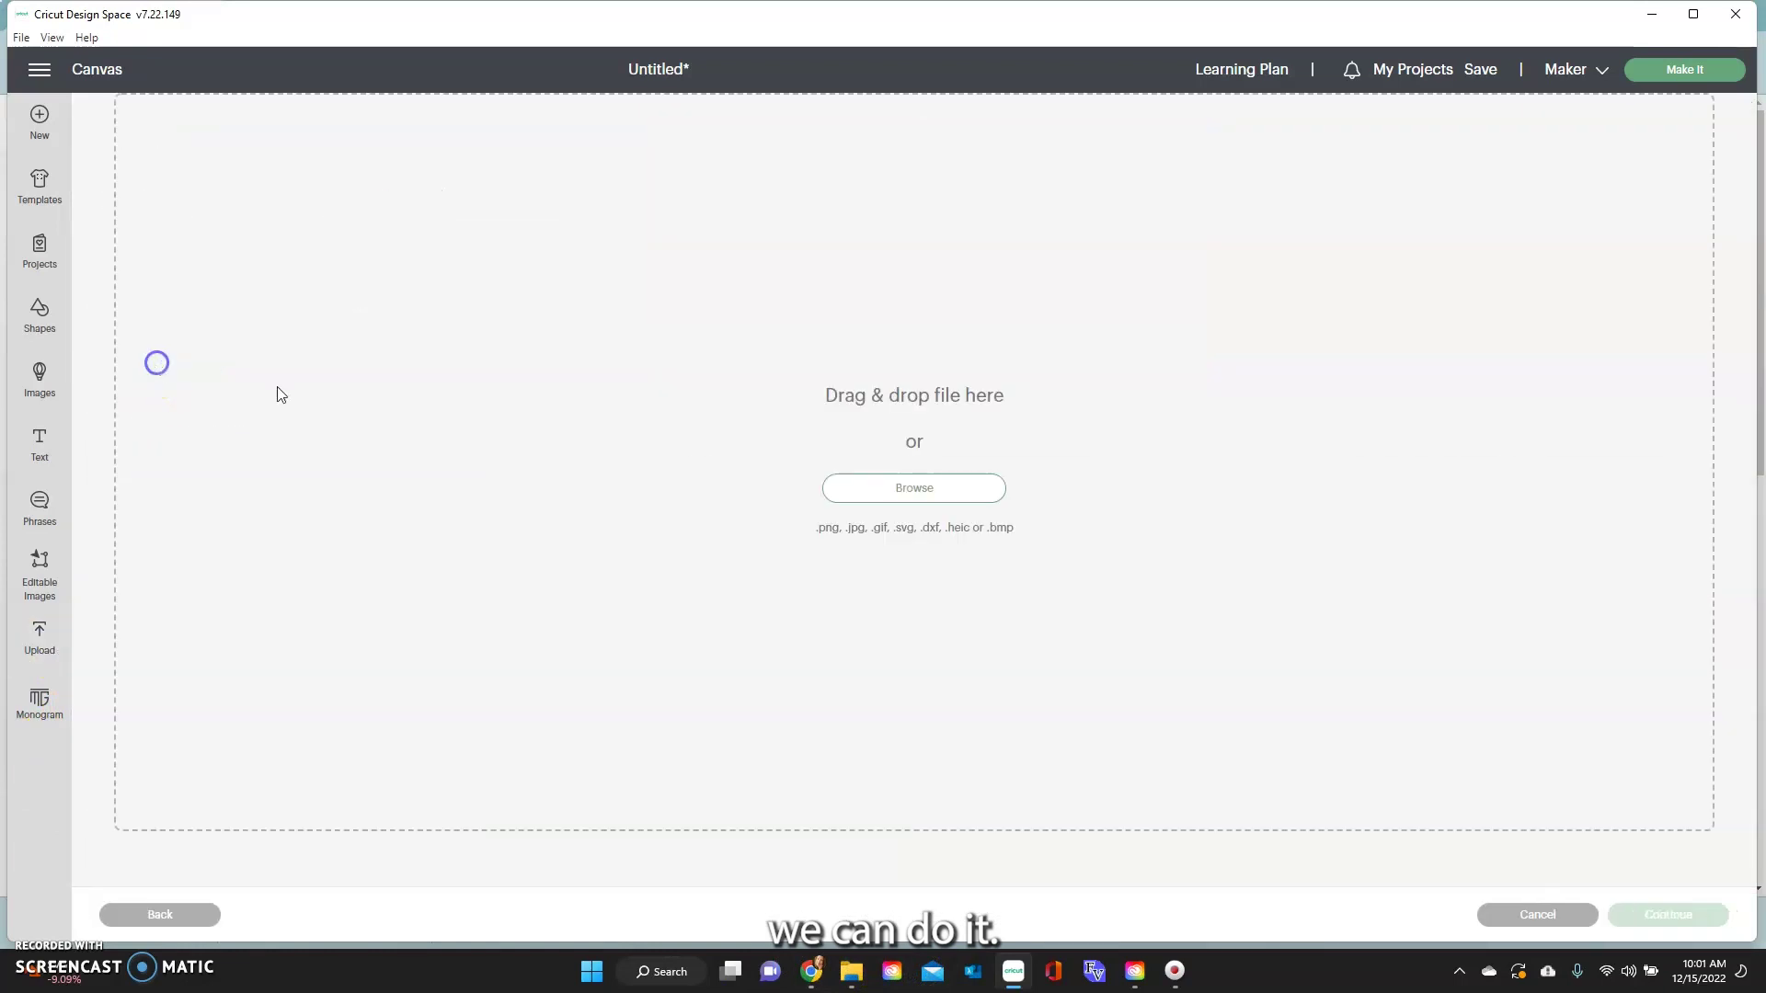
pyautogui.click(915, 494)
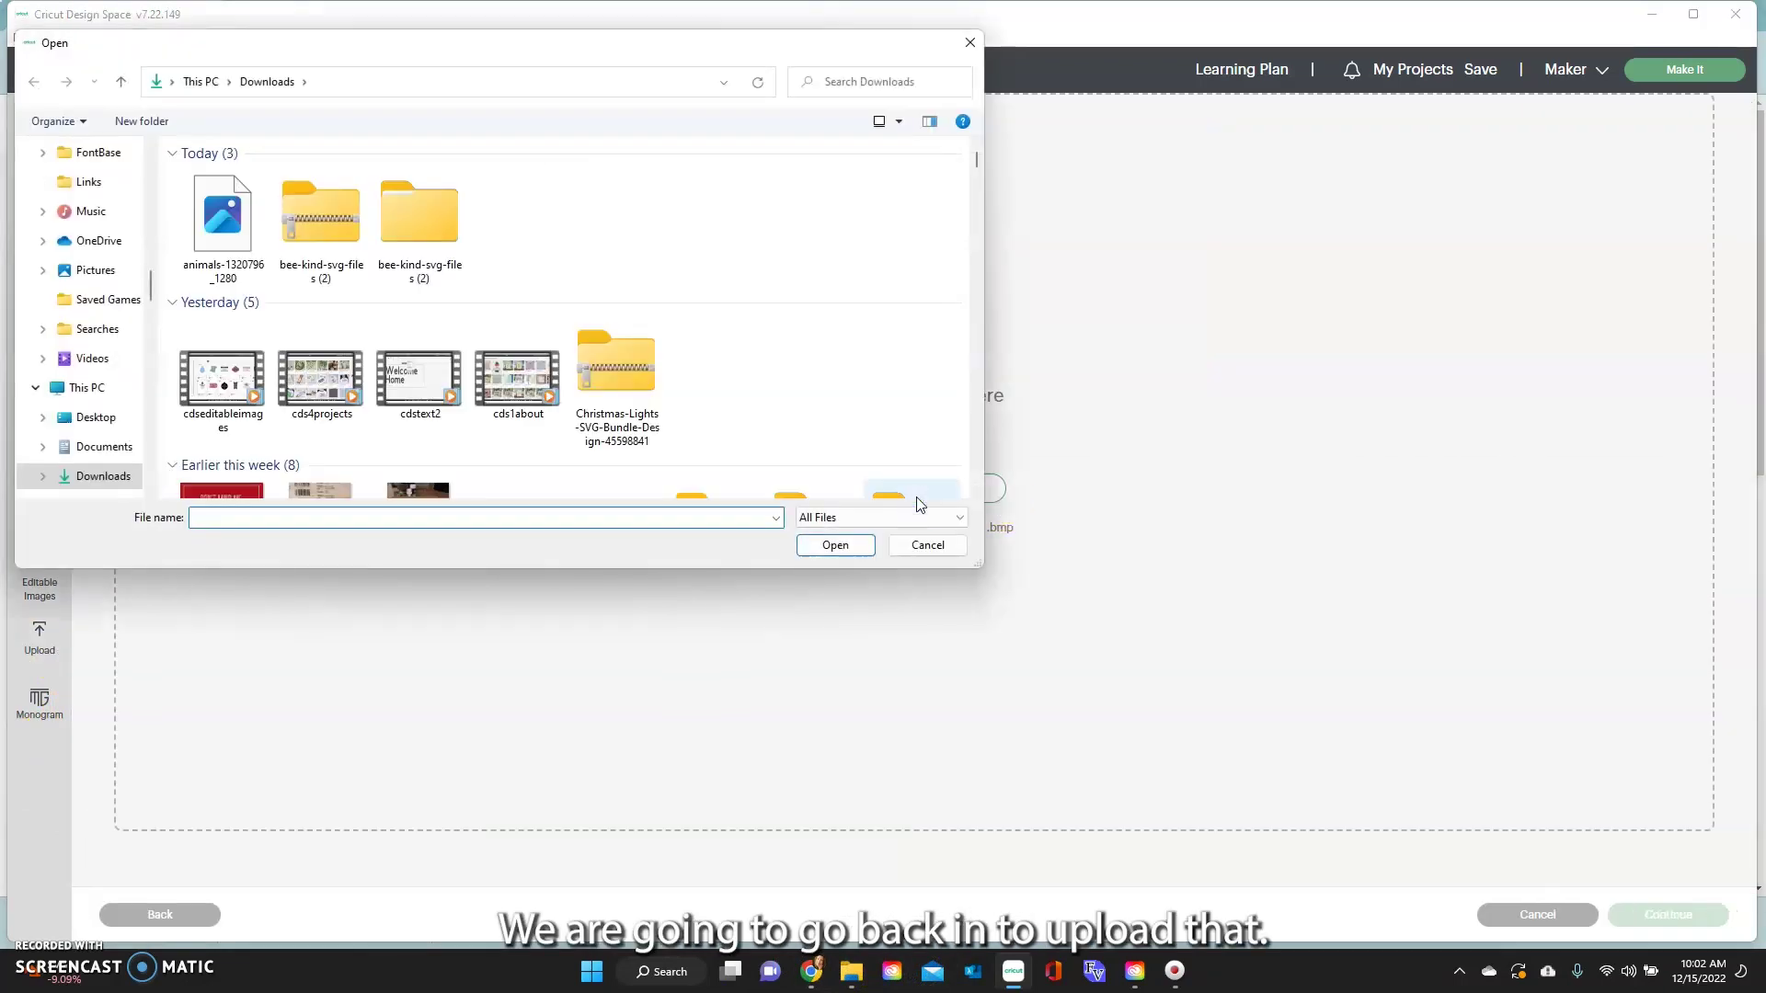
pyautogui.click(208, 245)
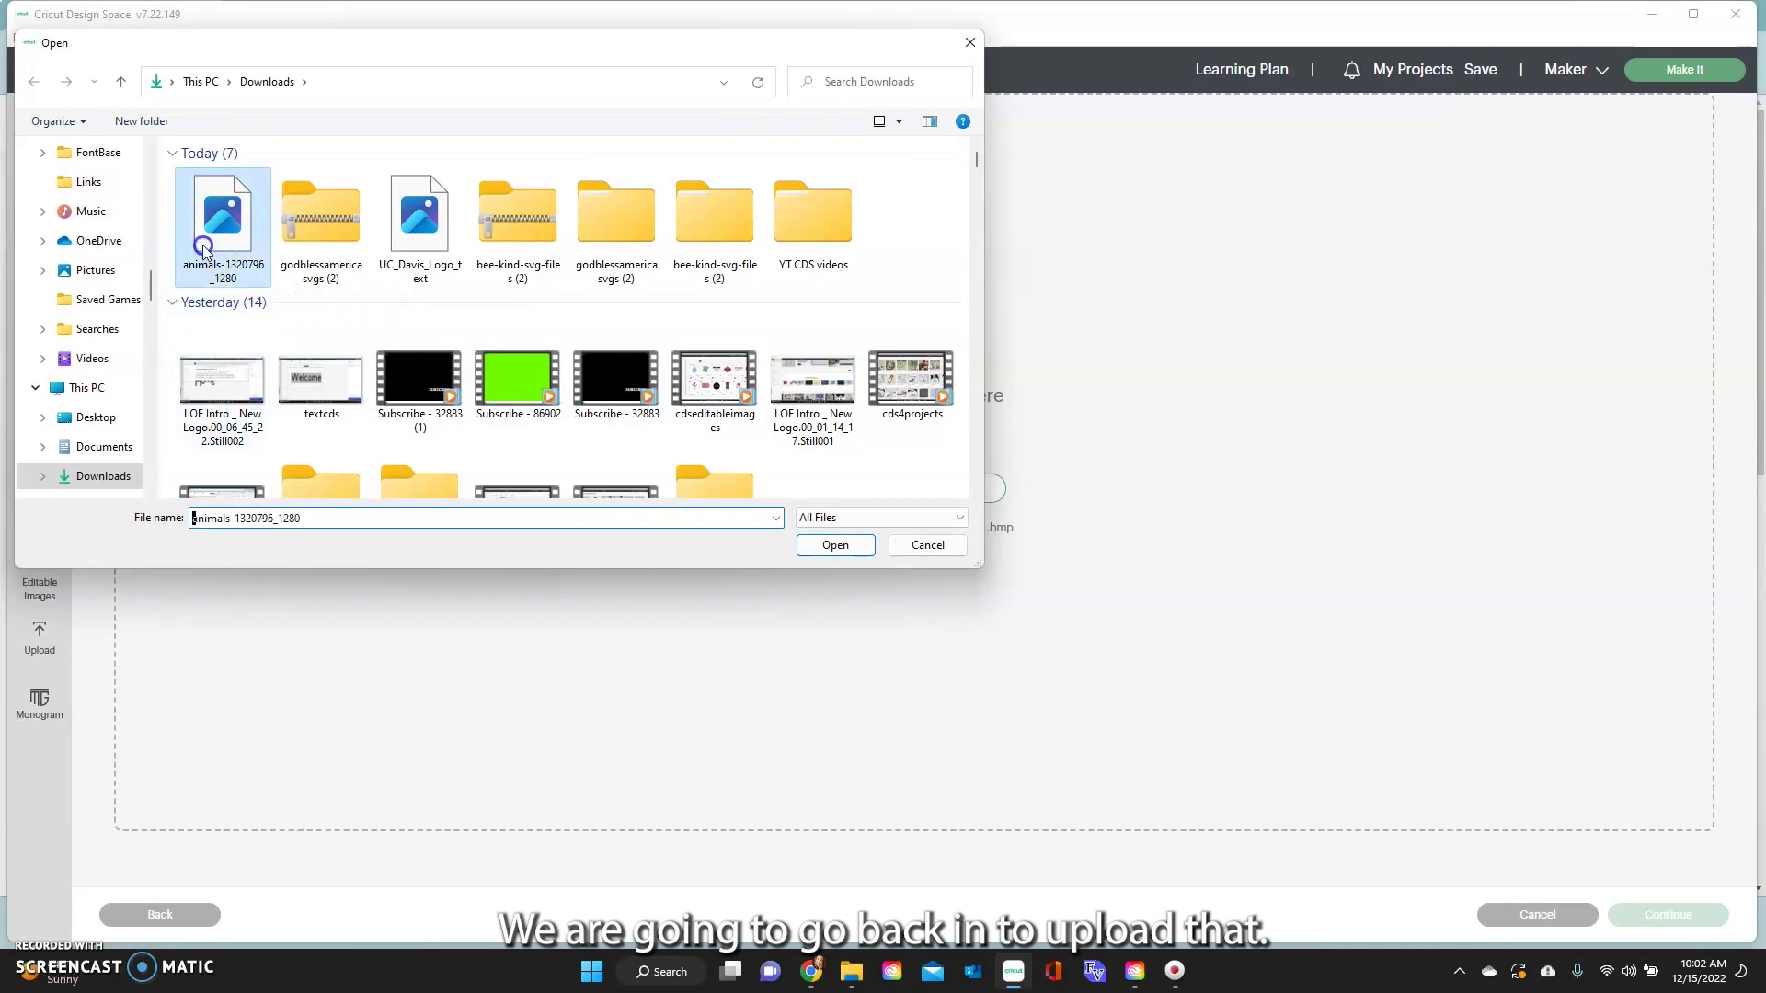
pyautogui.click(832, 546)
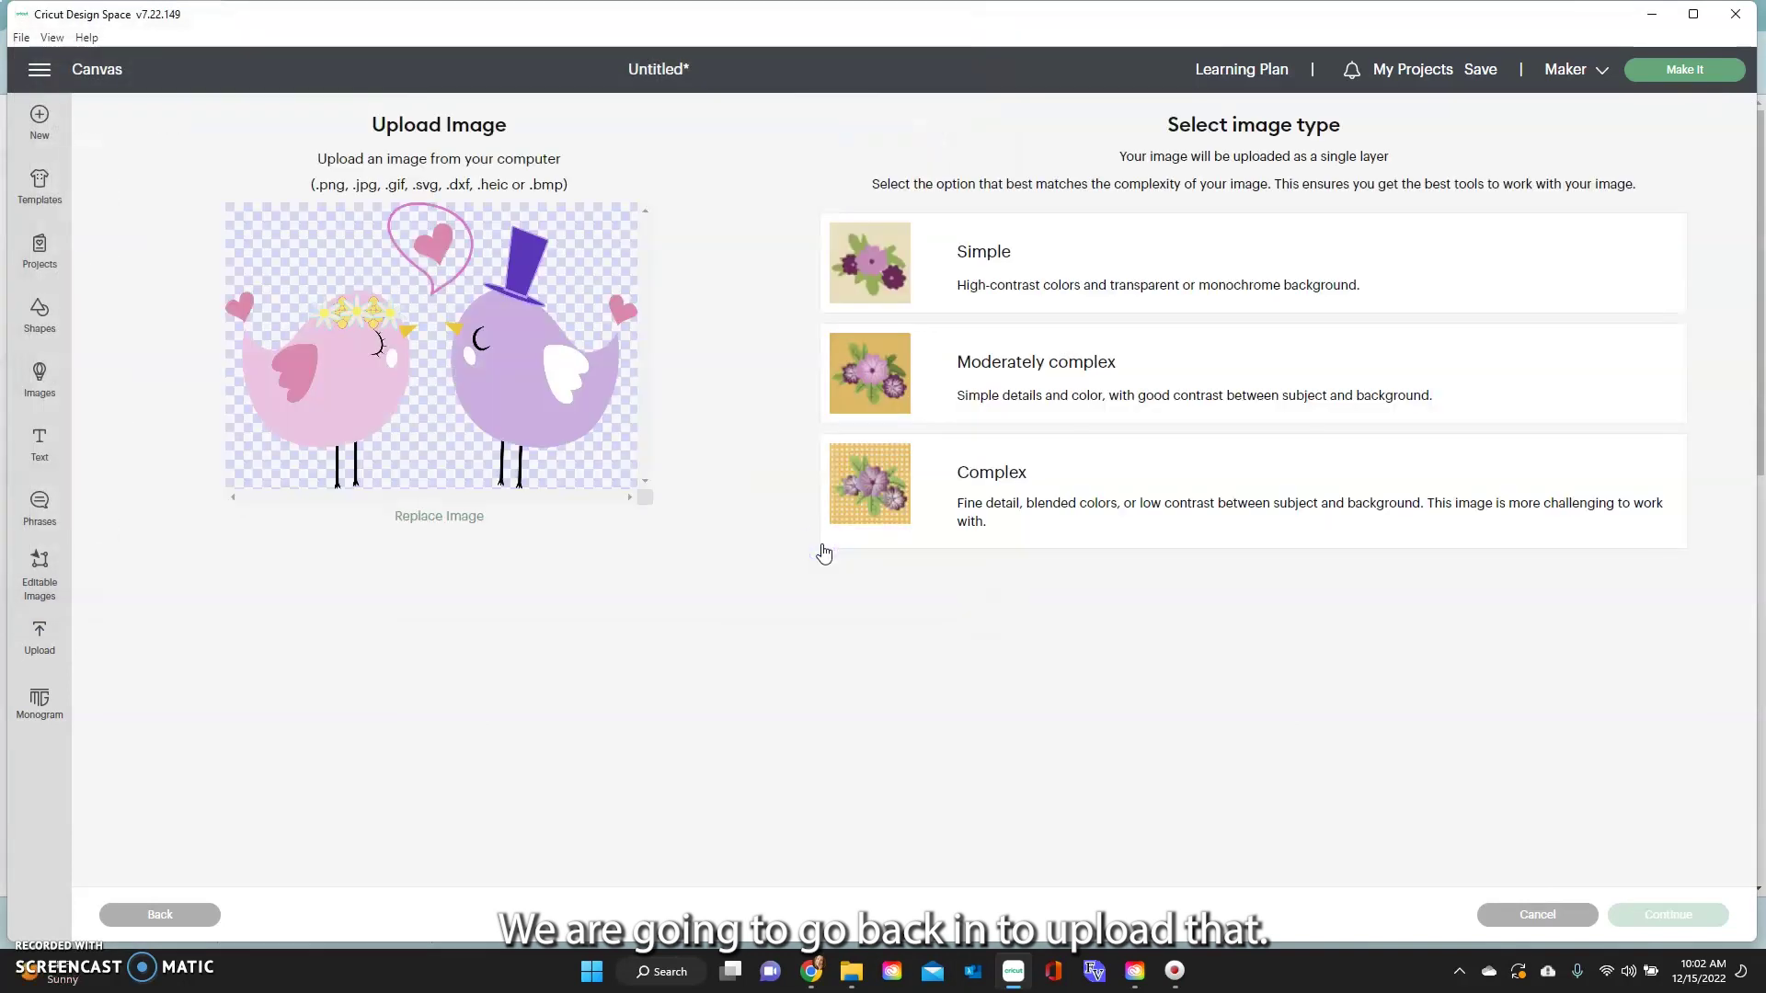
pyautogui.click(980, 496)
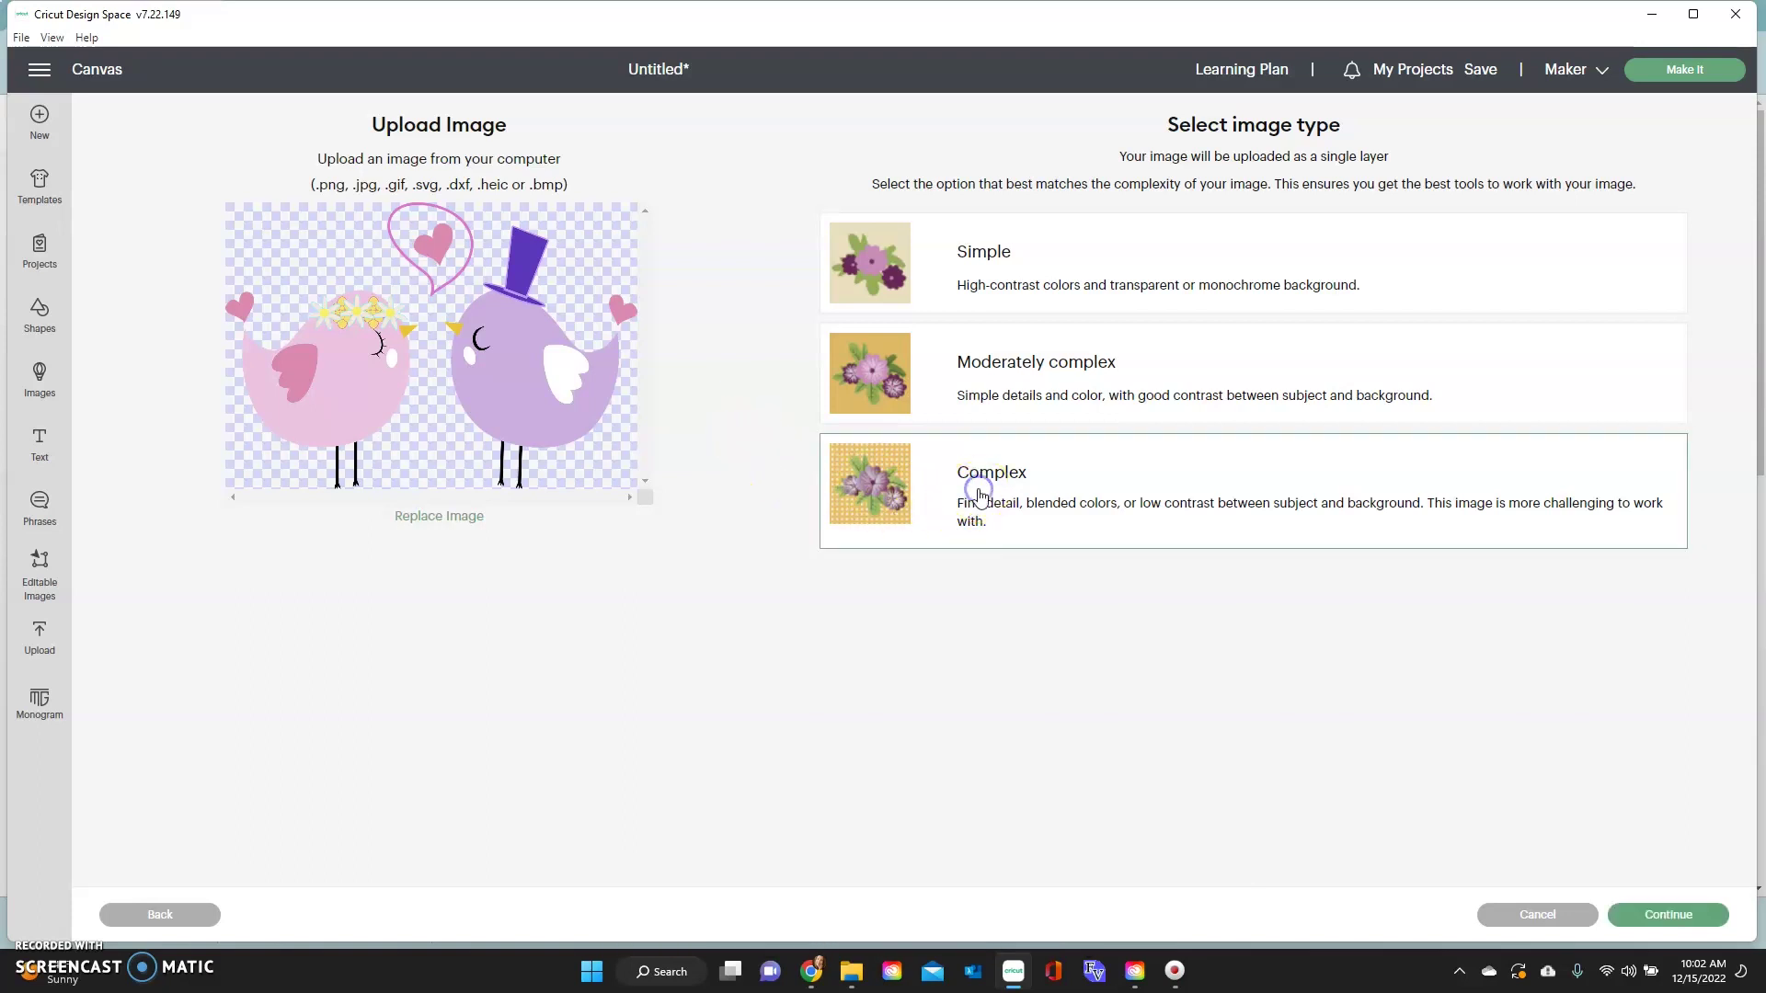
pyautogui.click(1695, 920)
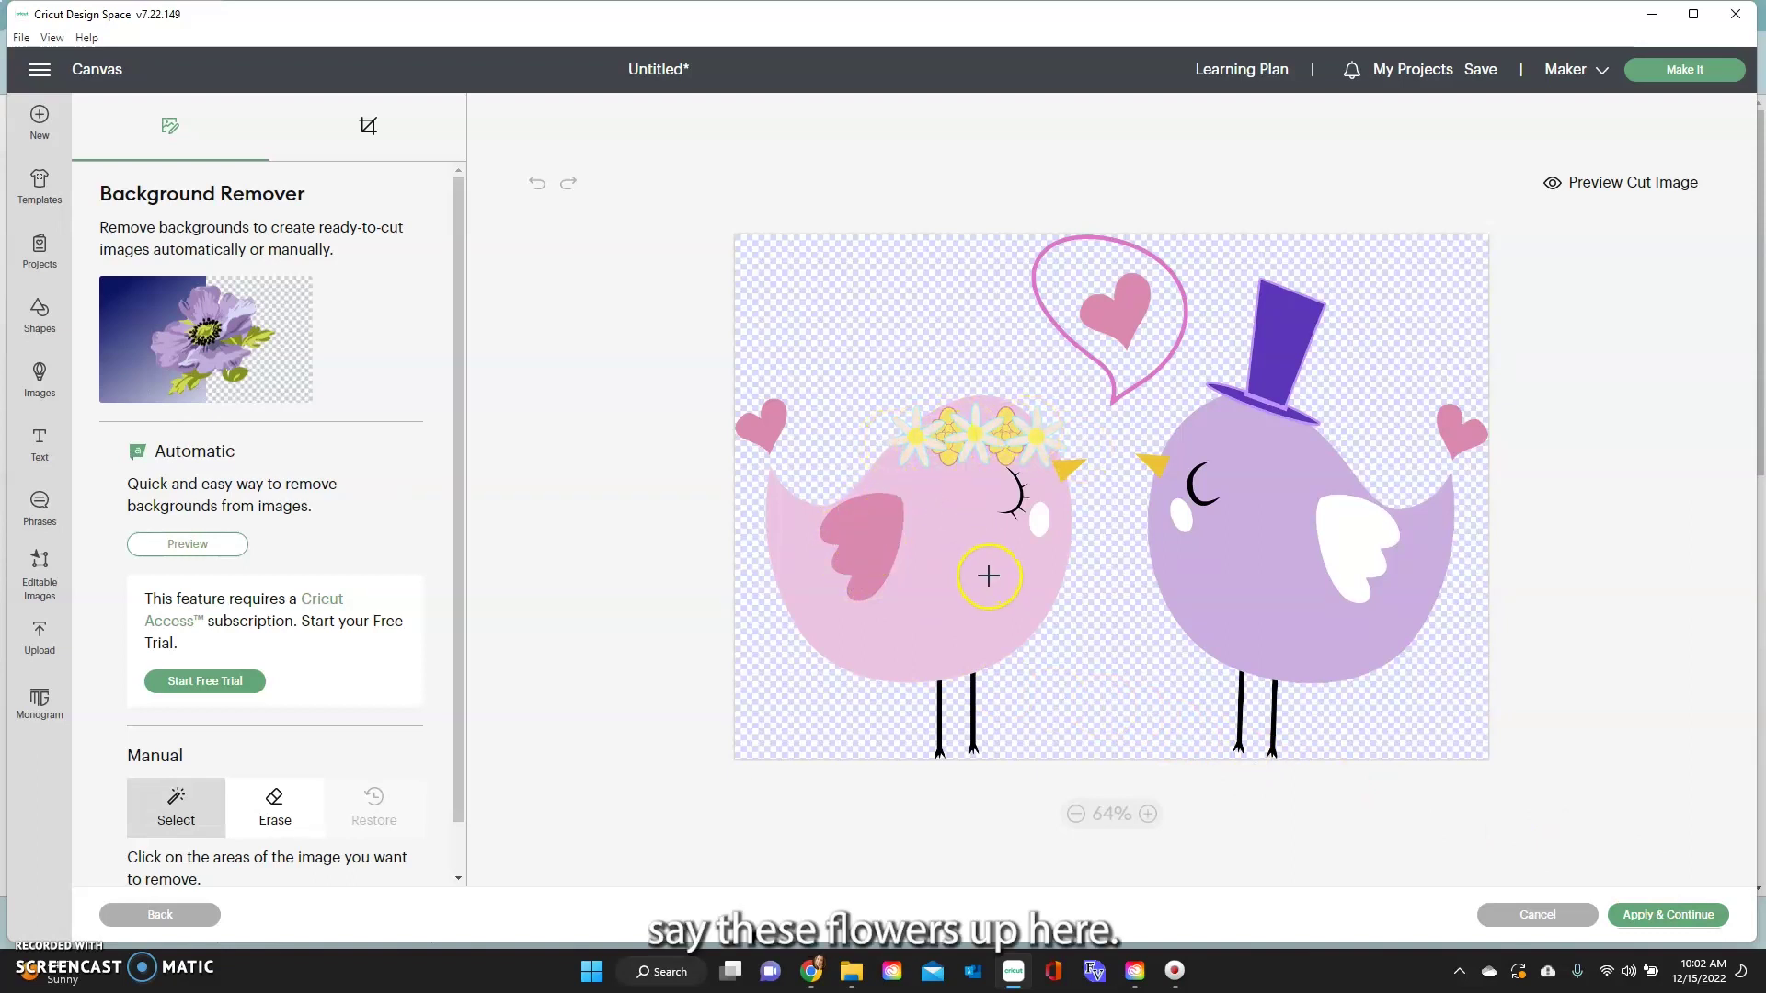
# - Crop the lovebirds image to the flower crown on the pink bird's head
pyautogui.click(372, 130)
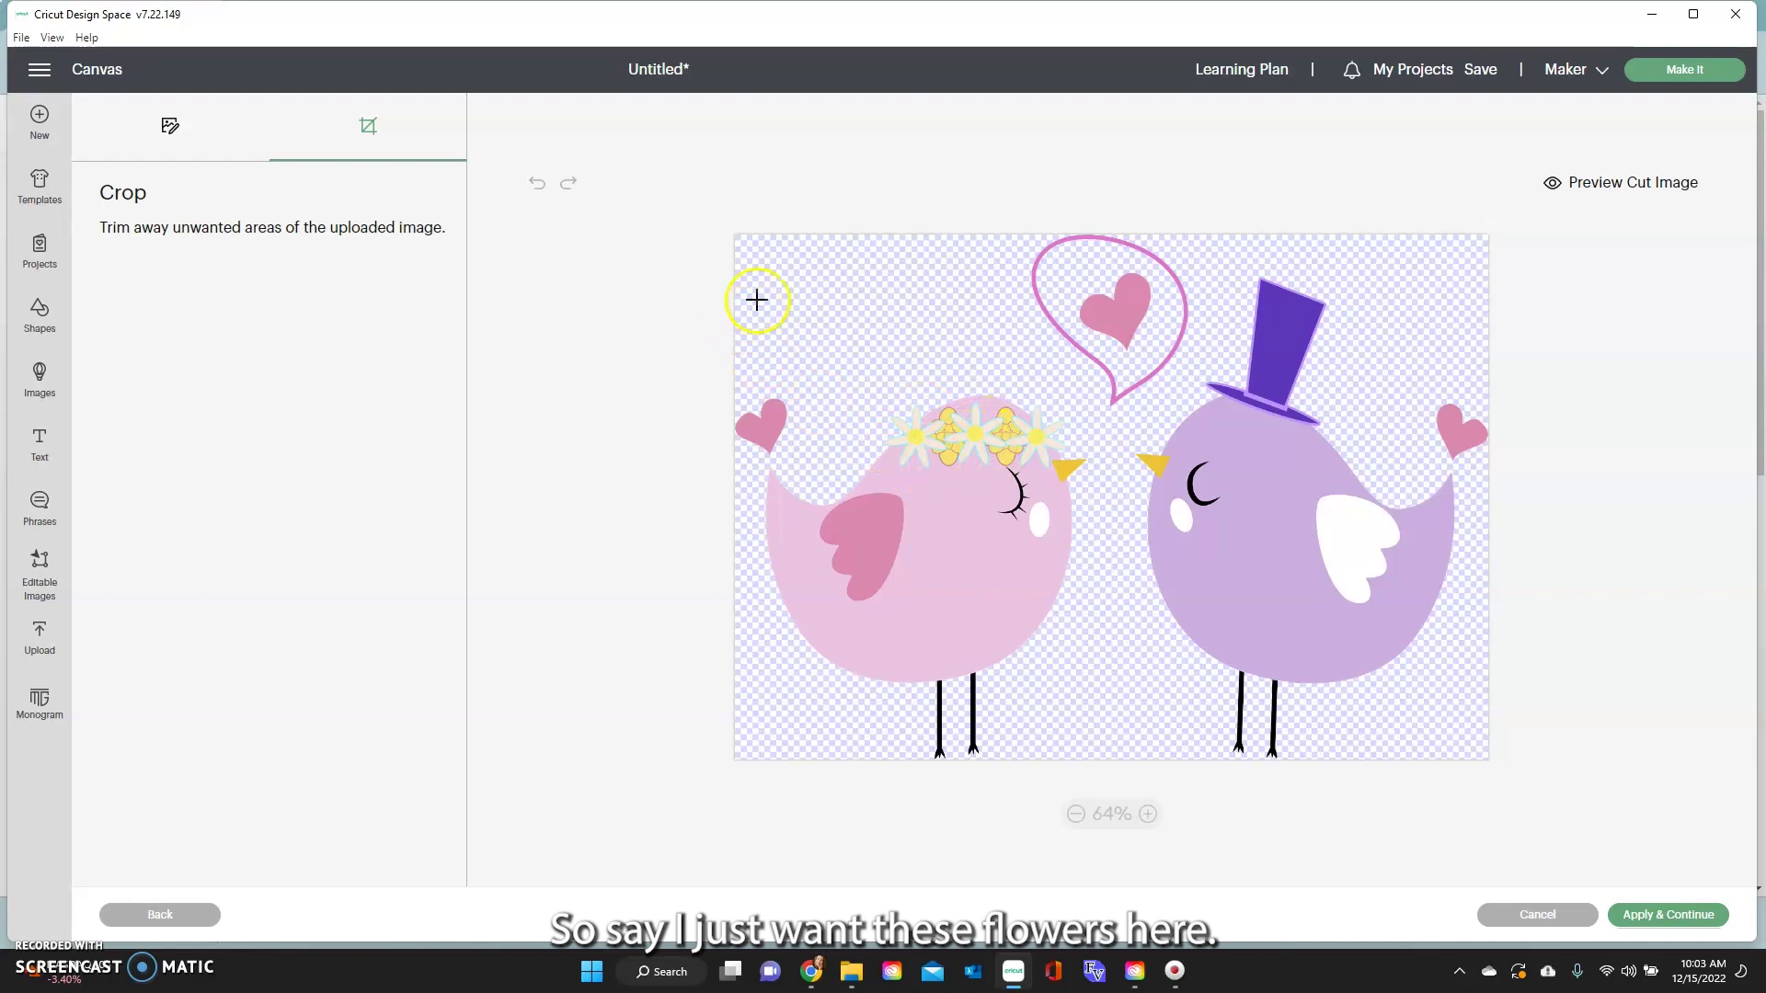
pyautogui.moveTo(863, 370); pyautogui.dragTo(1082, 493)
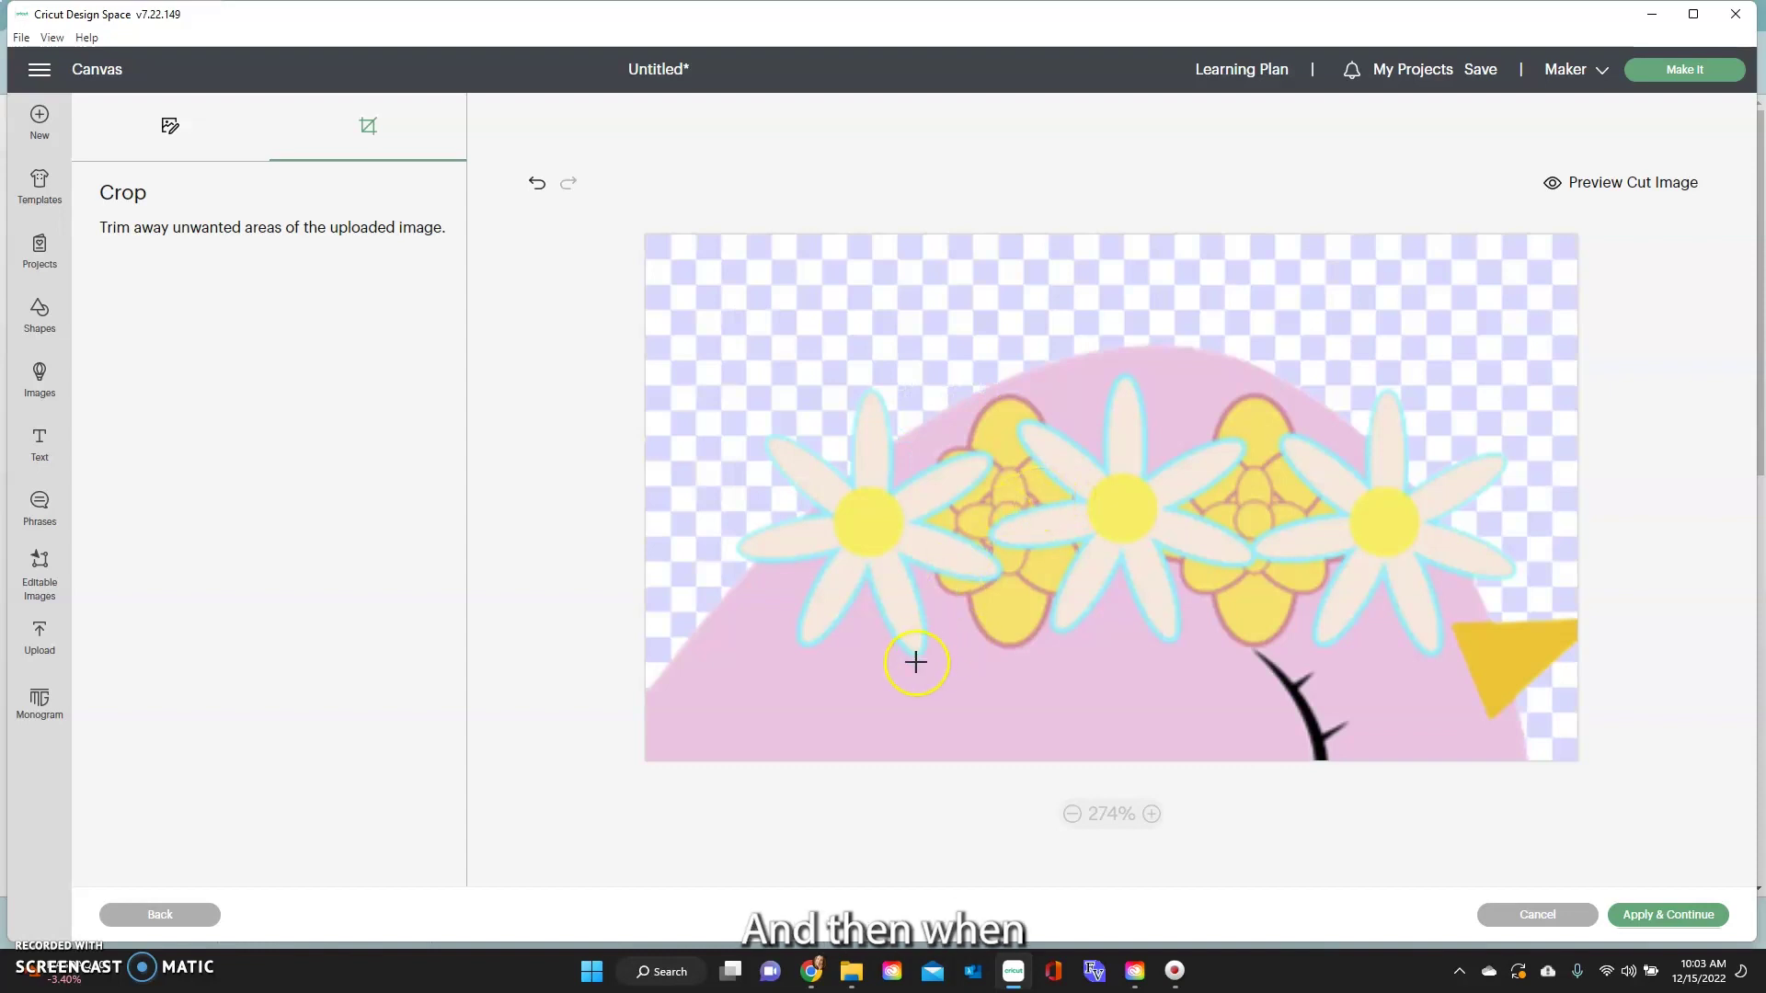
# - Remove the pink head areas around the flower crown and the yellow beak with the background Select tool
pyautogui.click(178, 132)
pyautogui.scroll(-1, 207, 704)
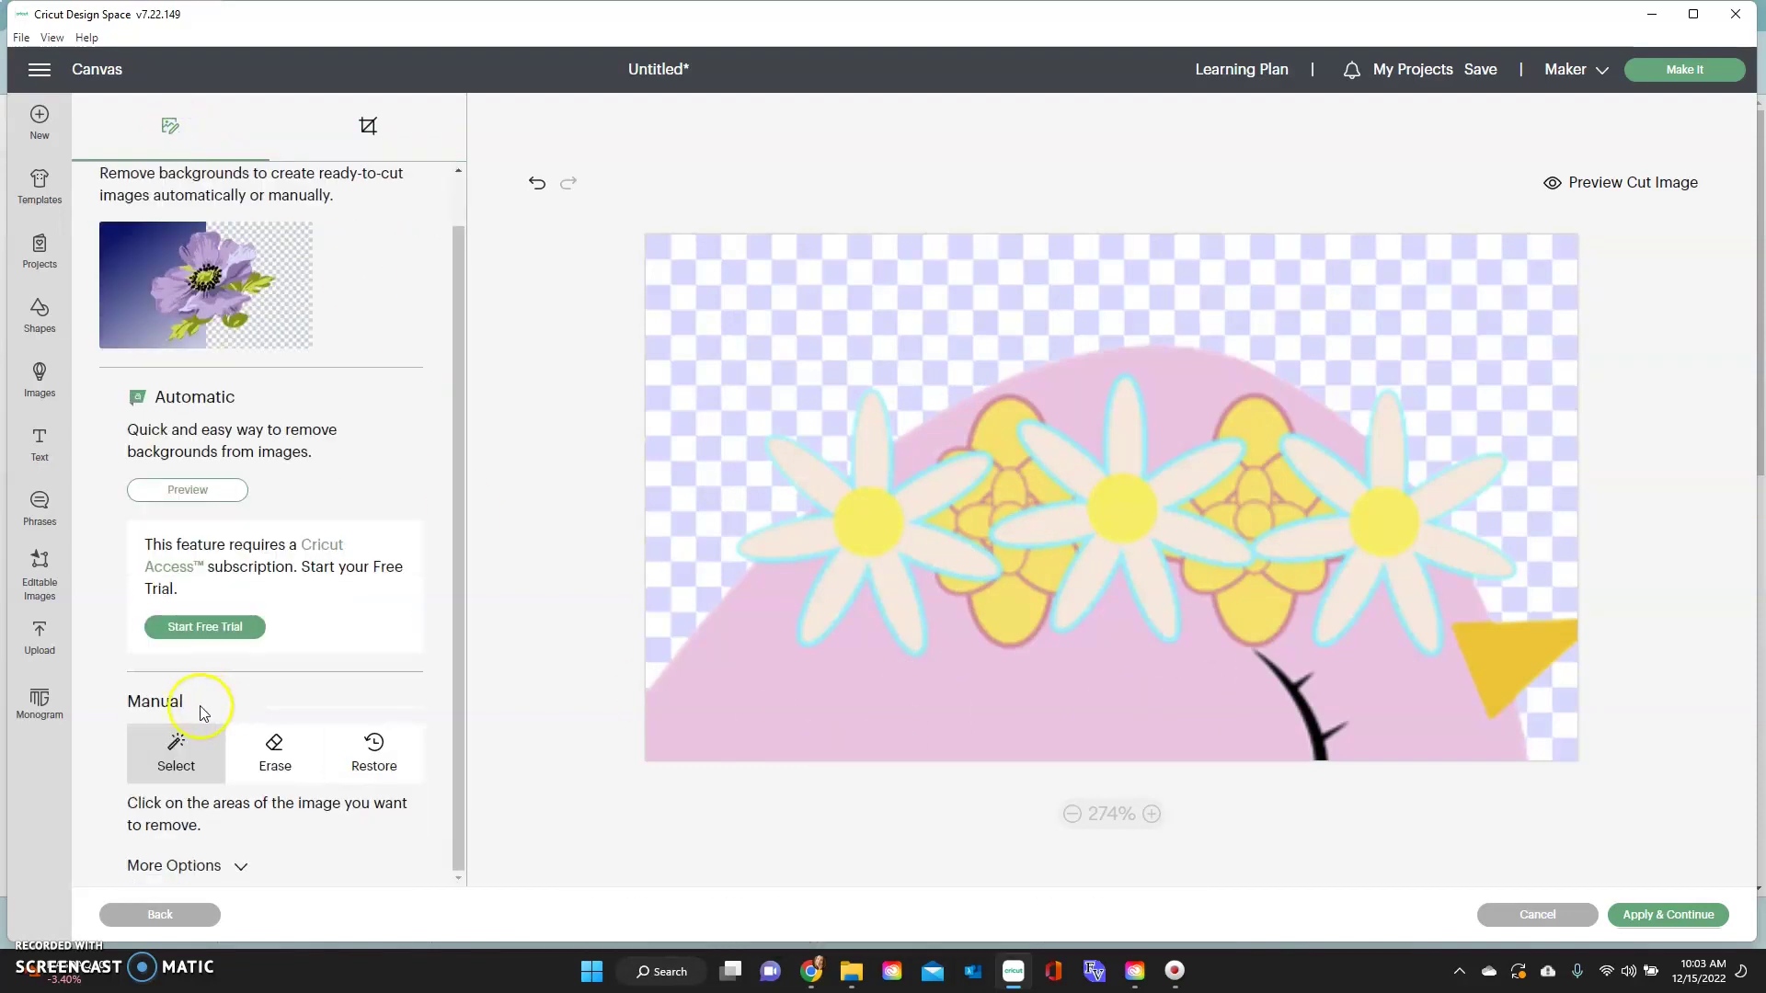
pyautogui.click(793, 684)
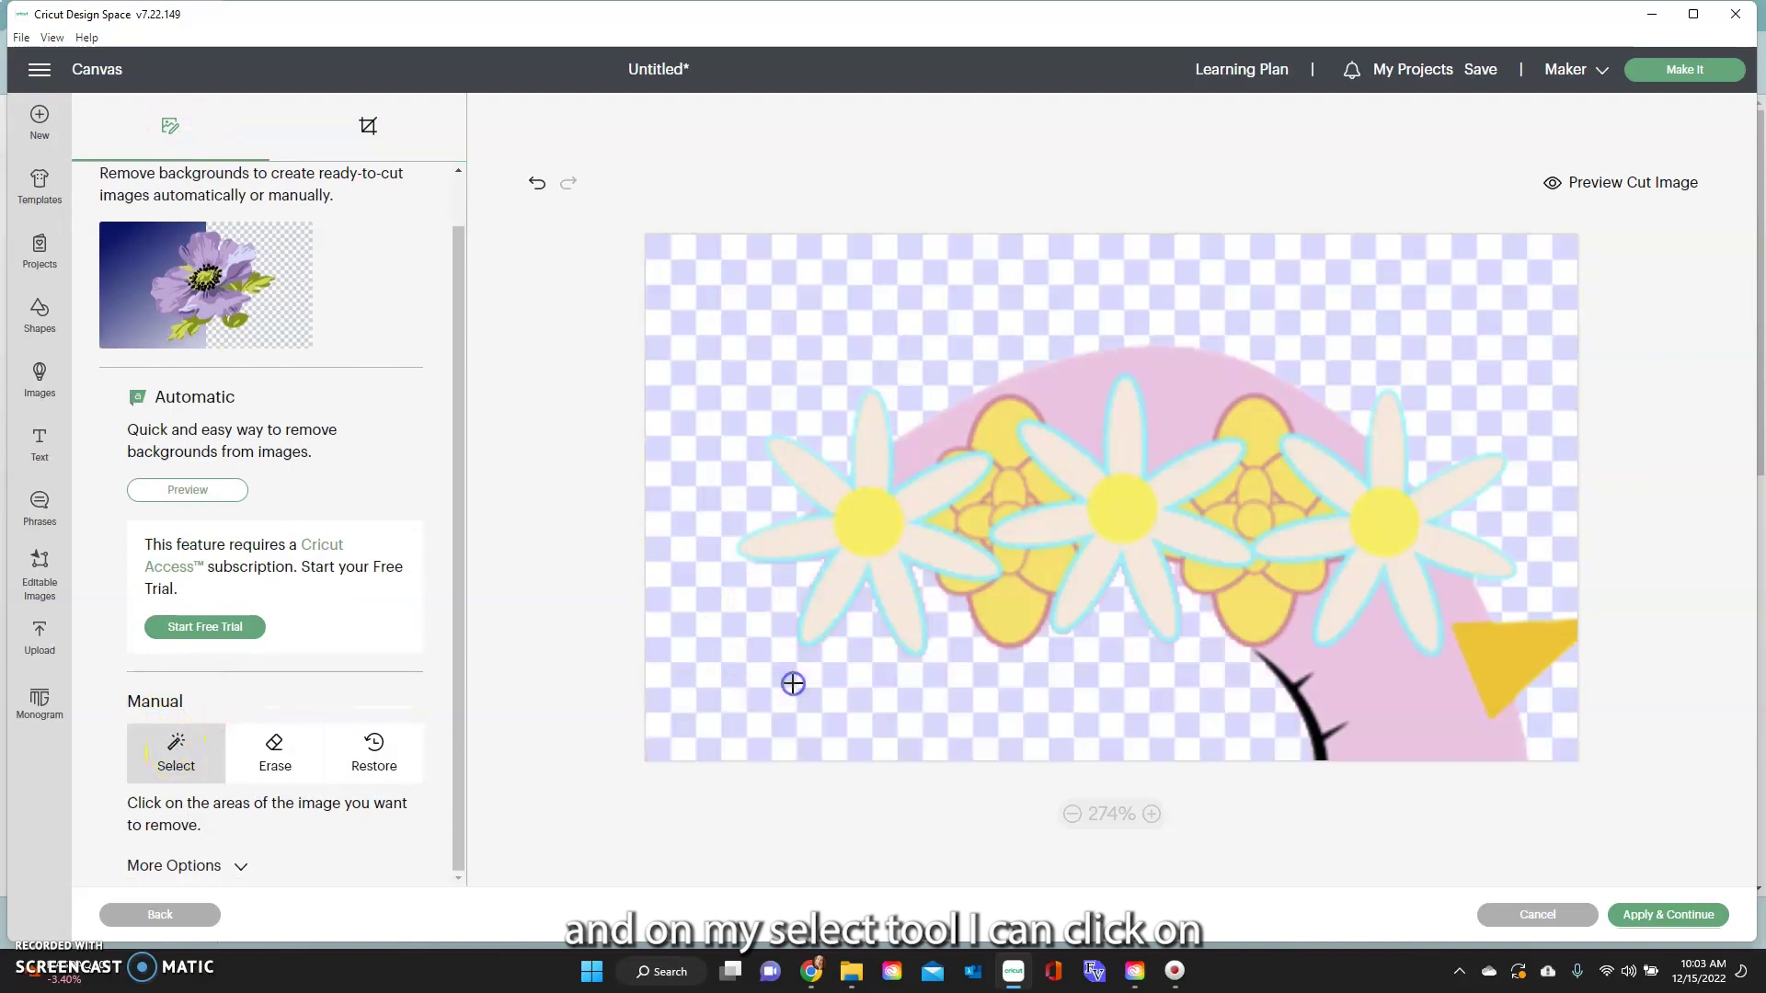
pyautogui.click(940, 438)
pyautogui.click(1356, 673)
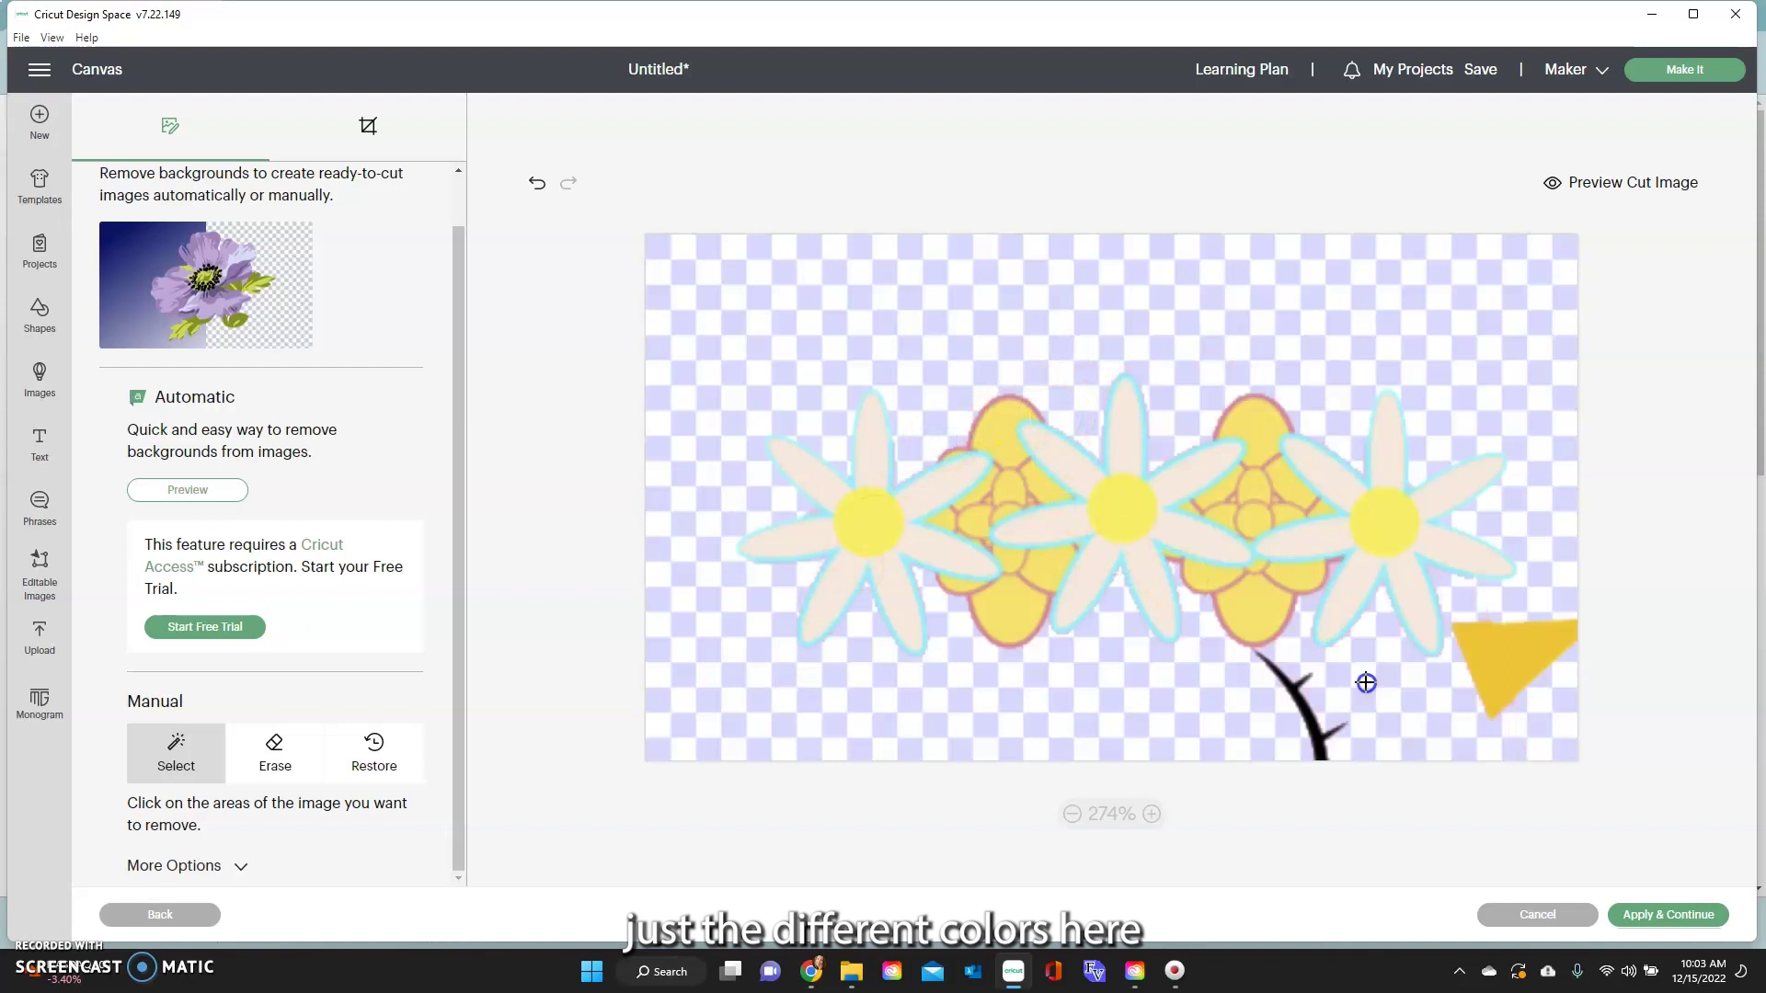
pyautogui.click(1517, 654)
# - Remove the yellow petal and center fills of the two yellow flowers between the daisies with the Select tool
pyautogui.click(1267, 614)
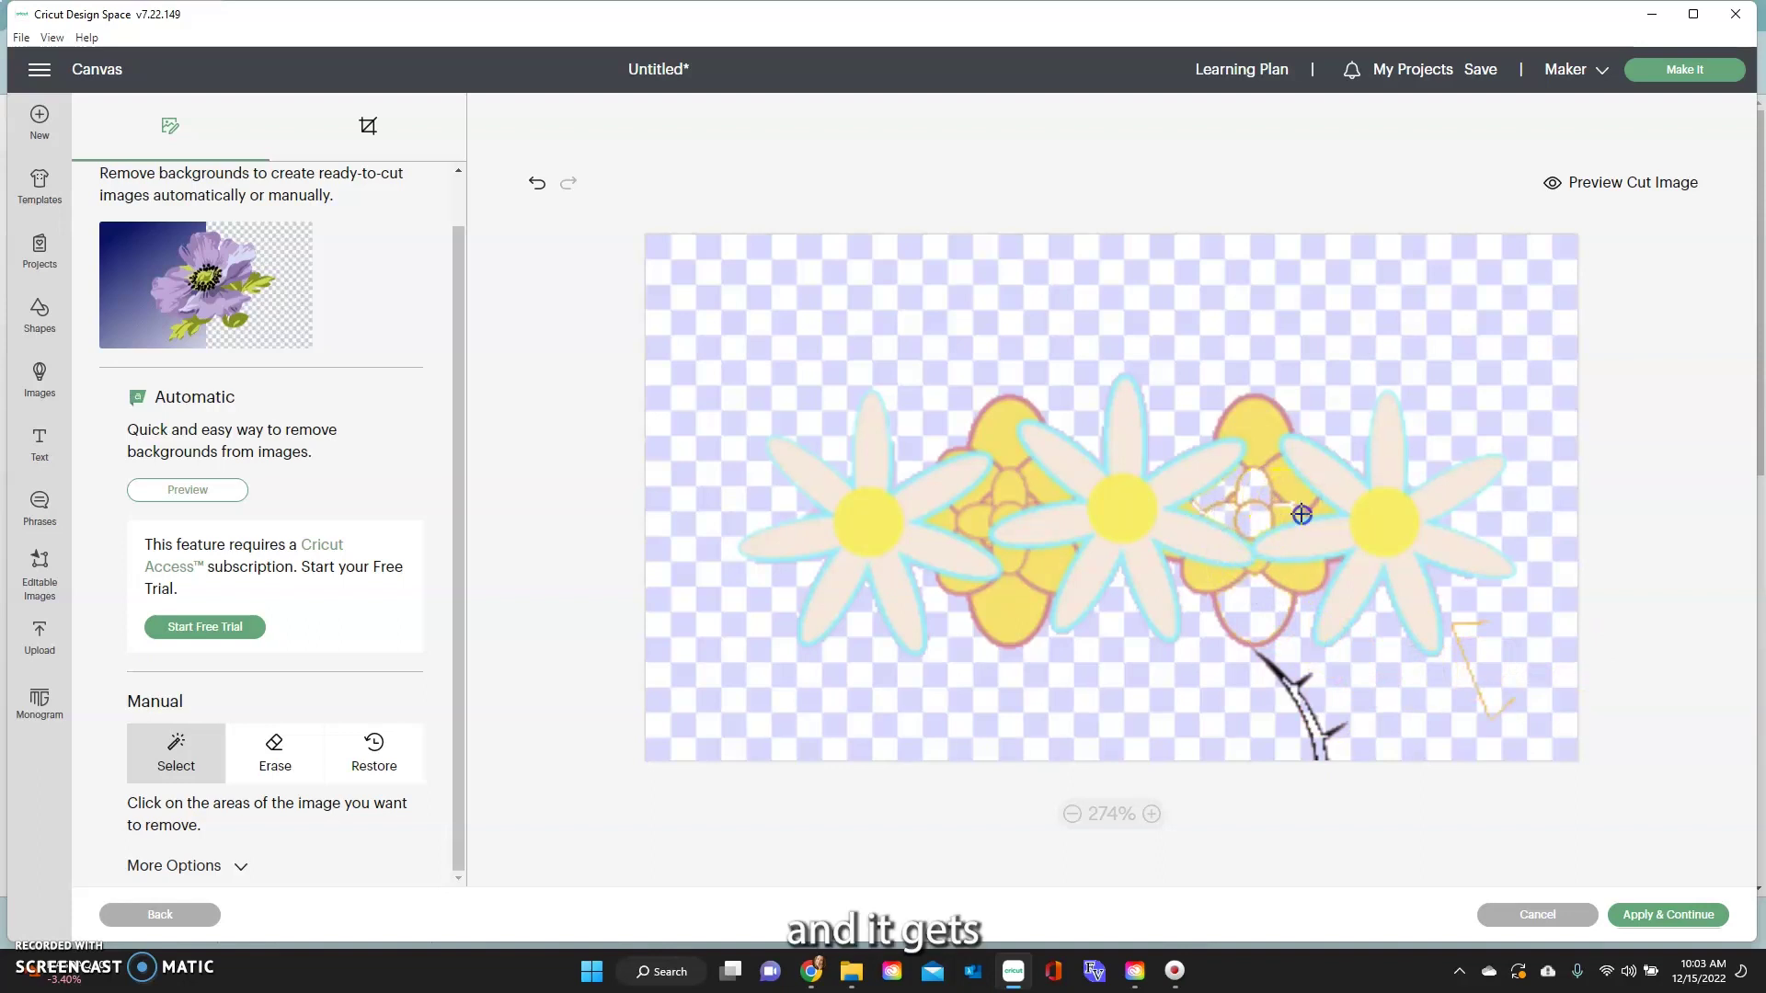
pyautogui.click(1260, 421)
pyautogui.click(1244, 631)
pyautogui.click(1004, 615)
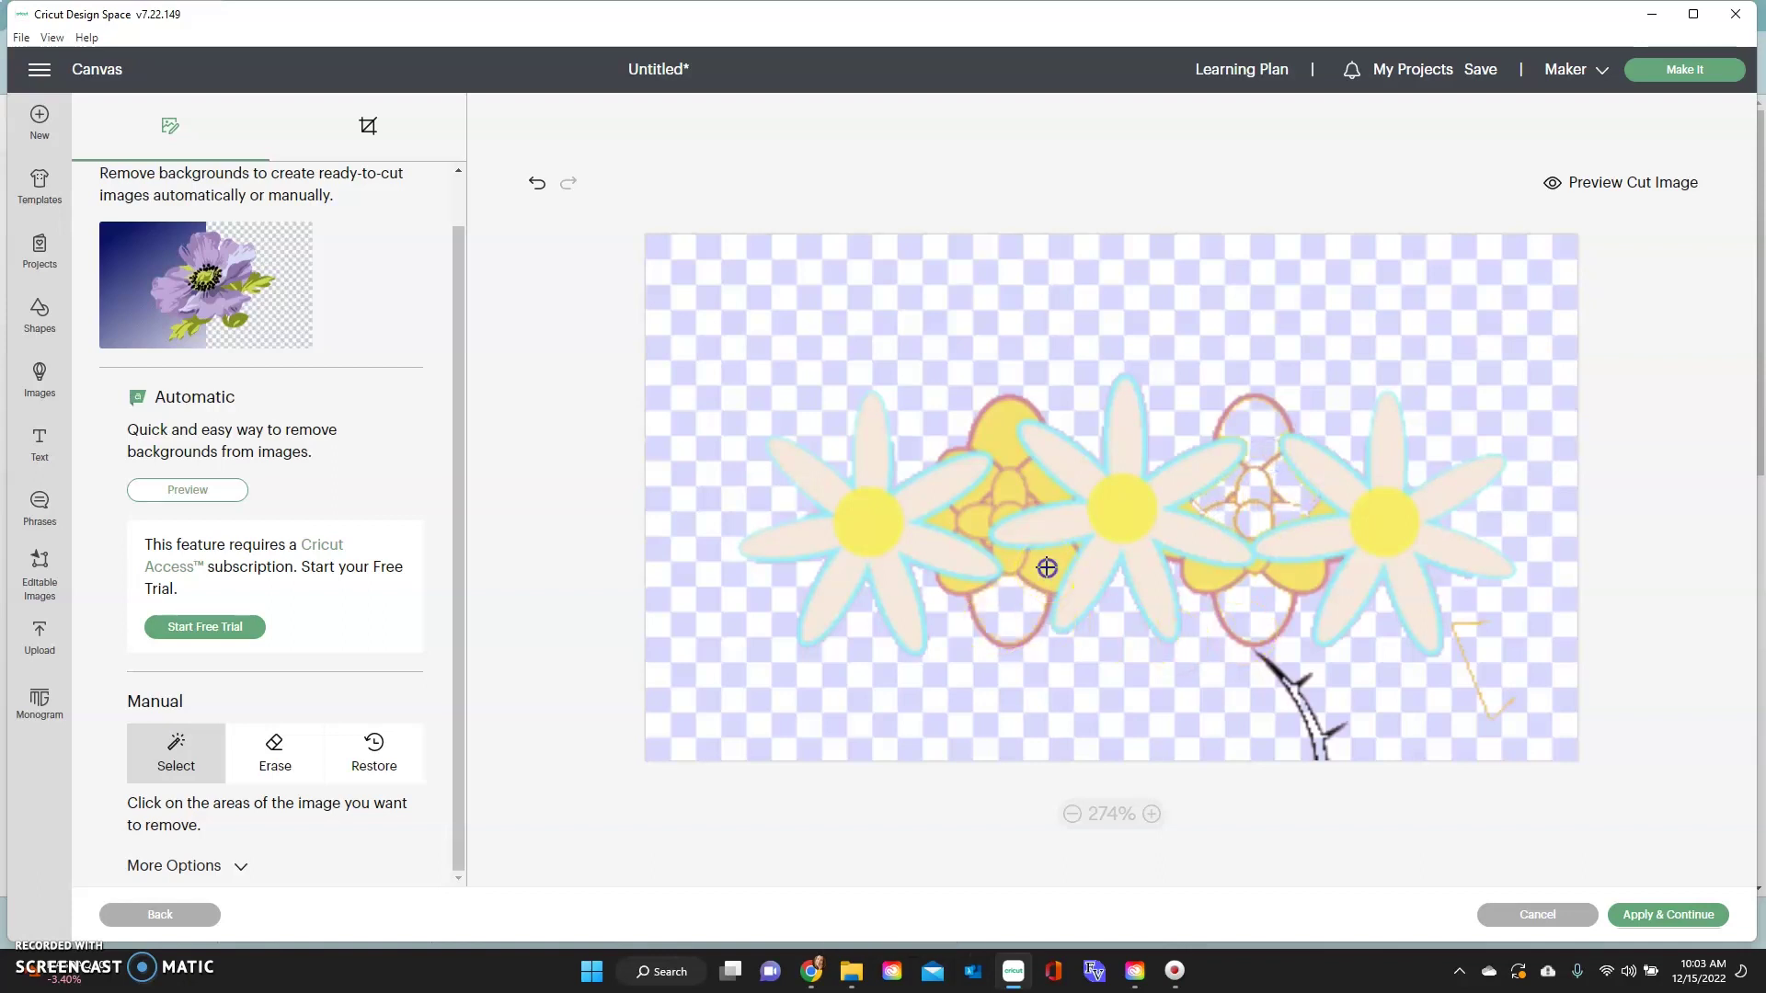
pyautogui.click(1017, 552)
pyautogui.click(1002, 526)
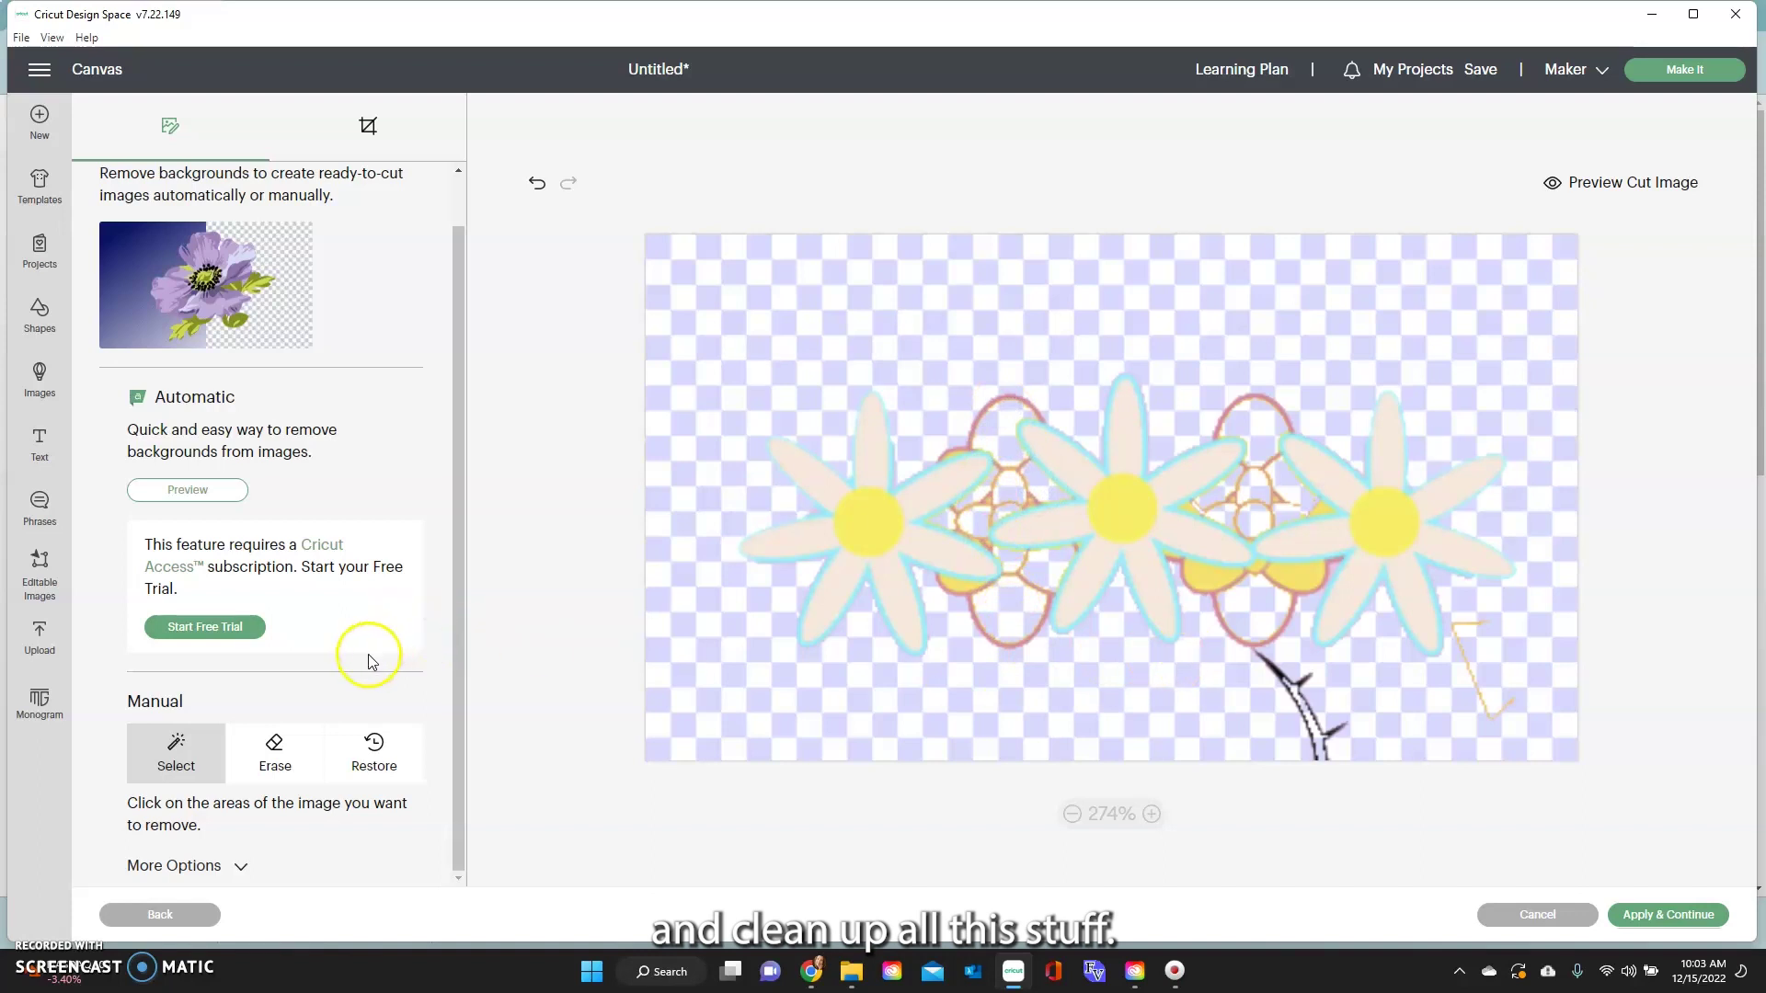
# - Erase the eyelash, the beak outline and the outer outlines of the yellow flowers with eraser size 13
pyautogui.click(273, 749)
pyautogui.scroll(-1, 264, 810)
pyautogui.moveTo(215, 863); pyautogui.dragTo(230, 859)
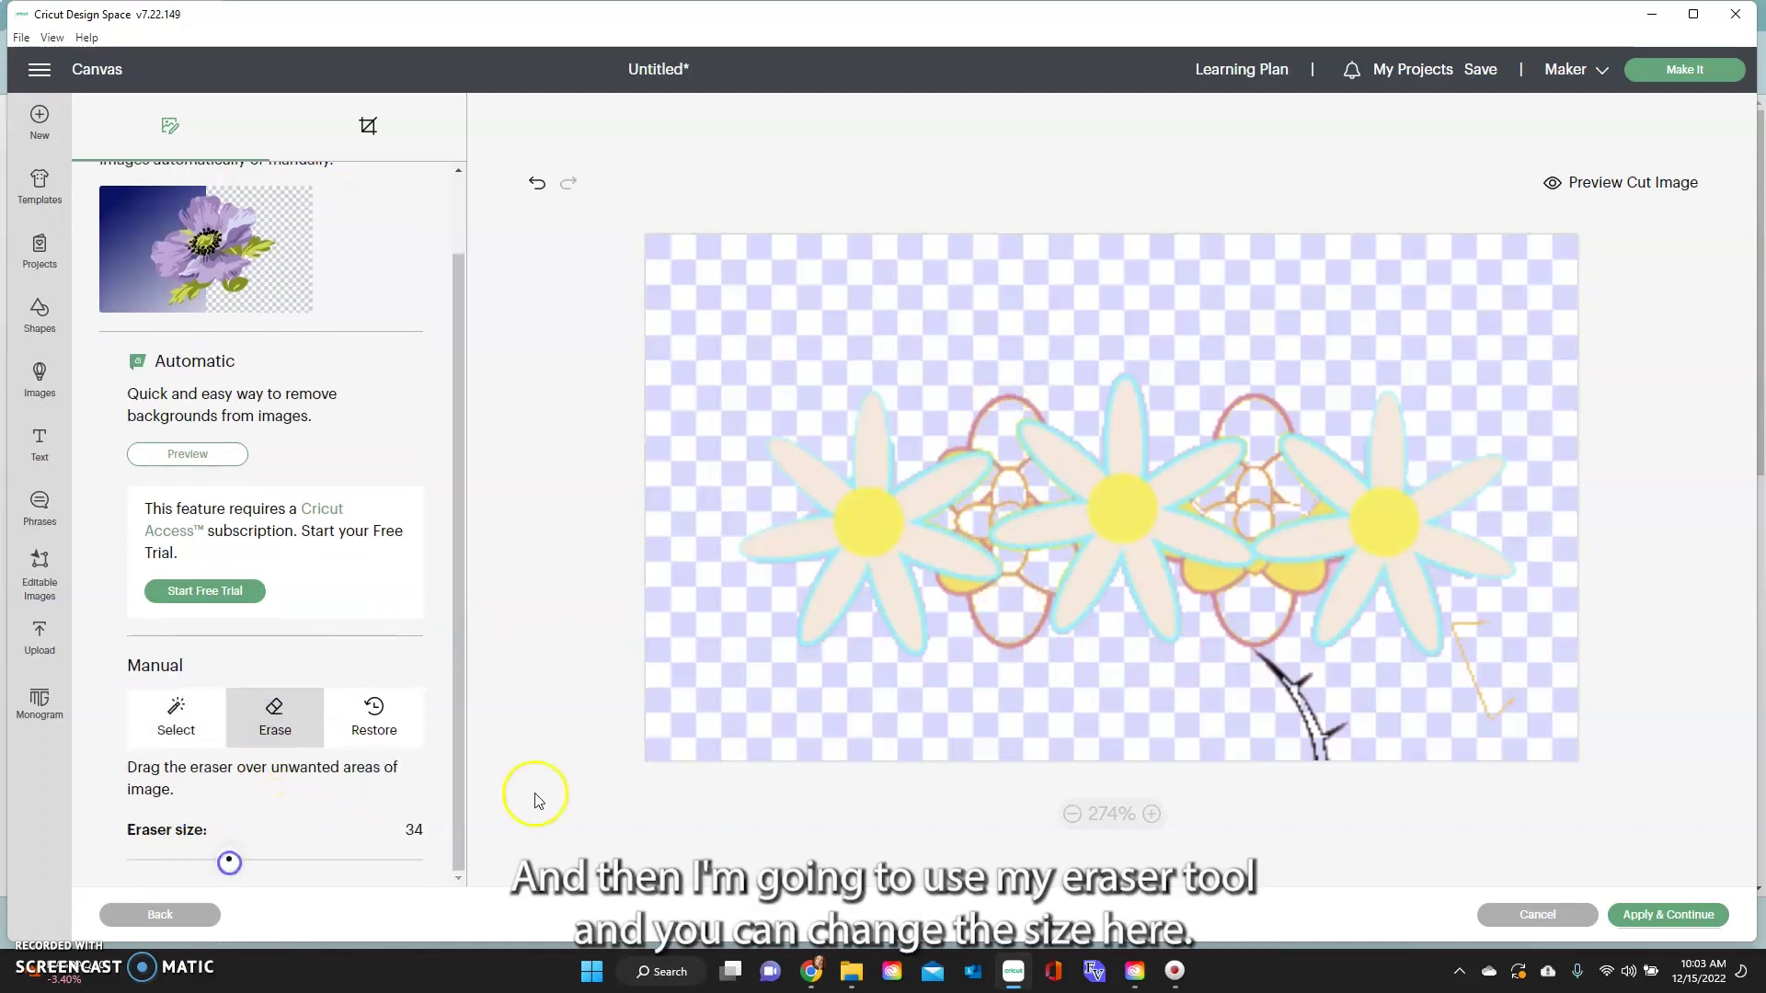
pyautogui.click(171, 858)
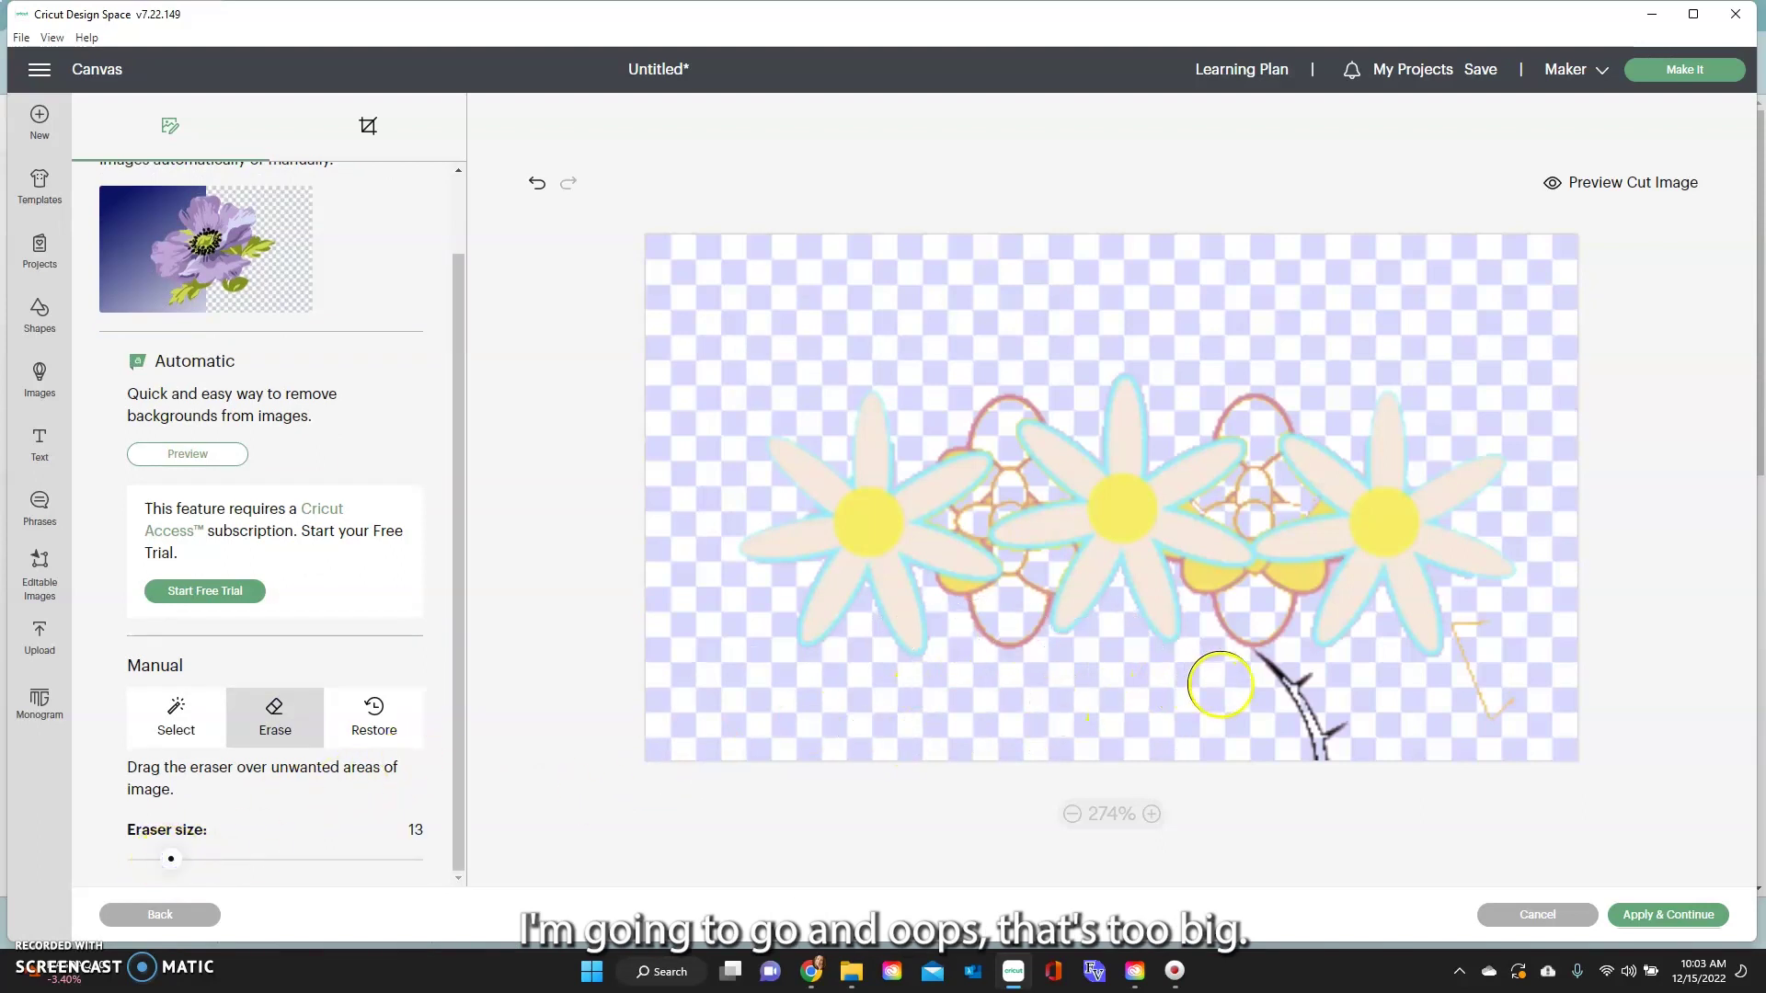
pyautogui.moveTo(1261, 678)
pyautogui.mouseDown()
pyautogui.moveTo(1333, 737)
pyautogui.moveTo(1466, 718)
pyautogui.moveTo(1498, 709)
pyautogui.moveTo(1483, 636)
pyautogui.moveTo(1545, 611)
pyautogui.mouseUp()
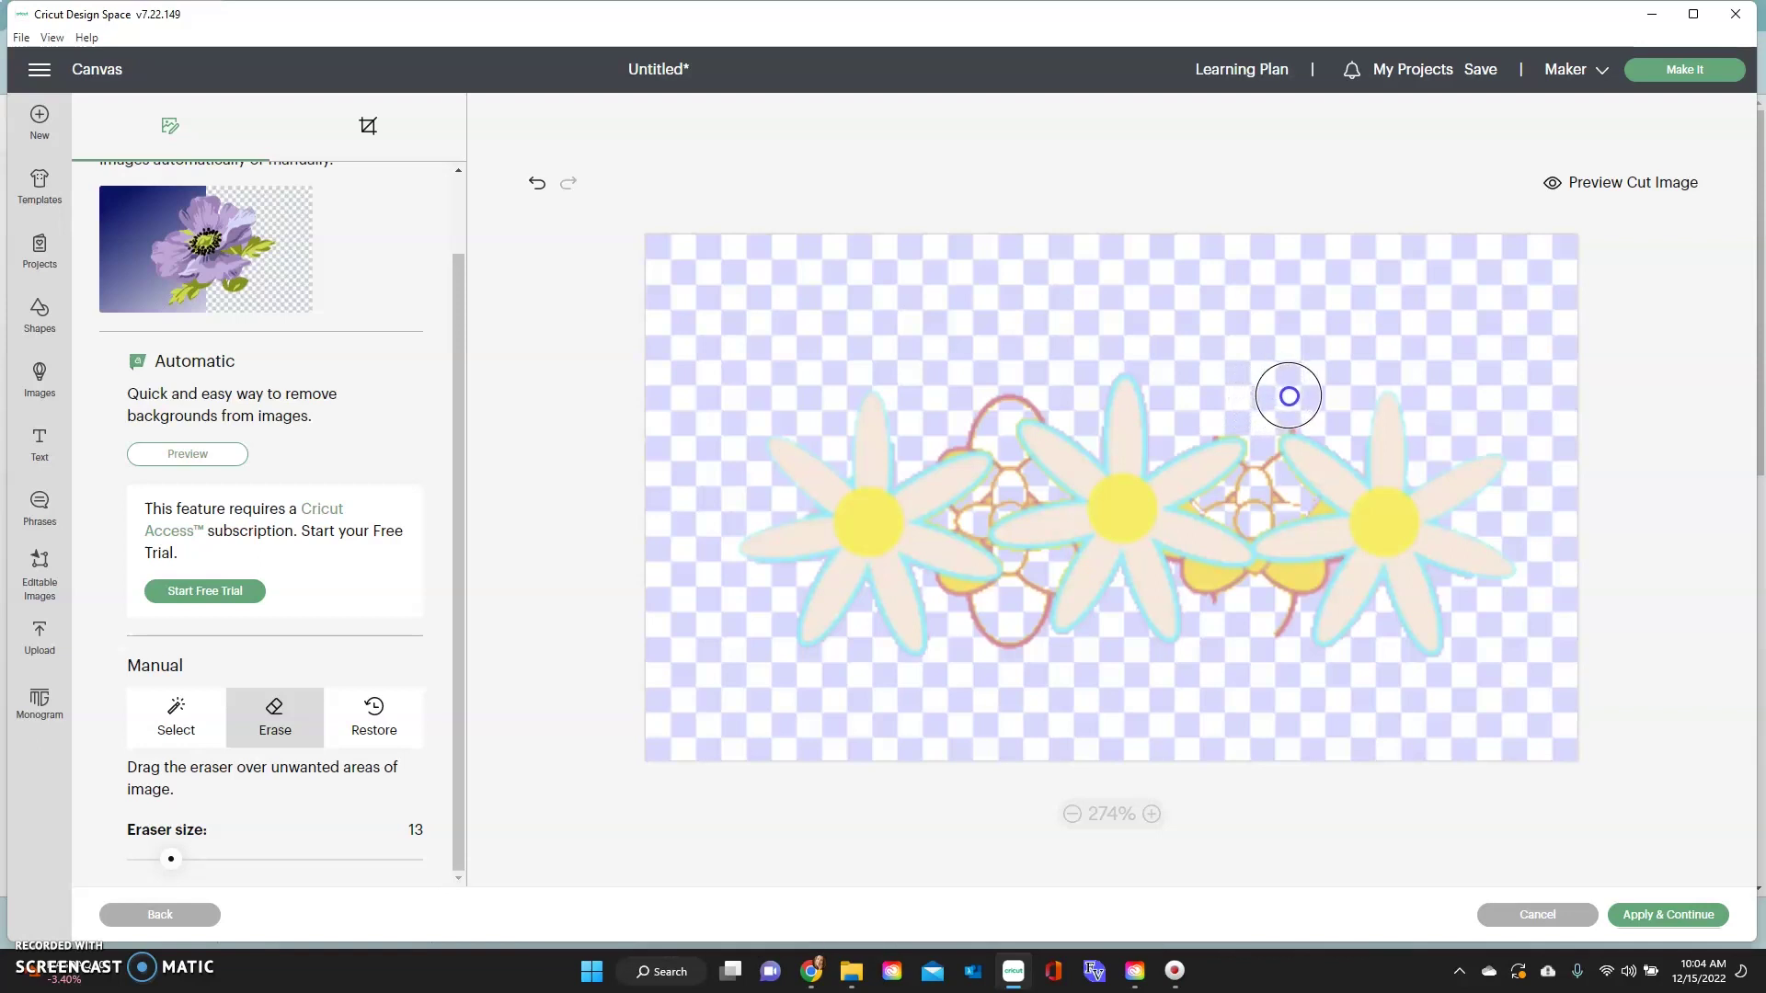
pyautogui.moveTo(978, 383)
pyautogui.mouseDown()
pyautogui.moveTo(962, 398)
pyautogui.moveTo(1013, 371)
pyautogui.mouseUp()
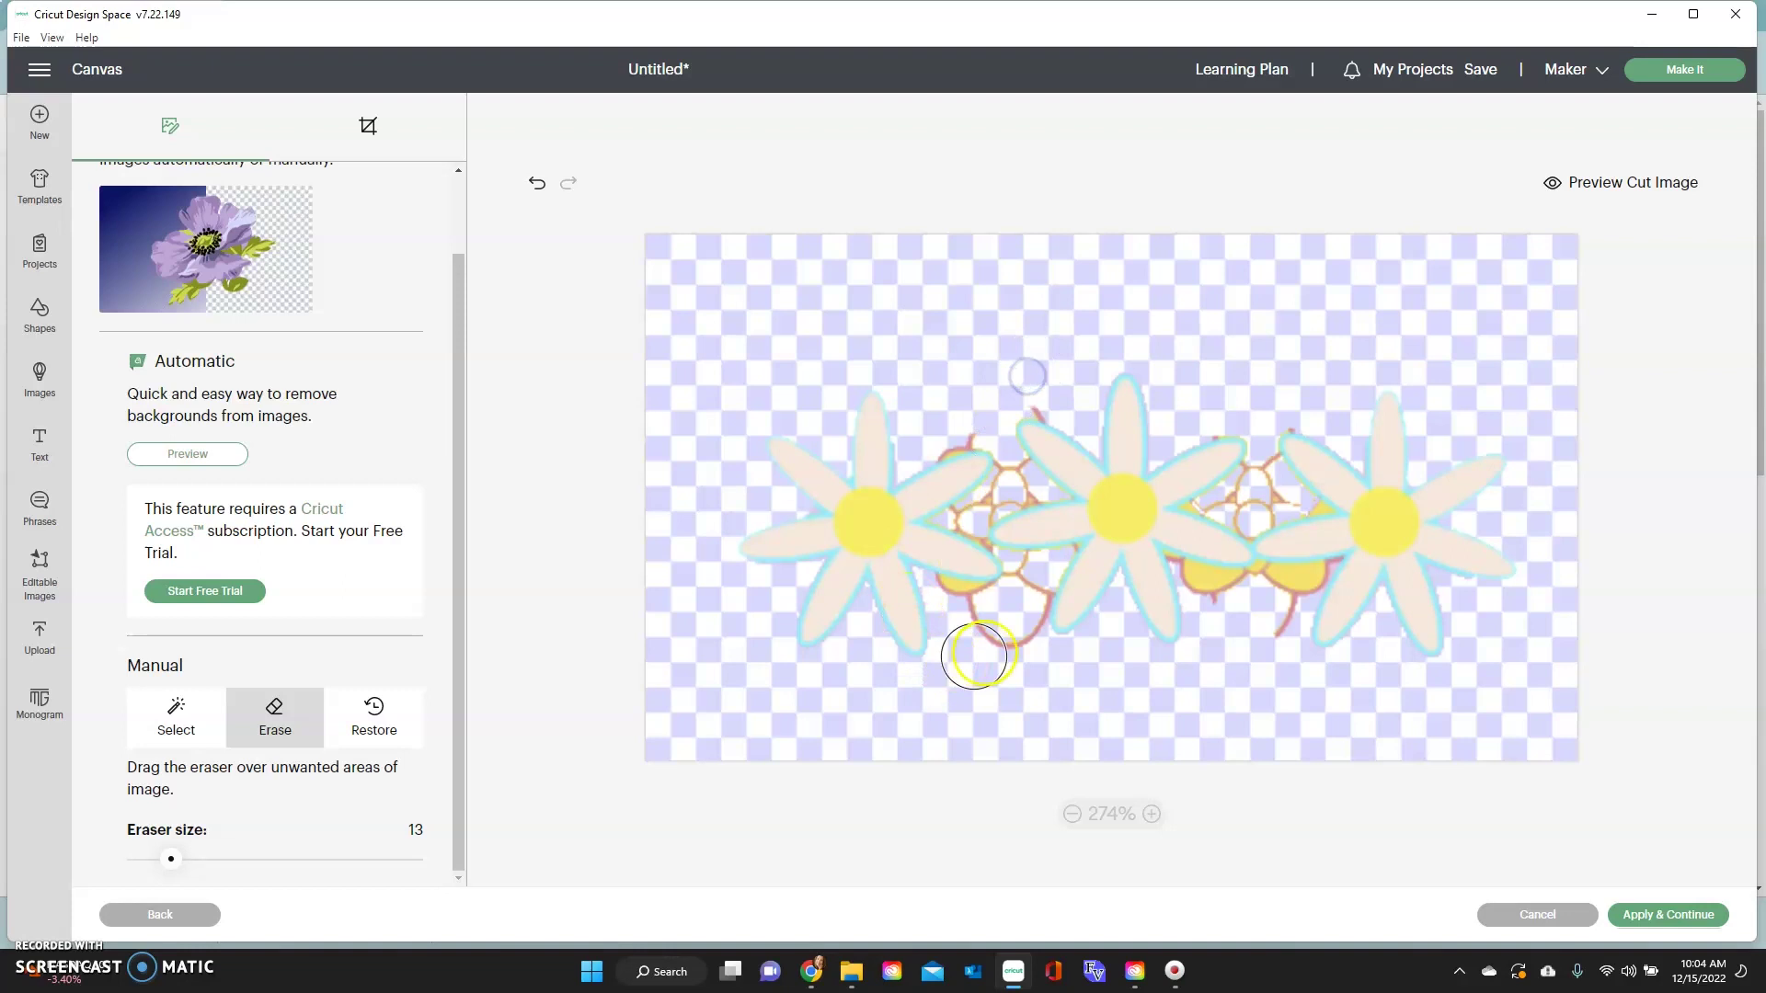
pyautogui.moveTo(987, 634); pyautogui.dragTo(1013, 619)
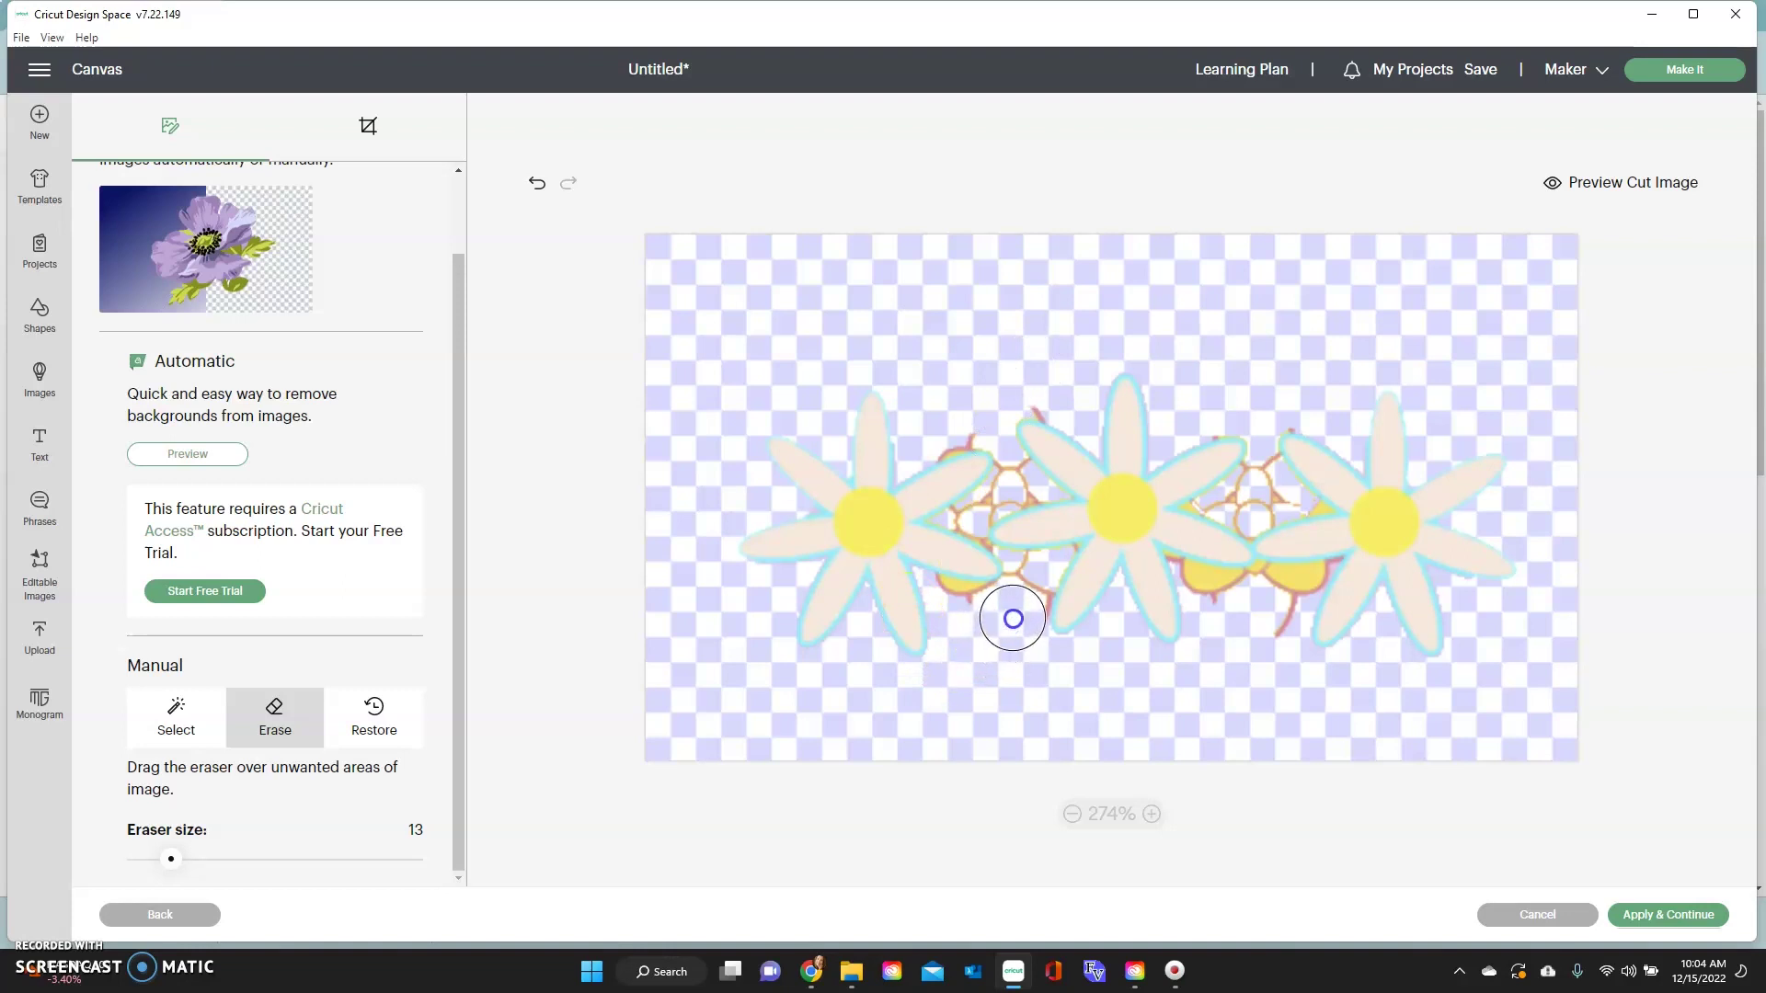
# - Erase the leftover yellow flower parts between the daisies with eraser size 4, checking the cut image preview for remaining scraps
pyautogui.moveTo(171, 859); pyautogui.dragTo(147, 860)
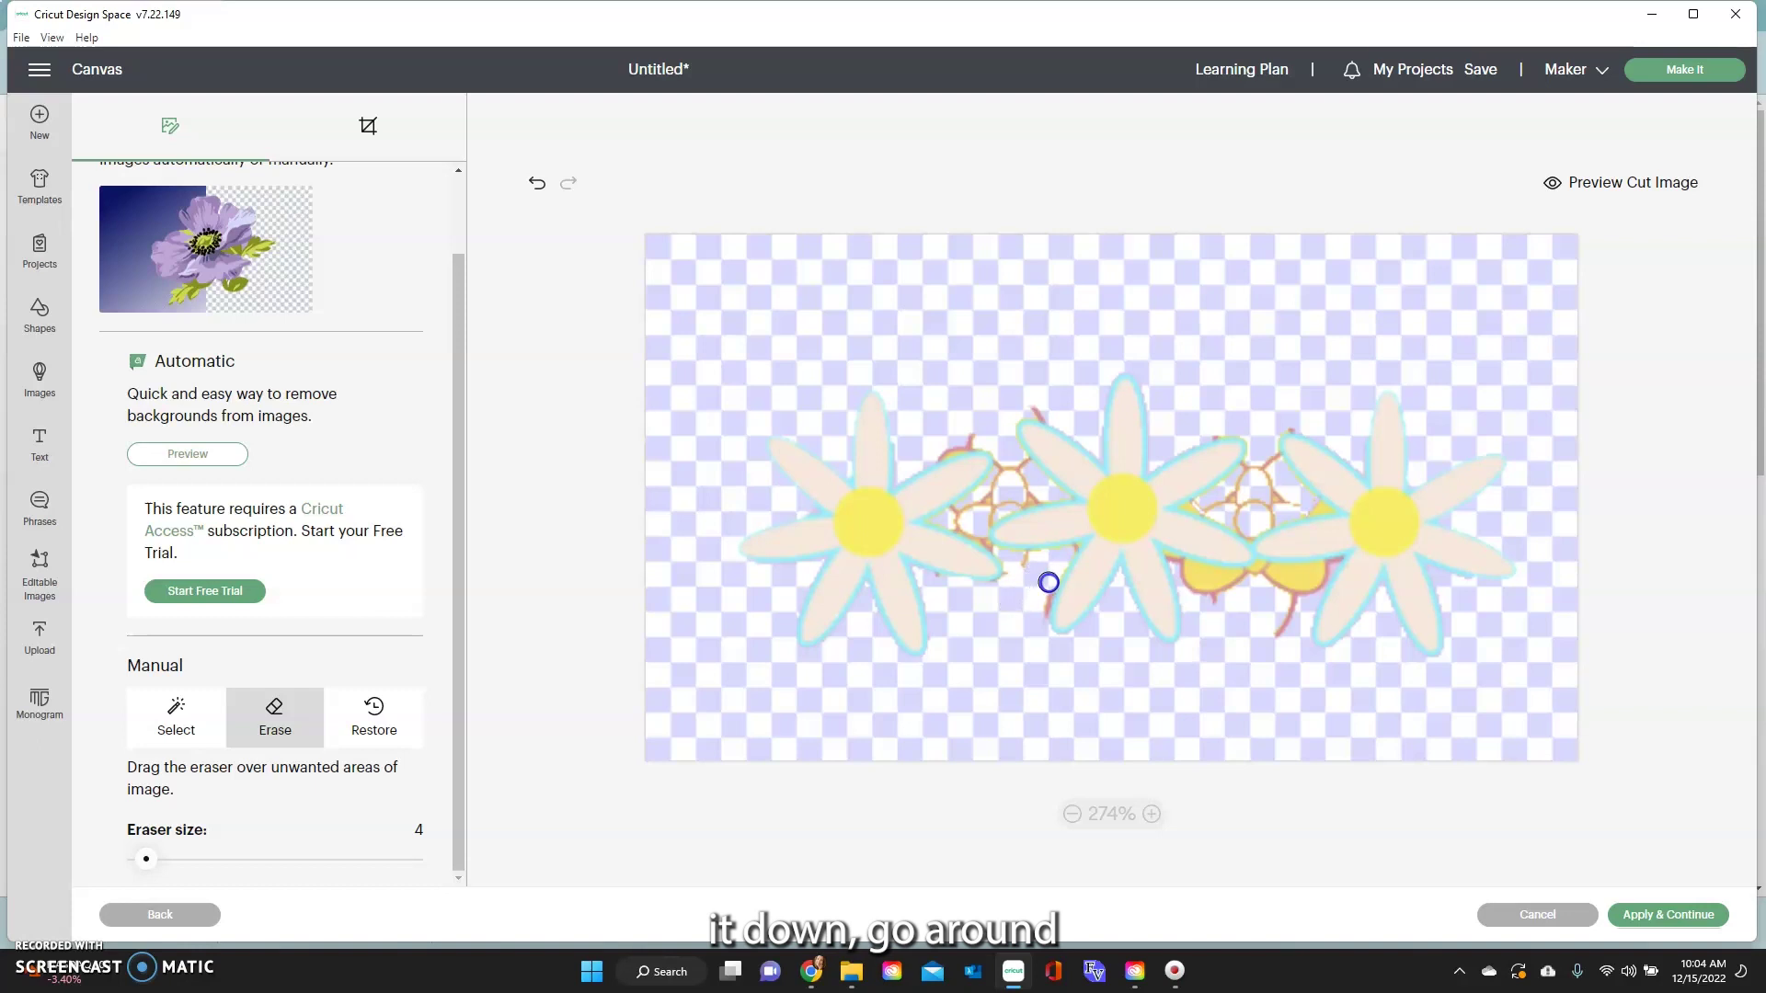
pyautogui.moveTo(1184, 607); pyautogui.dragTo(1191, 584)
pyautogui.moveTo(1226, 603); pyautogui.dragTo(1187, 577)
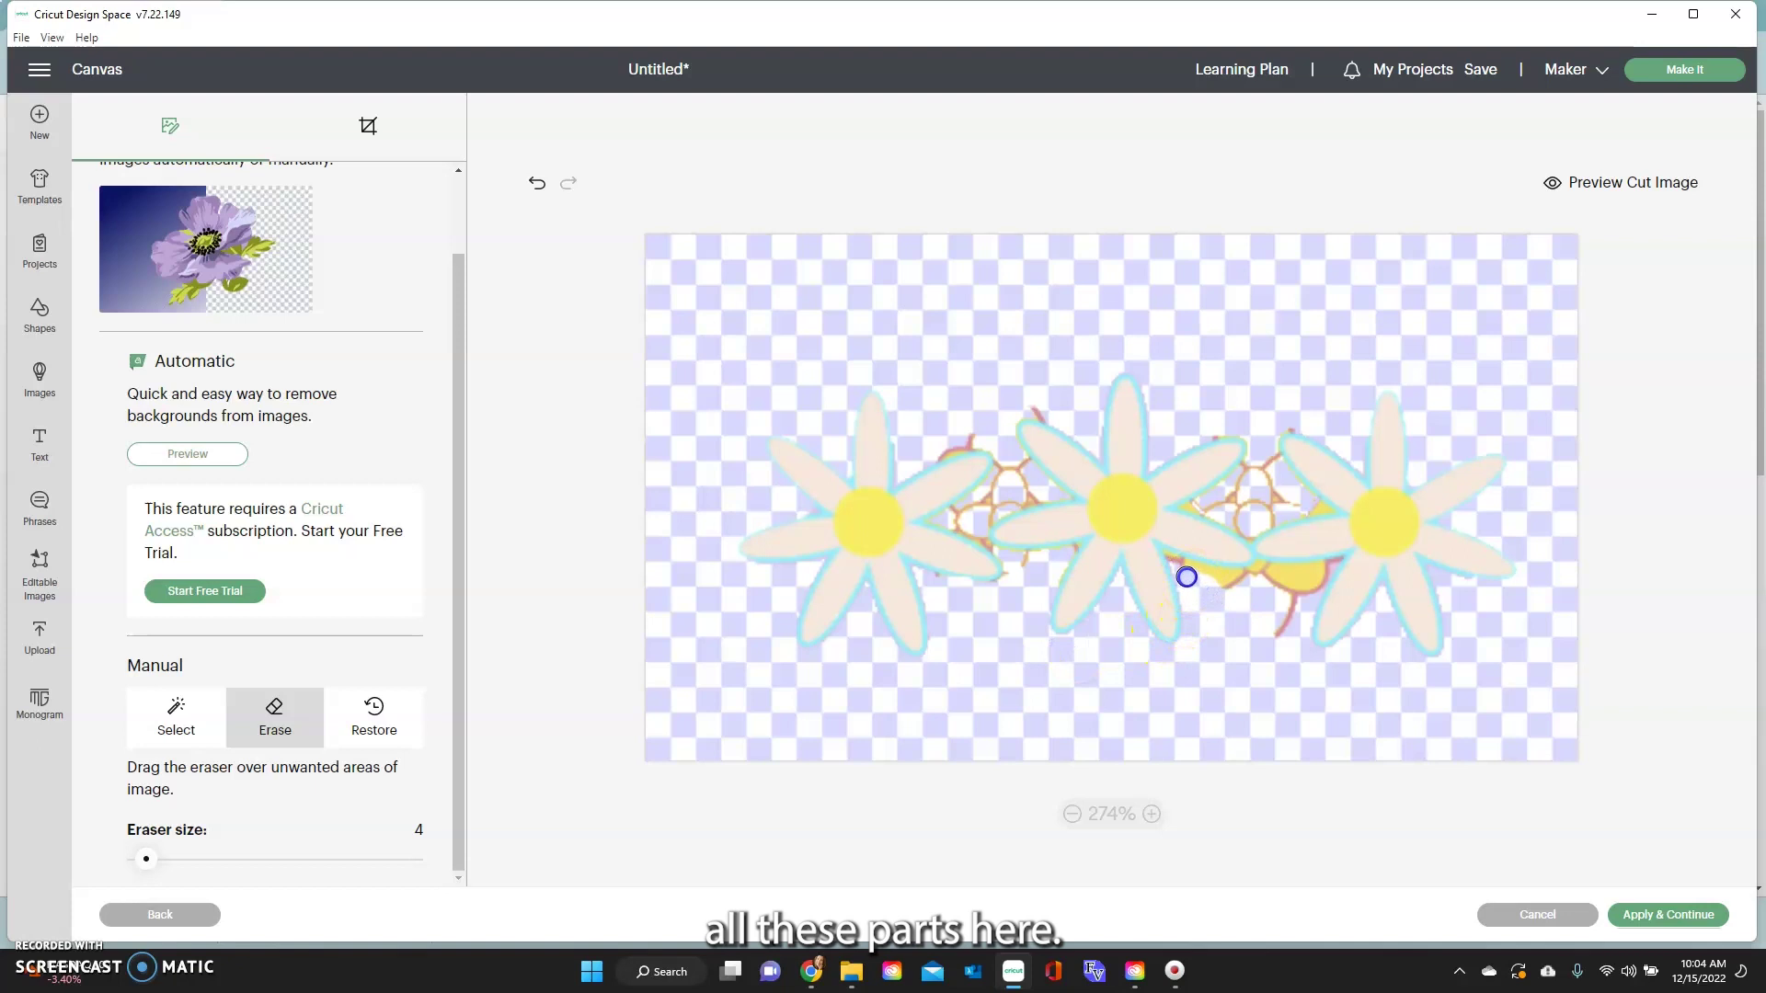
pyautogui.moveTo(1287, 585)
pyautogui.mouseDown()
pyautogui.moveTo(1278, 650)
pyautogui.moveTo(1296, 586)
pyautogui.moveTo(1283, 619)
pyautogui.mouseUp()
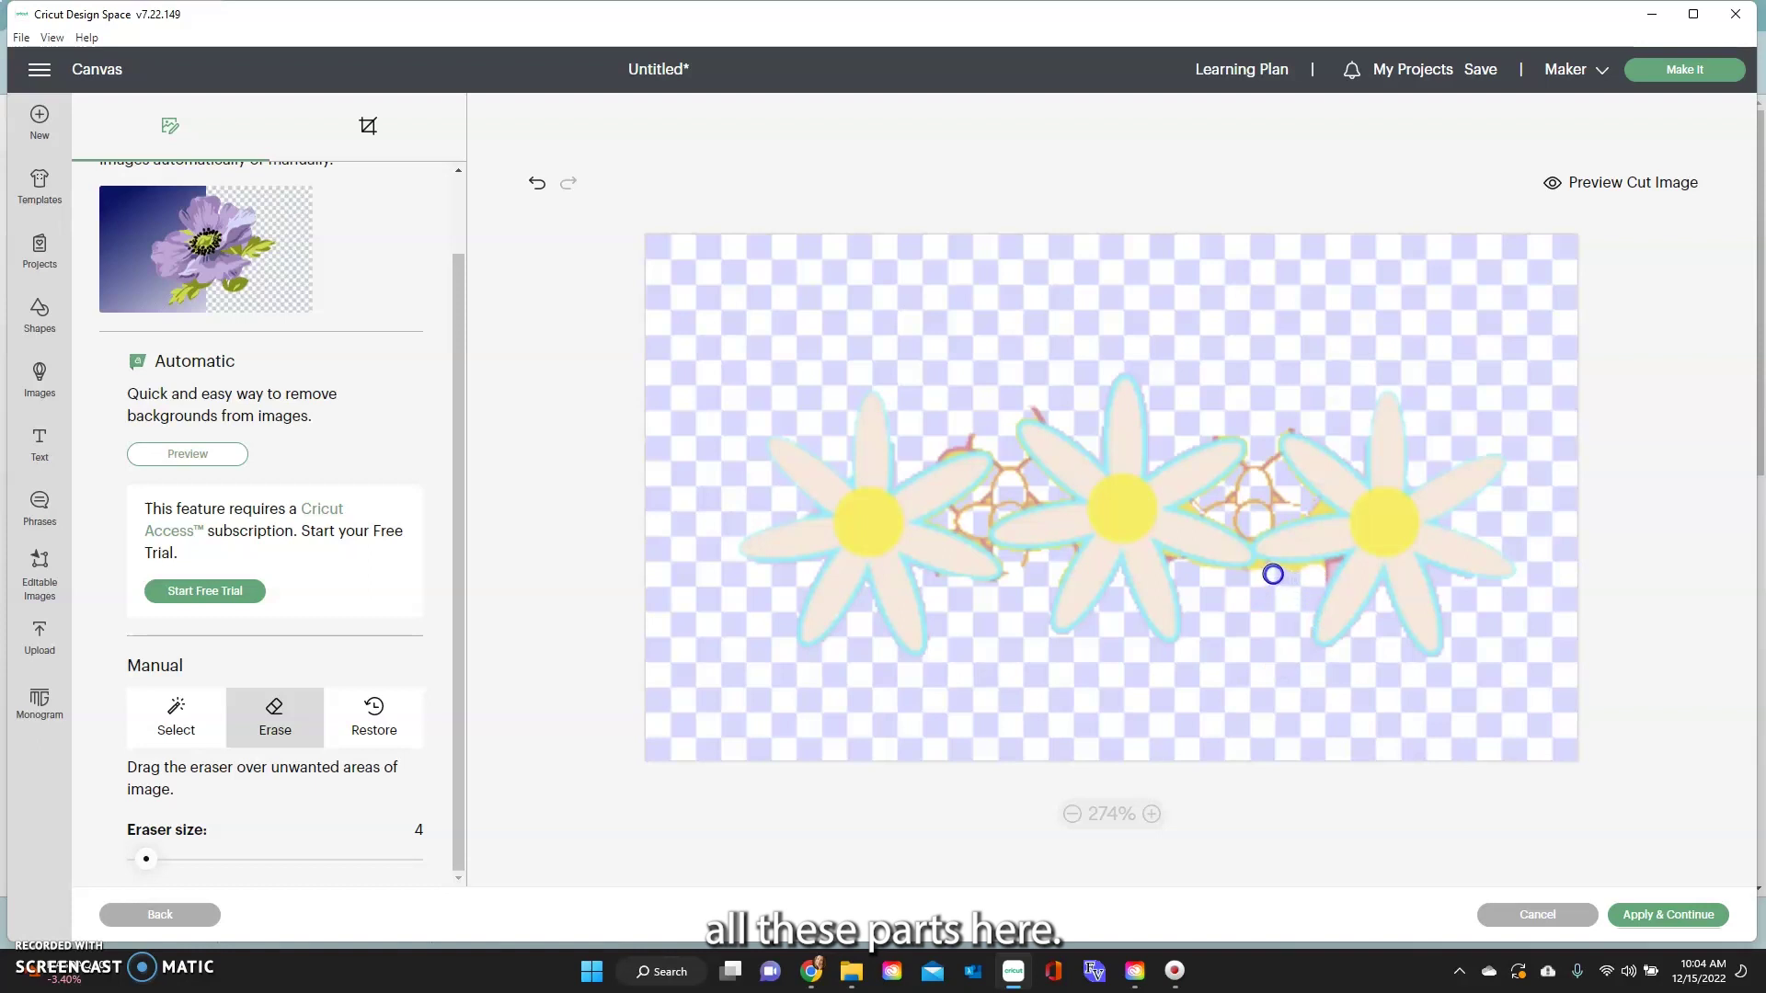
pyautogui.moveTo(1300, 571)
pyautogui.mouseDown()
pyautogui.moveTo(1233, 500)
pyautogui.moveTo(1263, 449)
pyautogui.mouseUp()
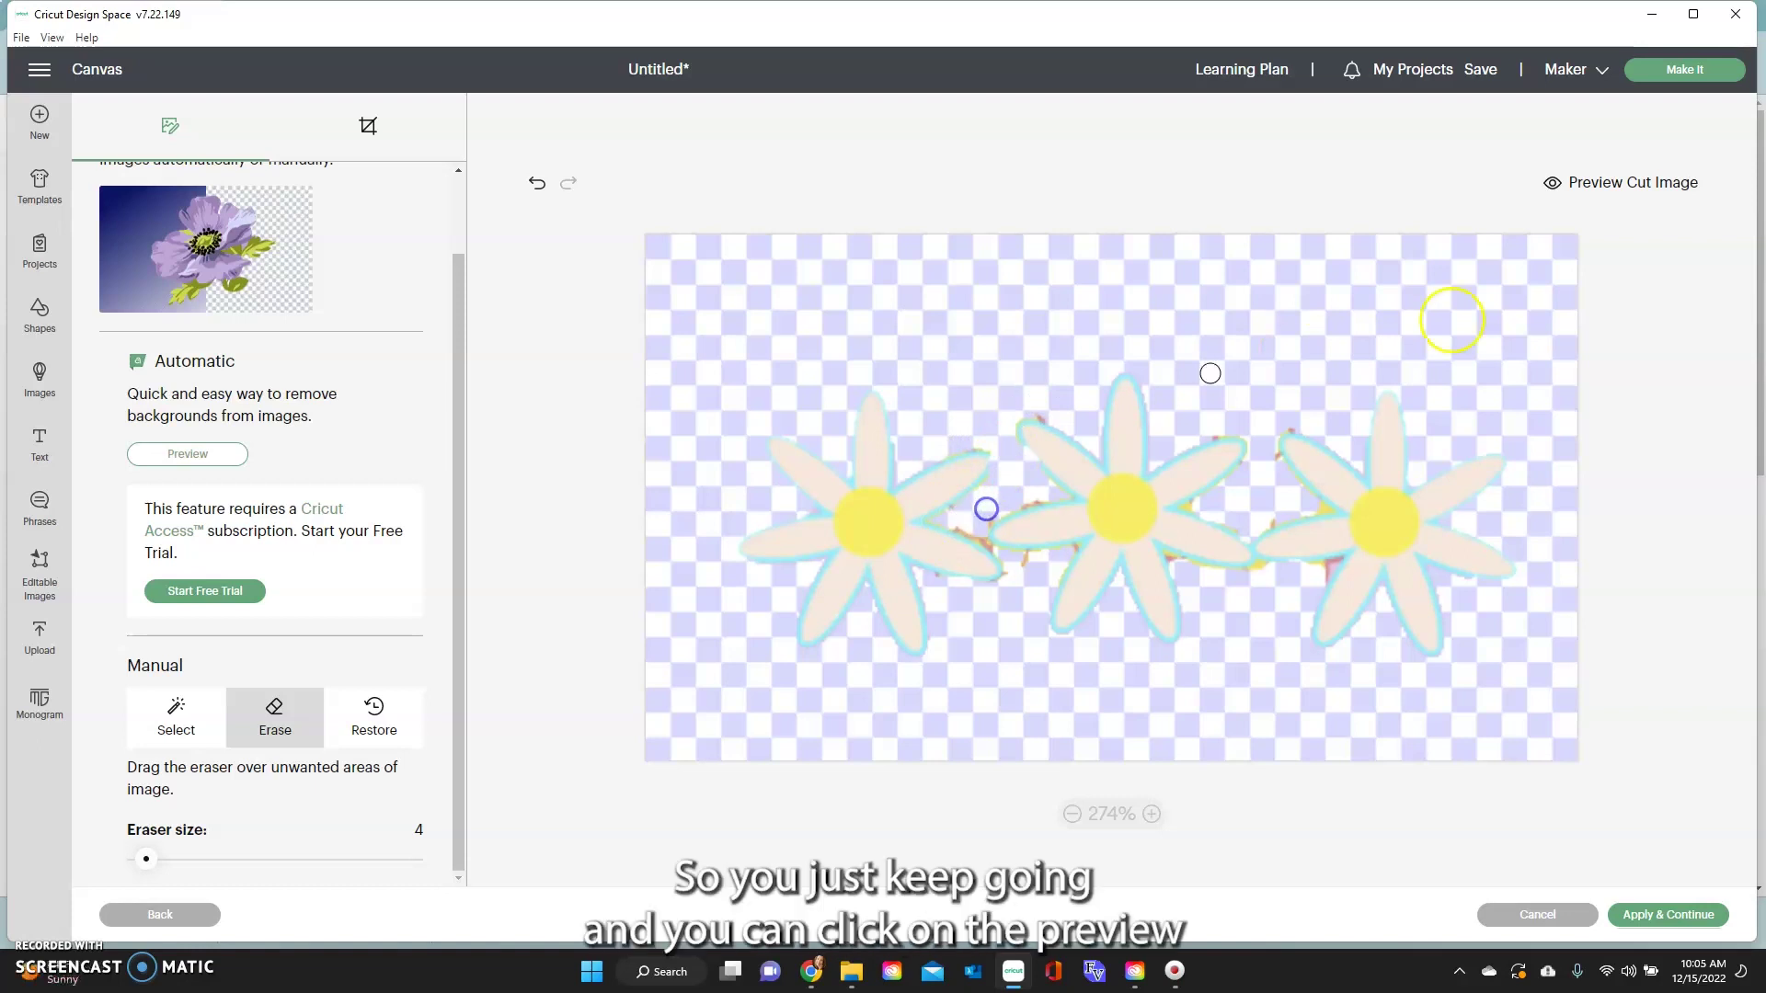
pyautogui.click(1606, 184)
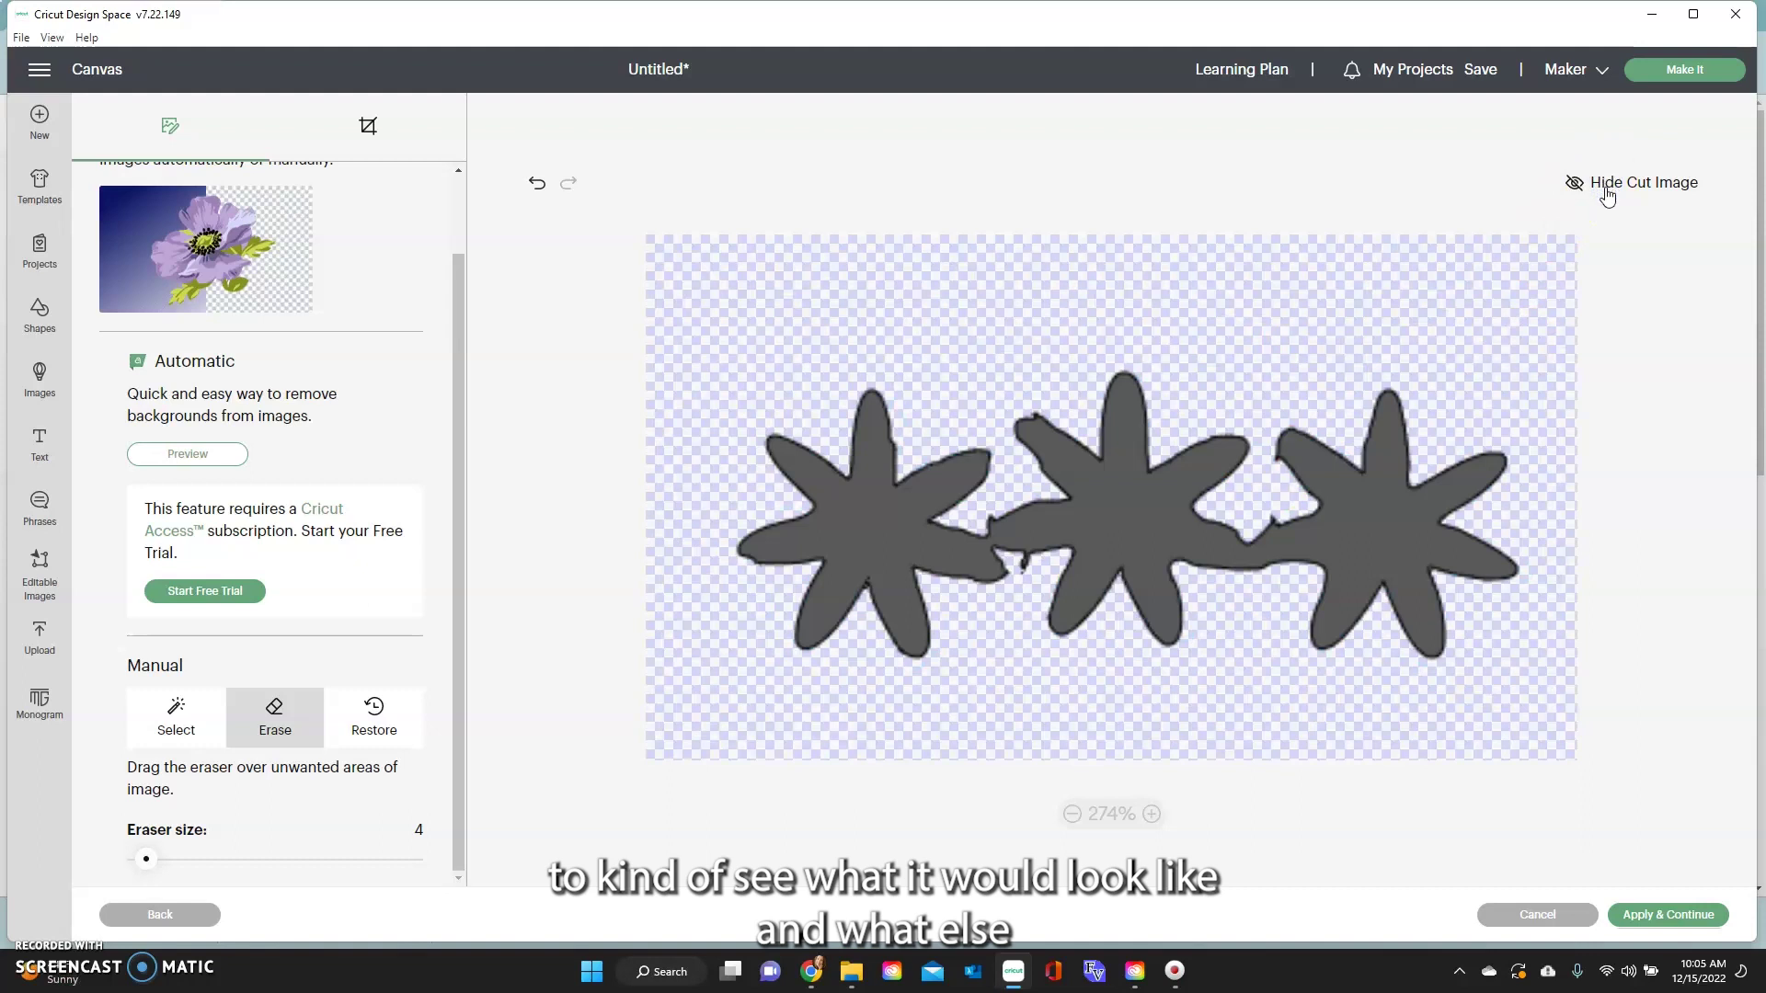
pyautogui.click(1608, 184)
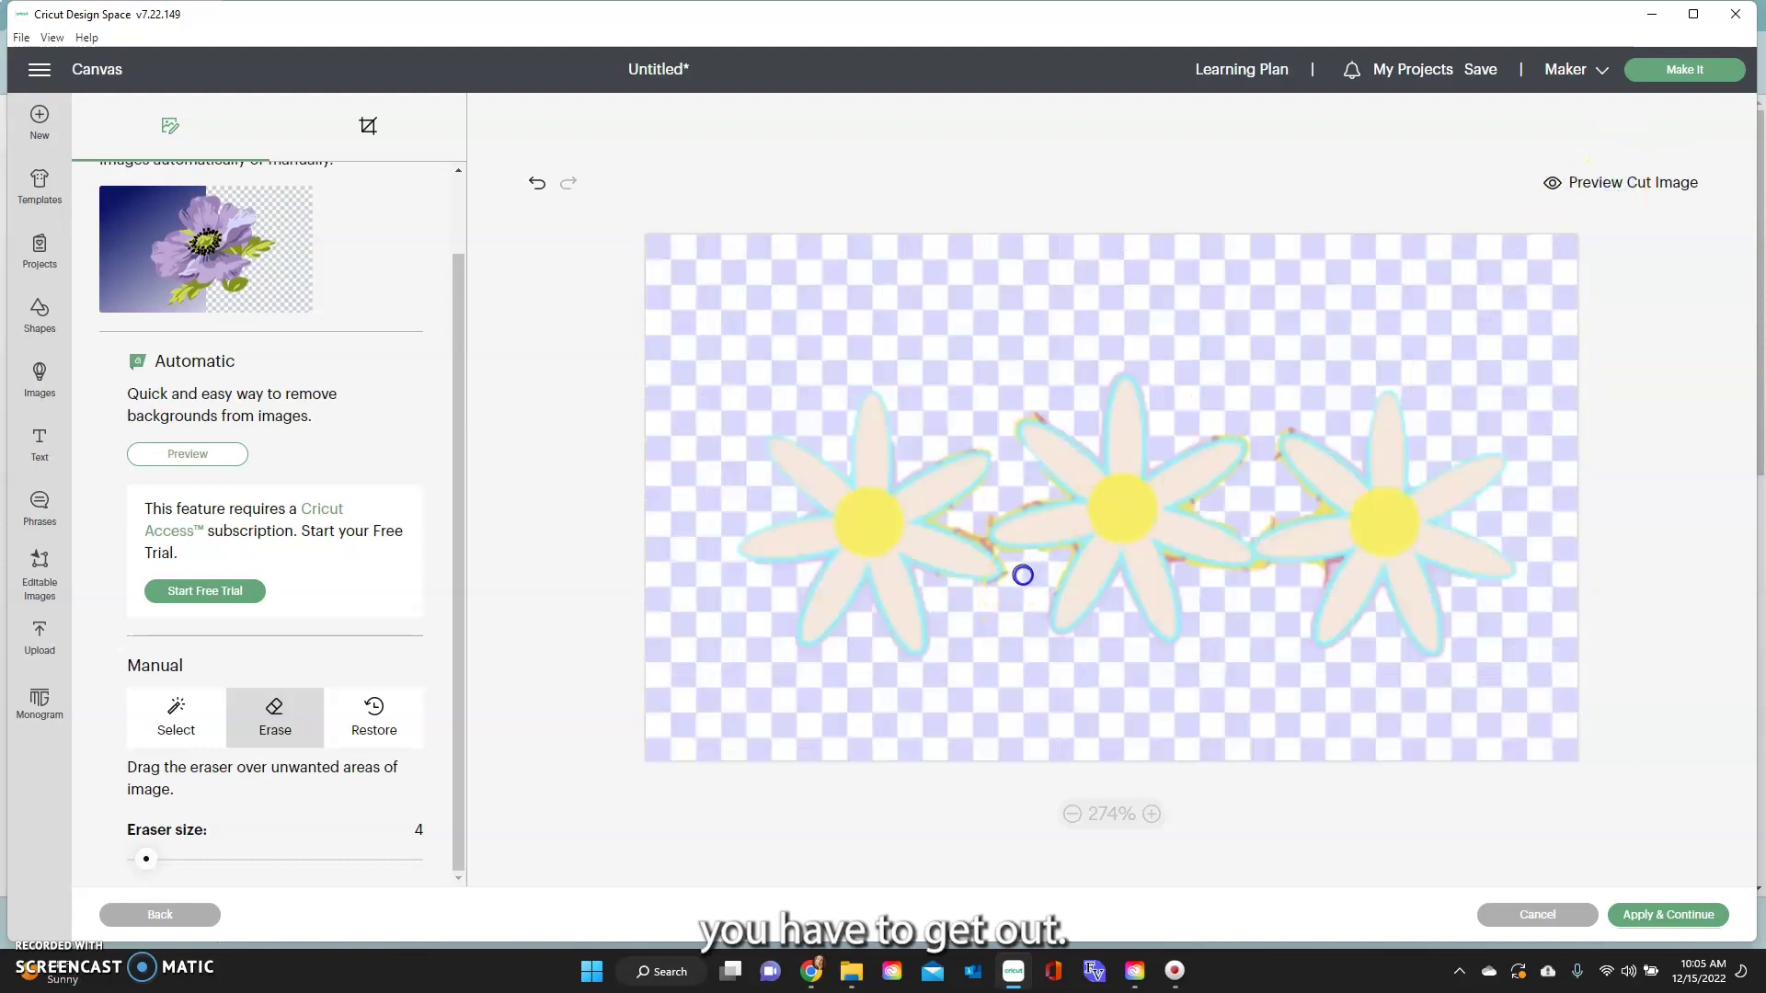
pyautogui.click(1183, 580)
# - Set the eraser size to 1 and clean the colored fringes along the daisy petal edges at close zoom
pyautogui.moveTo(146, 859); pyautogui.dragTo(127, 857)
pyautogui.scroll(3, 1005, 757)
pyautogui.moveTo(1008, 673)
pyautogui.mouseDown()
pyautogui.moveTo(1052, 627)
pyautogui.moveTo(1026, 659)
pyautogui.moveTo(1101, 621)
pyautogui.moveTo(1036, 656)
pyautogui.moveTo(1098, 699)
pyautogui.mouseUp()
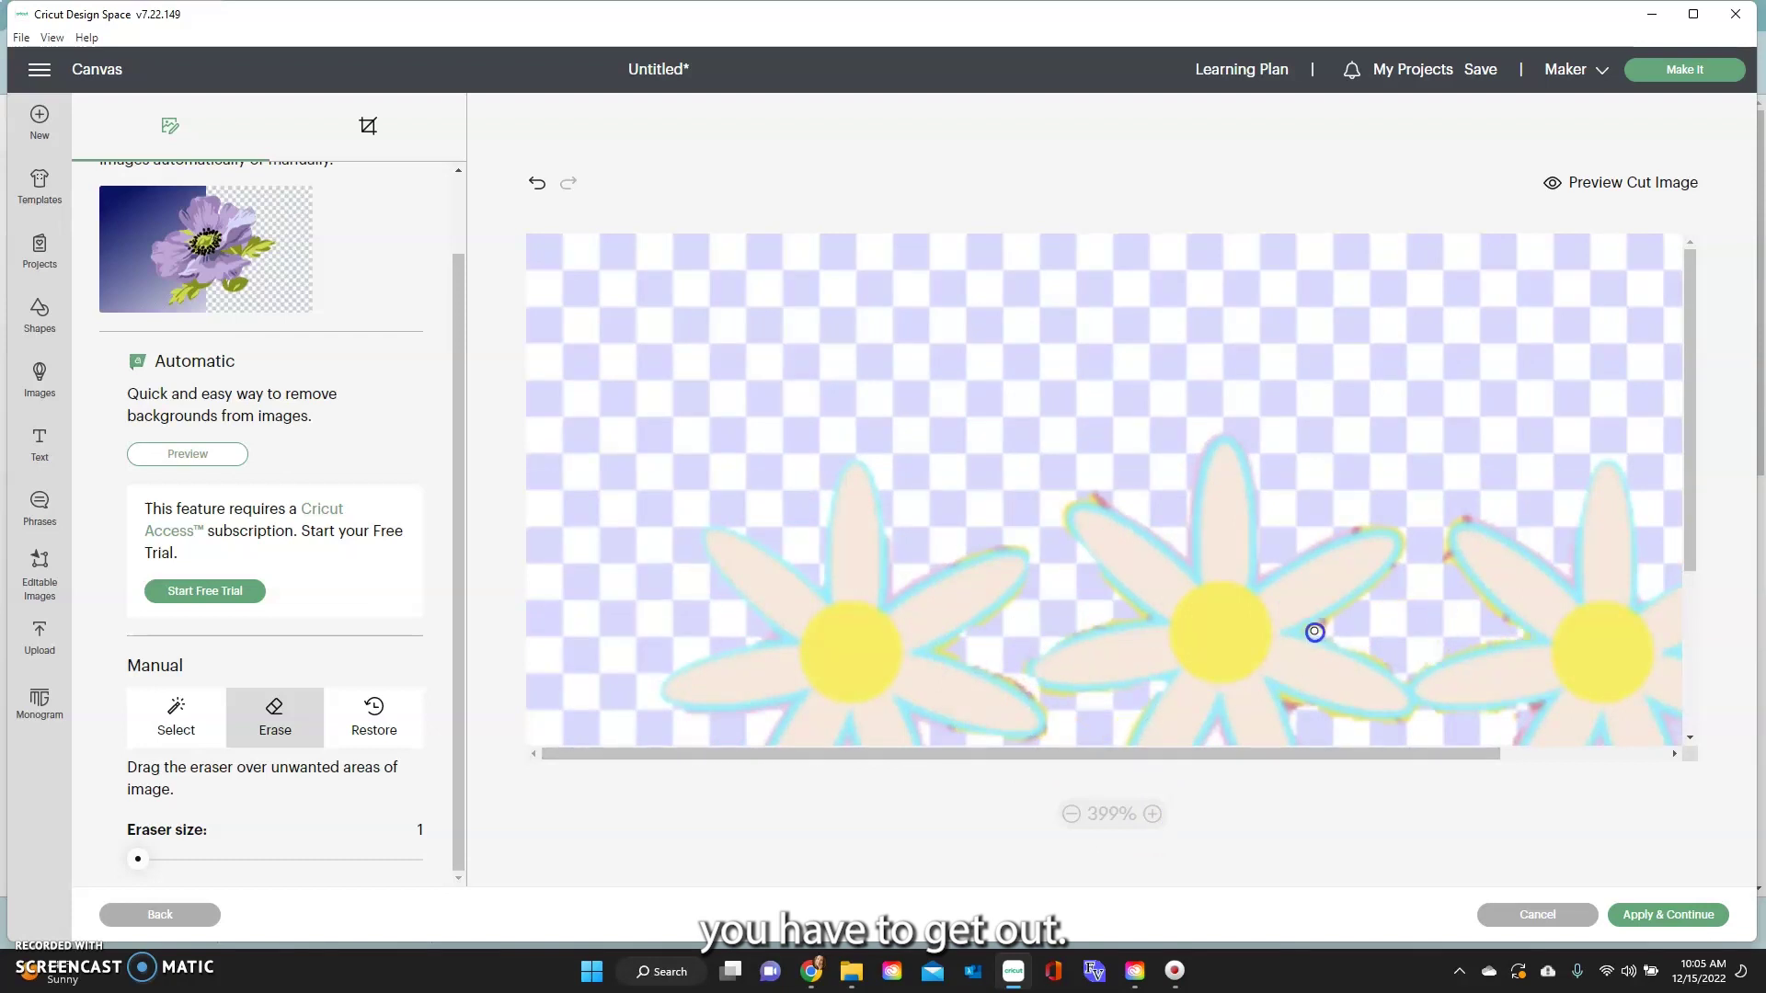
pyautogui.moveTo(1128, 505); pyautogui.dragTo(1077, 498)
pyautogui.scroll(-3, 1195, 662)
pyautogui.moveTo(1143, 643); pyautogui.dragTo(1128, 679)
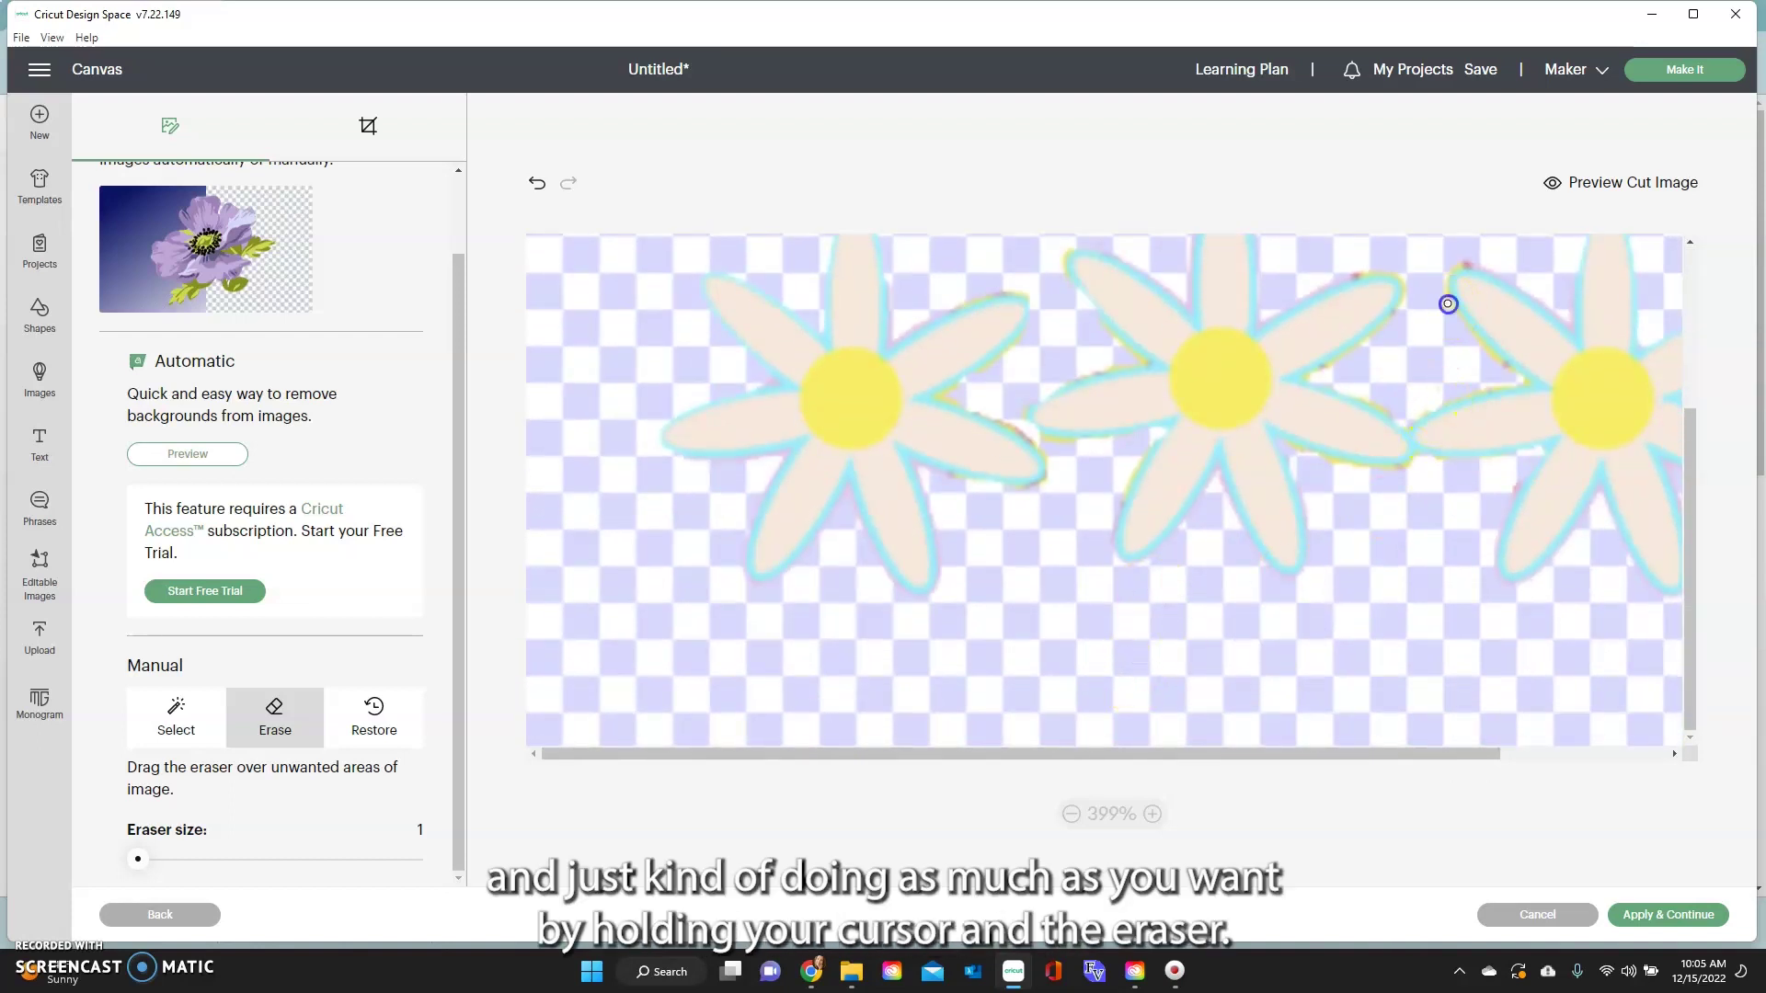
pyautogui.click(1317, 427)
# - Apply the edits, upload the three daisies as a Cut Image, and add them to the canvas
pyautogui.click(1664, 920)
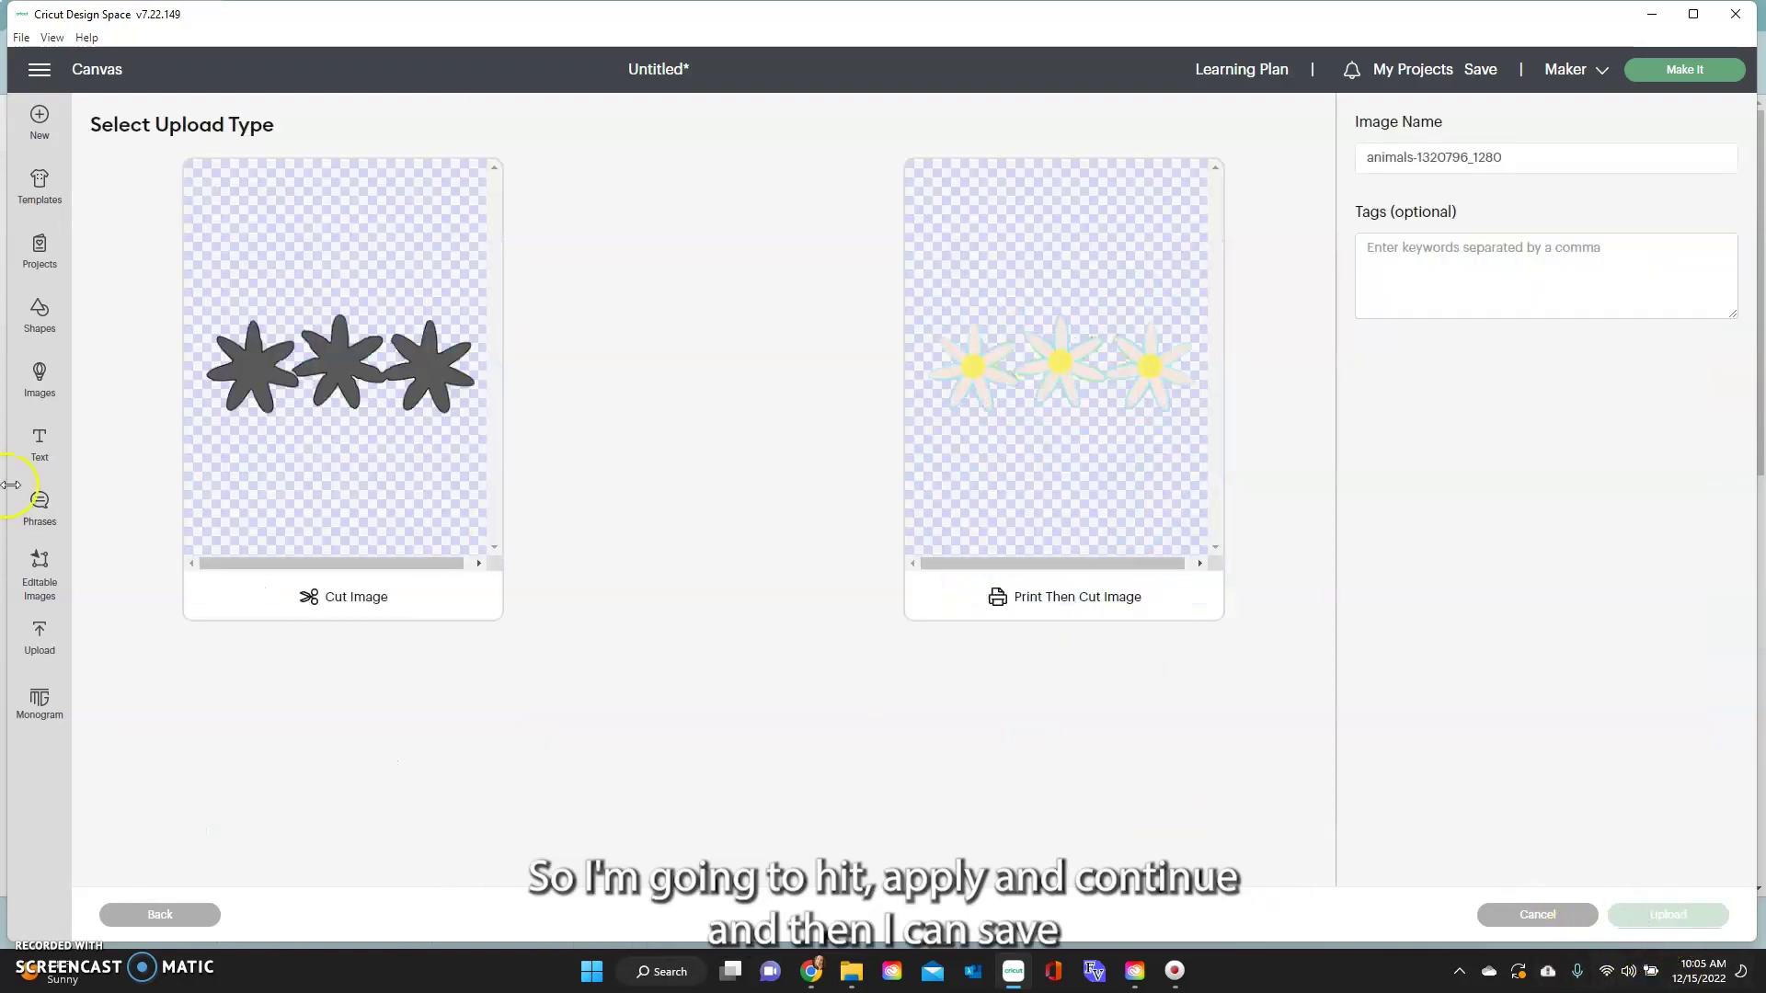
pyautogui.click(311, 433)
pyautogui.click(1644, 914)
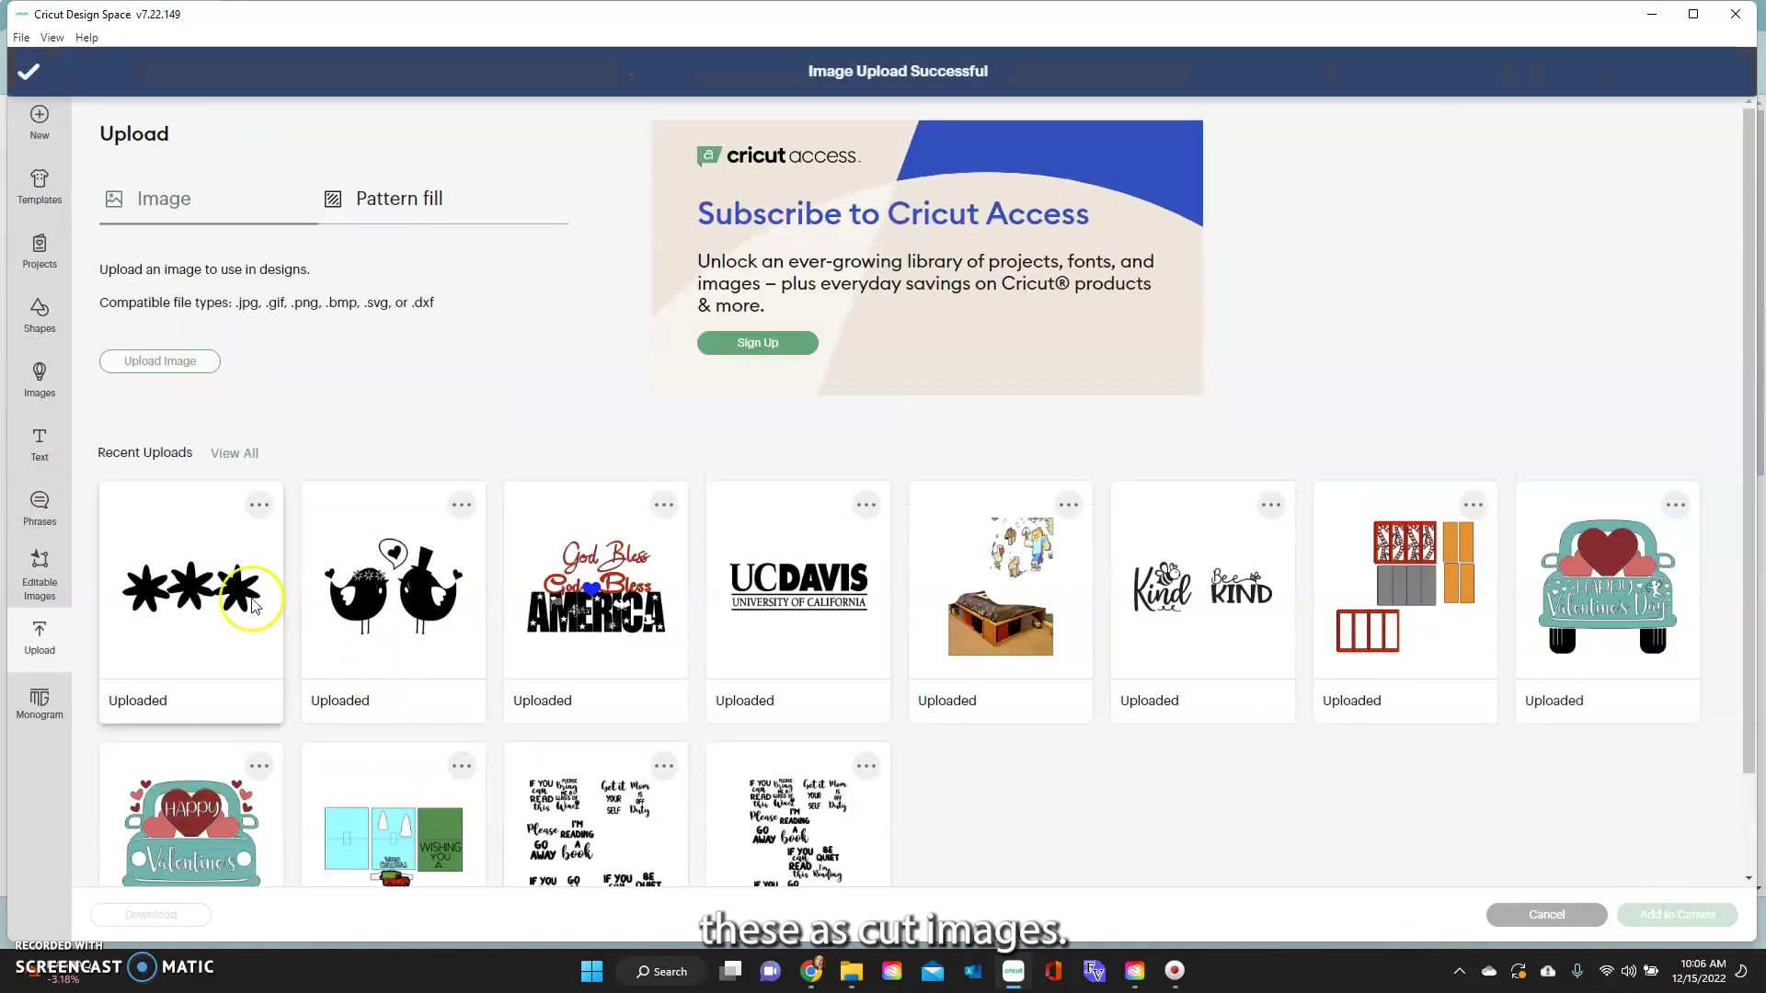
pyautogui.click(1688, 914)
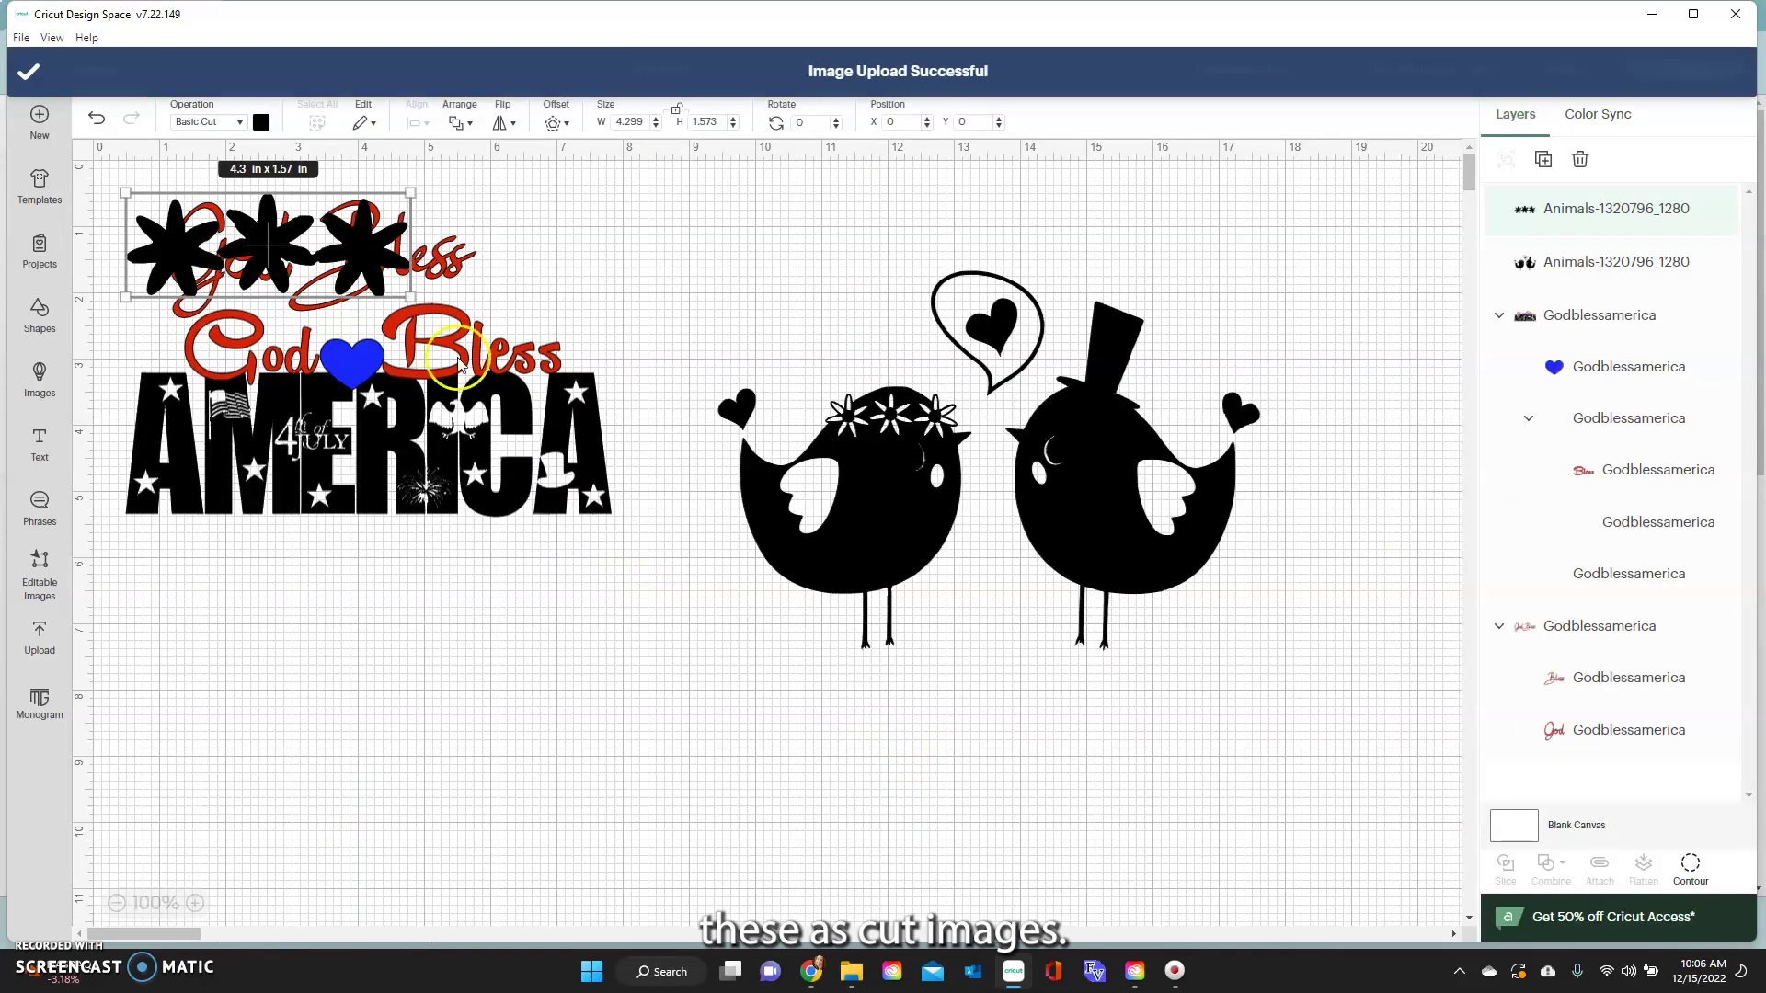
# - Color the daisies light purple, shrink them to about 2.02 × 0.74 in, and place them over the flower crown on the bird's head
pyautogui.moveTo(357, 266); pyautogui.dragTo(888, 487)
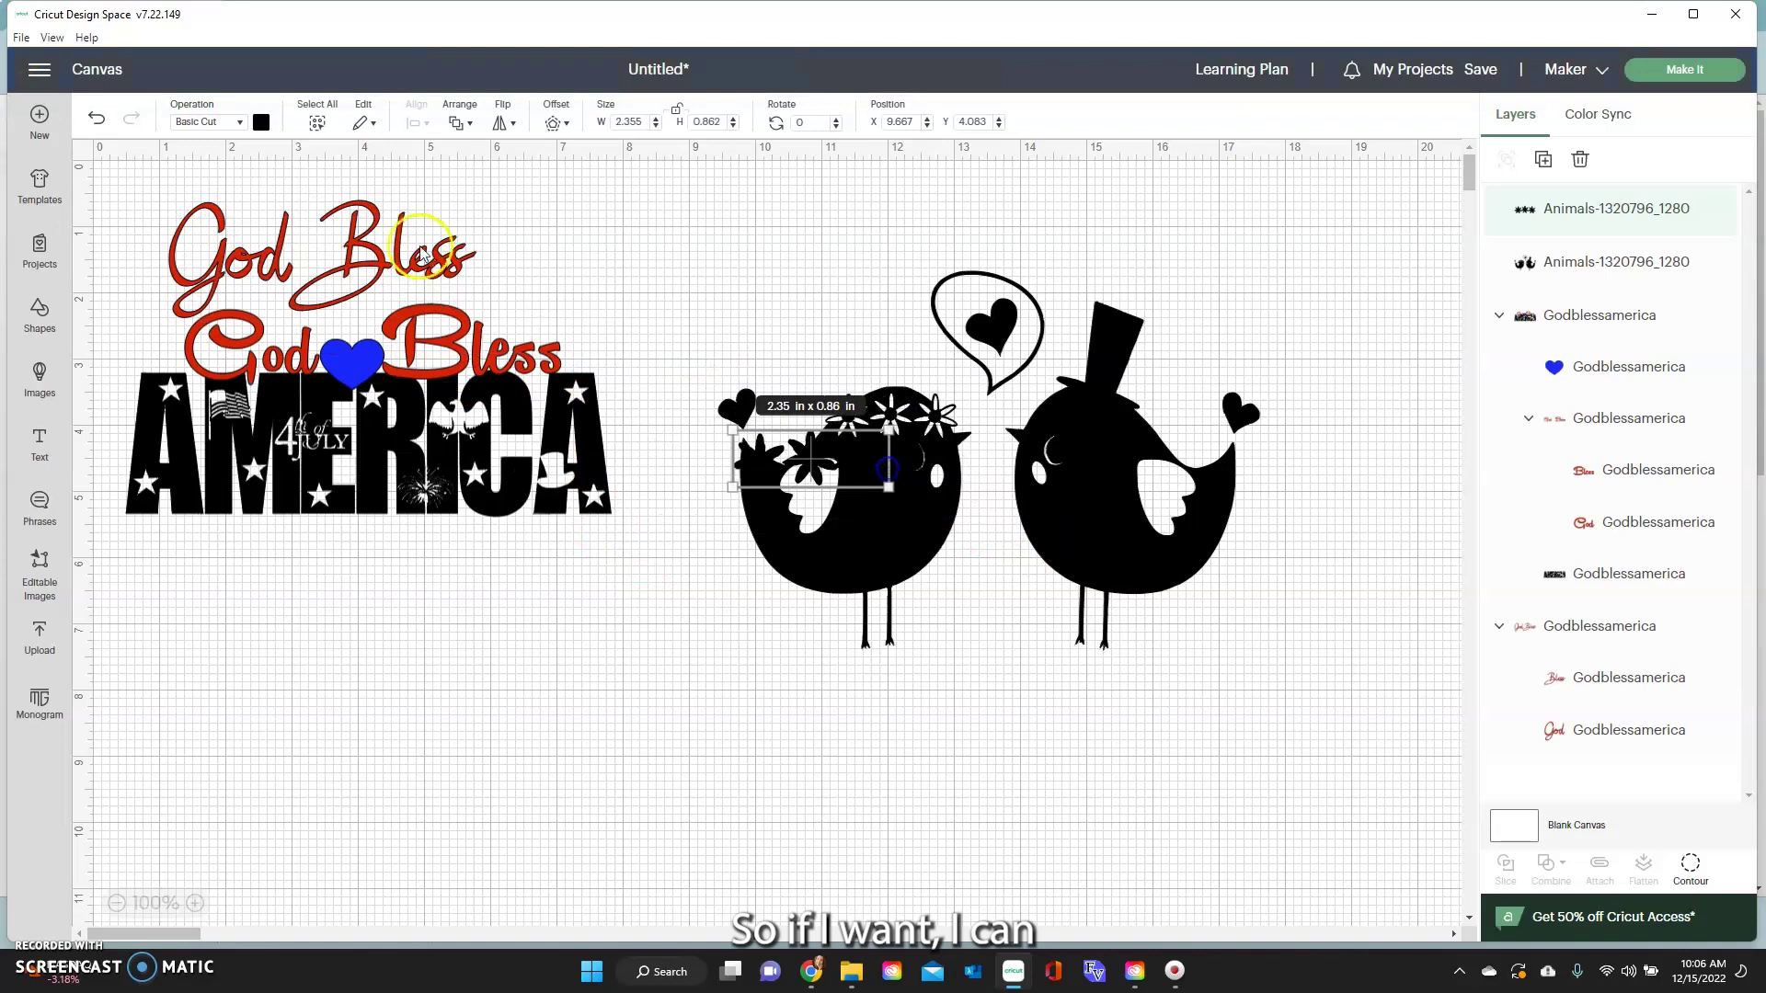
pyautogui.click(261, 122)
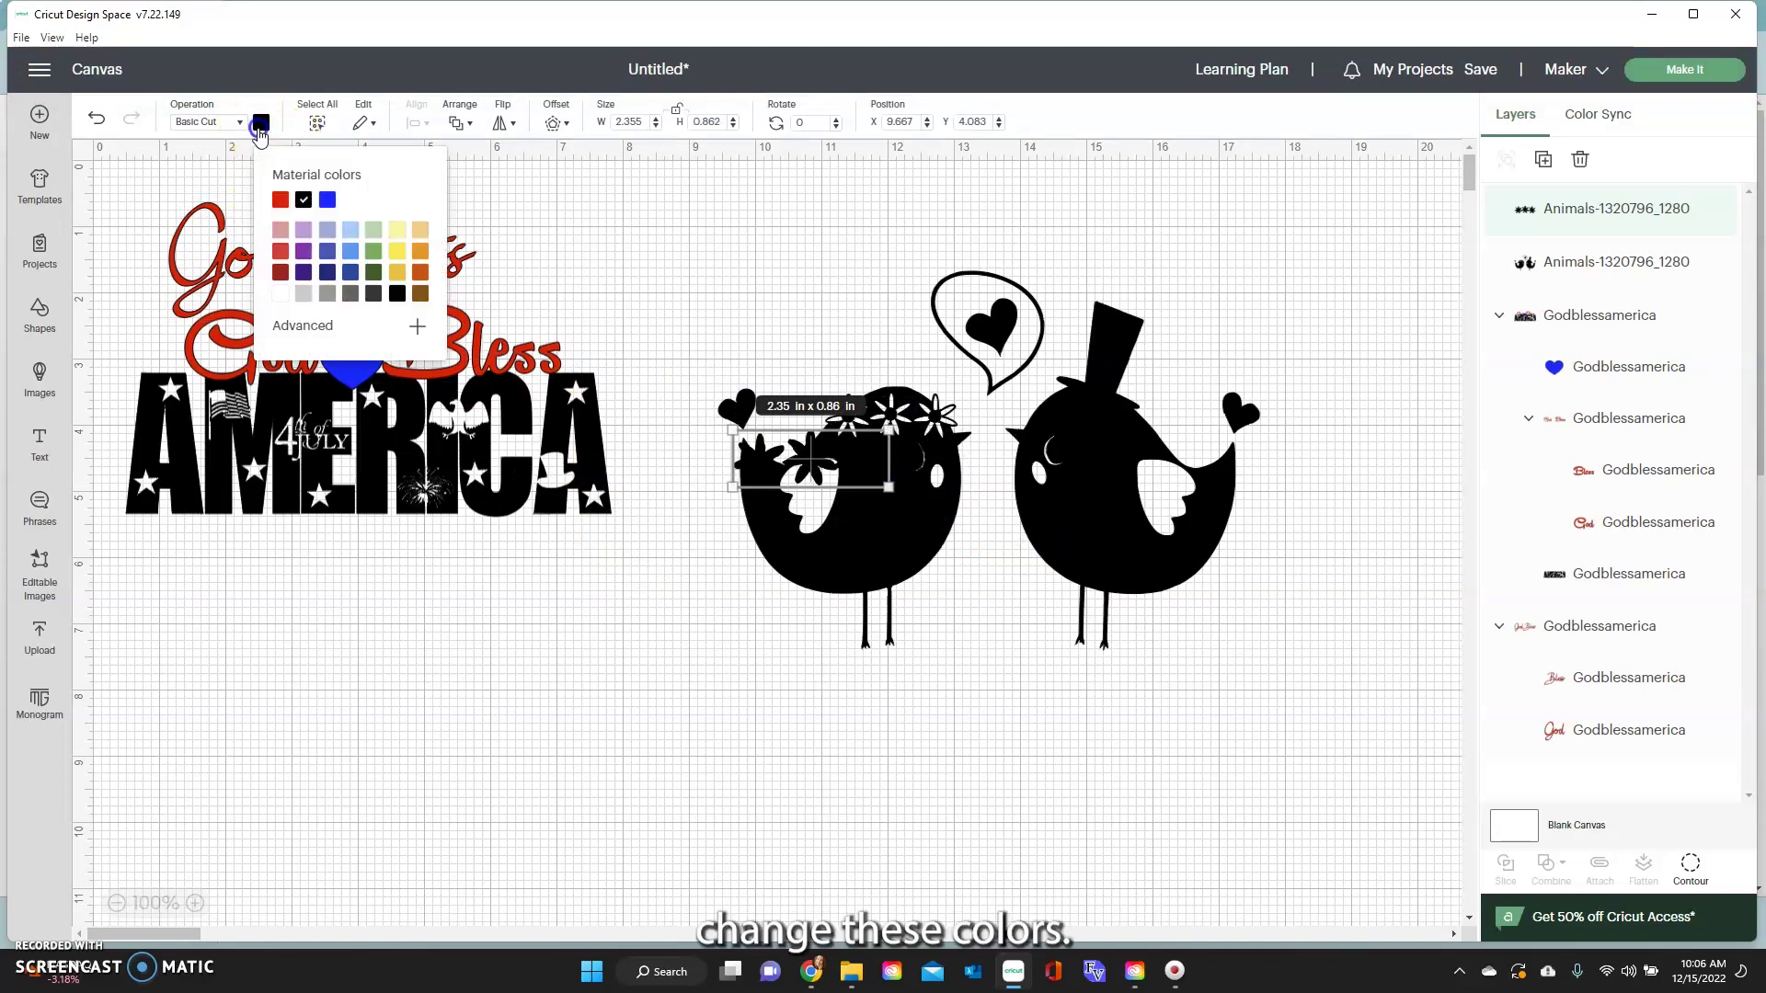
pyautogui.click(310, 232)
pyautogui.moveTo(889, 486); pyautogui.dragTo(943, 426)
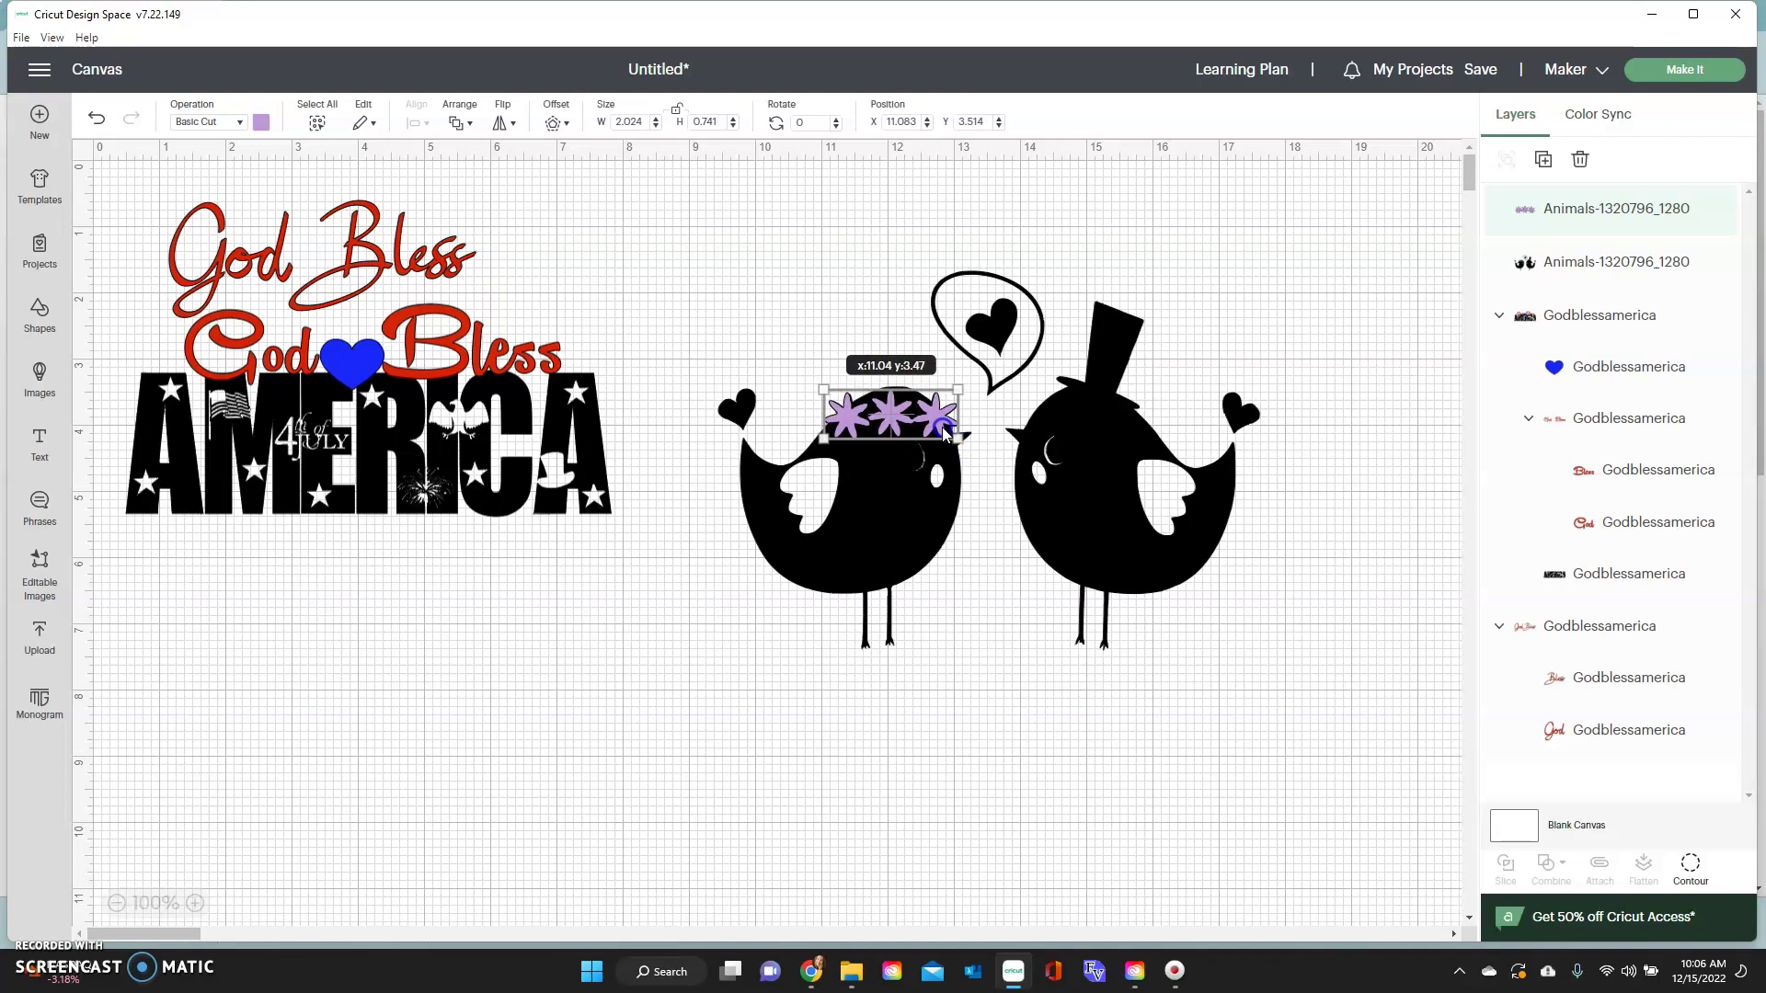
# - Nudge the lovebirds silhouette beneath the purple daisies to about X 9.35, Y 1.69
pyautogui.click(870, 294)
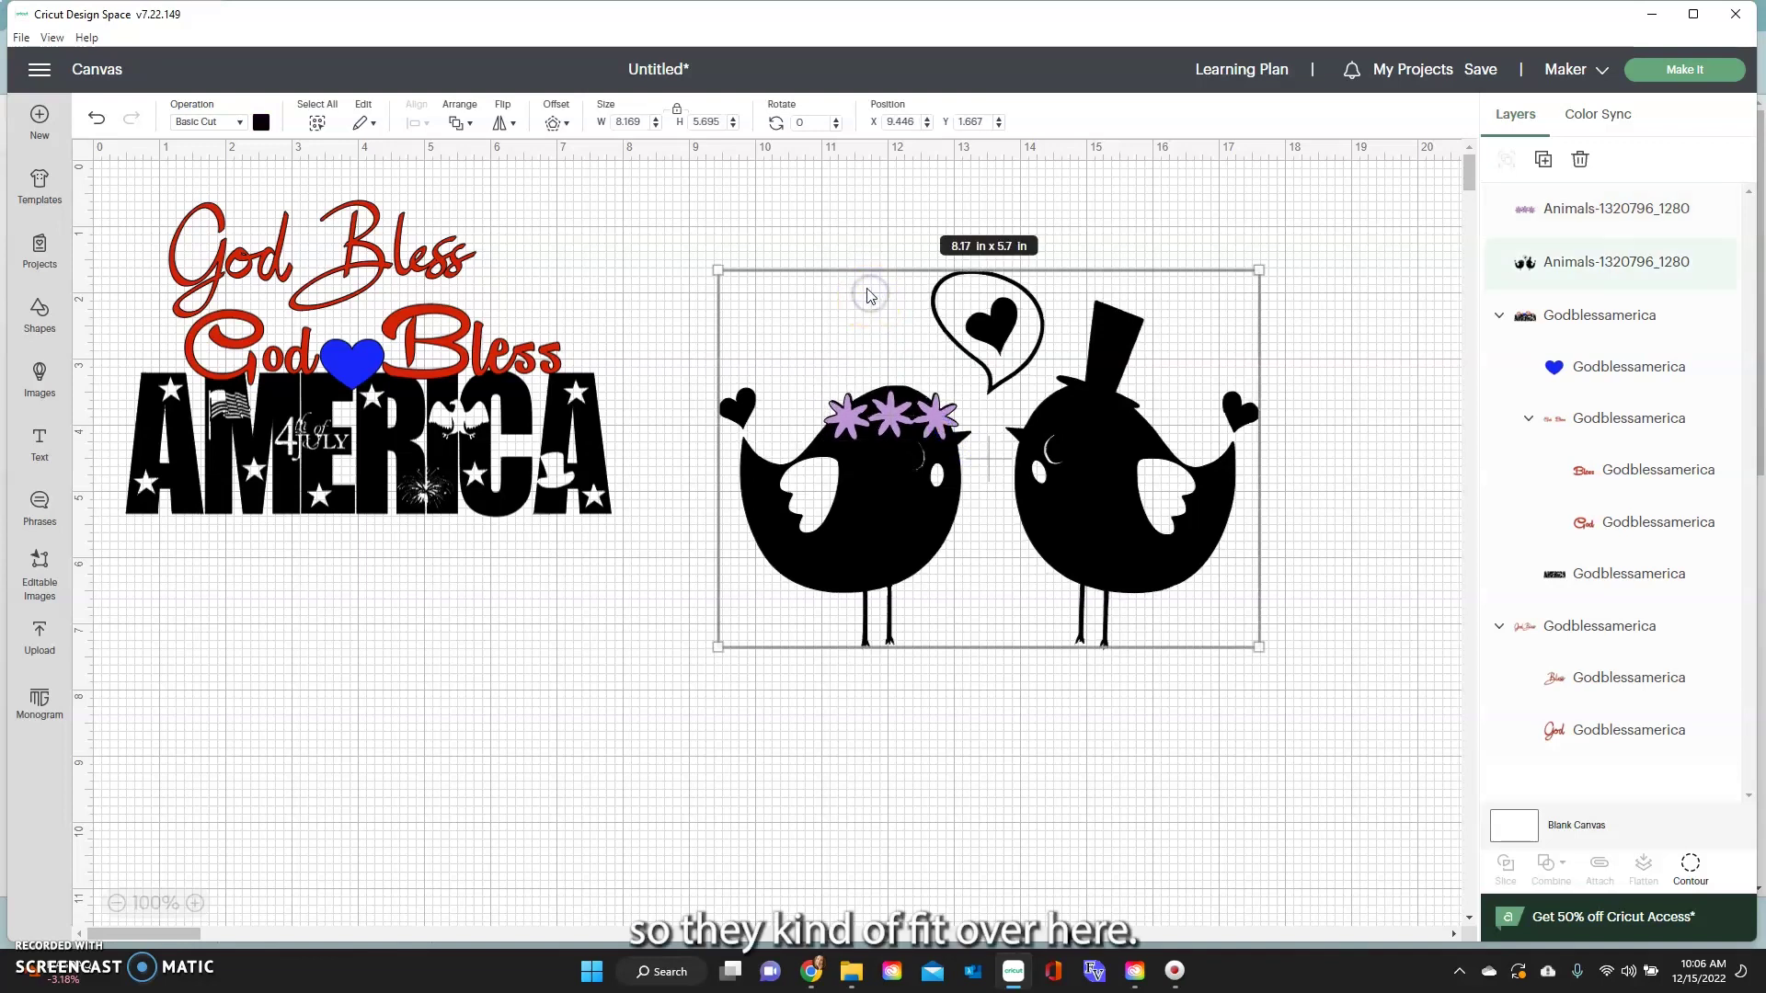
pyautogui.click(814, 213)
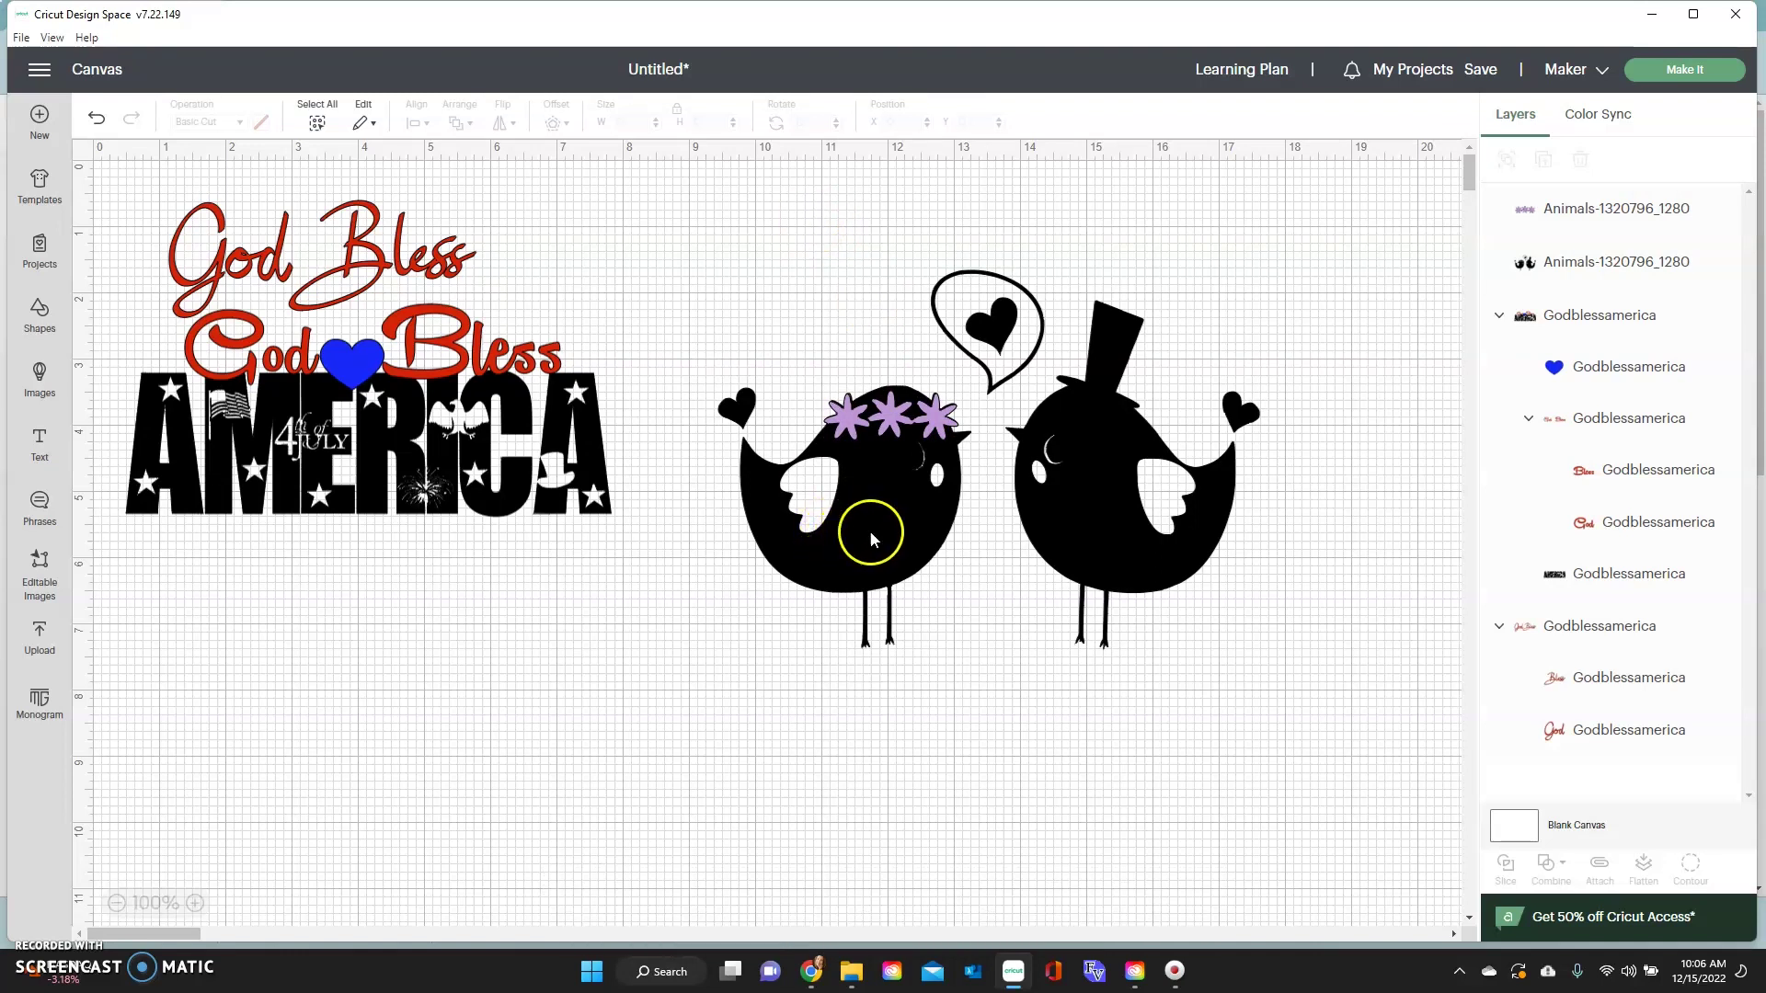
pyautogui.moveTo(869, 537); pyautogui.dragTo(872, 550)
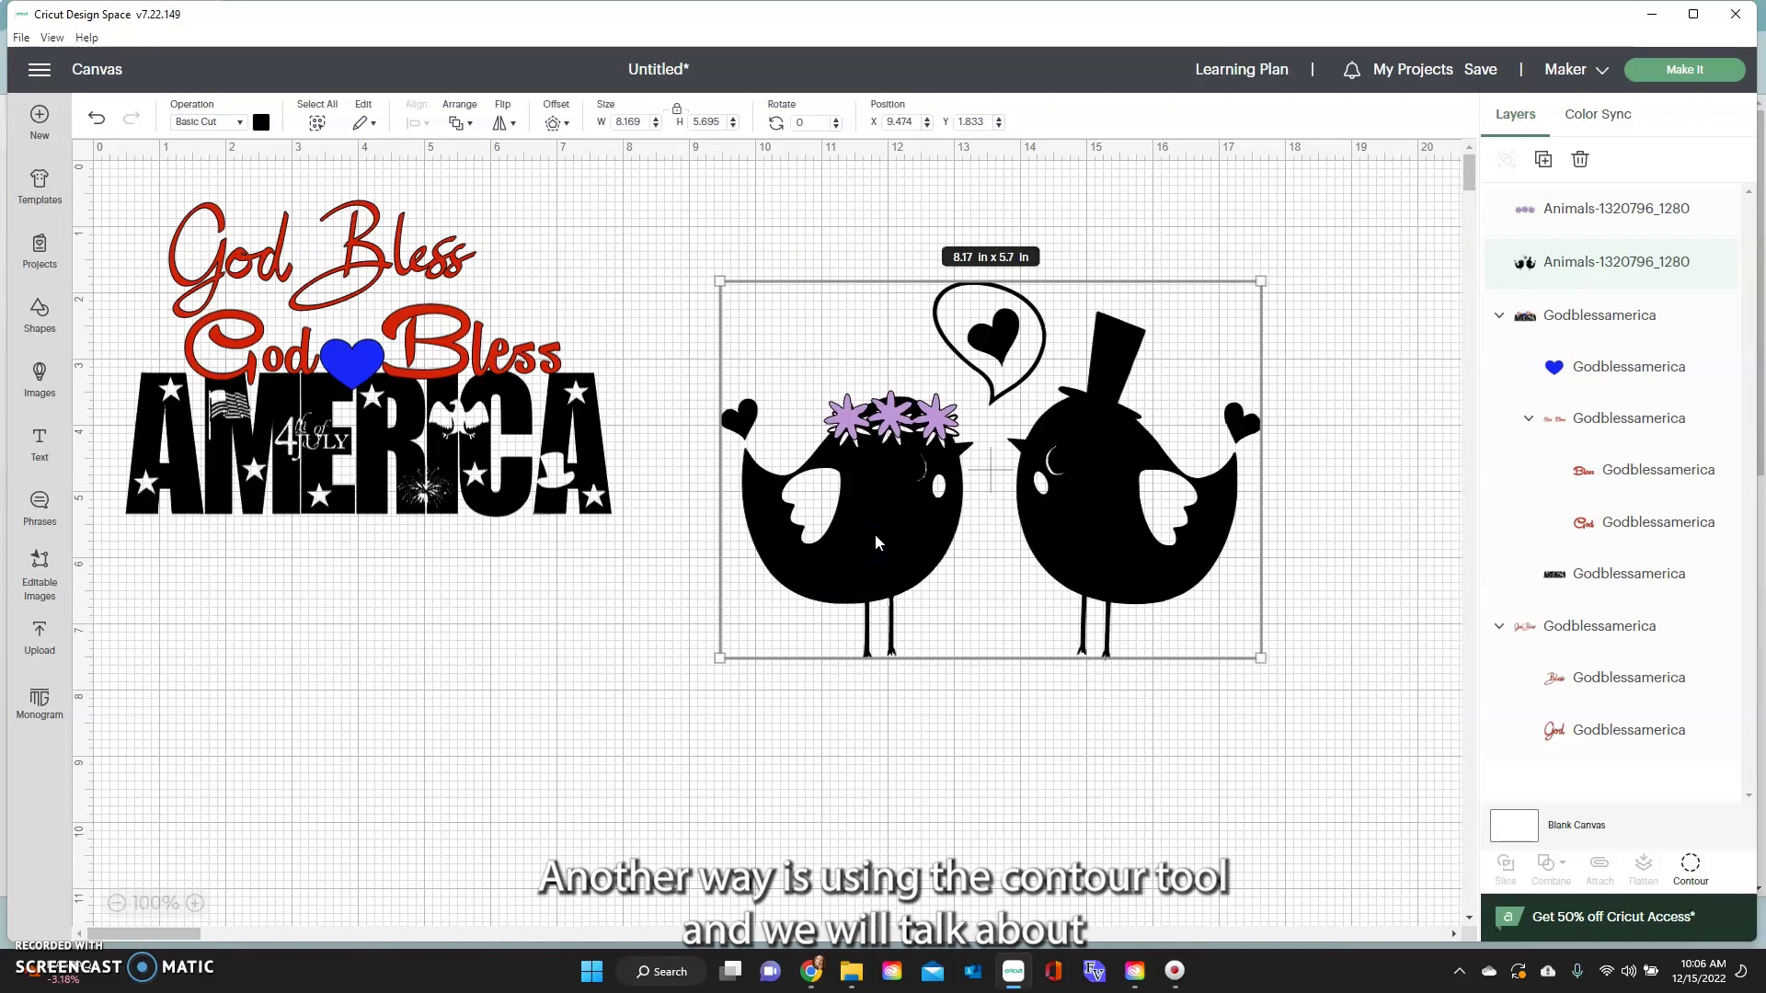
pyautogui.moveTo(876, 536); pyautogui.dragTo(868, 530)
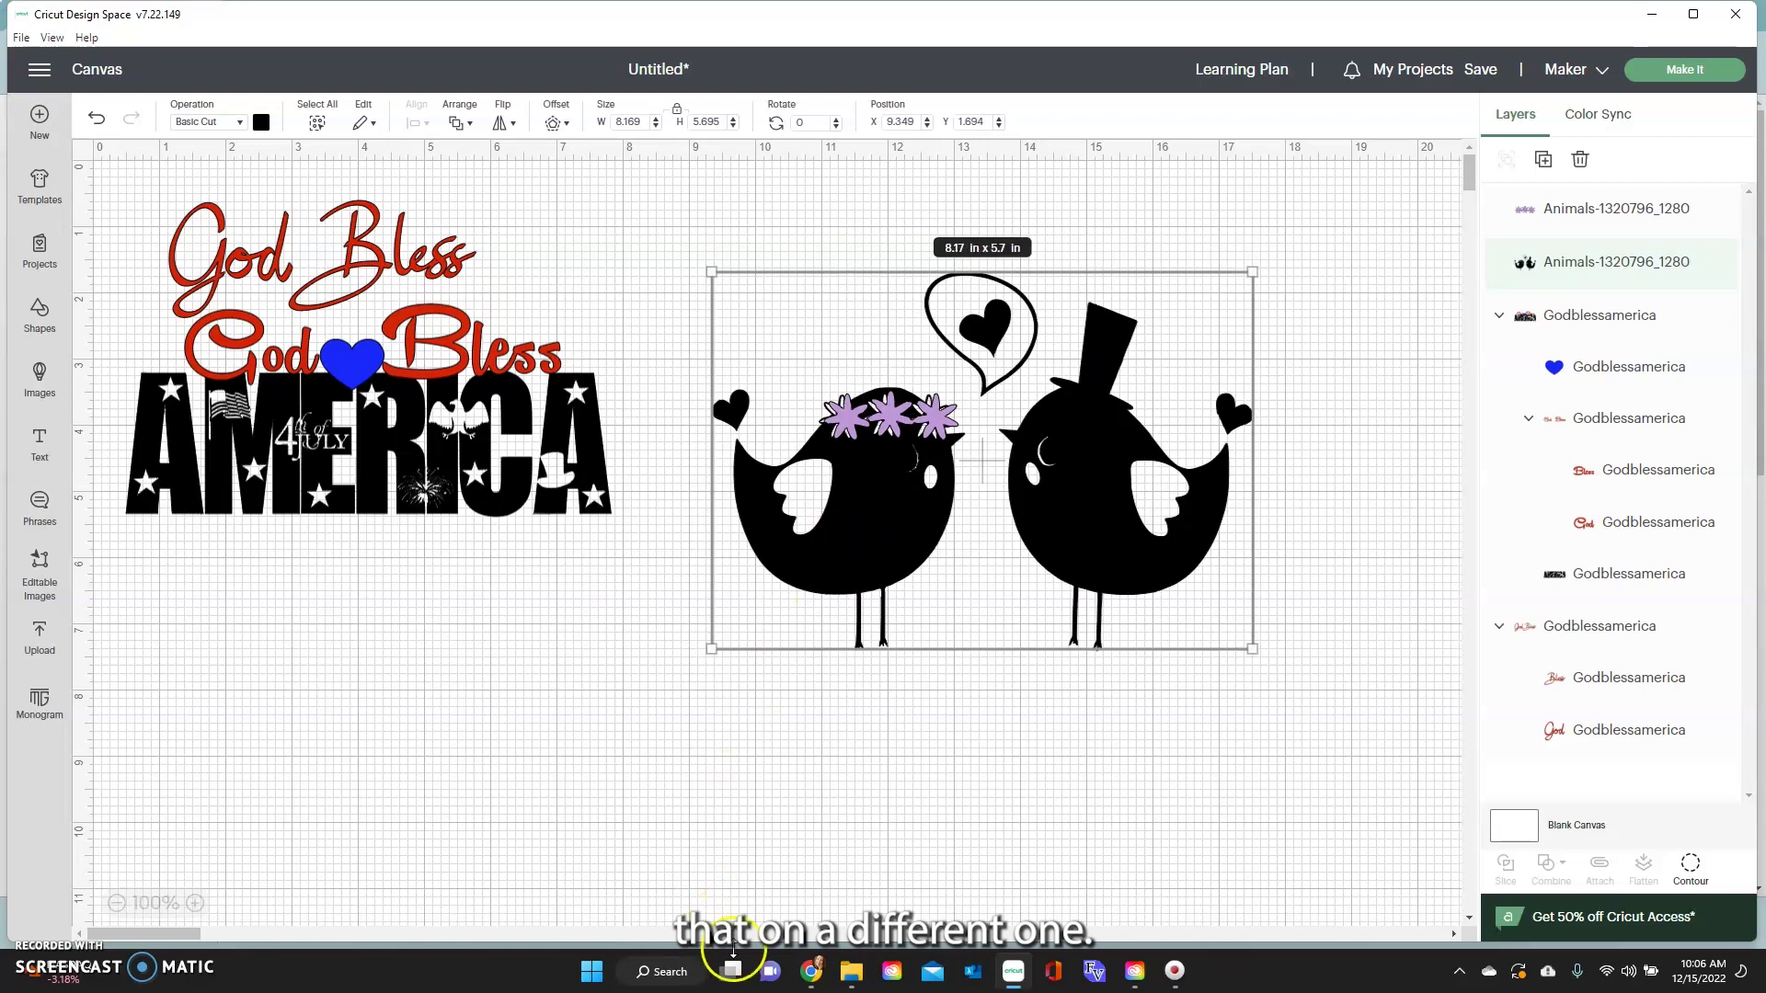
# - Switch to Chrome, browse Pixabay illustrations for "love" in a new tab, and open the Couple Love Proposal silhouette illustration
pyautogui.moveTo(807, 975)
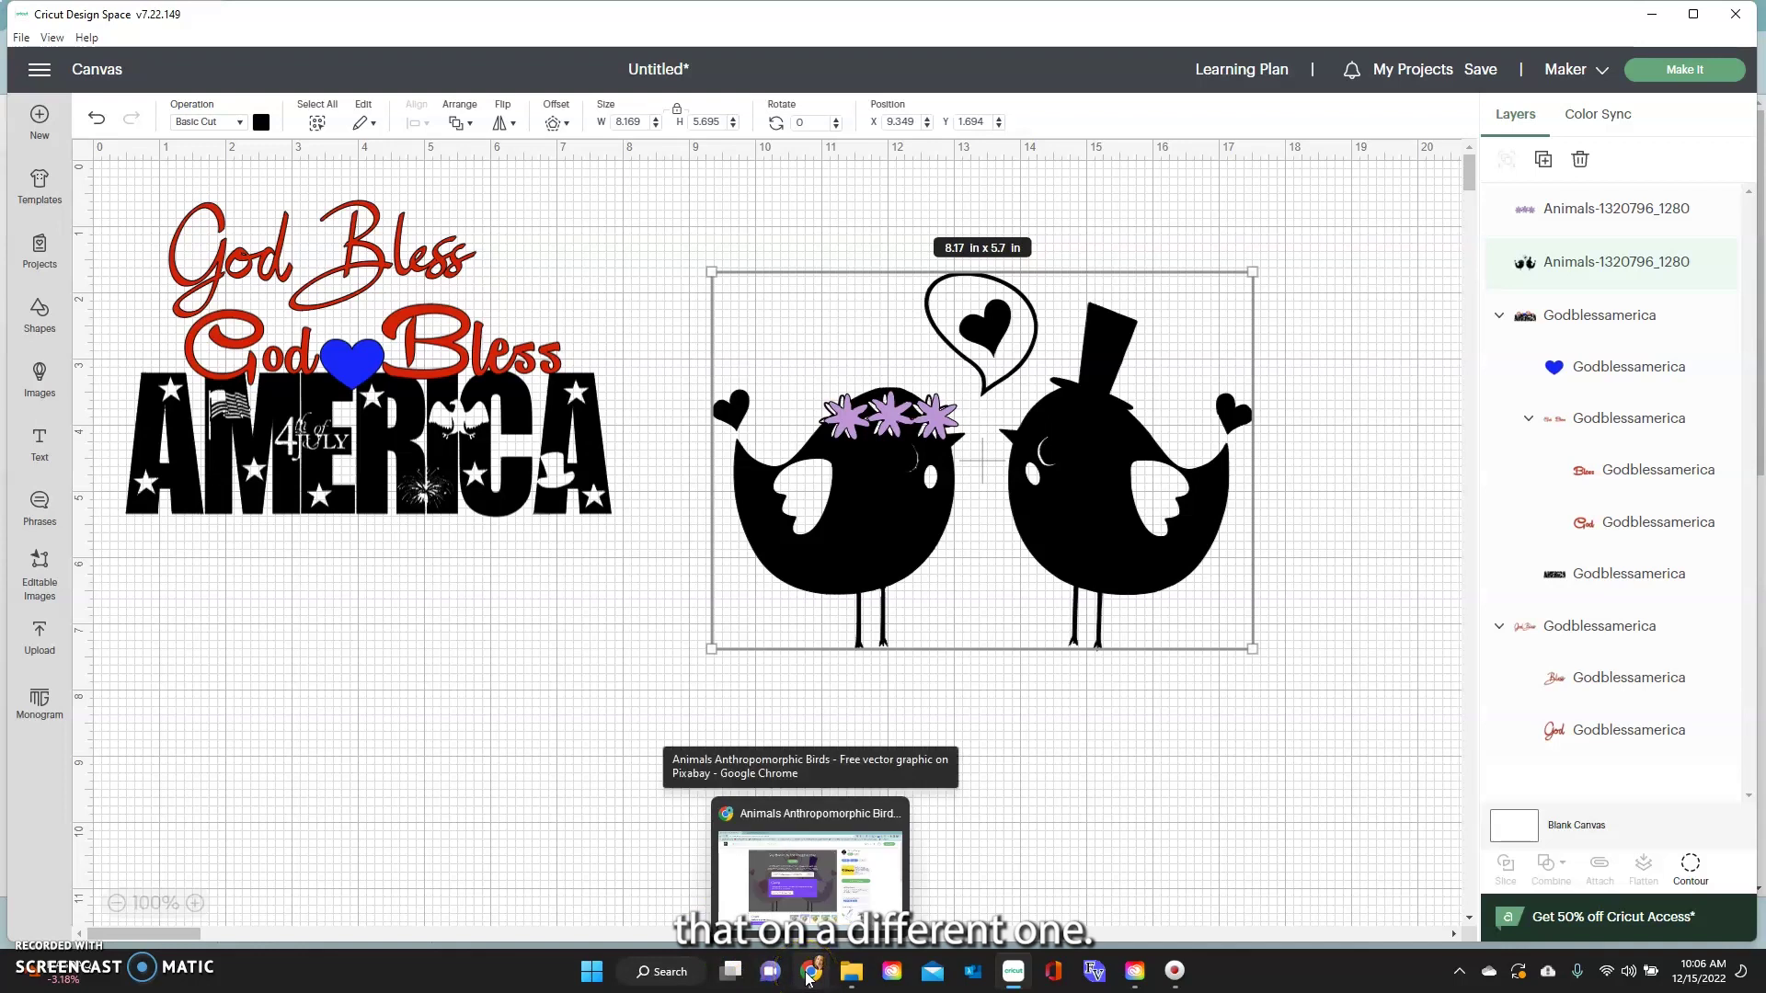
pyautogui.click(807, 975)
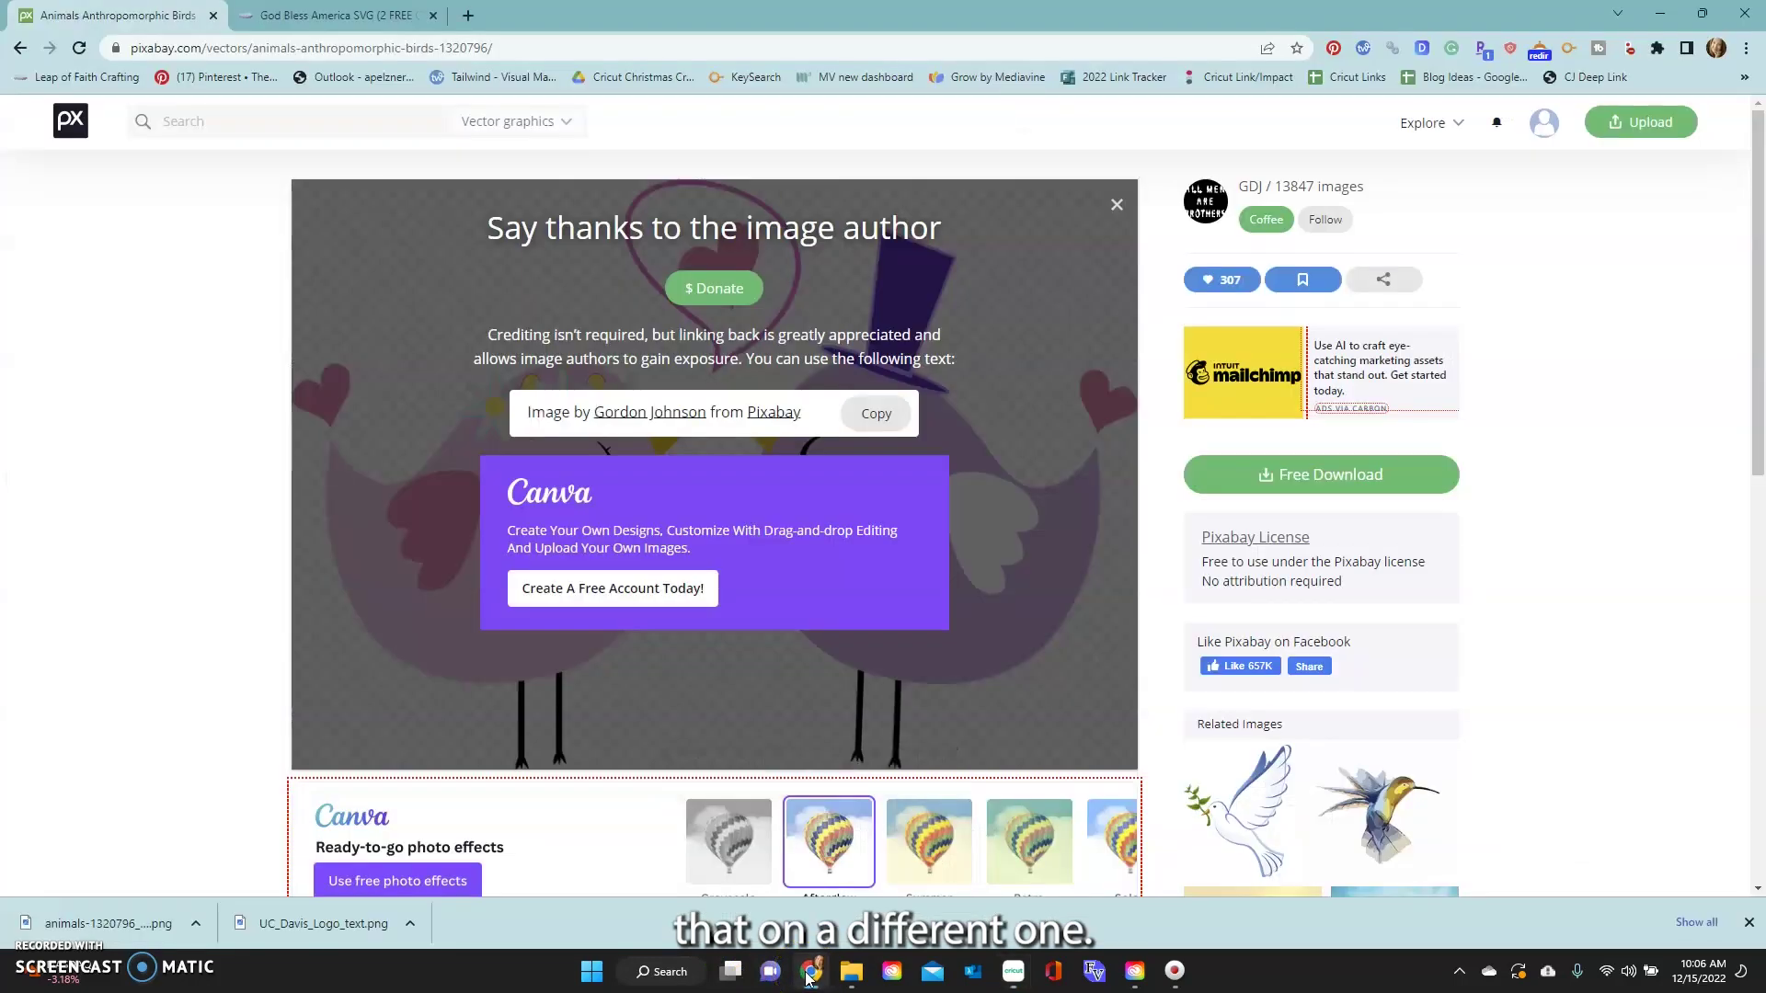
pyautogui.click(296, 16)
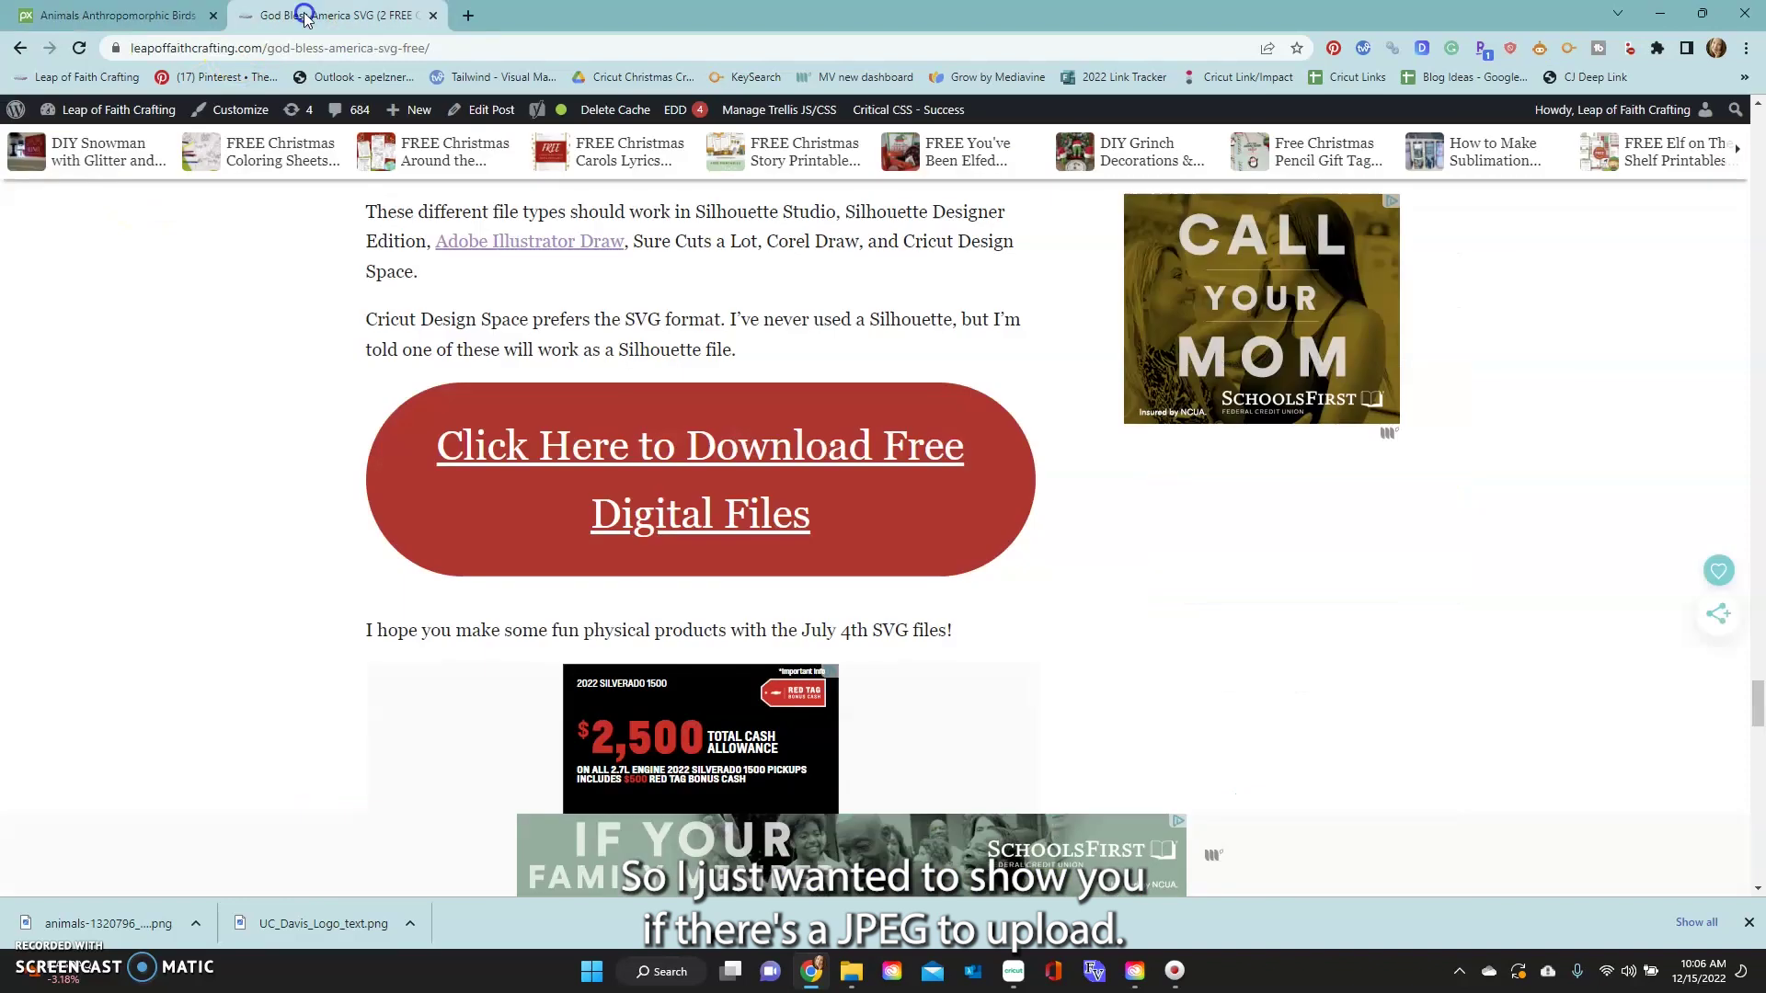
pyautogui.click(469, 17)
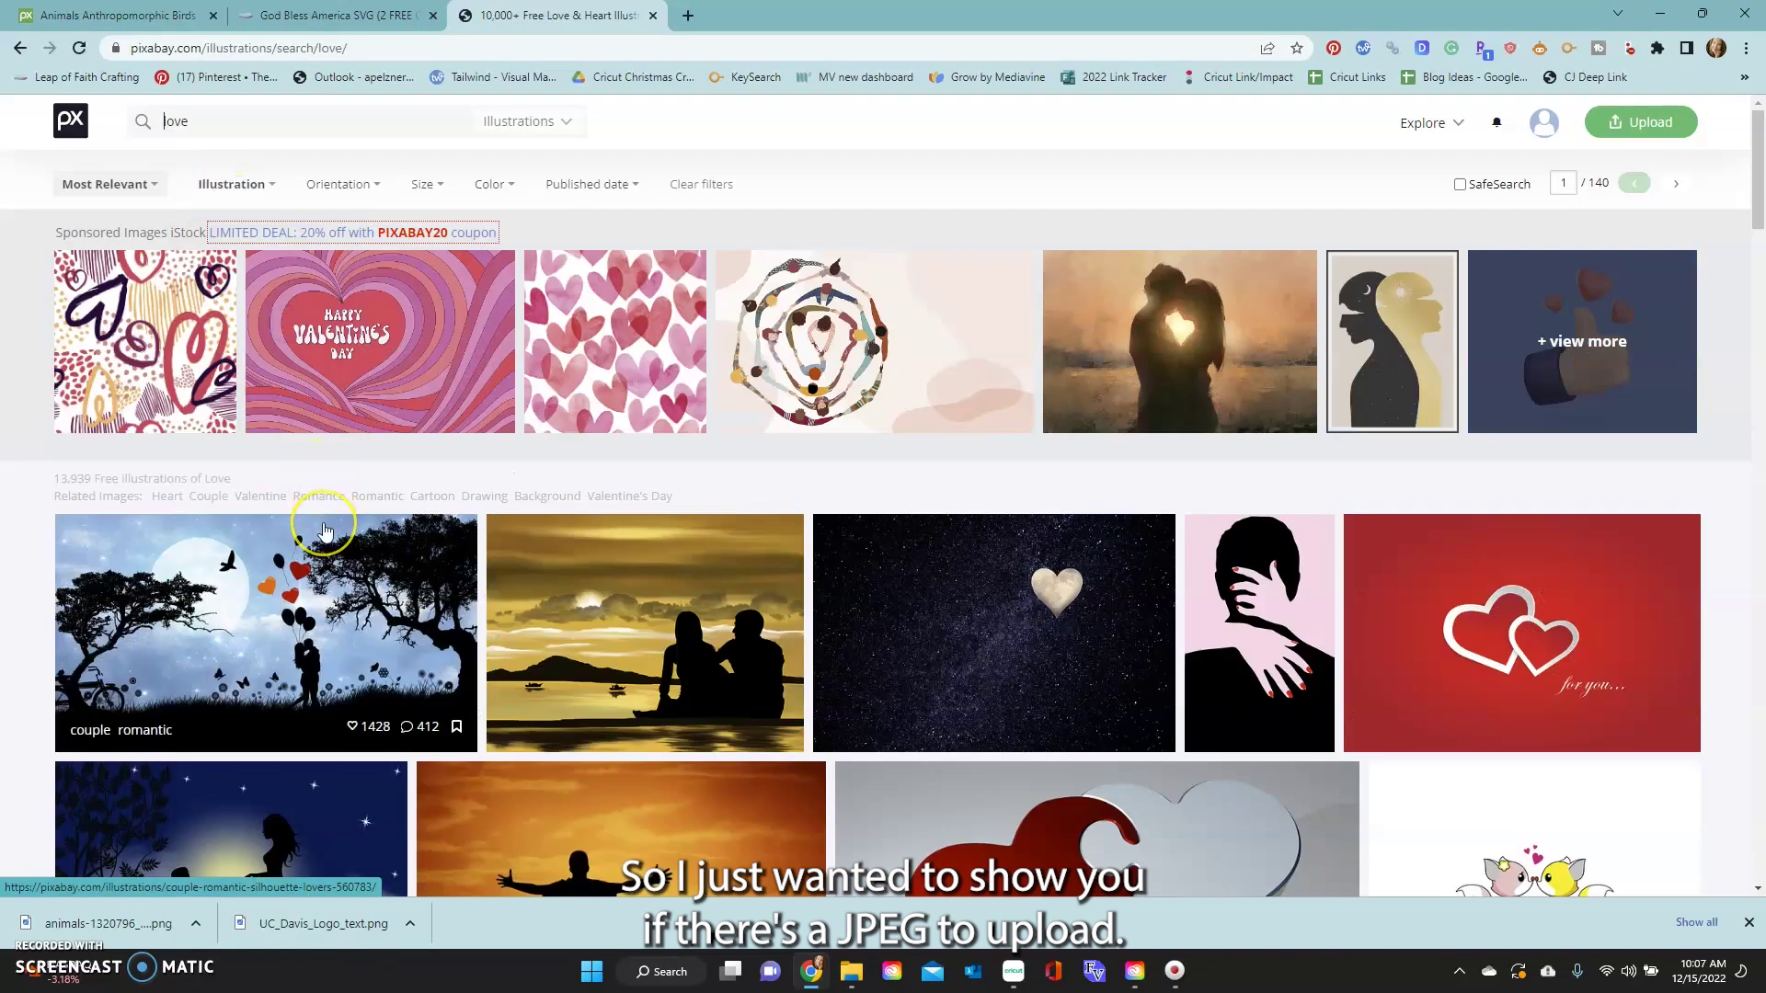
pyautogui.scroll(-2, 325, 538)
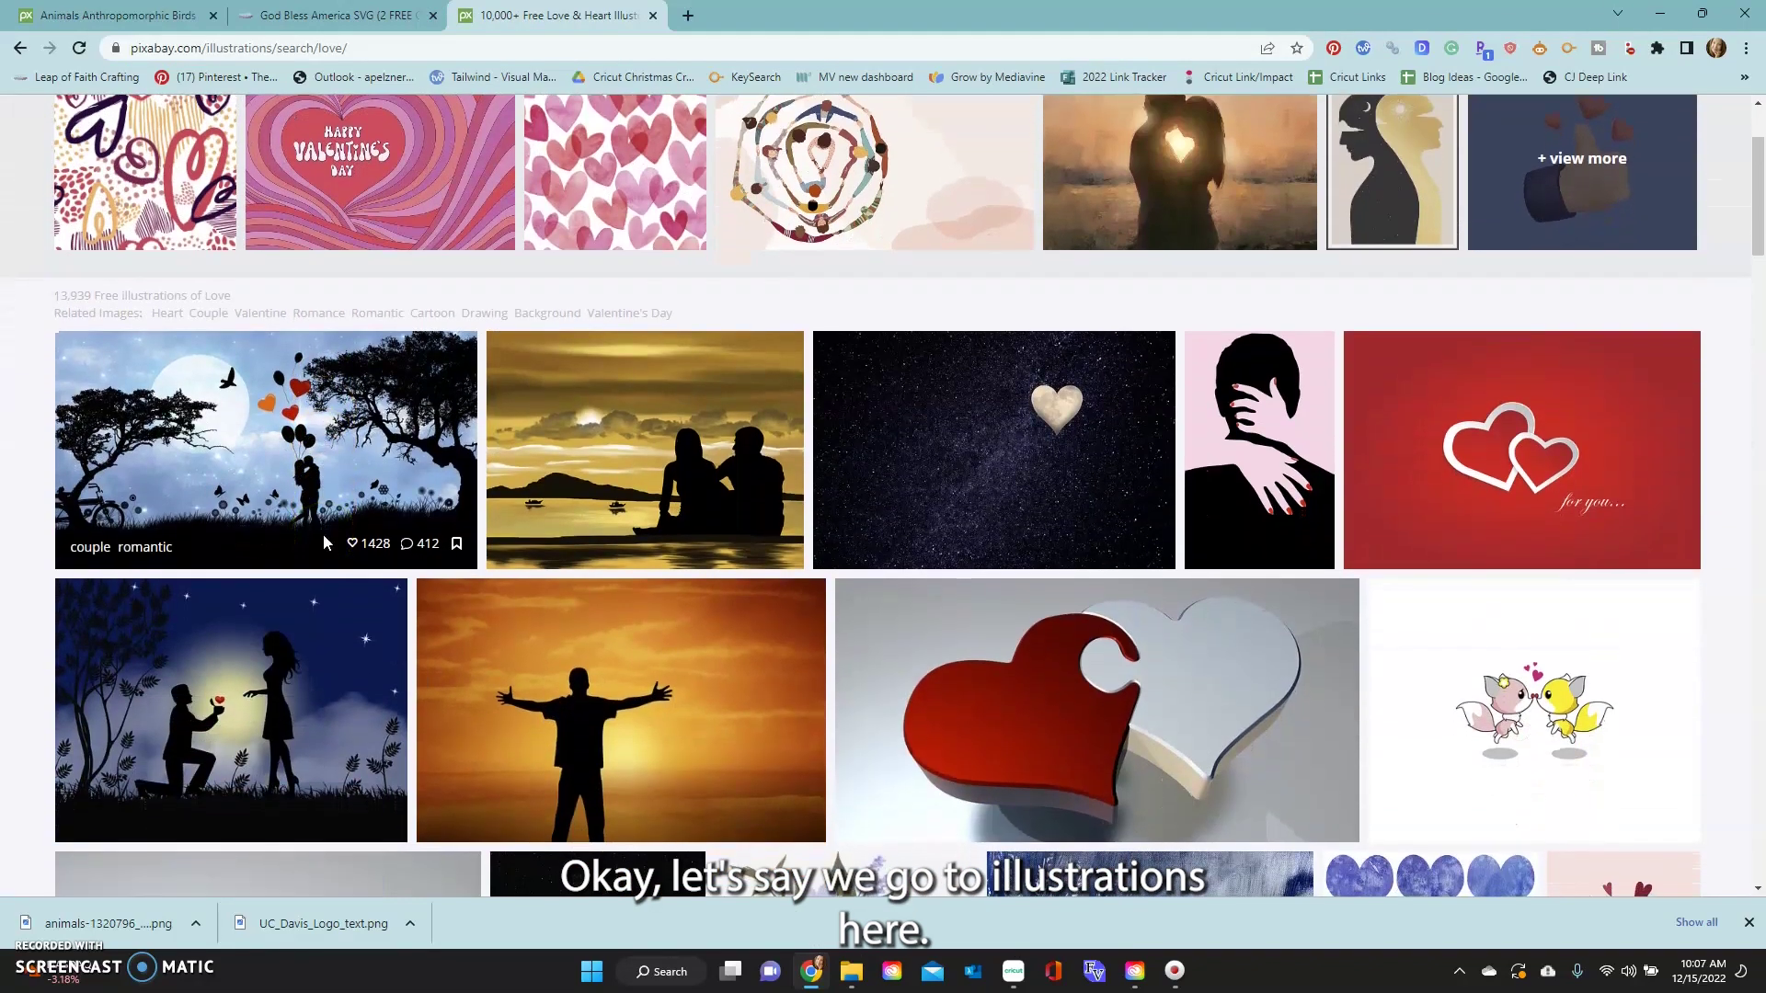
pyautogui.scroll(-4, 323, 533)
pyautogui.click(326, 340)
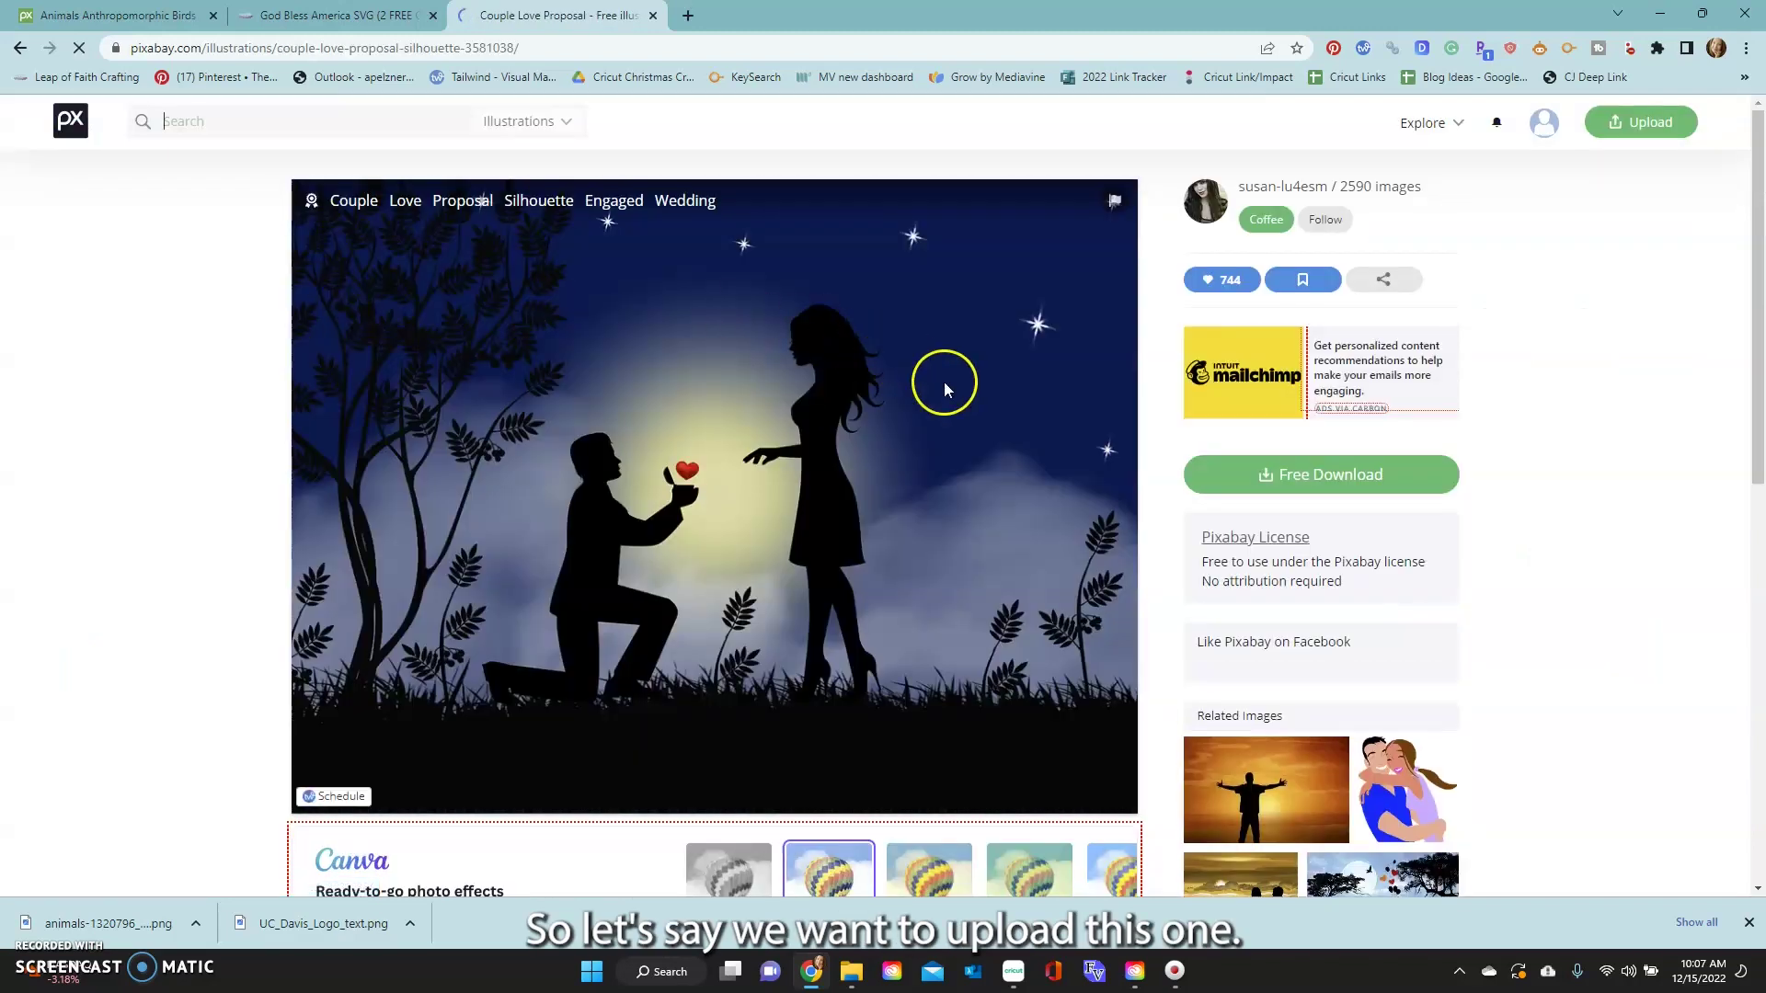
# - Download the Couple Love Proposal illustration as a 1920×1440 JPG and close the image viewer window that opens over the browser
pyautogui.click(1210, 471)
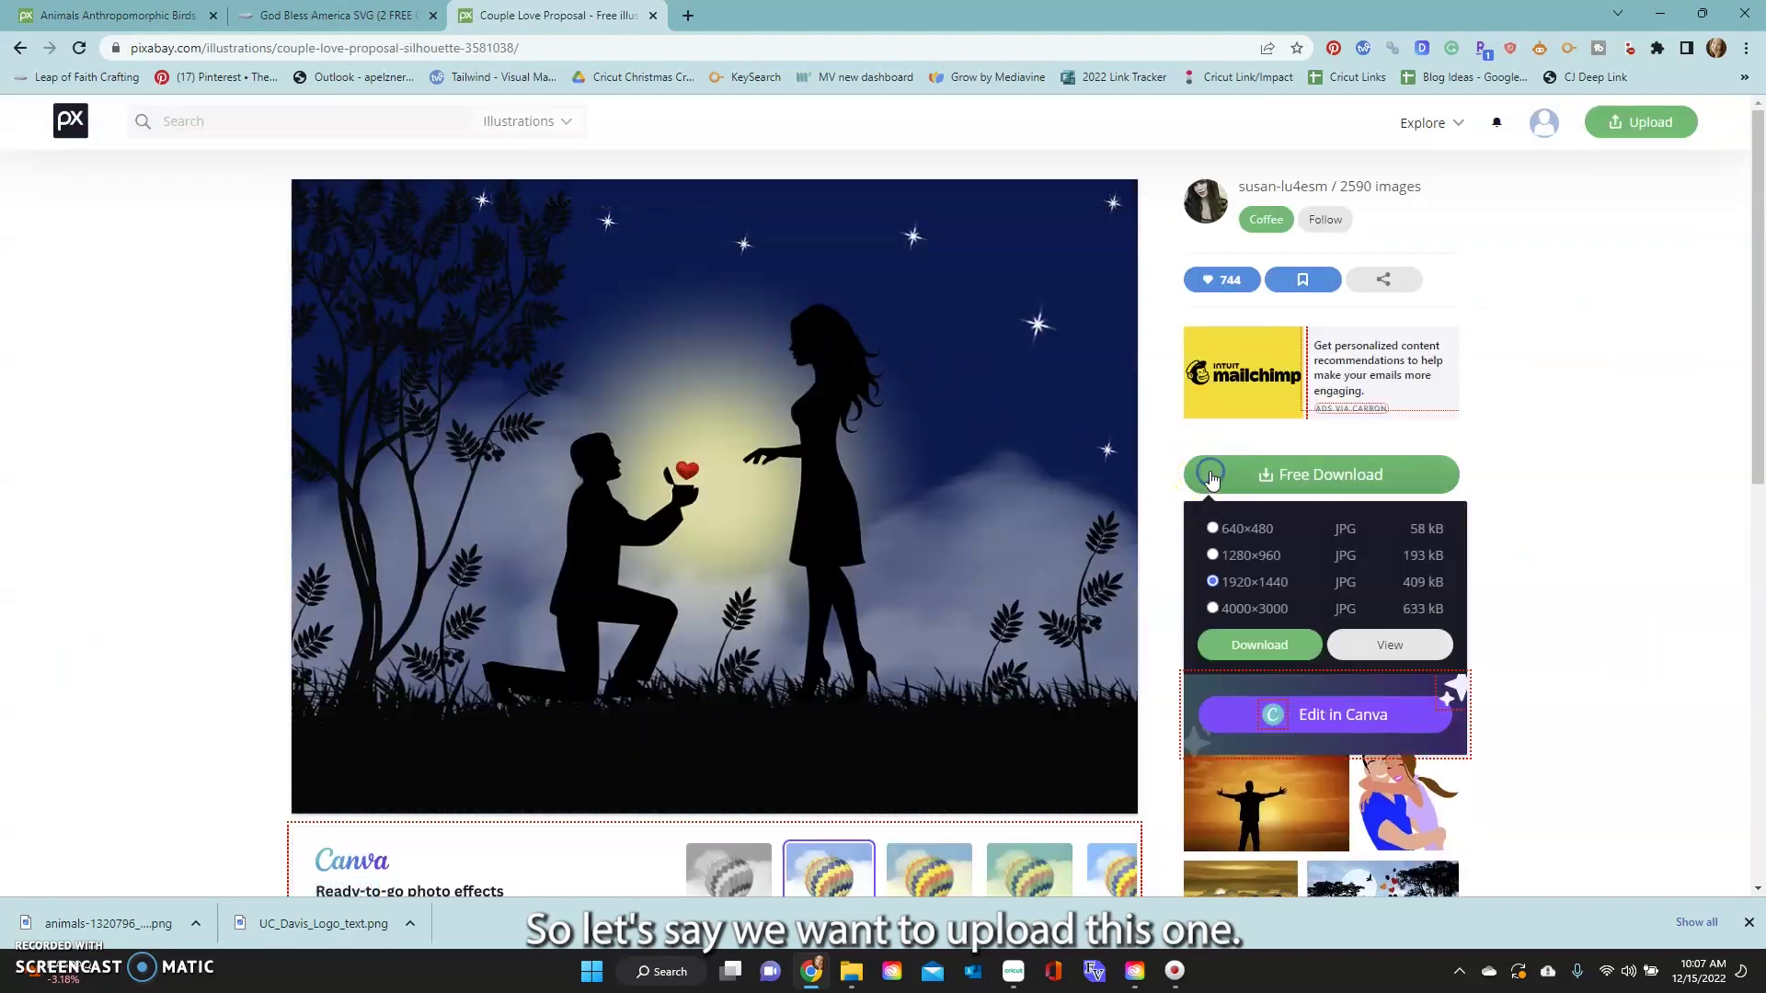
pyautogui.click(1233, 662)
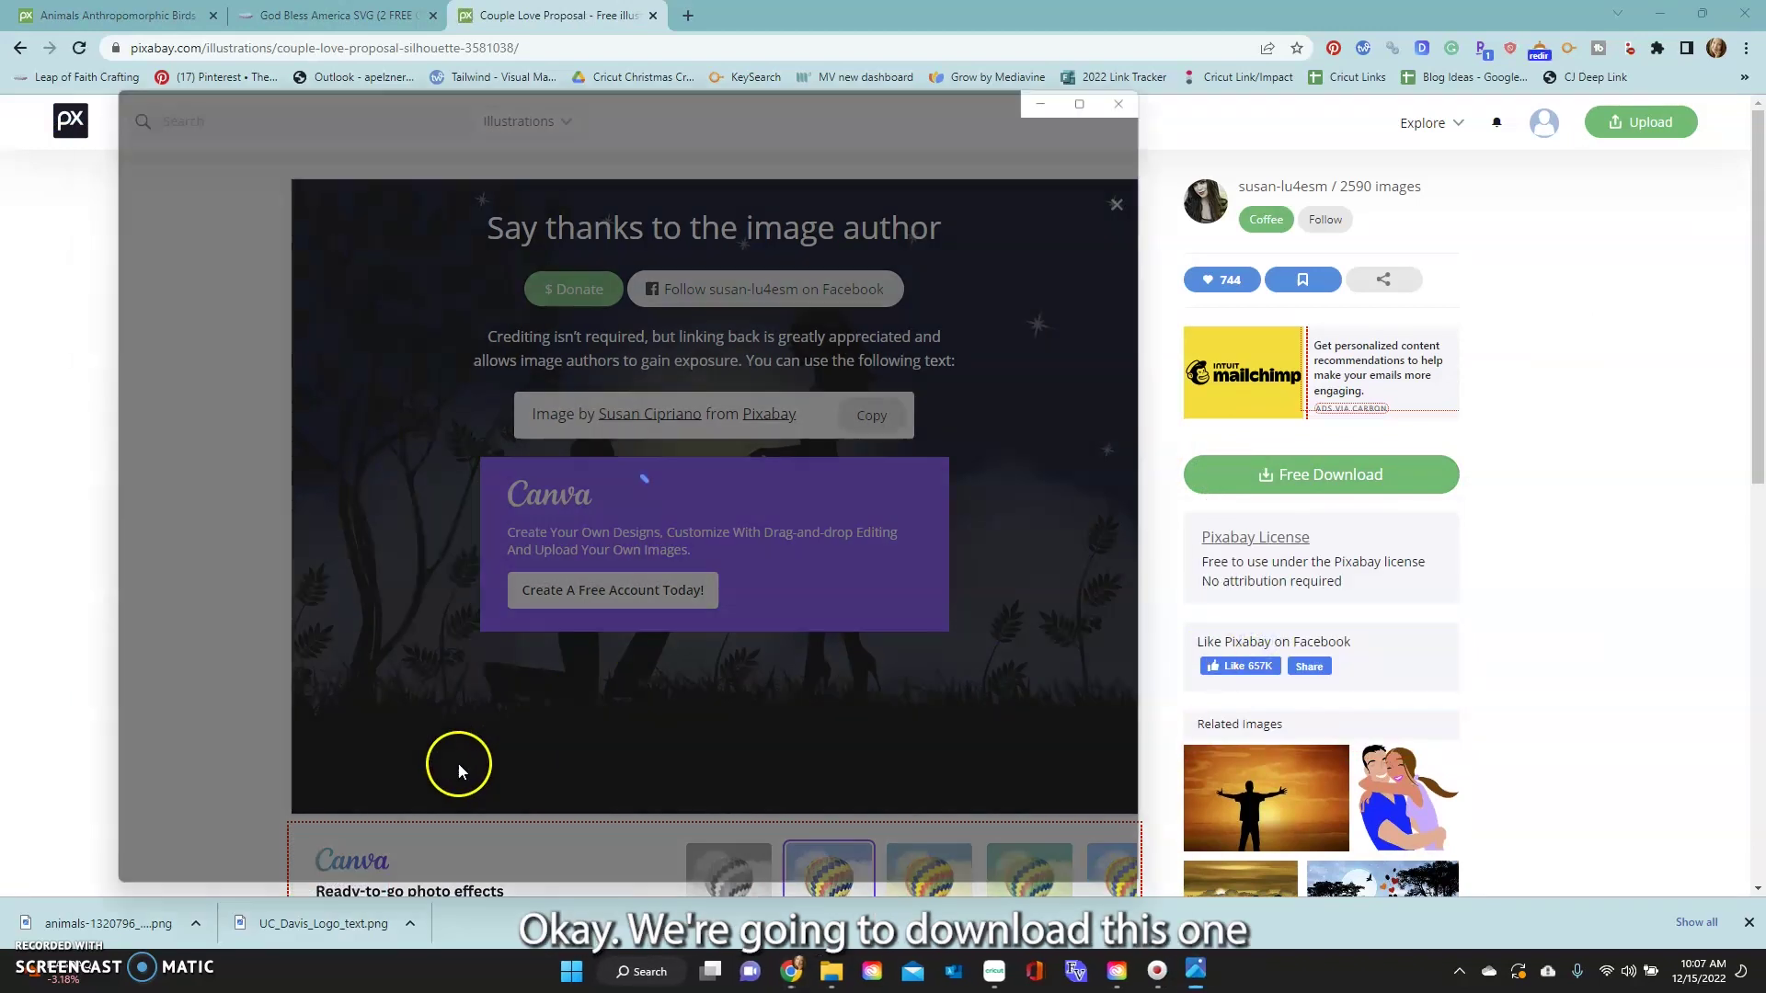
pyautogui.click(1156, 69)
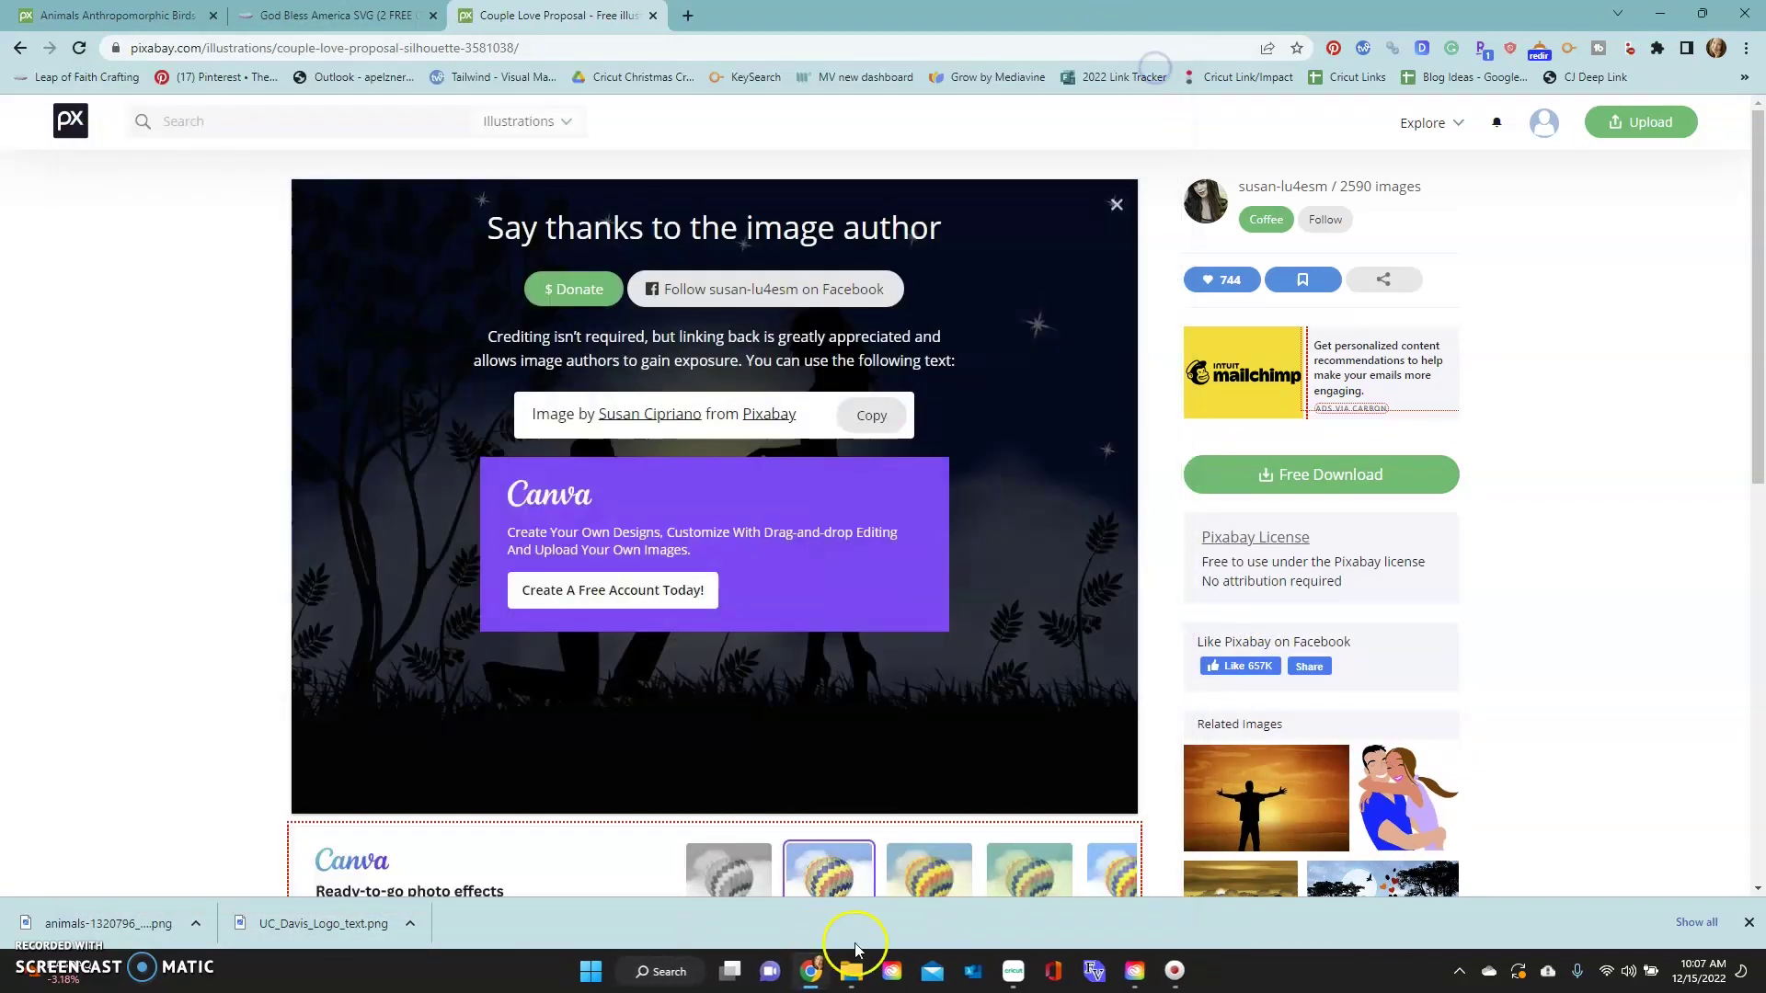
# - Switch to Cricut Design Space and load couple-3581038_1920 from the Downloads folder as a new image upload
pyautogui.click(1014, 968)
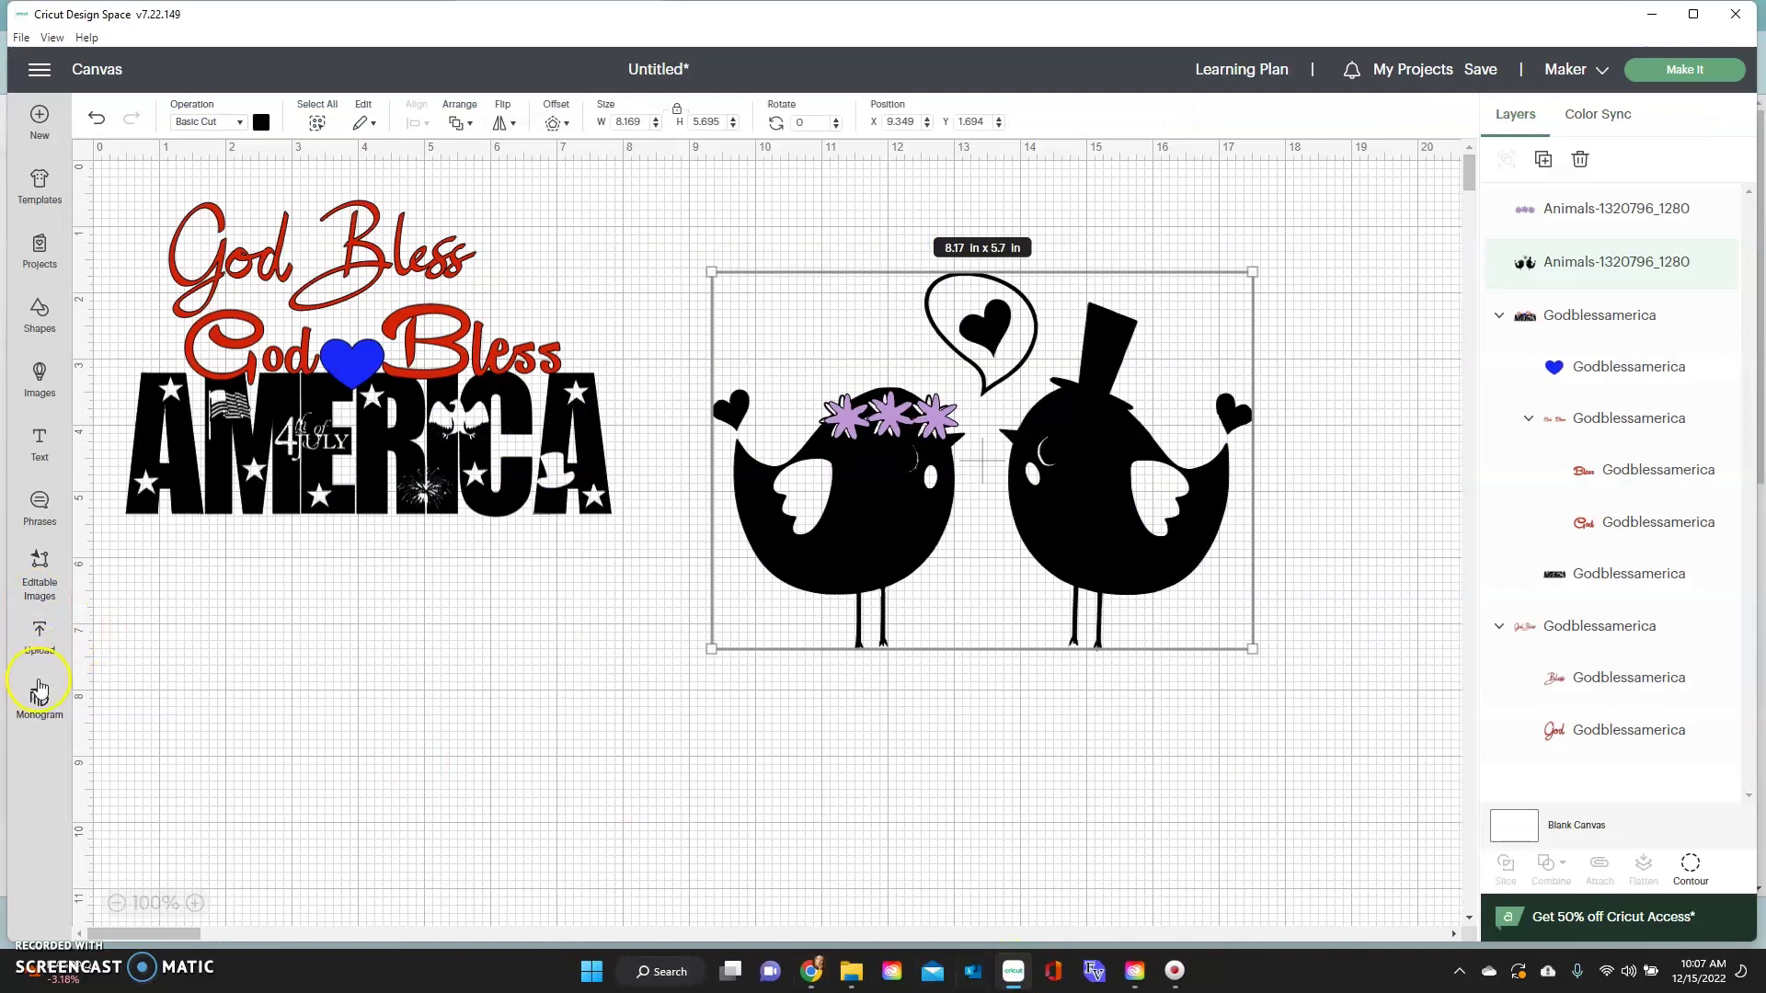
pyautogui.click(38, 681)
pyautogui.click(174, 364)
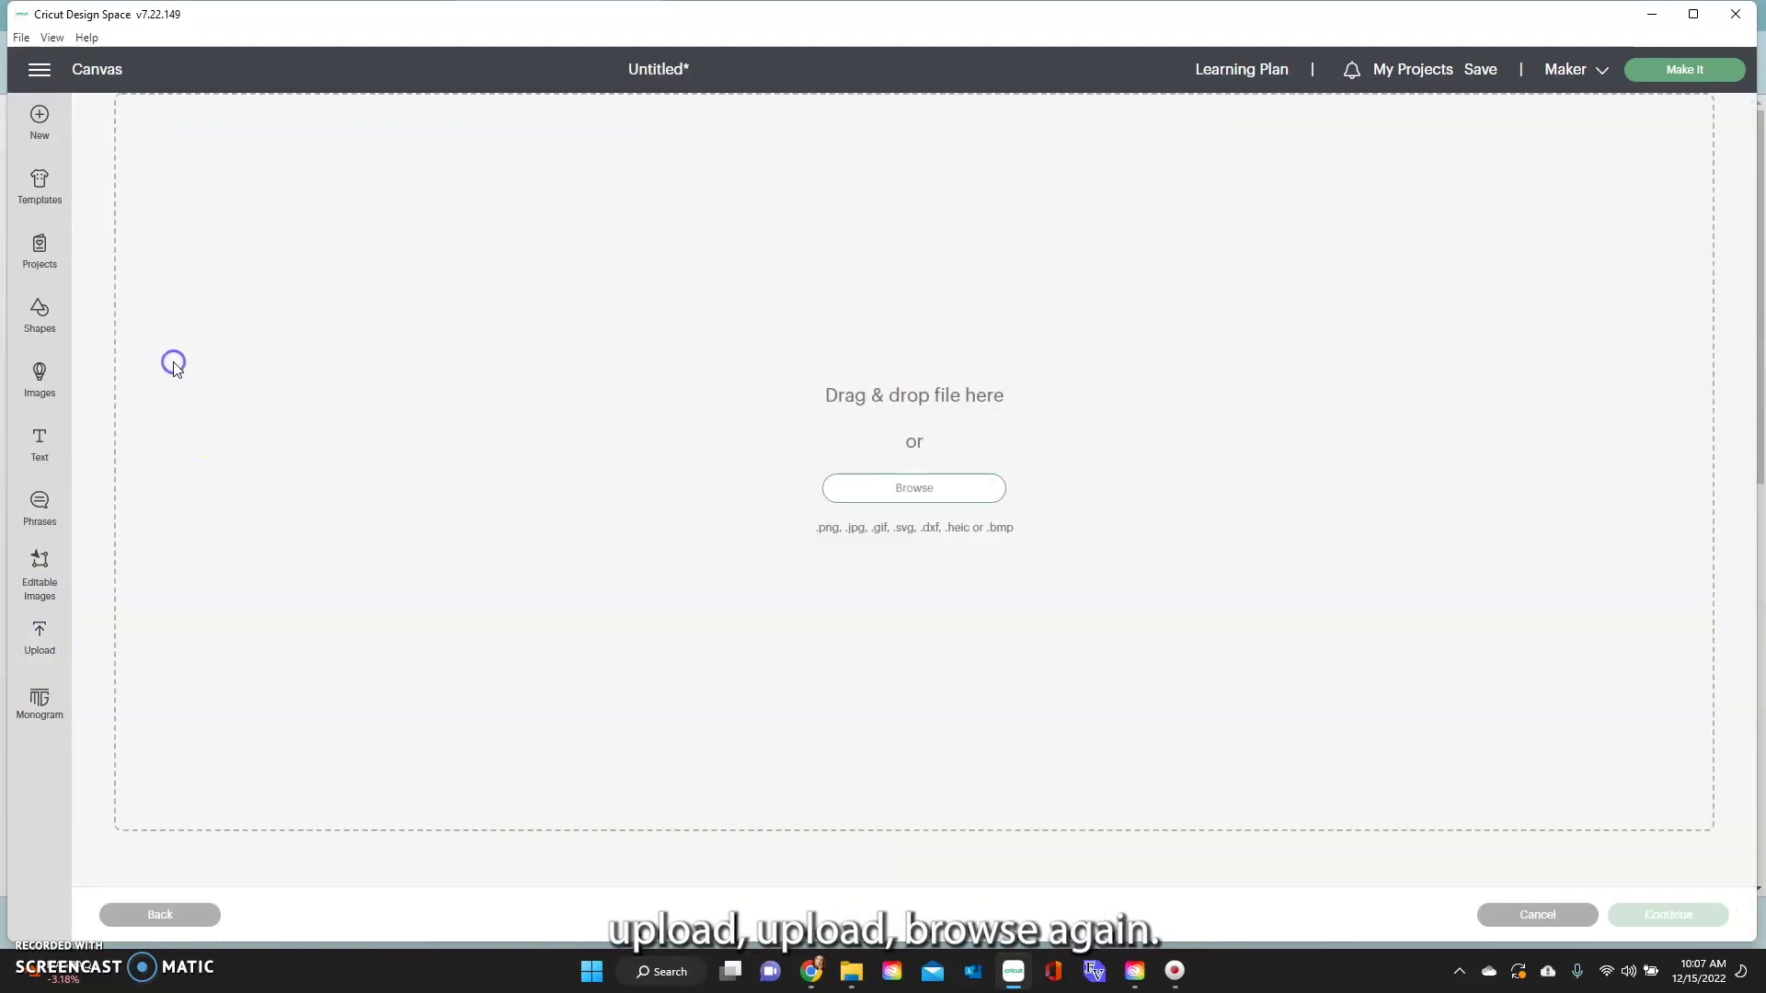
pyautogui.click(907, 495)
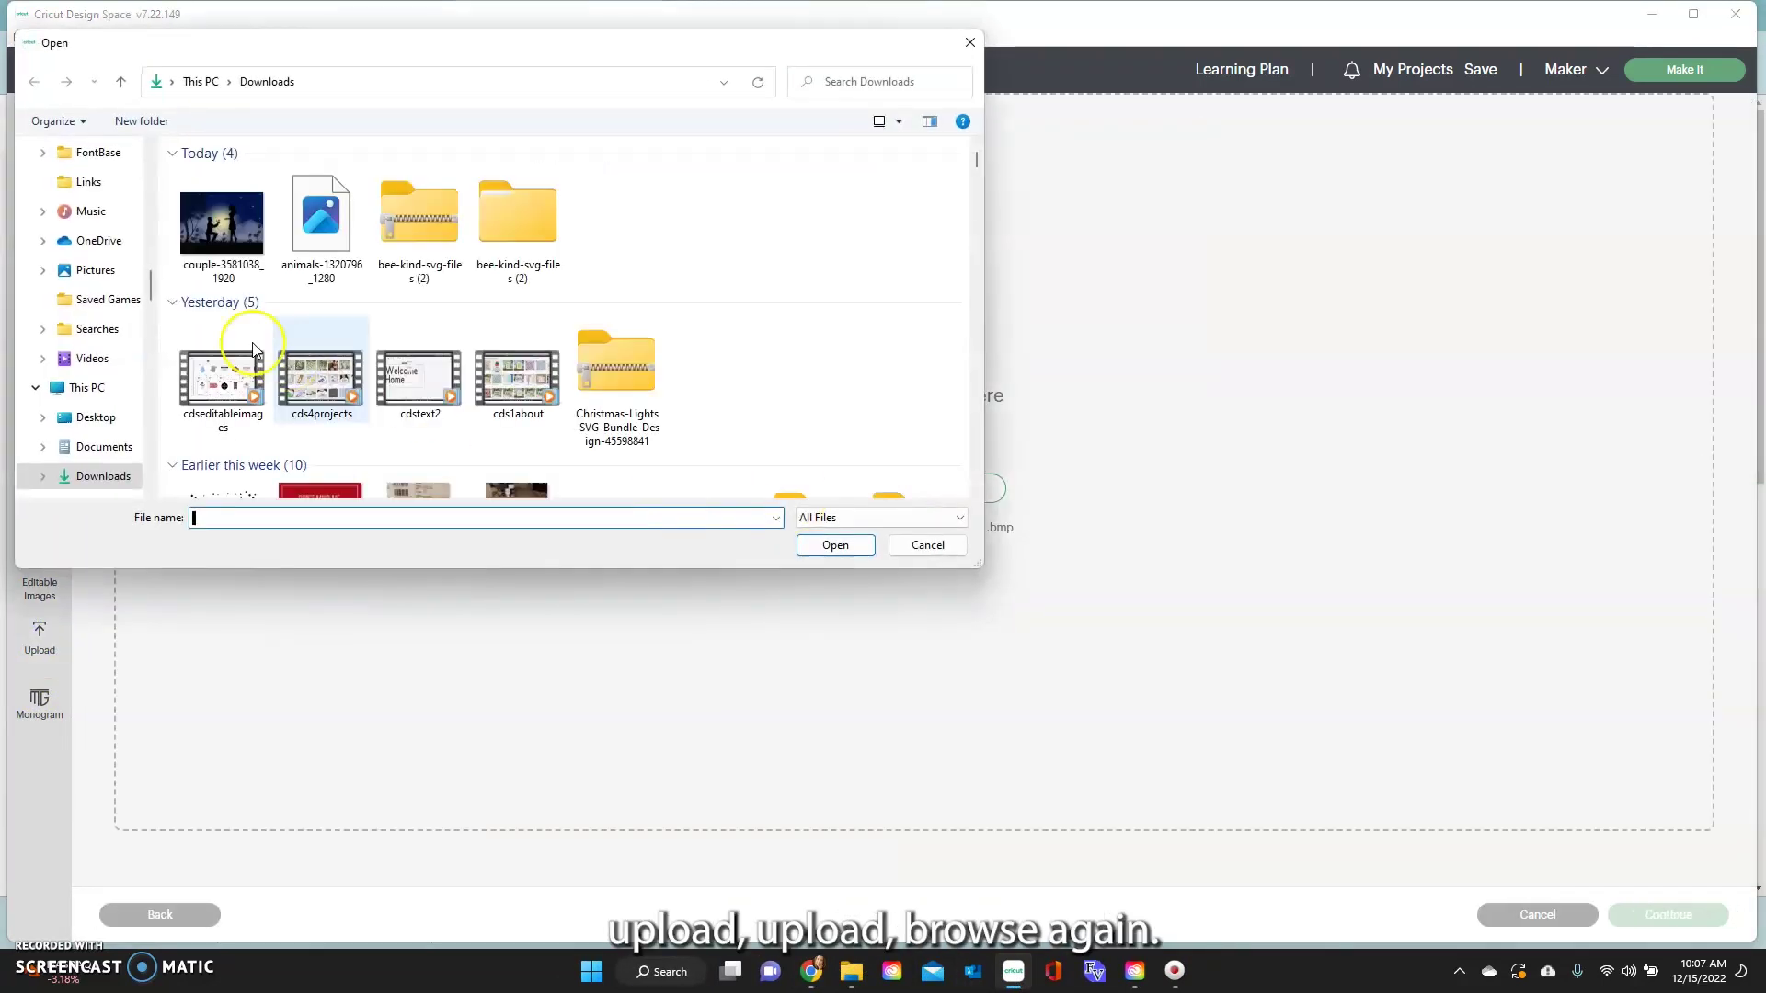
pyautogui.click(224, 220)
pyautogui.click(837, 544)
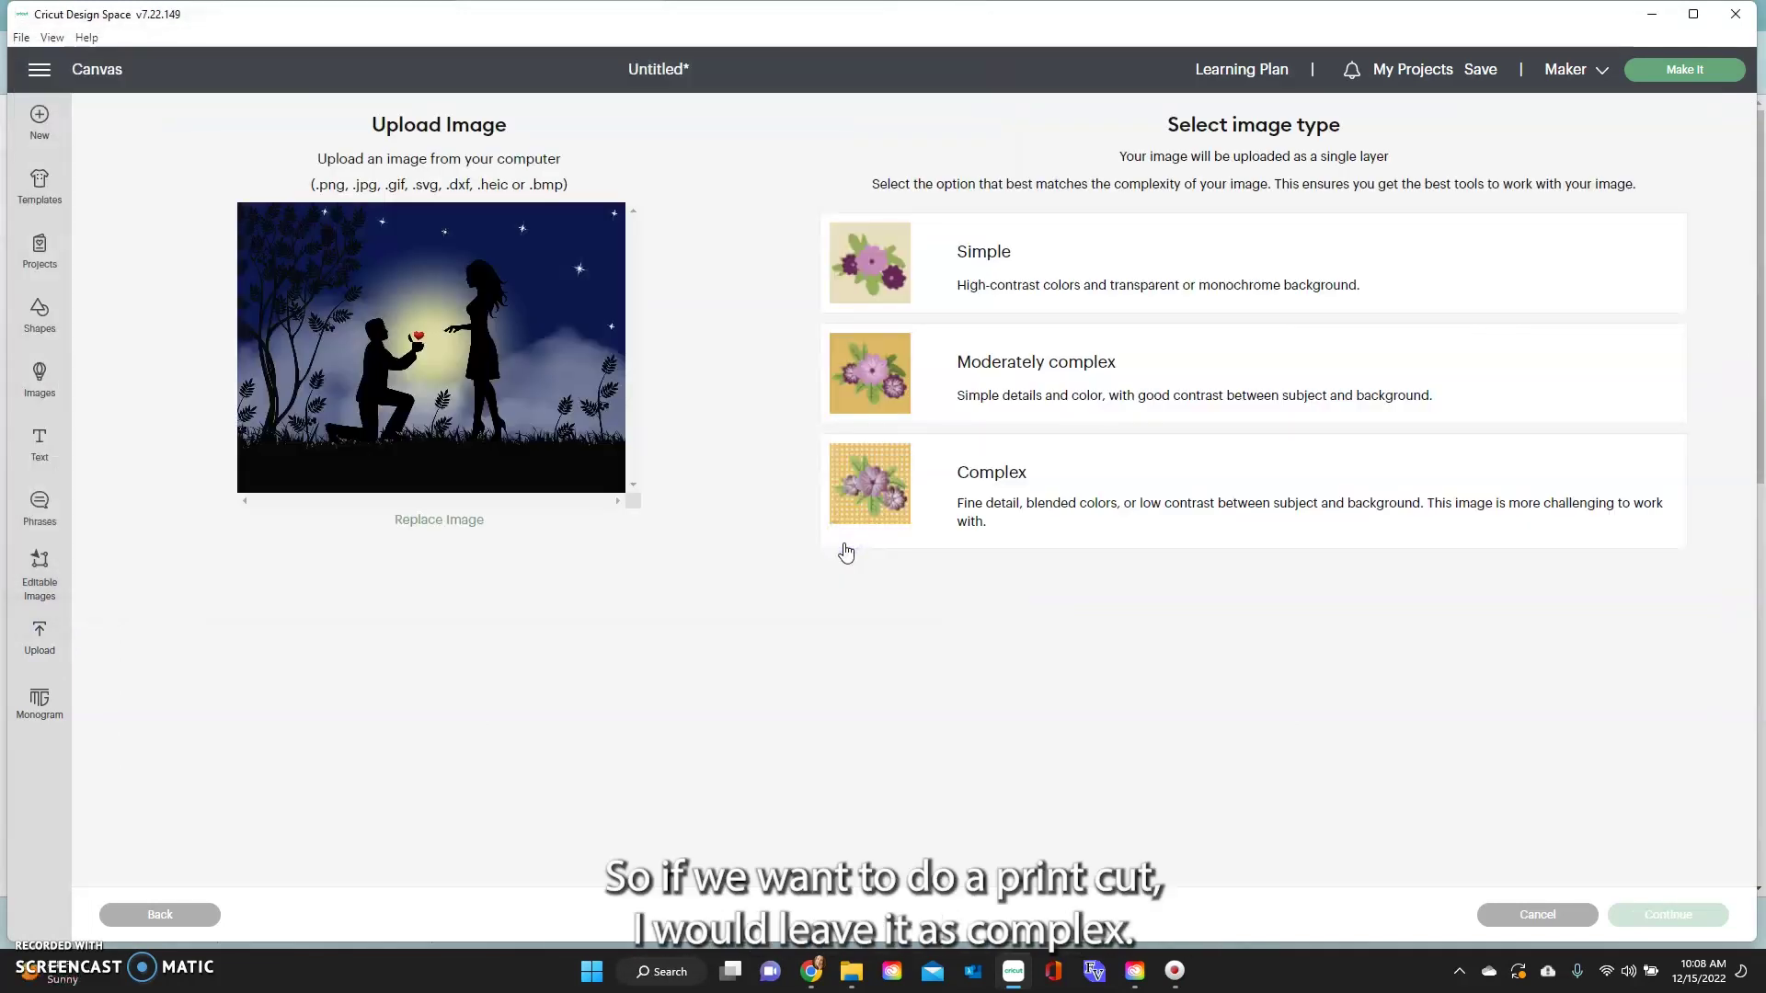
# - Compare the Complex, Moderately complex and Simple image types, choose Simple, and continue to the background remover
pyautogui.click(957, 488)
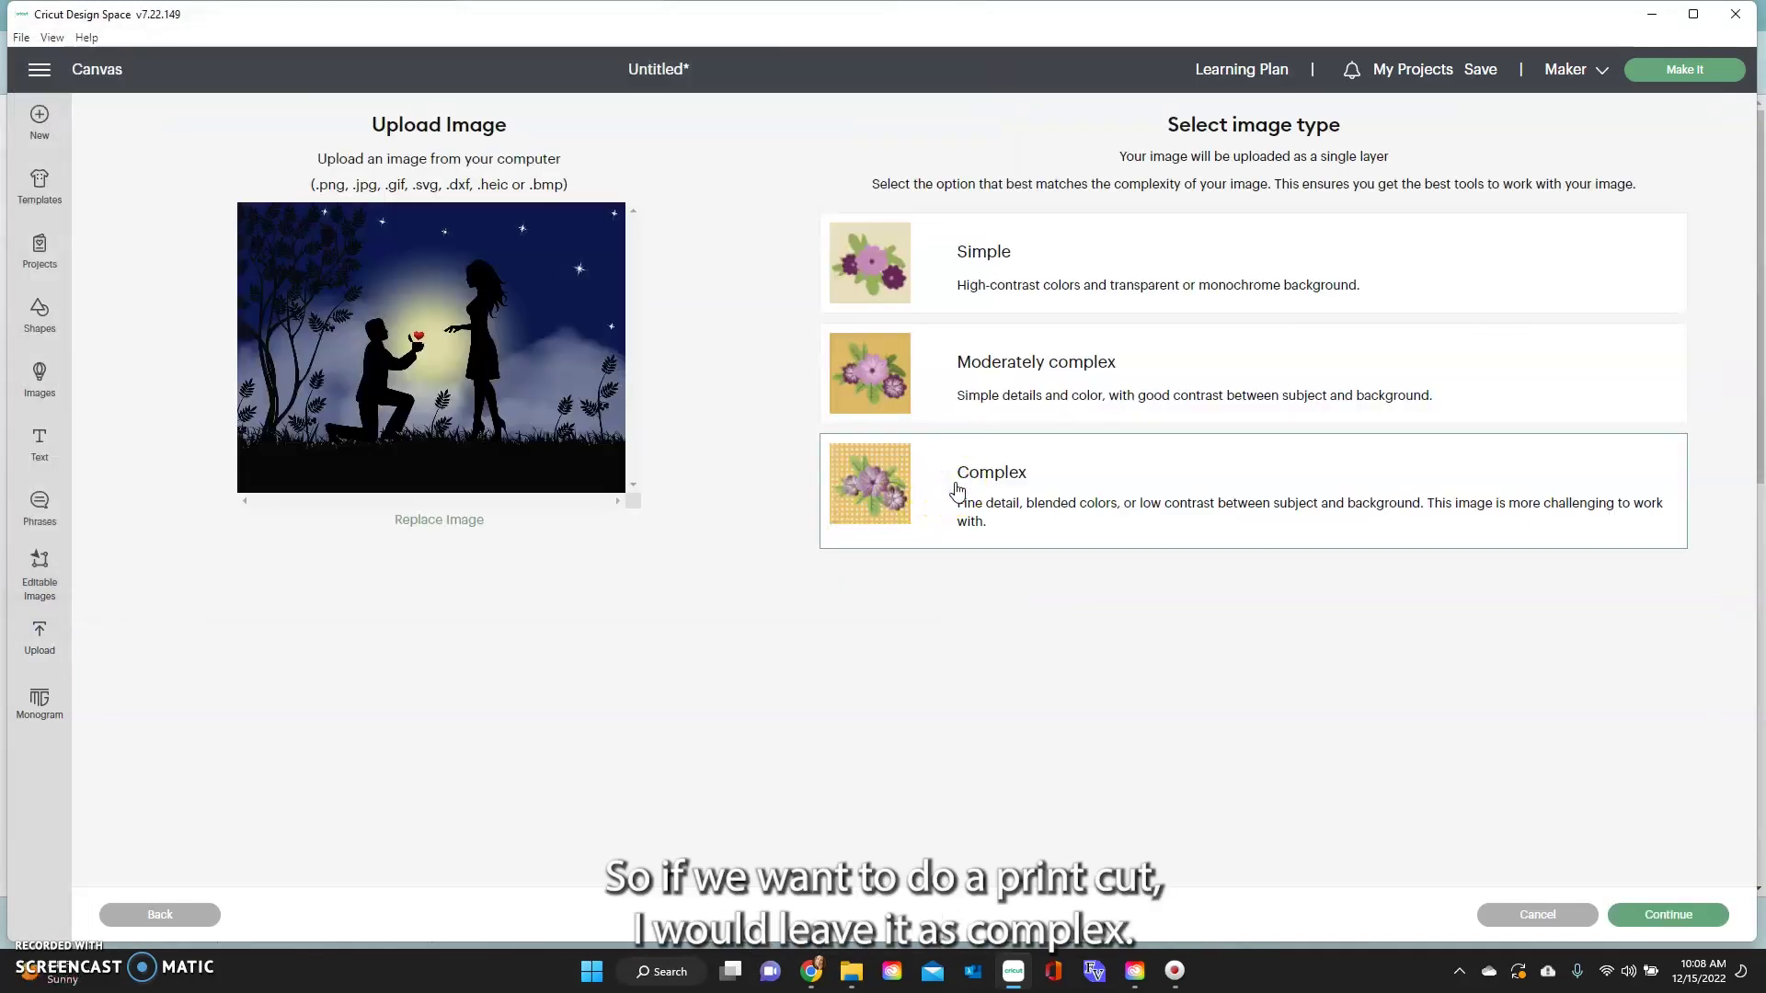
pyautogui.click(1000, 385)
pyautogui.click(1016, 259)
pyautogui.click(1024, 376)
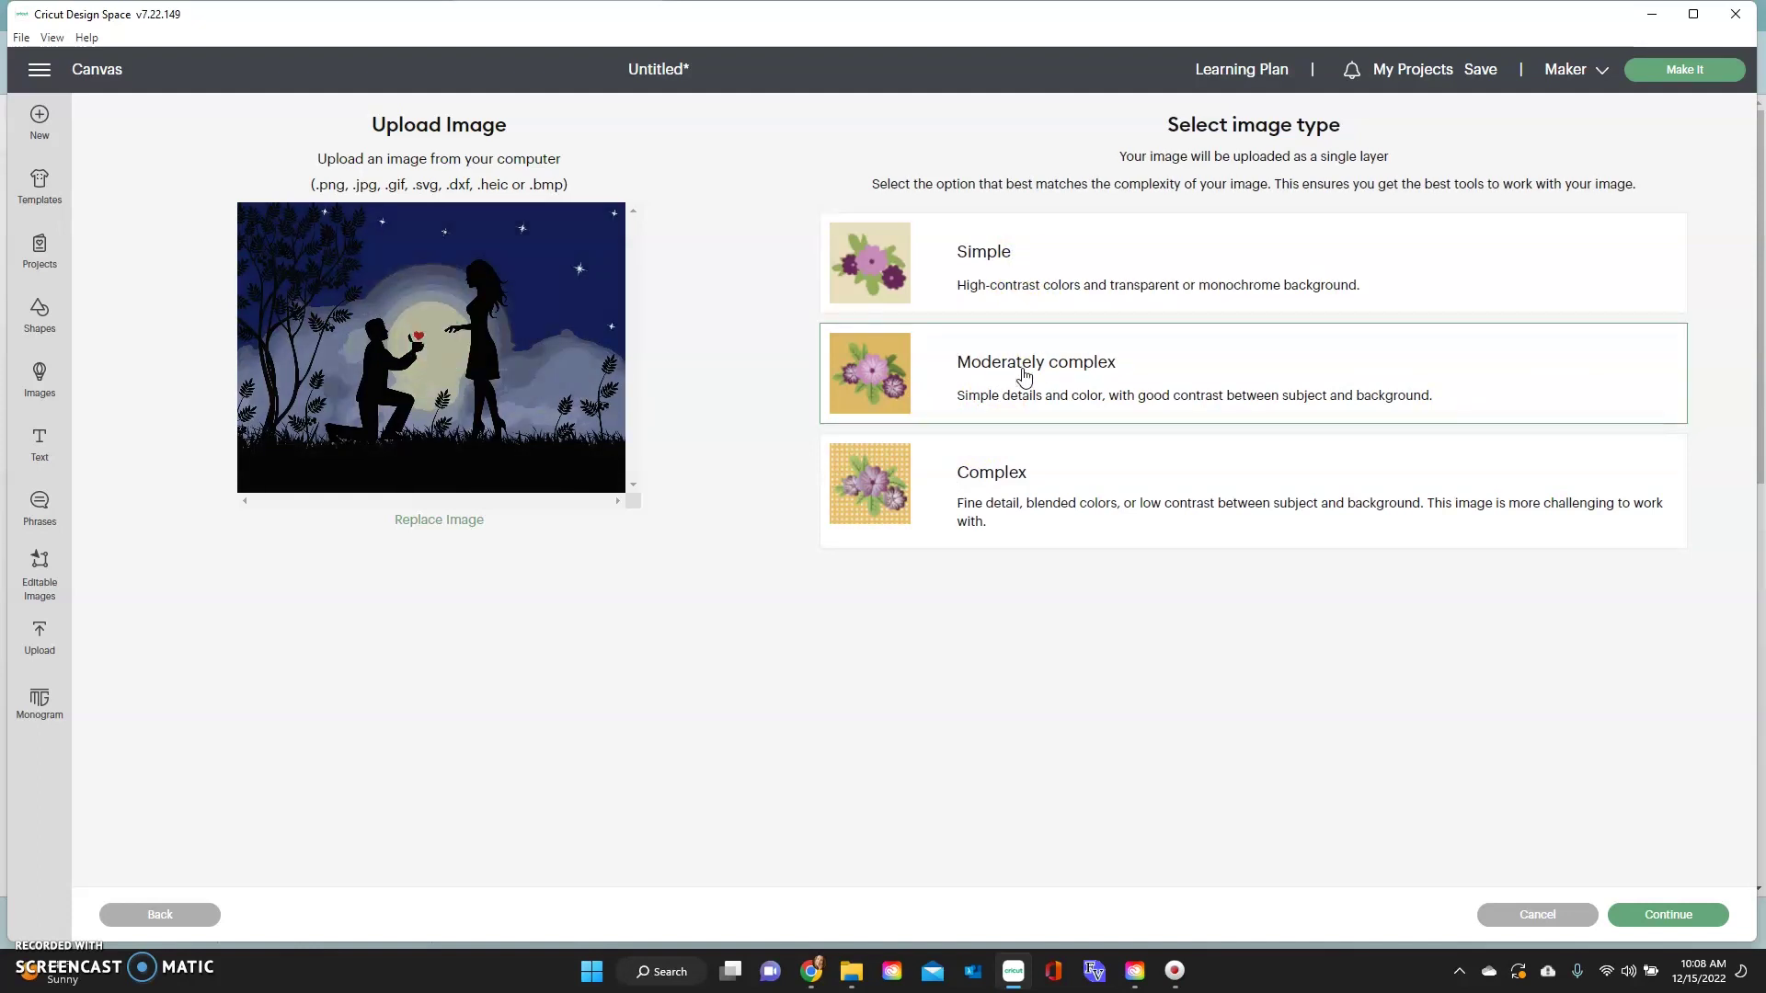
pyautogui.click(1040, 274)
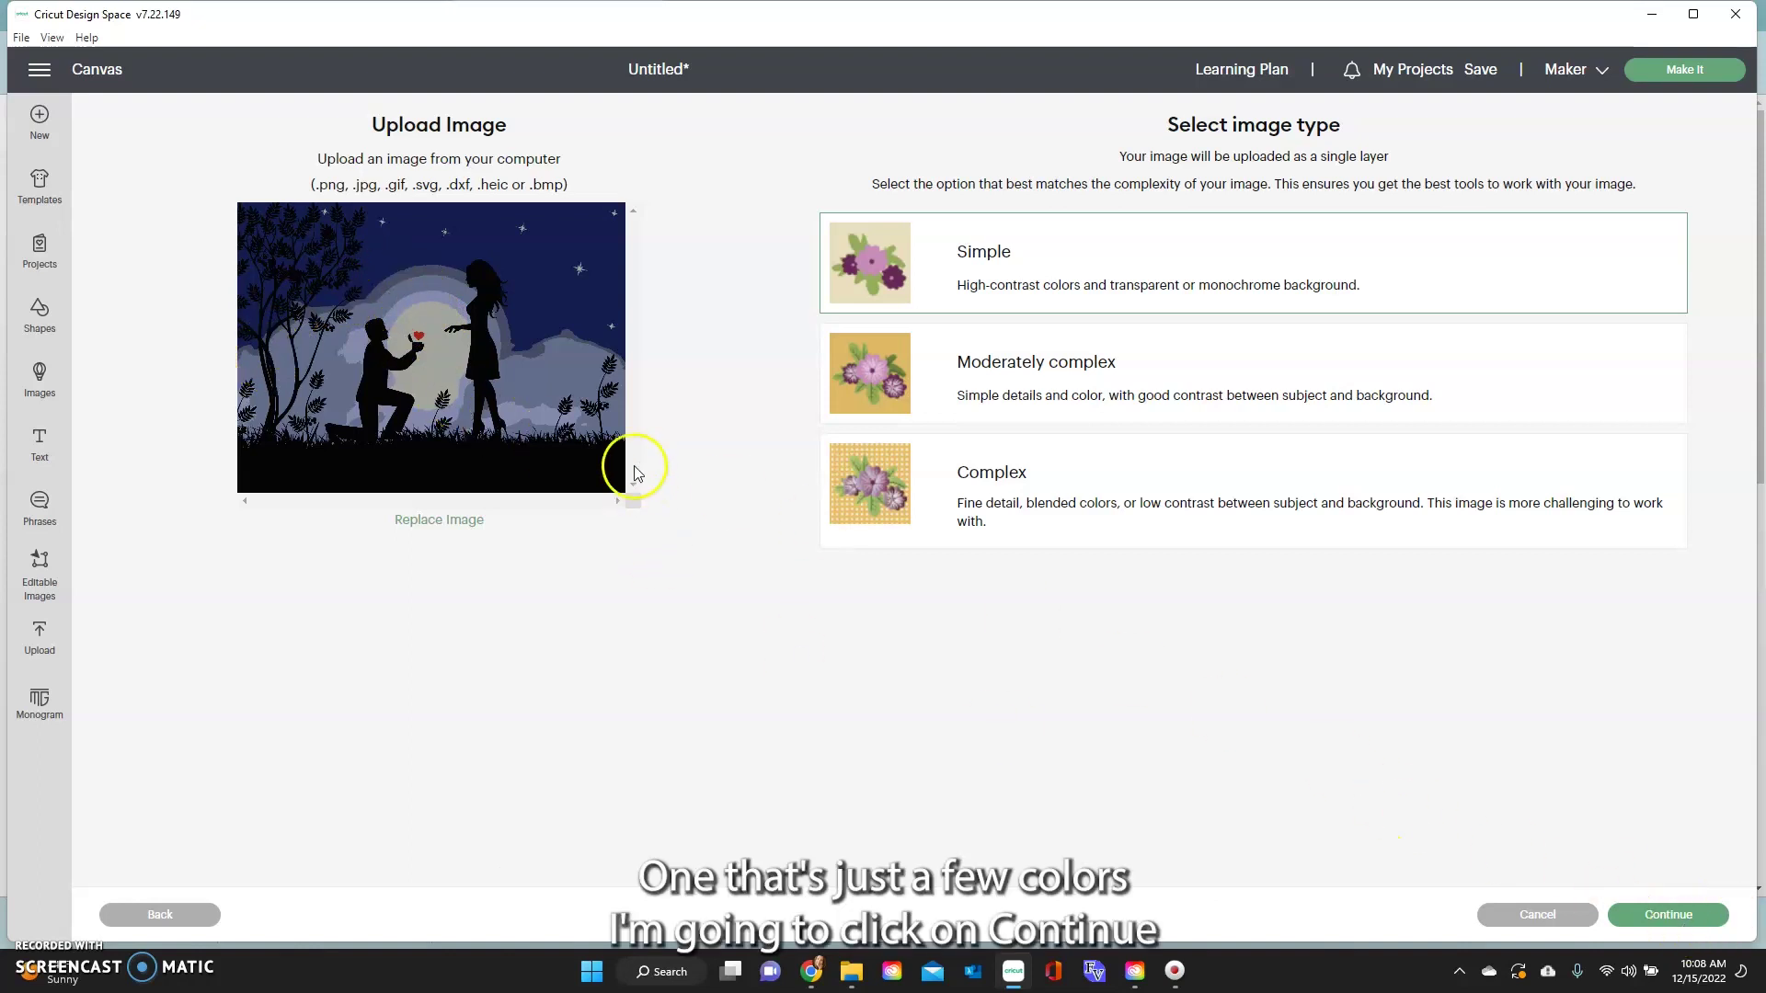
pyautogui.click(1639, 915)
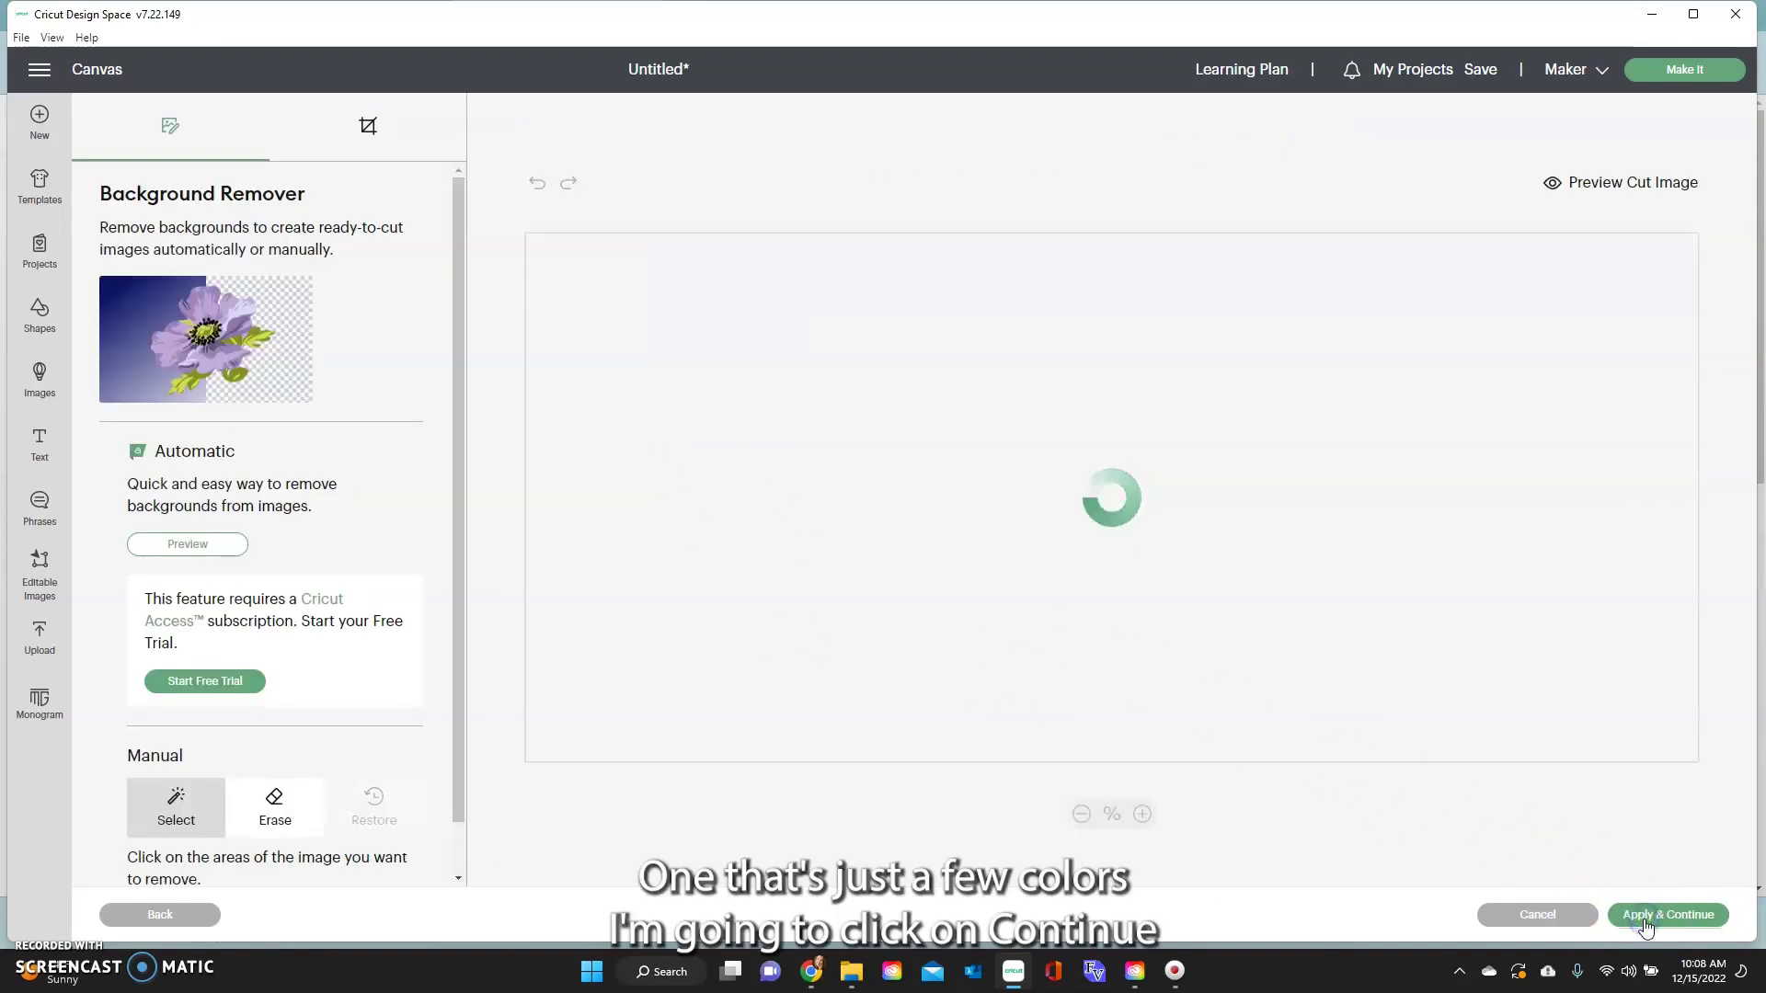
# - Try reducing the image to 3 colors and leaving it unmodified, and settle on reducing it to 7 colors
pyautogui.scroll(-1, 349, 692)
pyautogui.click(245, 866)
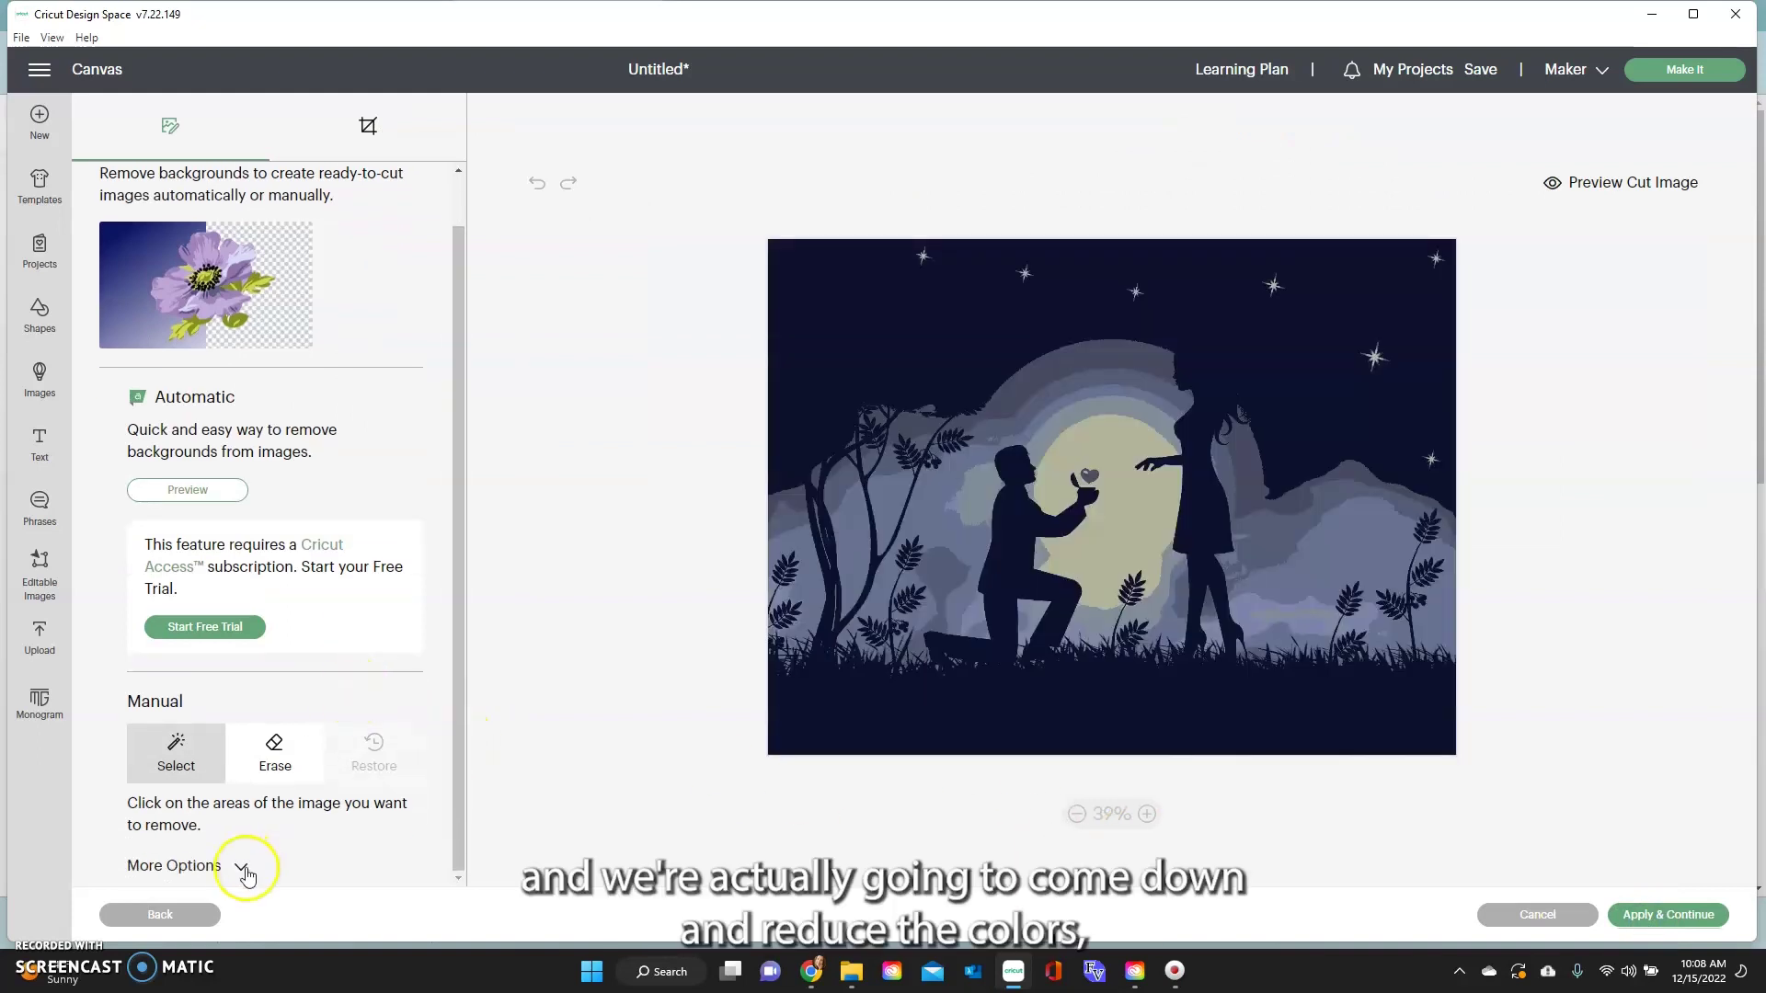
pyautogui.scroll(-1, 272, 826)
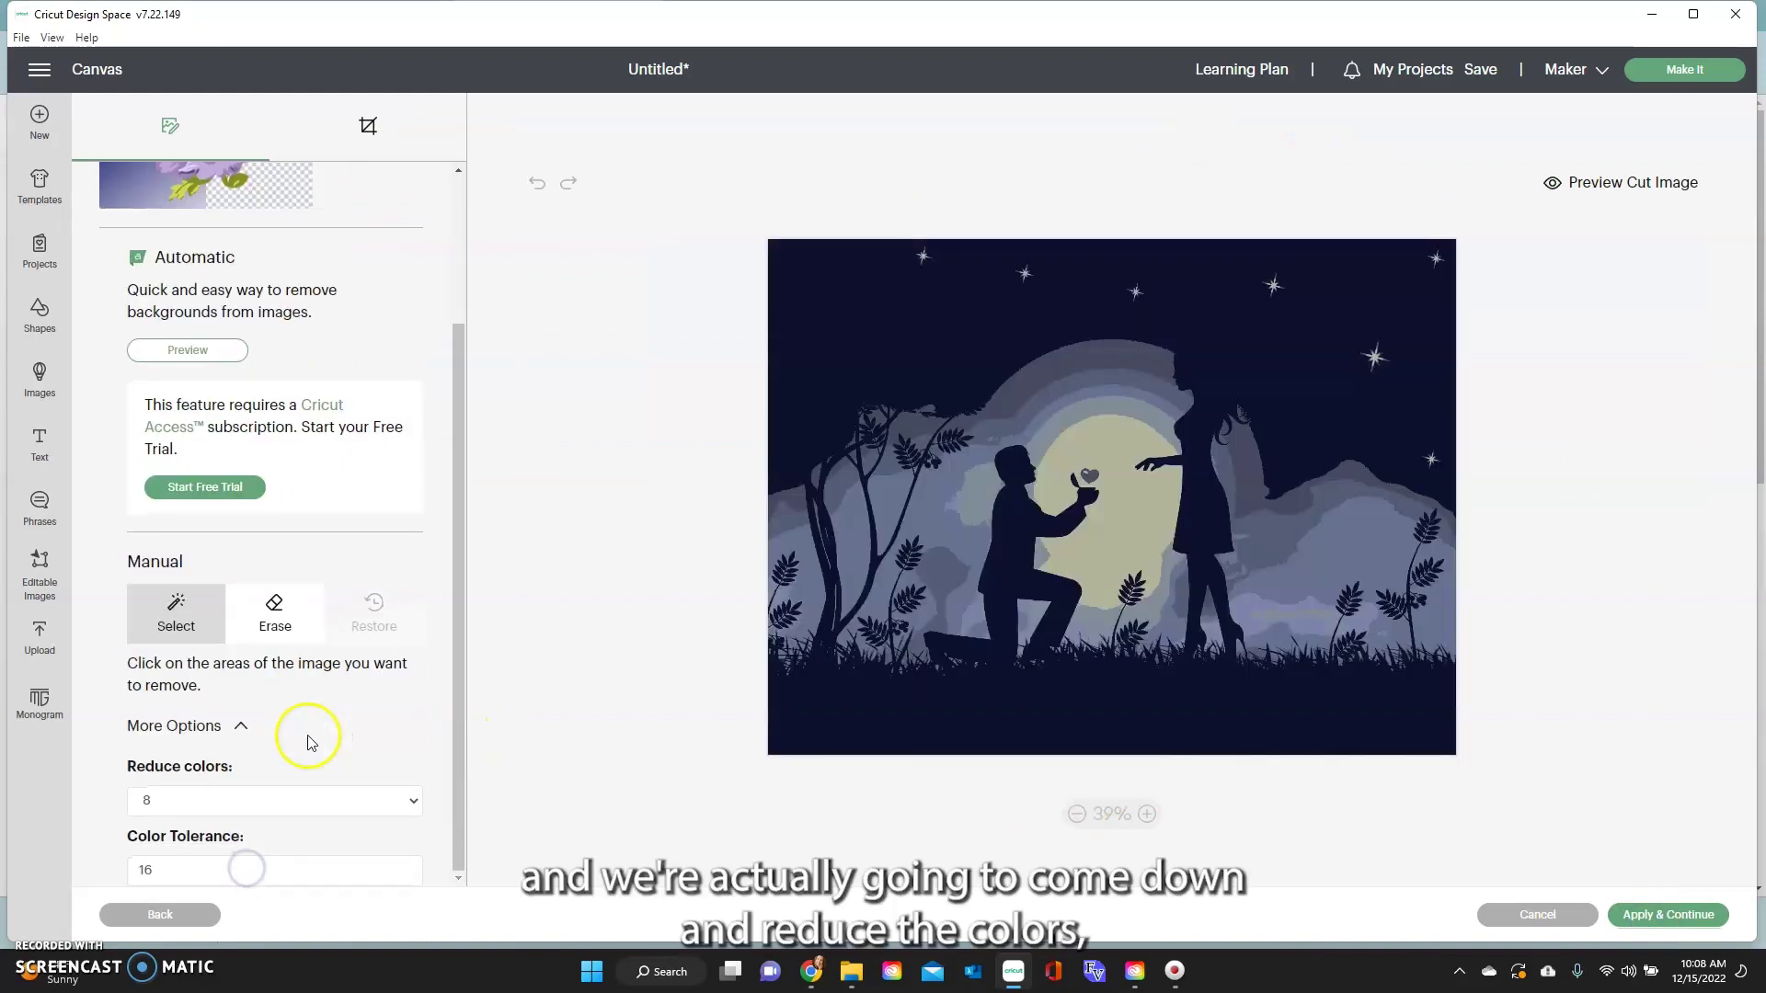
pyautogui.click(296, 802)
pyautogui.click(278, 691)
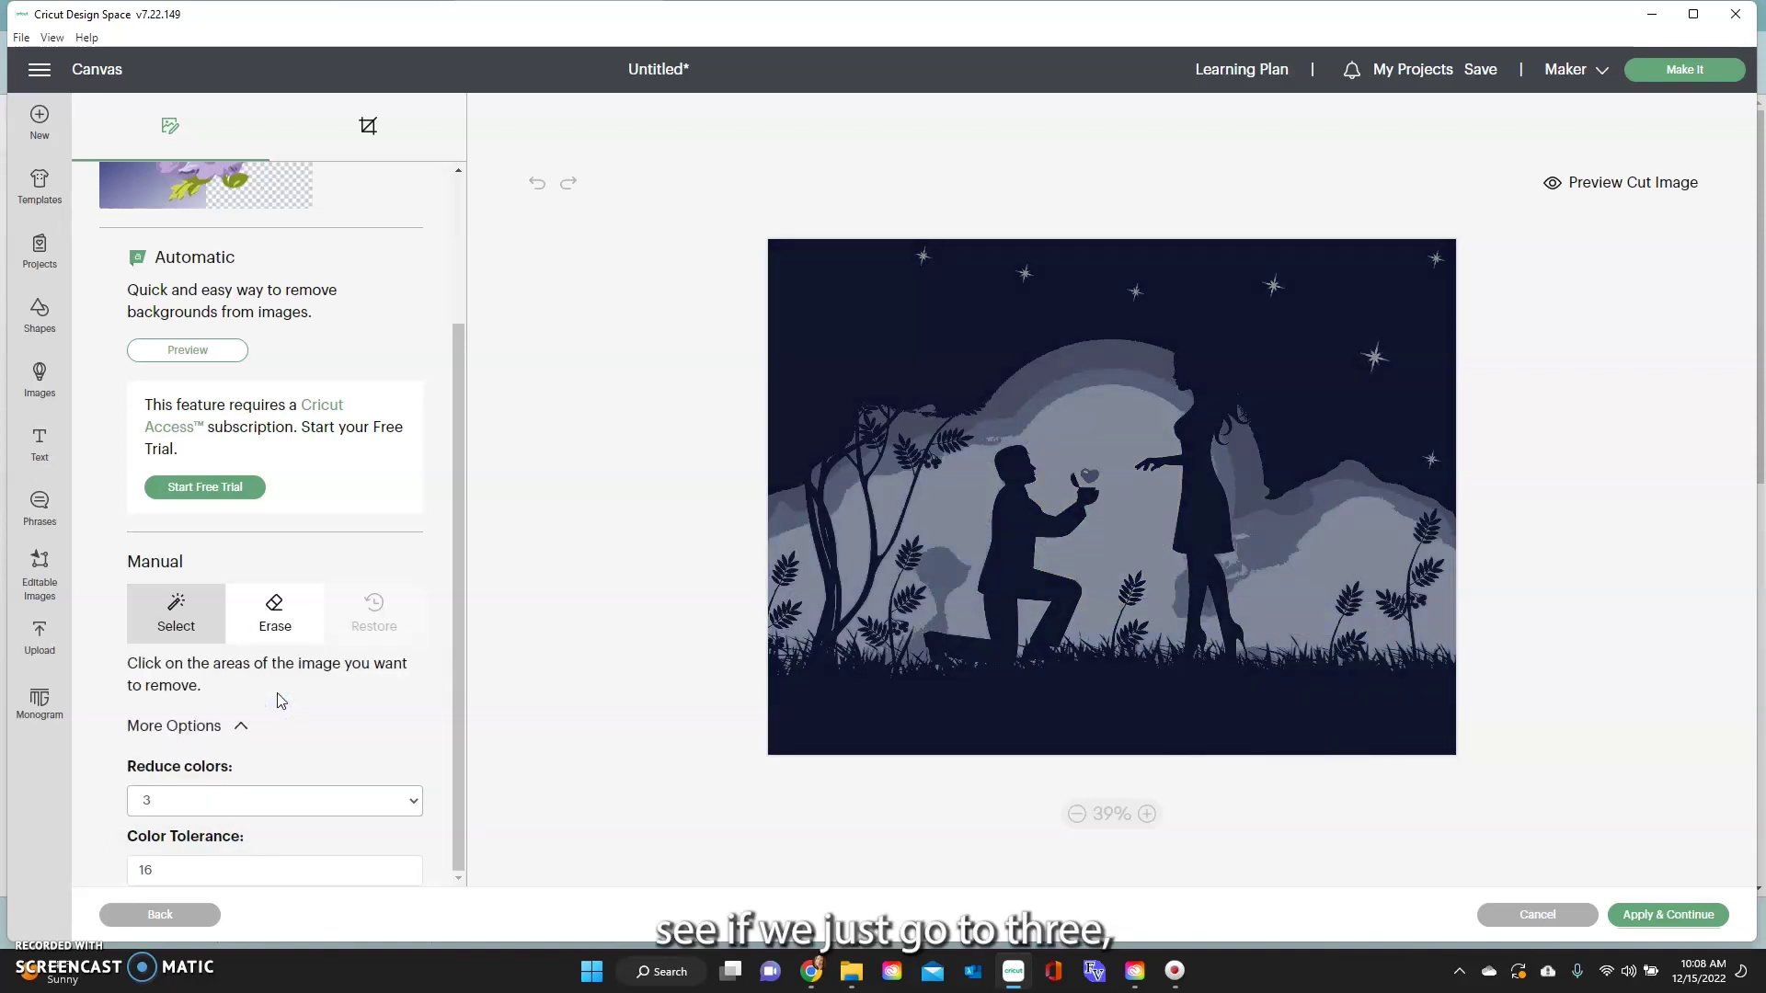
pyautogui.click(217, 799)
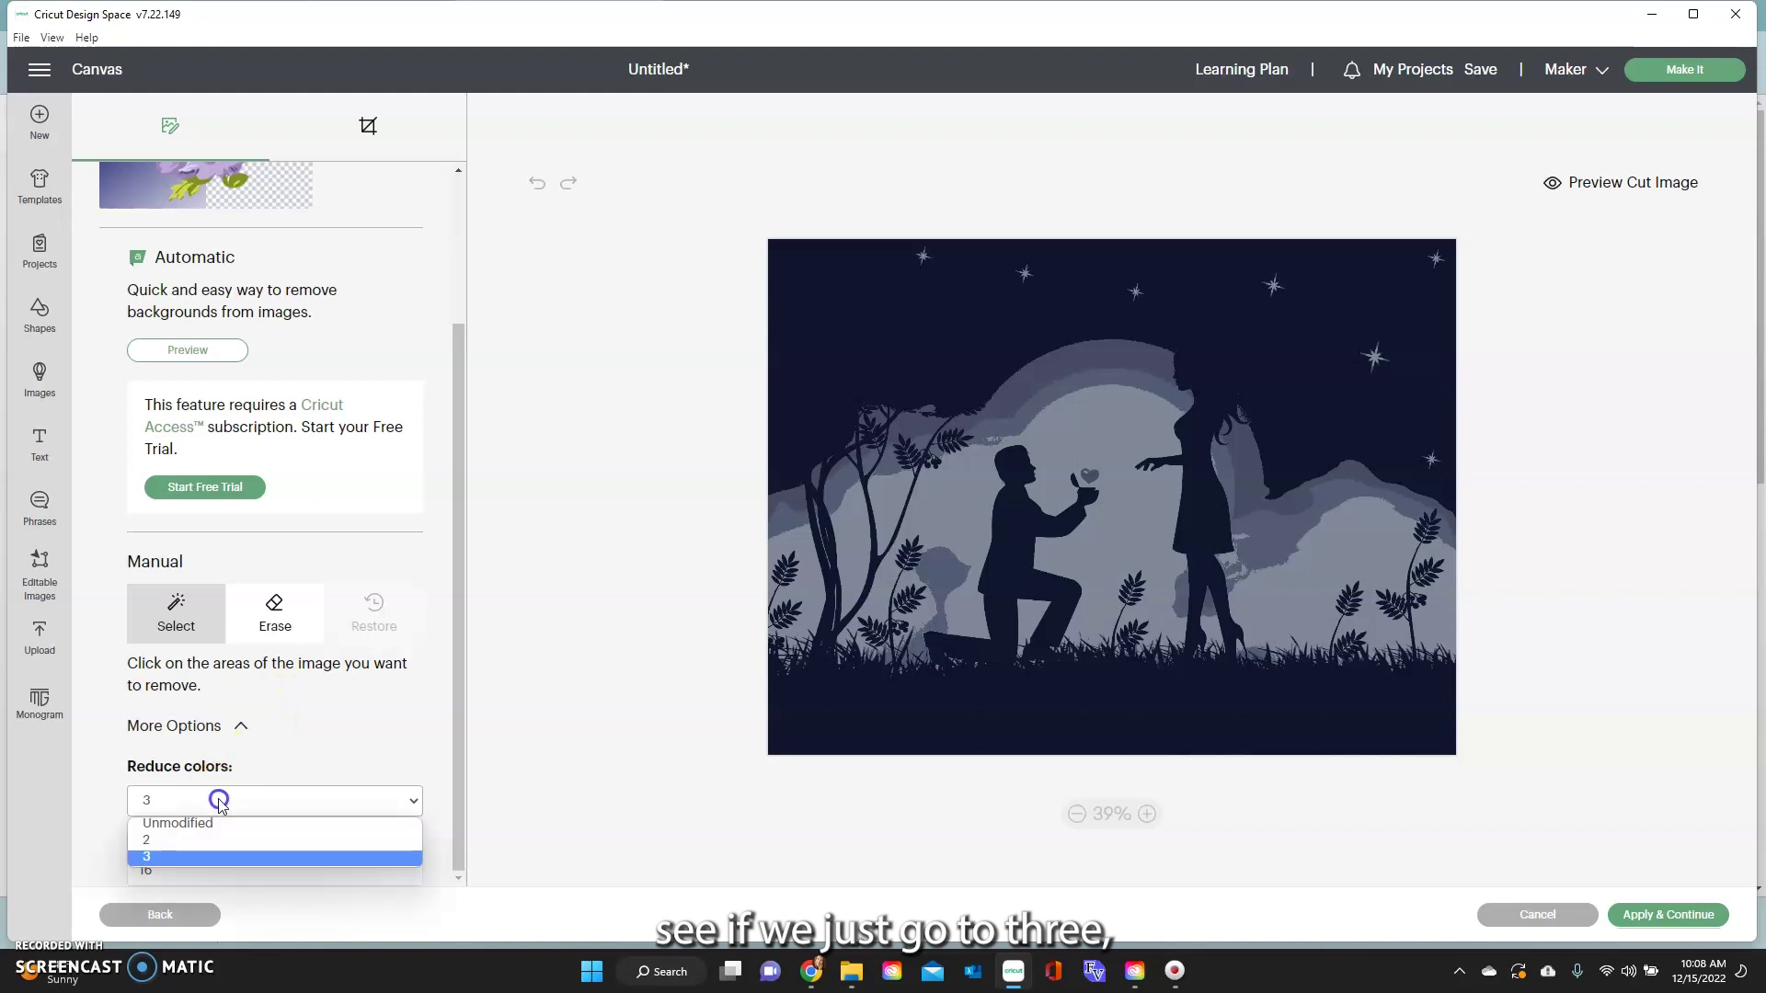
pyautogui.click(351, 821)
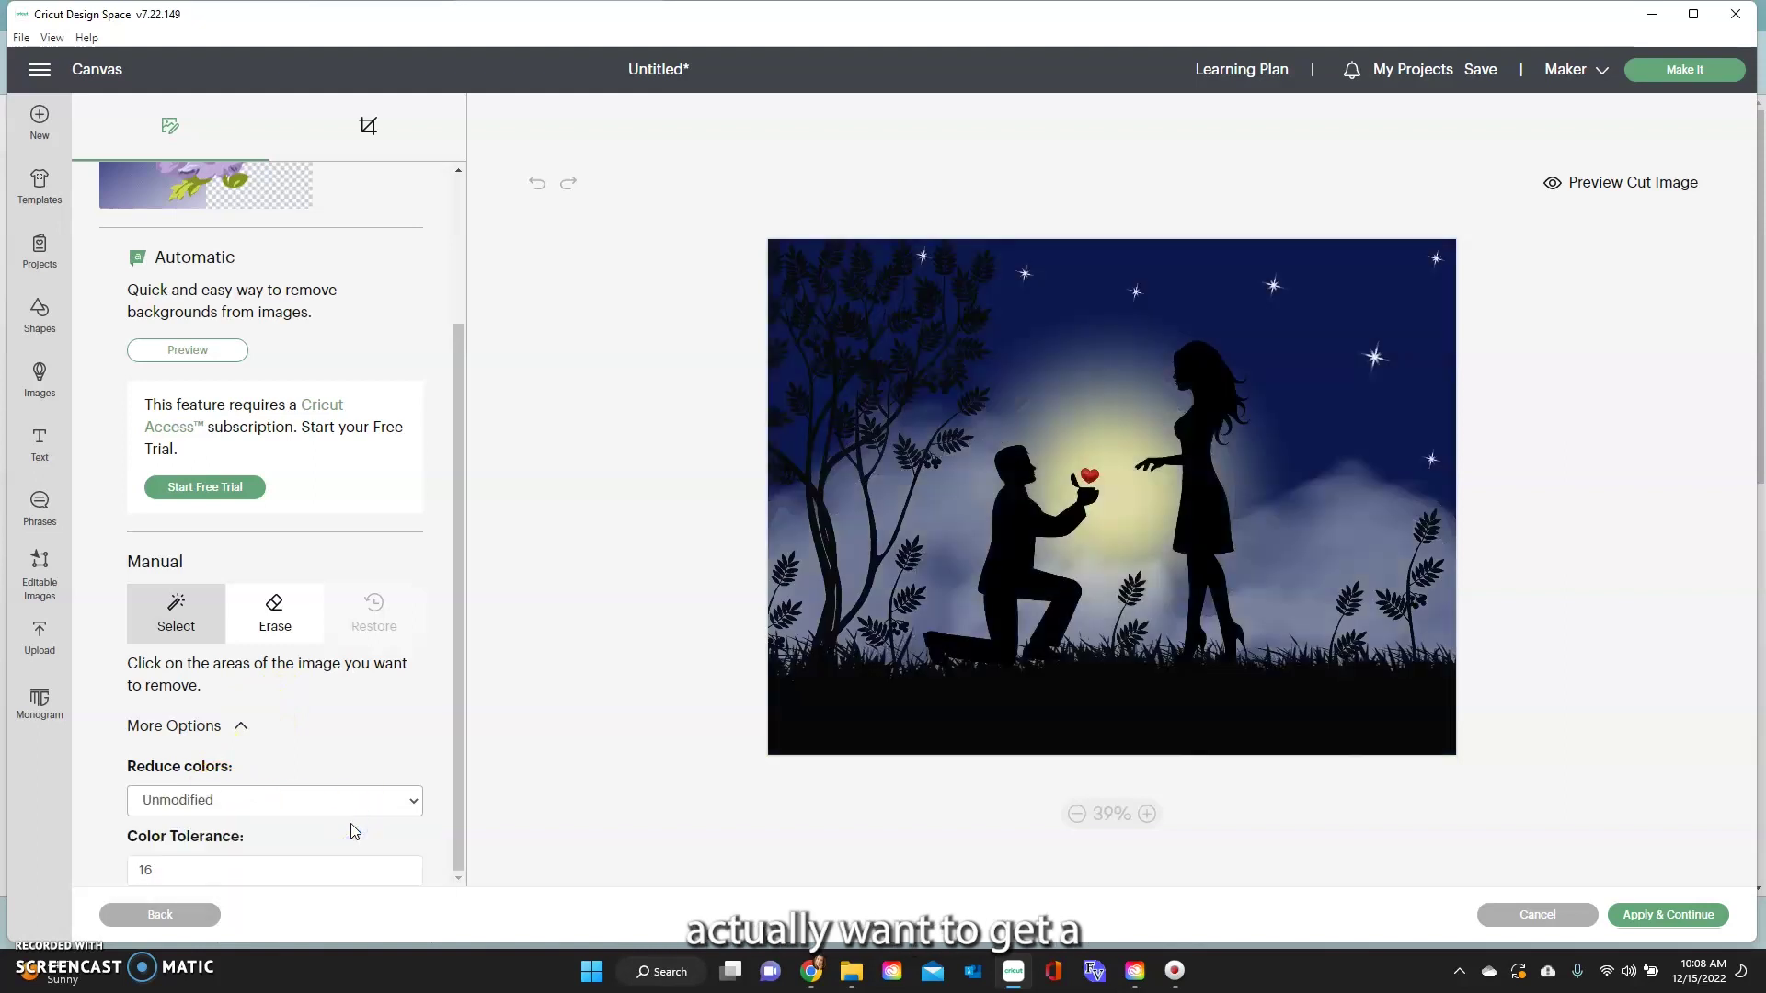
pyautogui.click(306, 803)
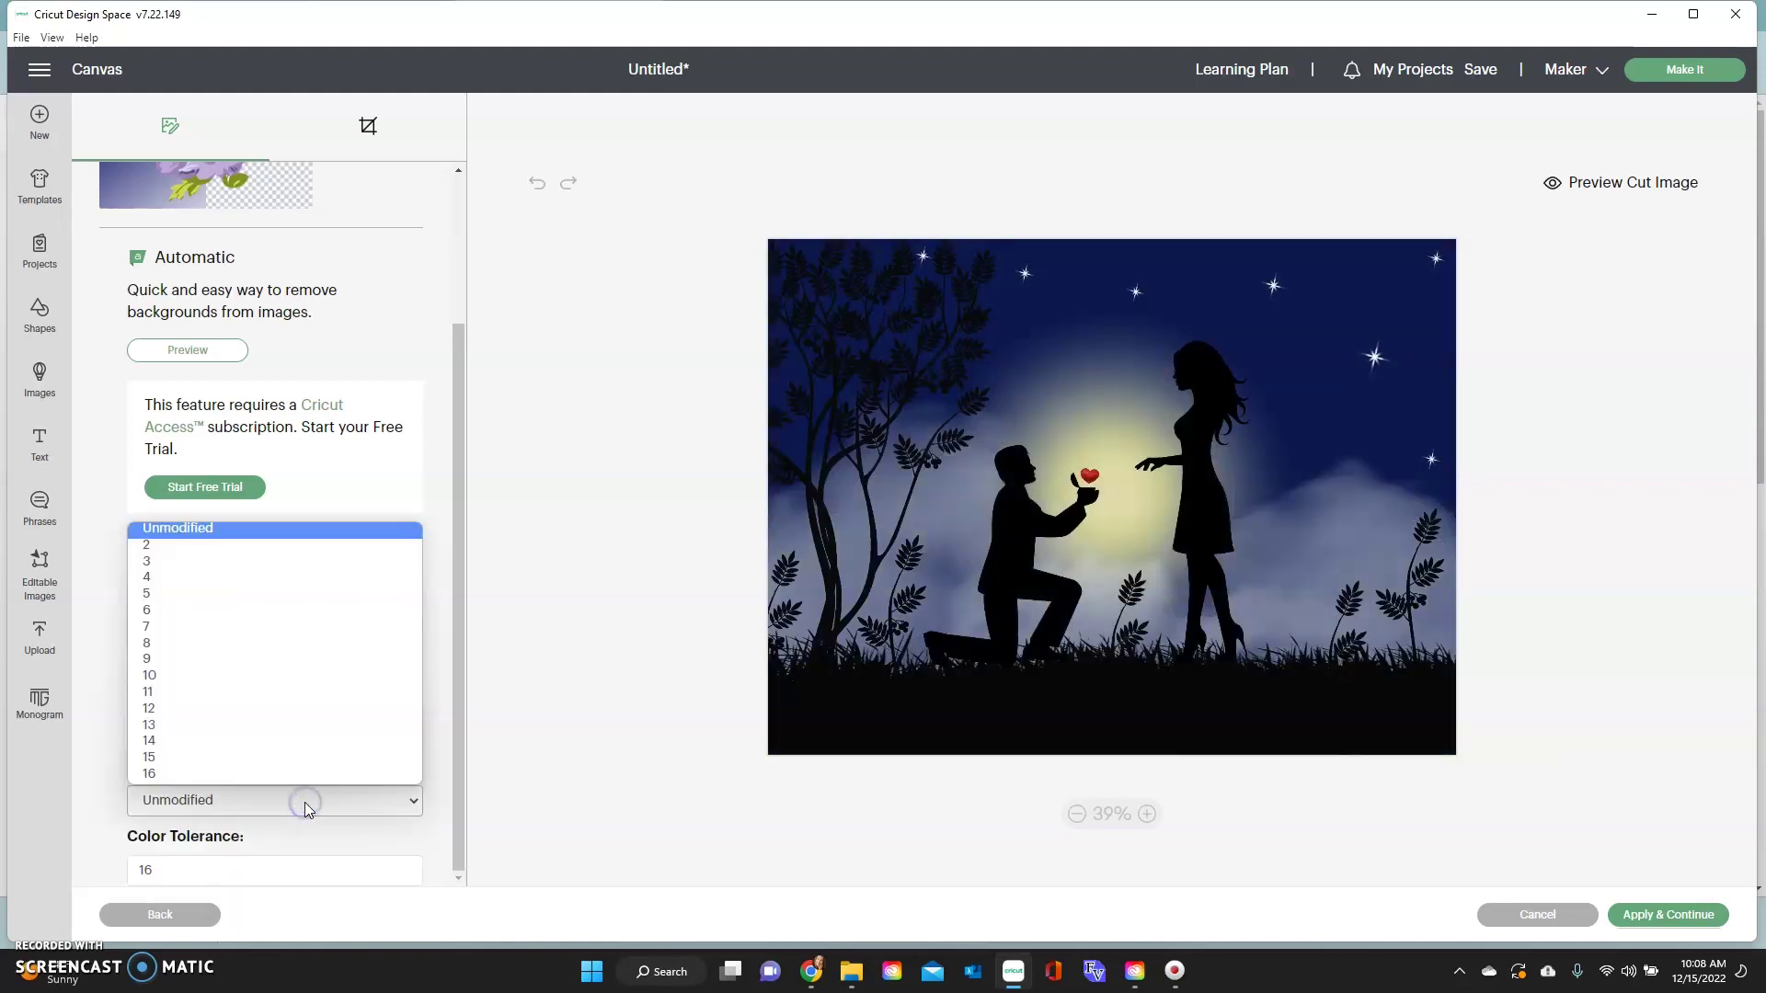
pyautogui.click(224, 627)
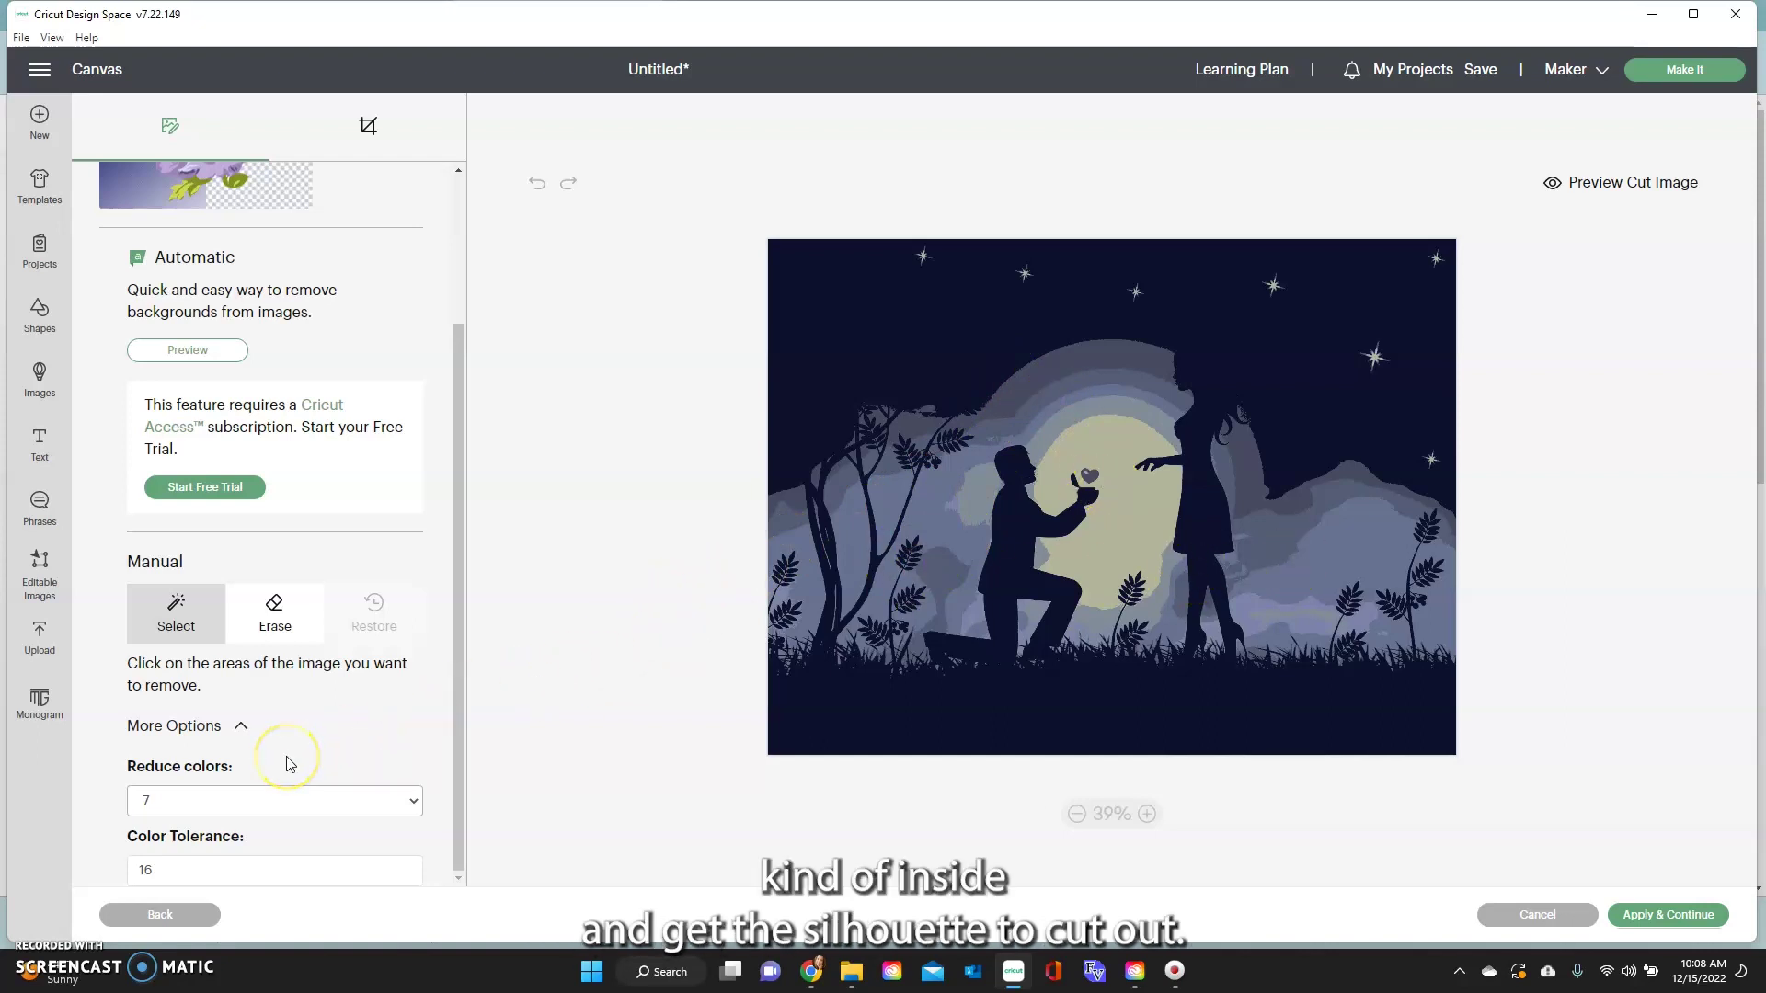
# - Remove the pale moon and the surrounding glow bands behind the couple with the manual Select tool
pyautogui.click(1100, 453)
pyautogui.click(1105, 411)
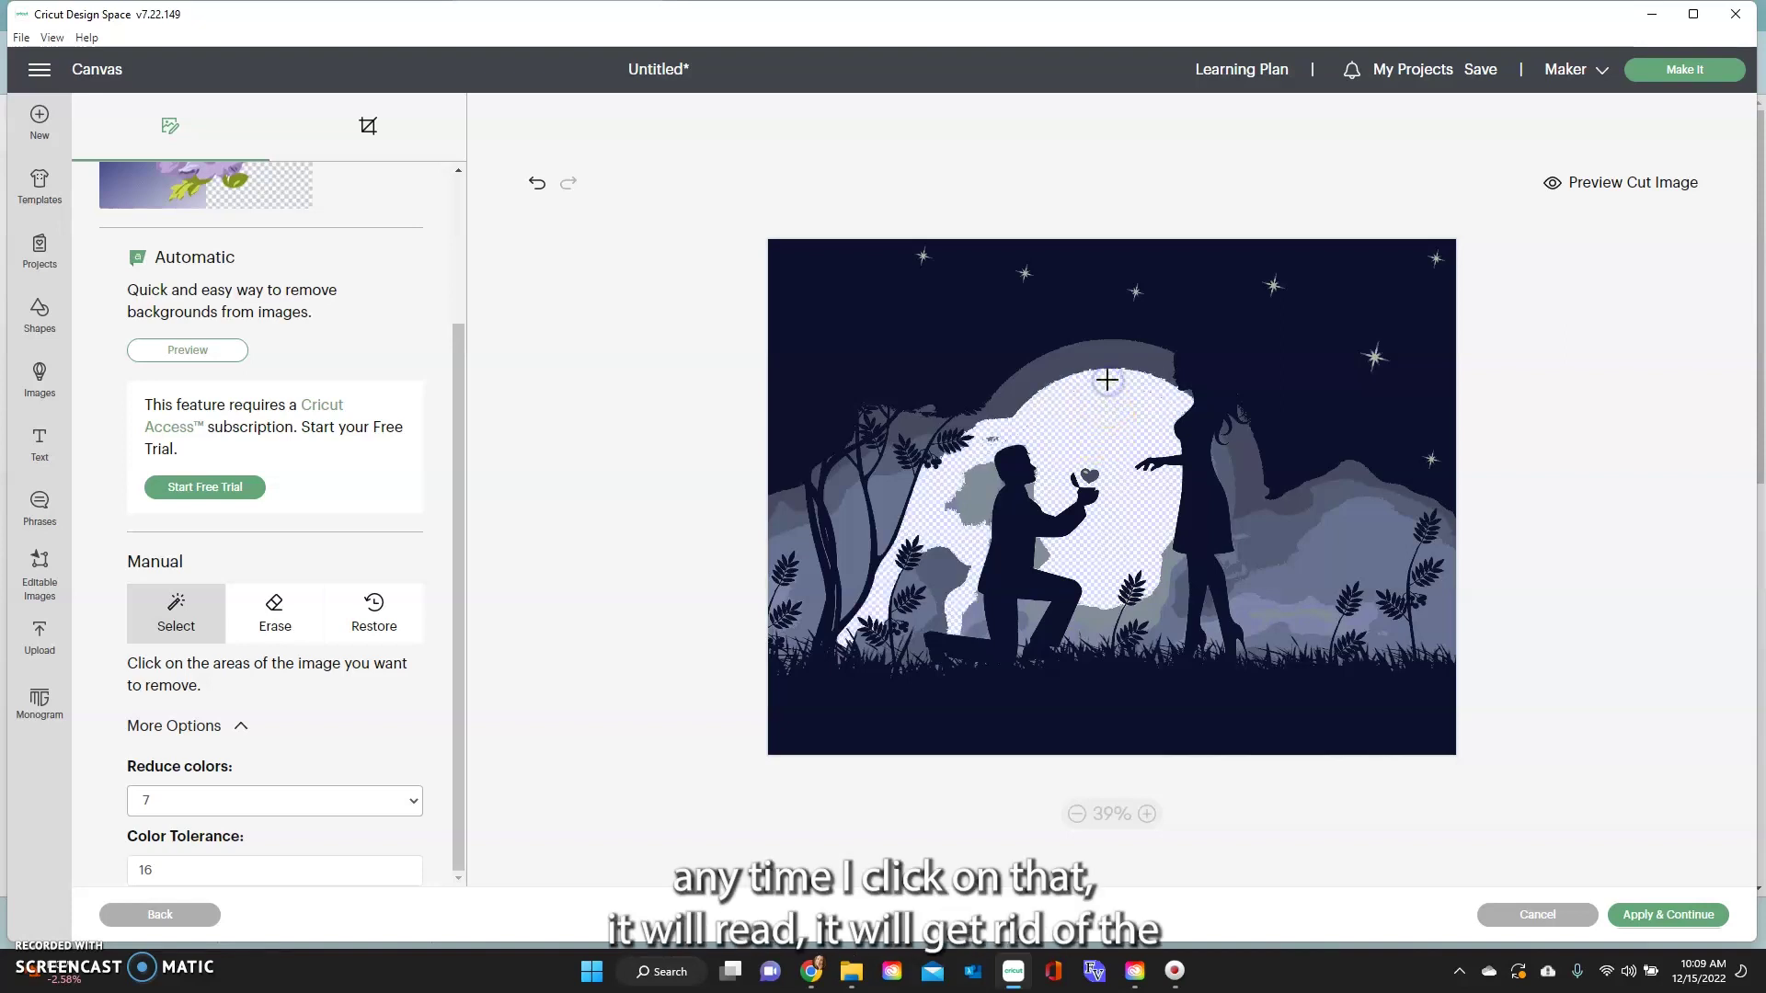
pyautogui.click(1050, 372)
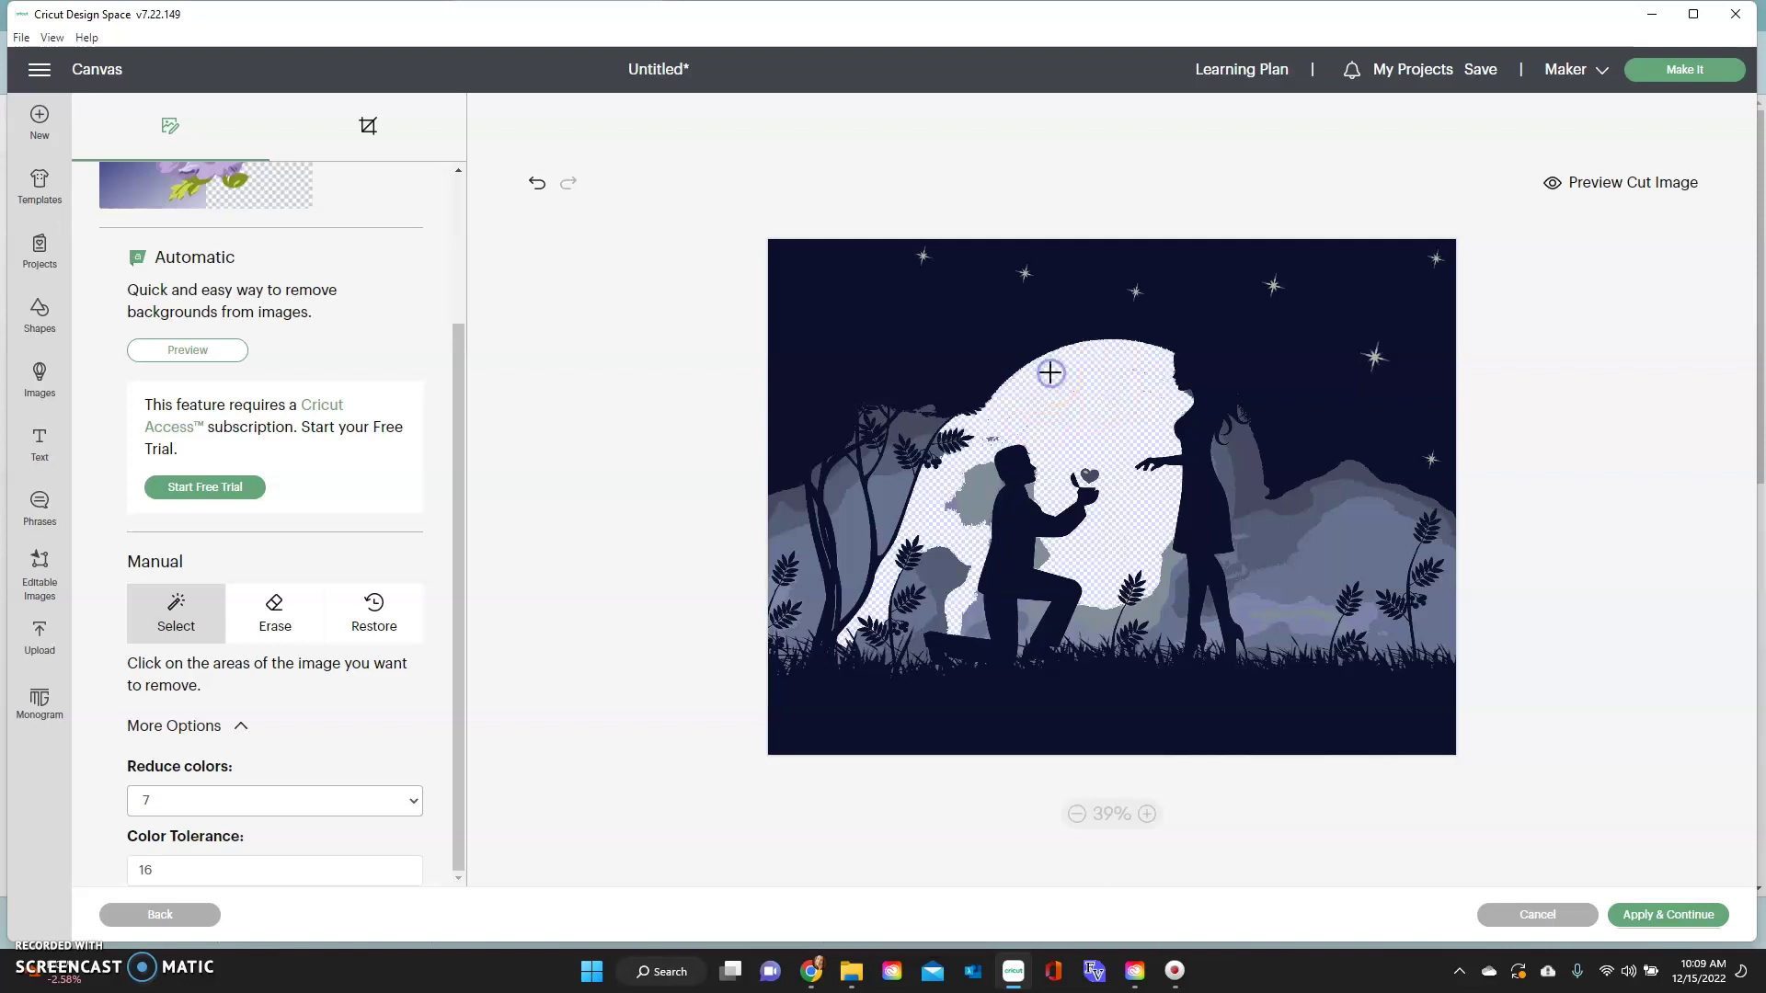
# - Remove the gray-blue cloud and sky patches between and around the tree trunks and leaves
pyautogui.click(885, 494)
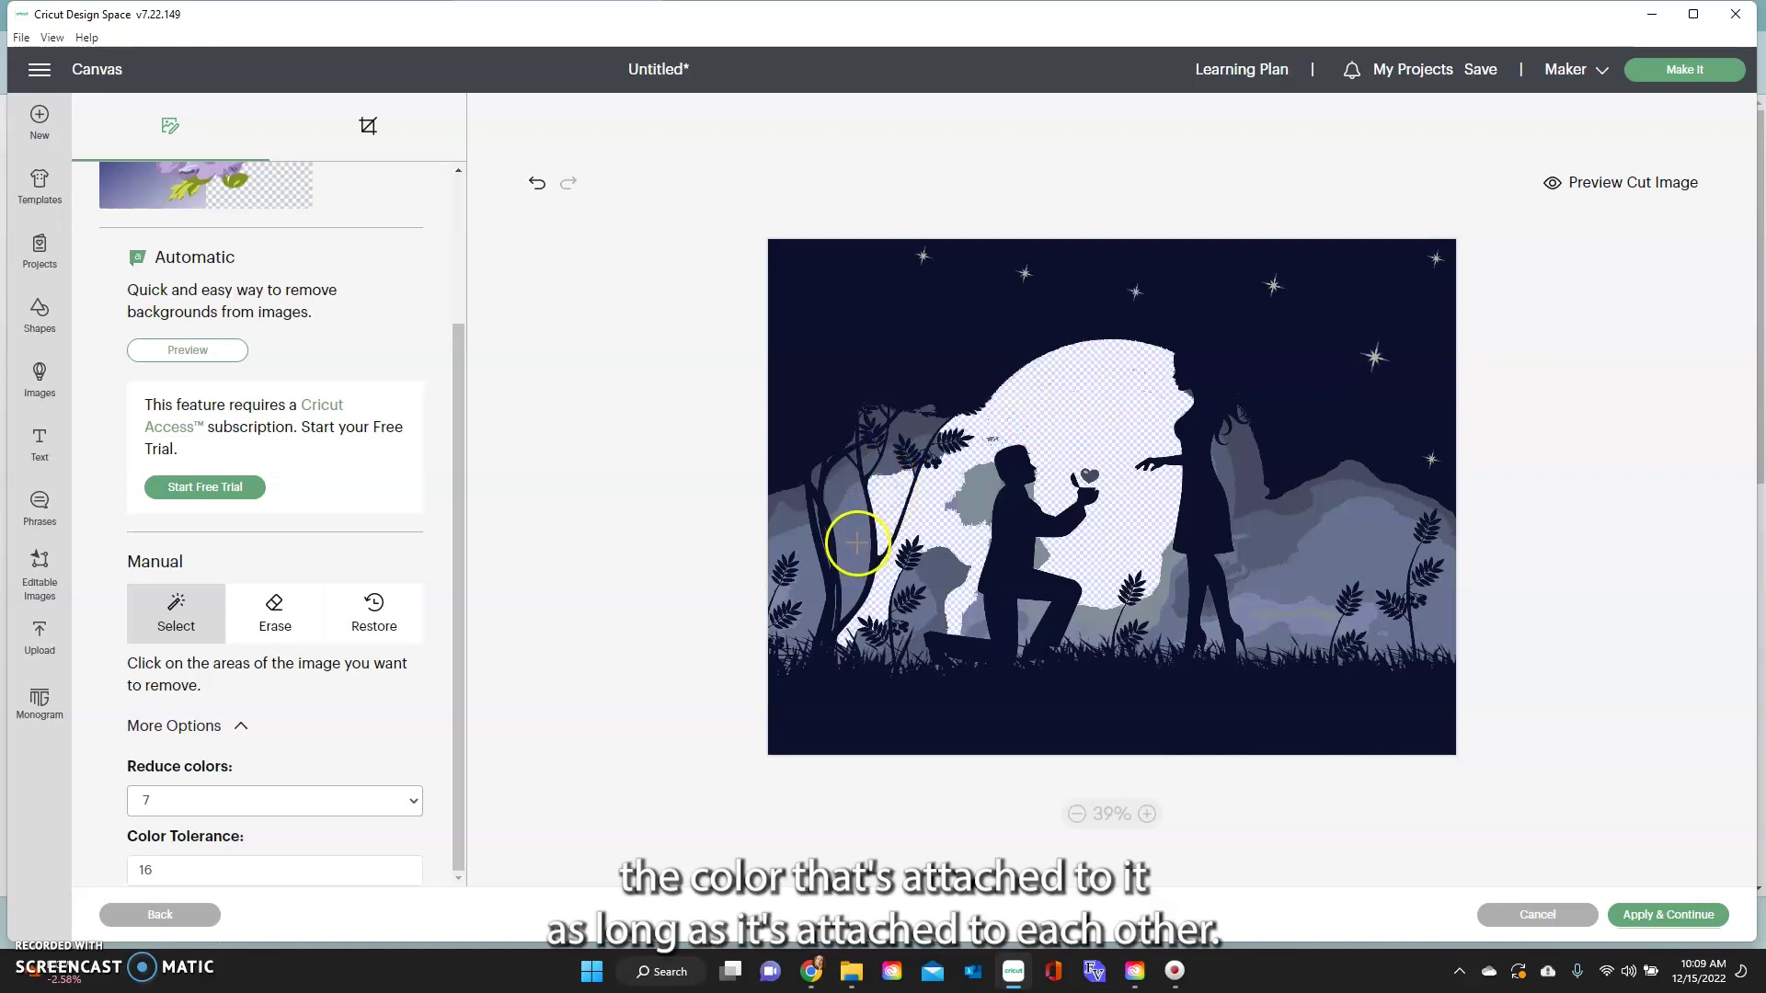
pyautogui.click(808, 573)
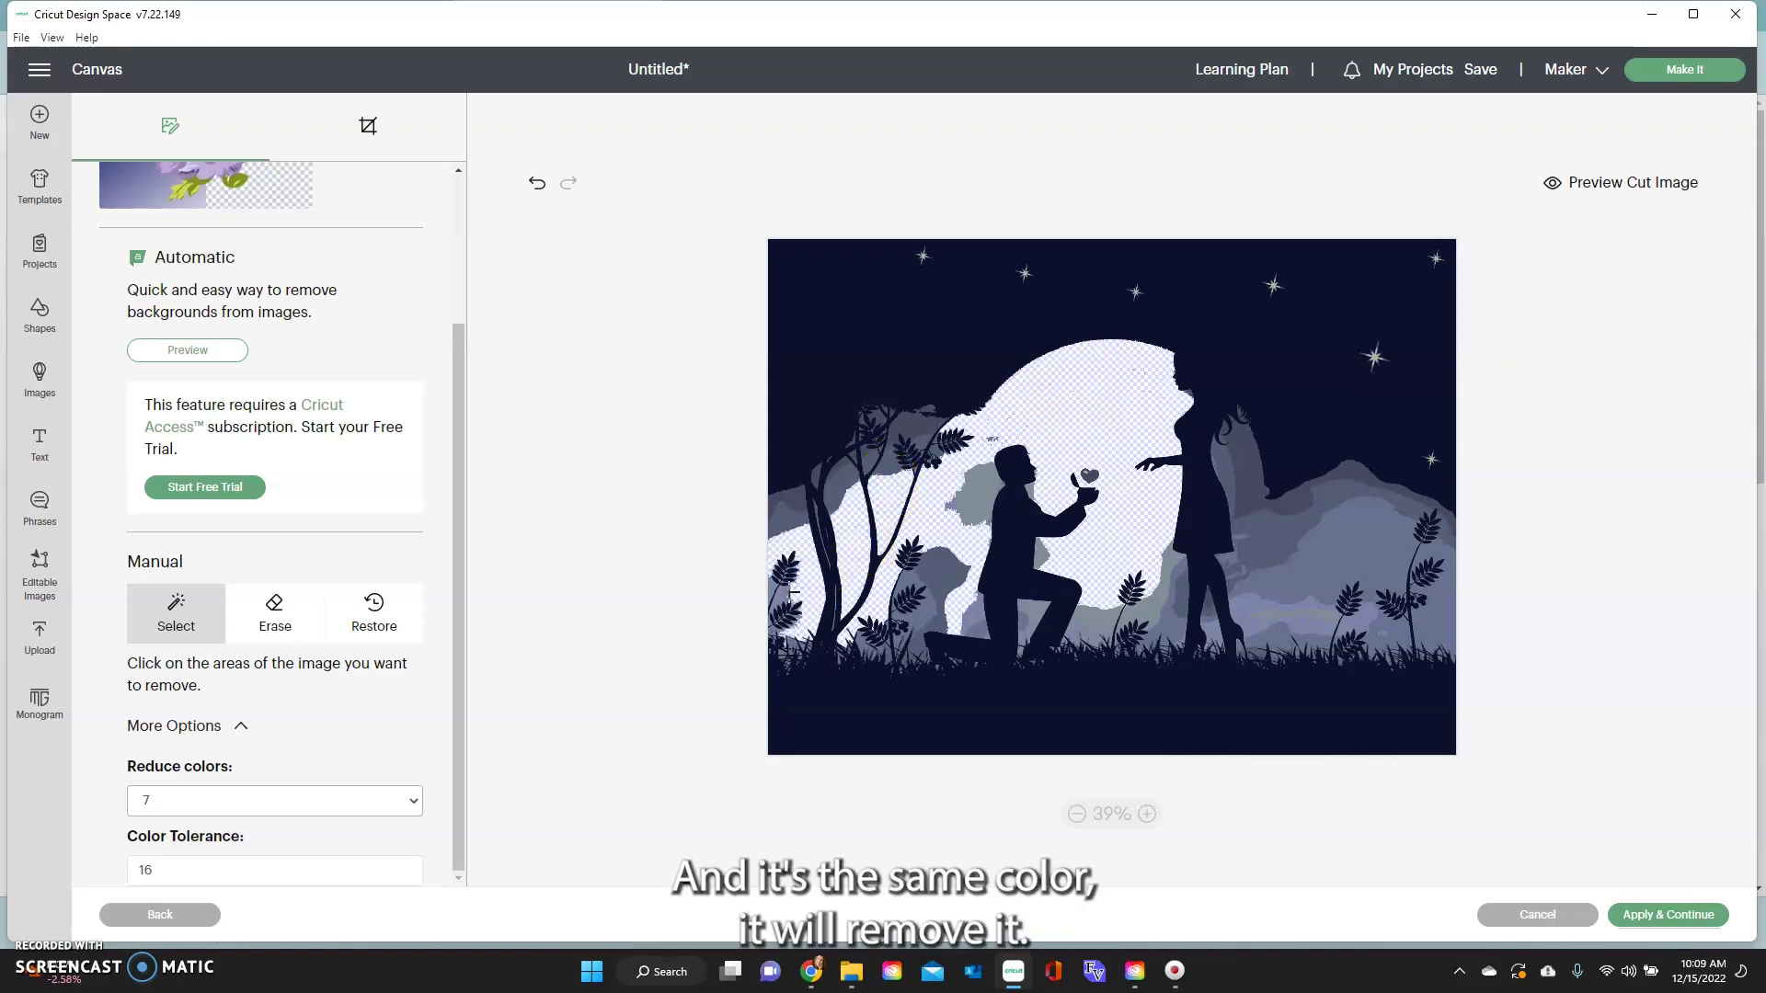
pyautogui.click(798, 517)
pyautogui.click(823, 476)
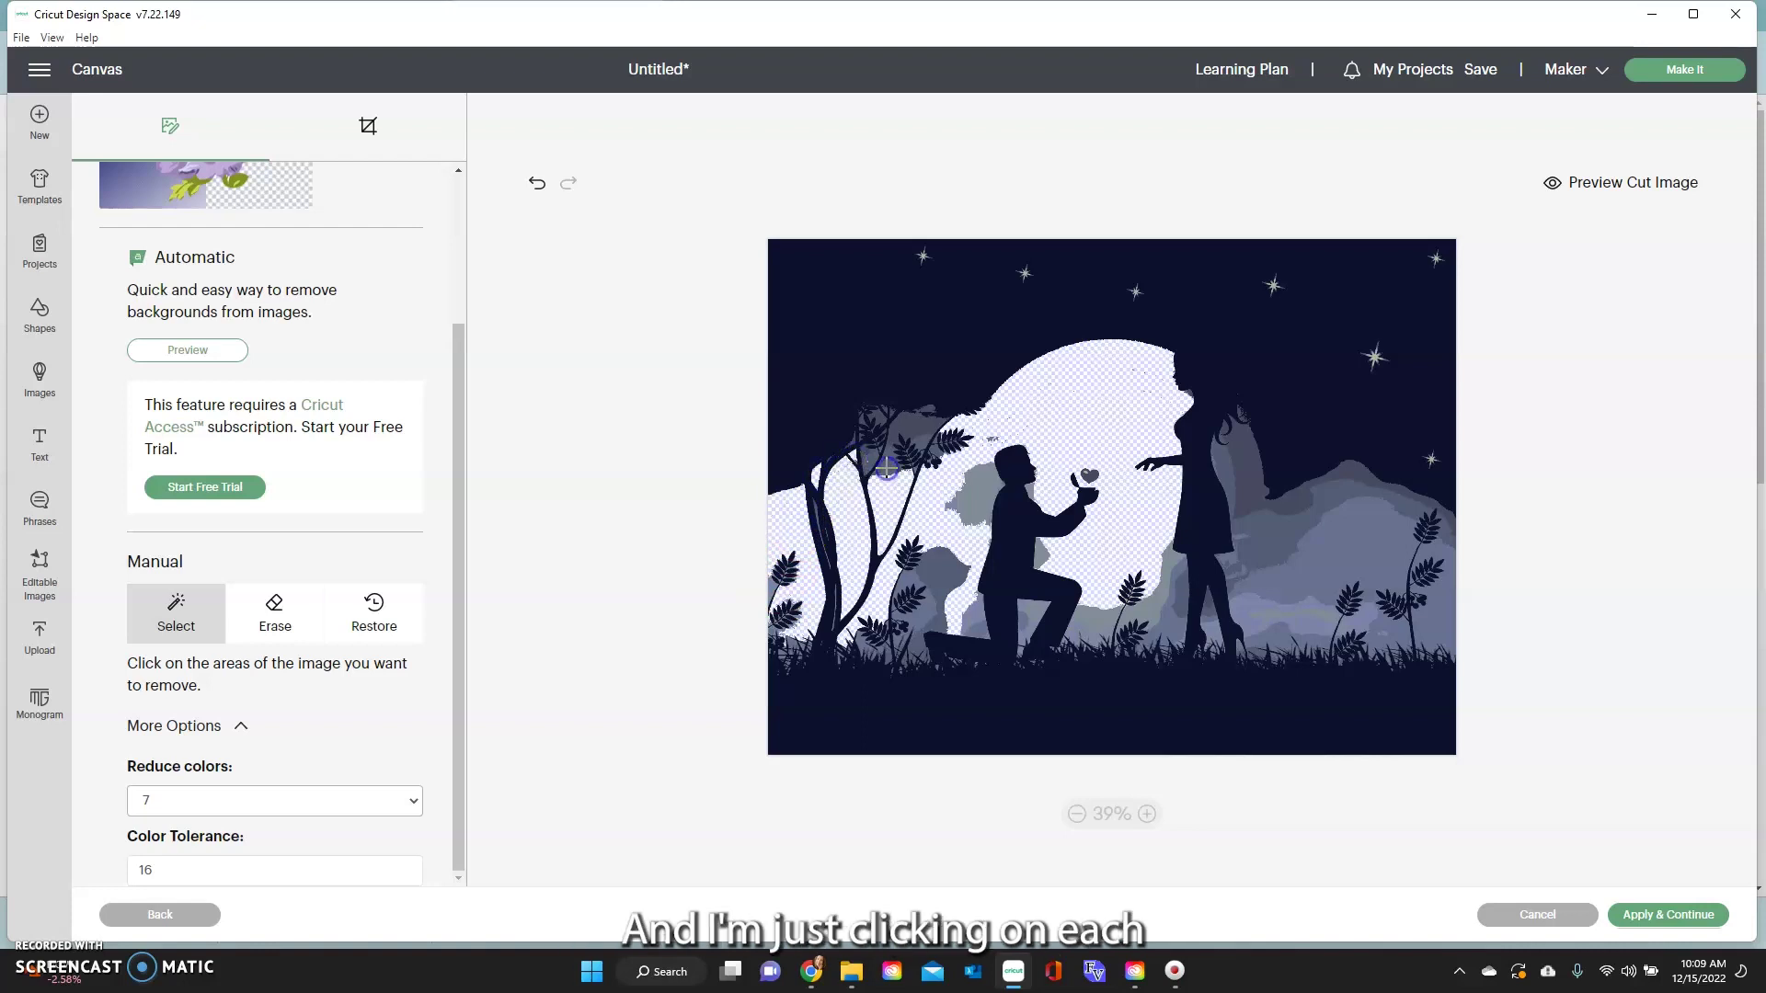
pyautogui.click(907, 422)
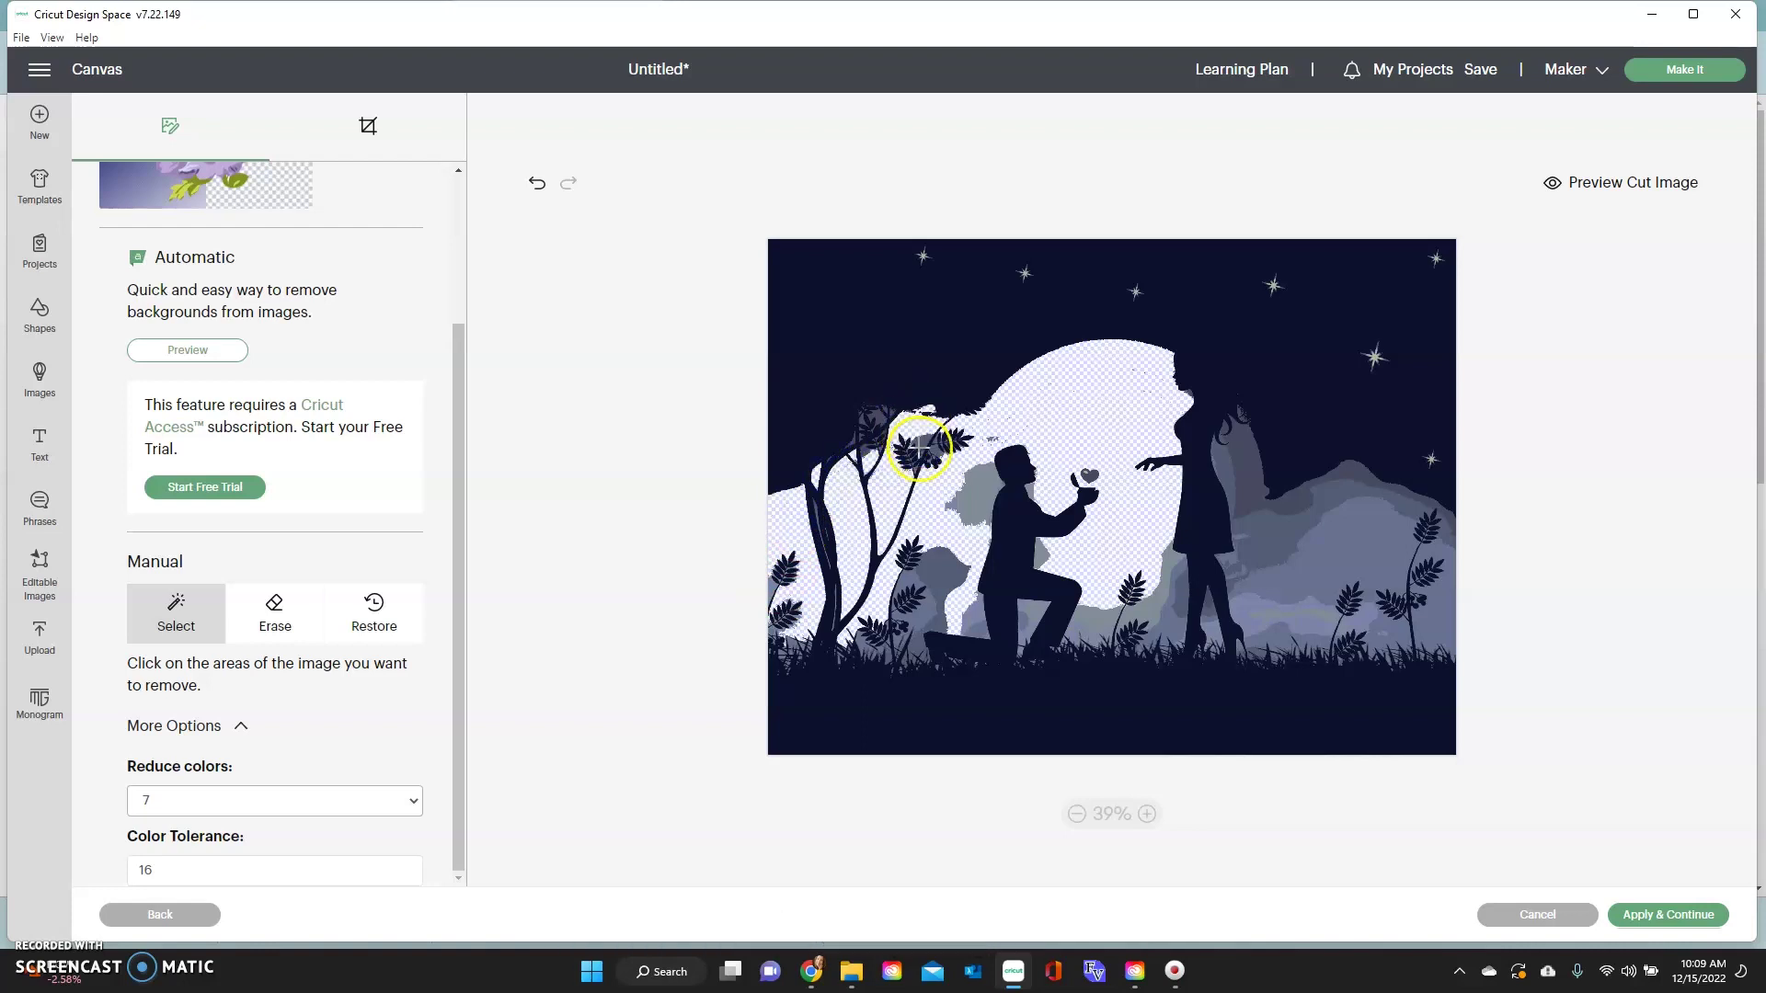
pyautogui.click(890, 453)
pyautogui.click(939, 450)
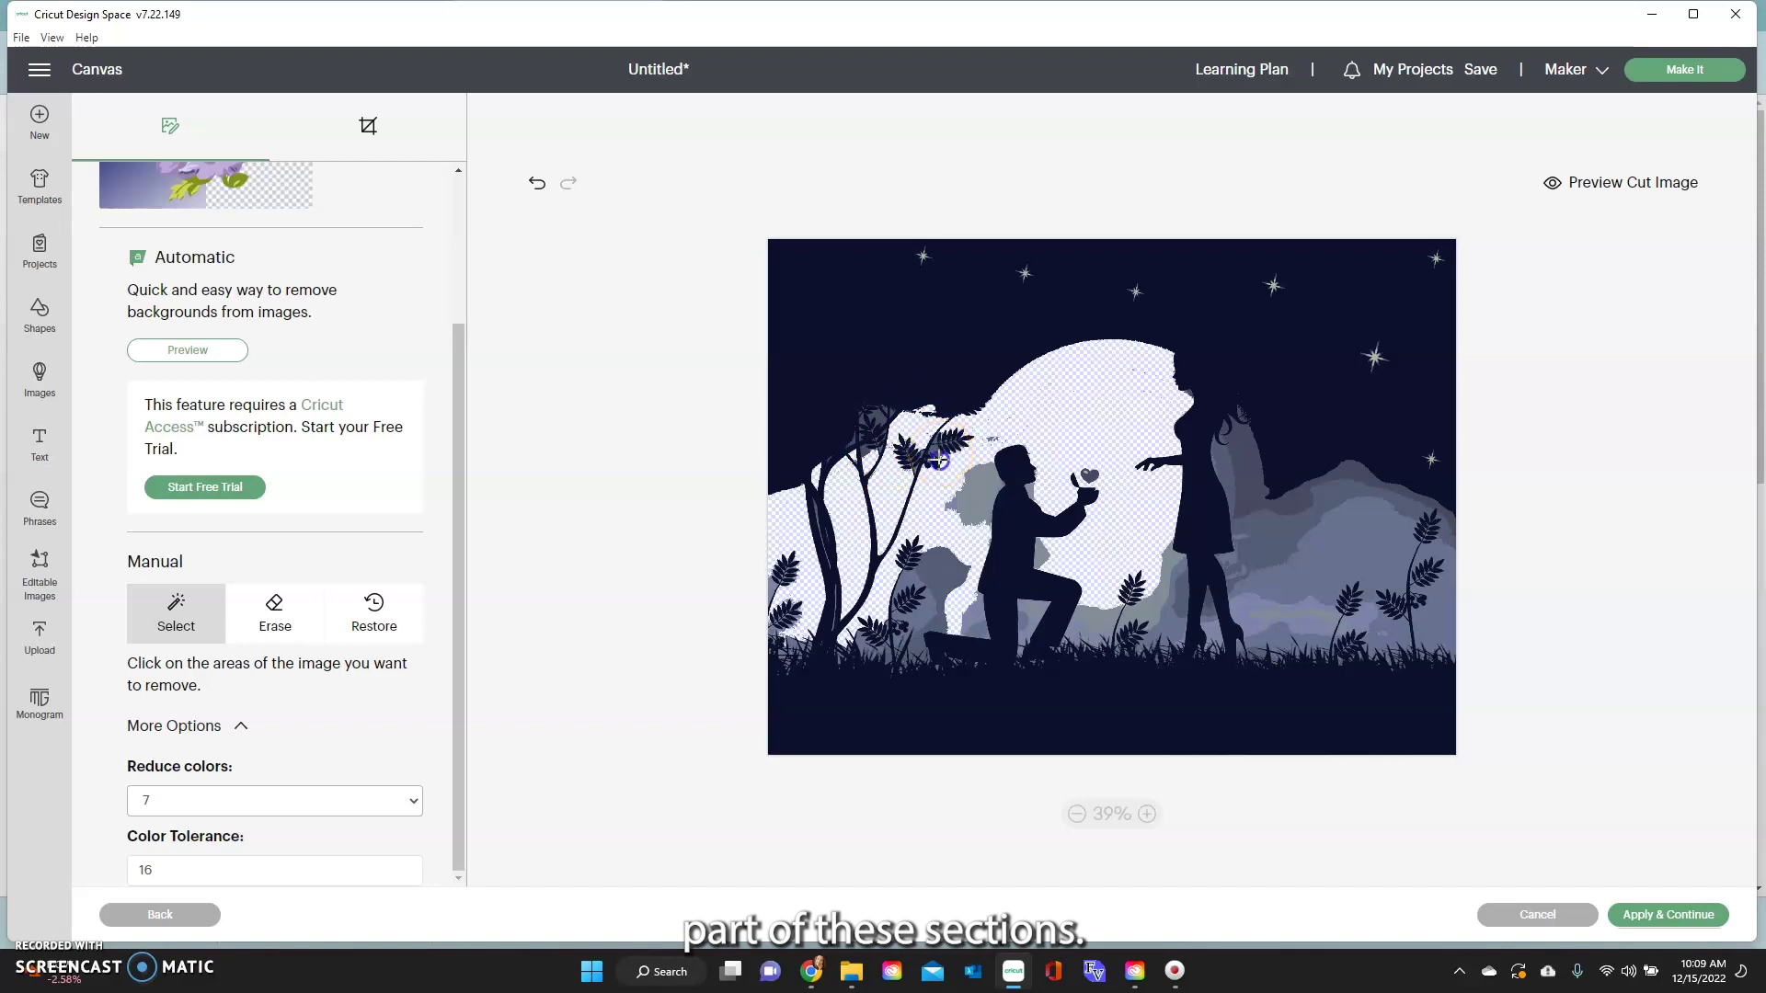
pyautogui.click(959, 644)
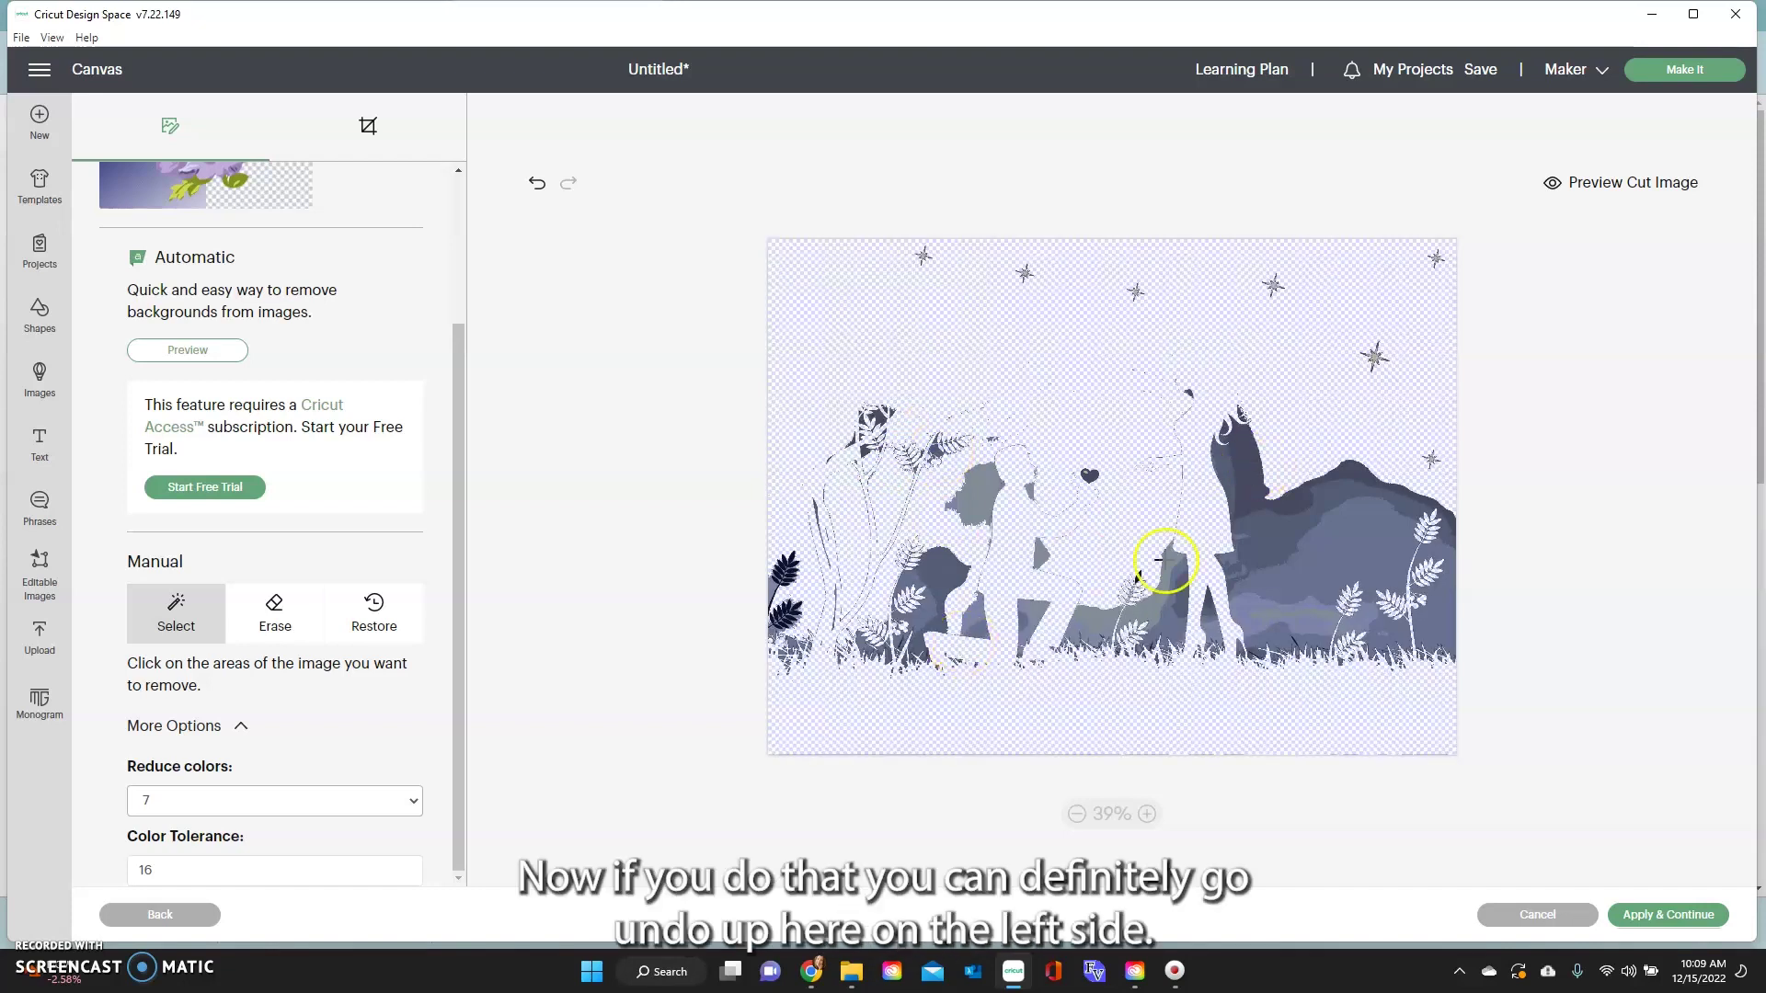
pyautogui.click(1261, 319)
pyautogui.click(536, 183)
# - Remove the gray-blue cloud areas behind the woman and around the plants beside her
pyautogui.click(1380, 621)
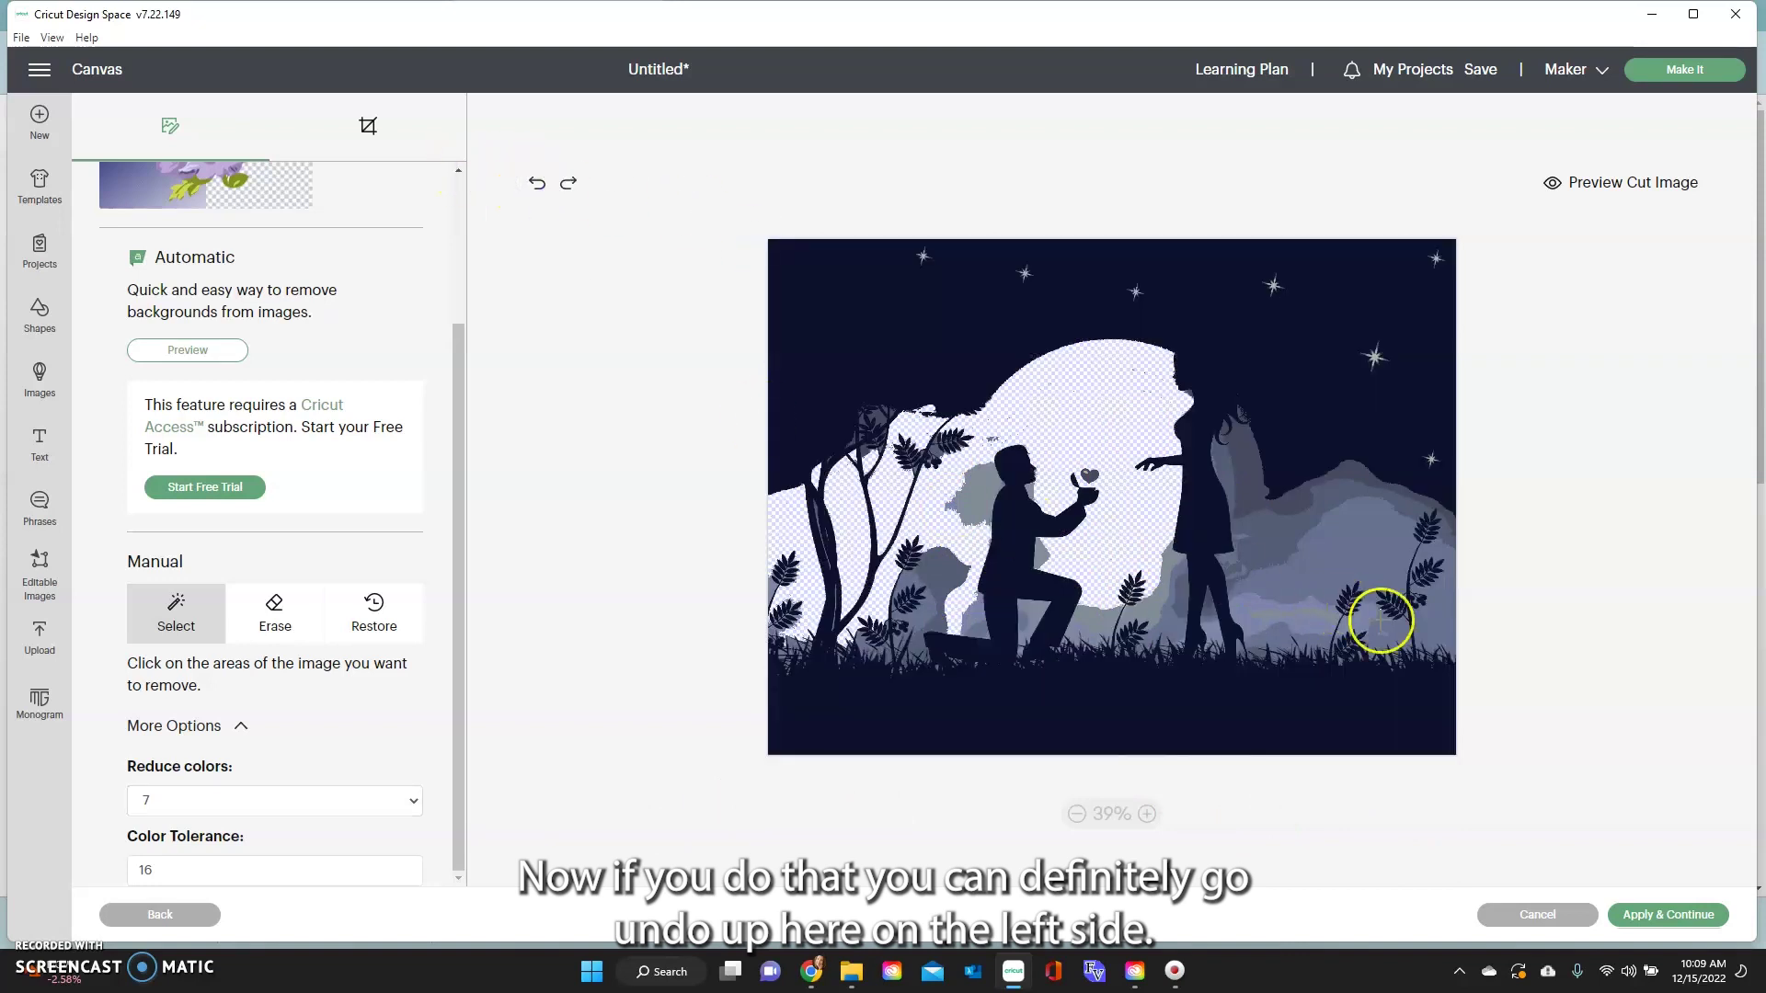
pyautogui.click(1334, 559)
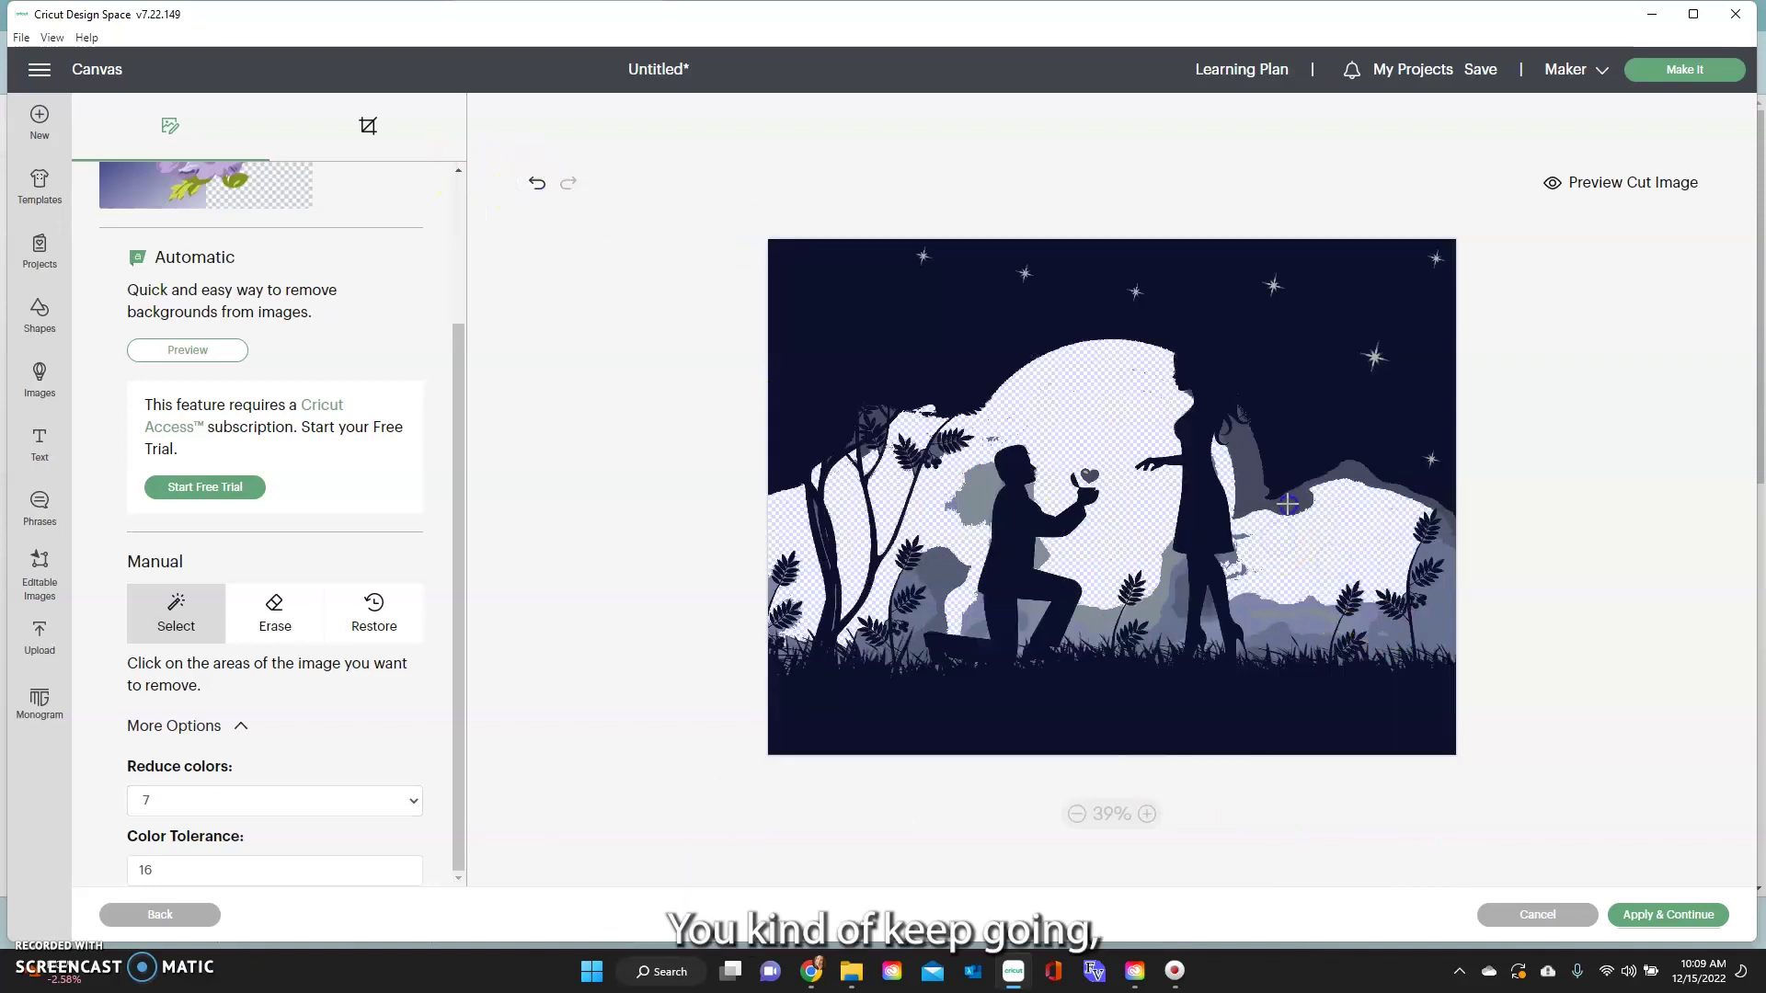
pyautogui.click(1261, 465)
pyautogui.click(1282, 614)
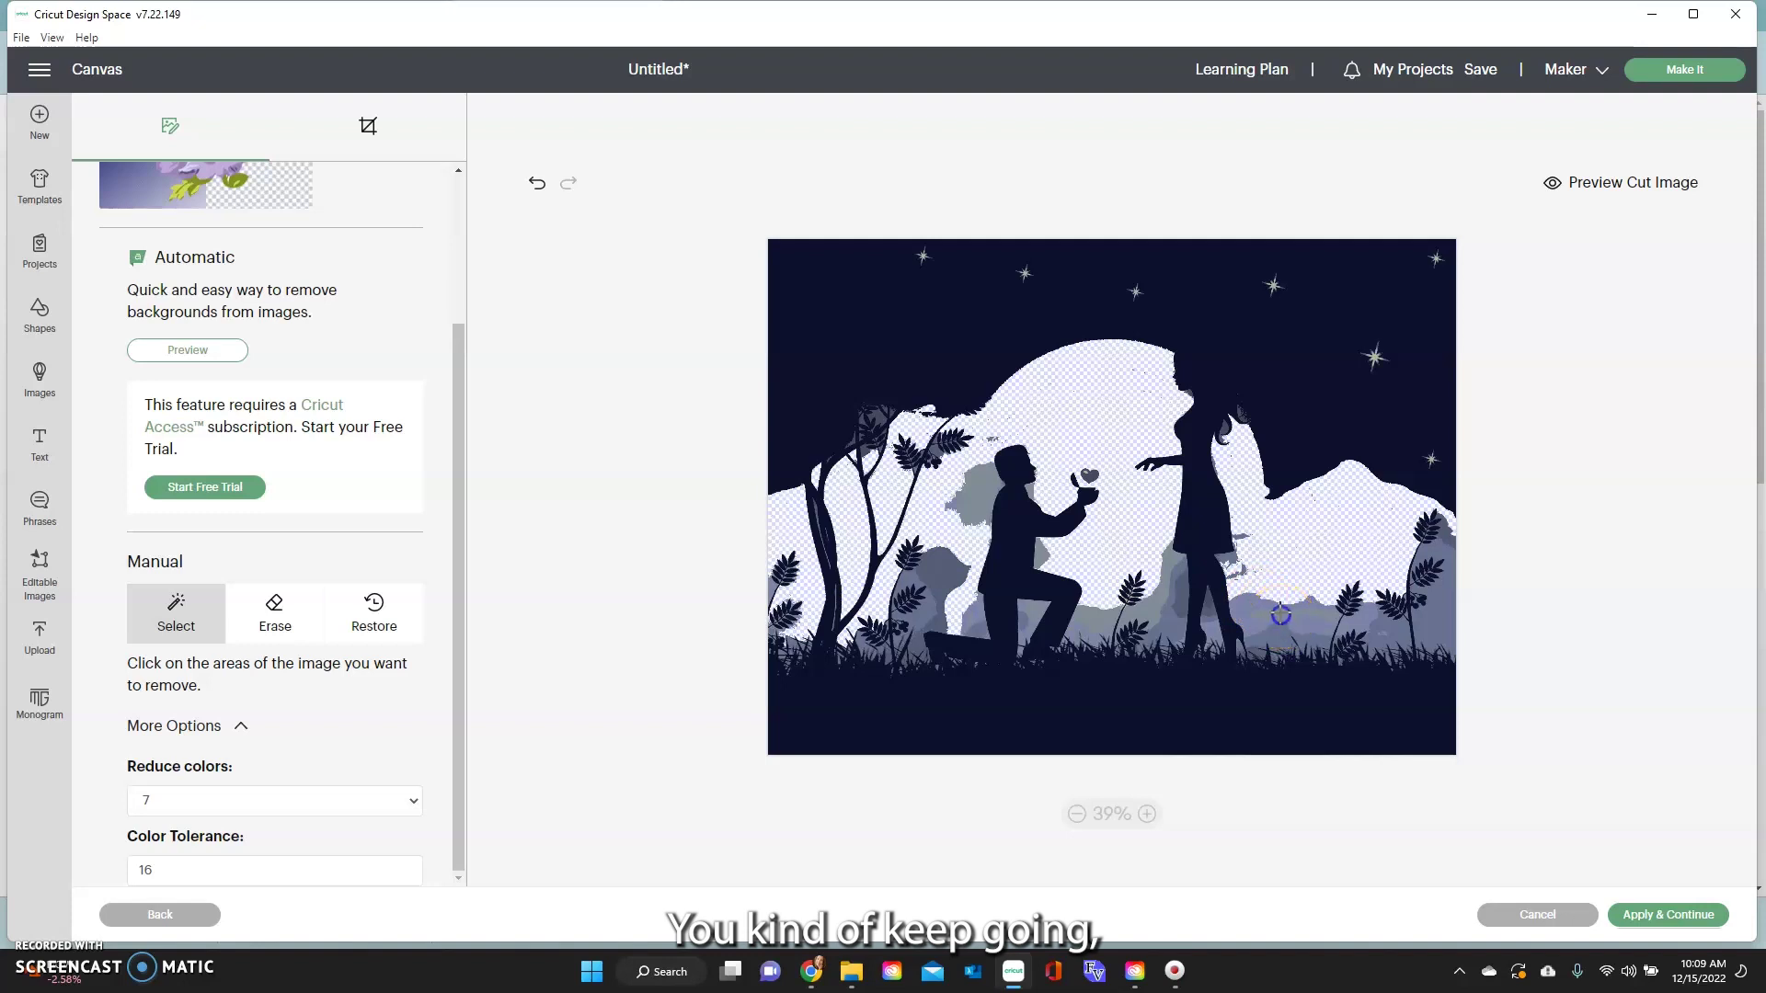
pyautogui.click(1438, 535)
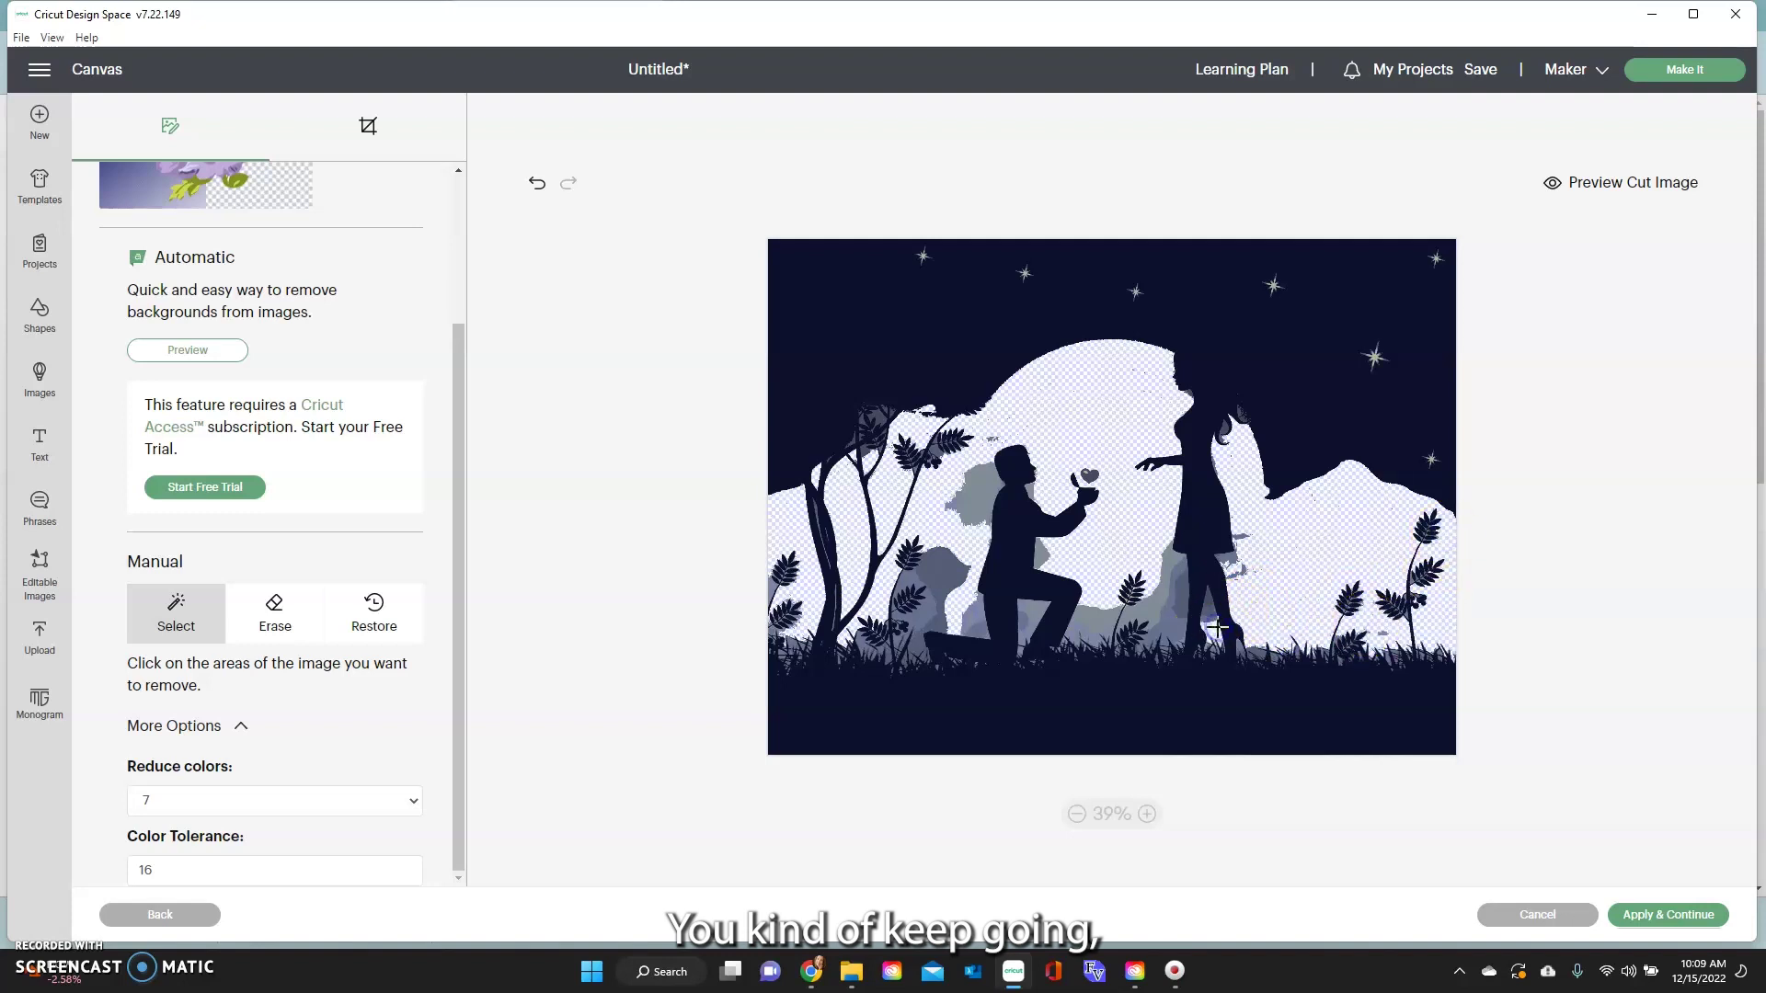
# - Remove the remaining gray patches around the kneeling man, beside the woman's skirt, and between her legs
pyautogui.click(1185, 595)
pyautogui.click(922, 604)
pyautogui.click(905, 580)
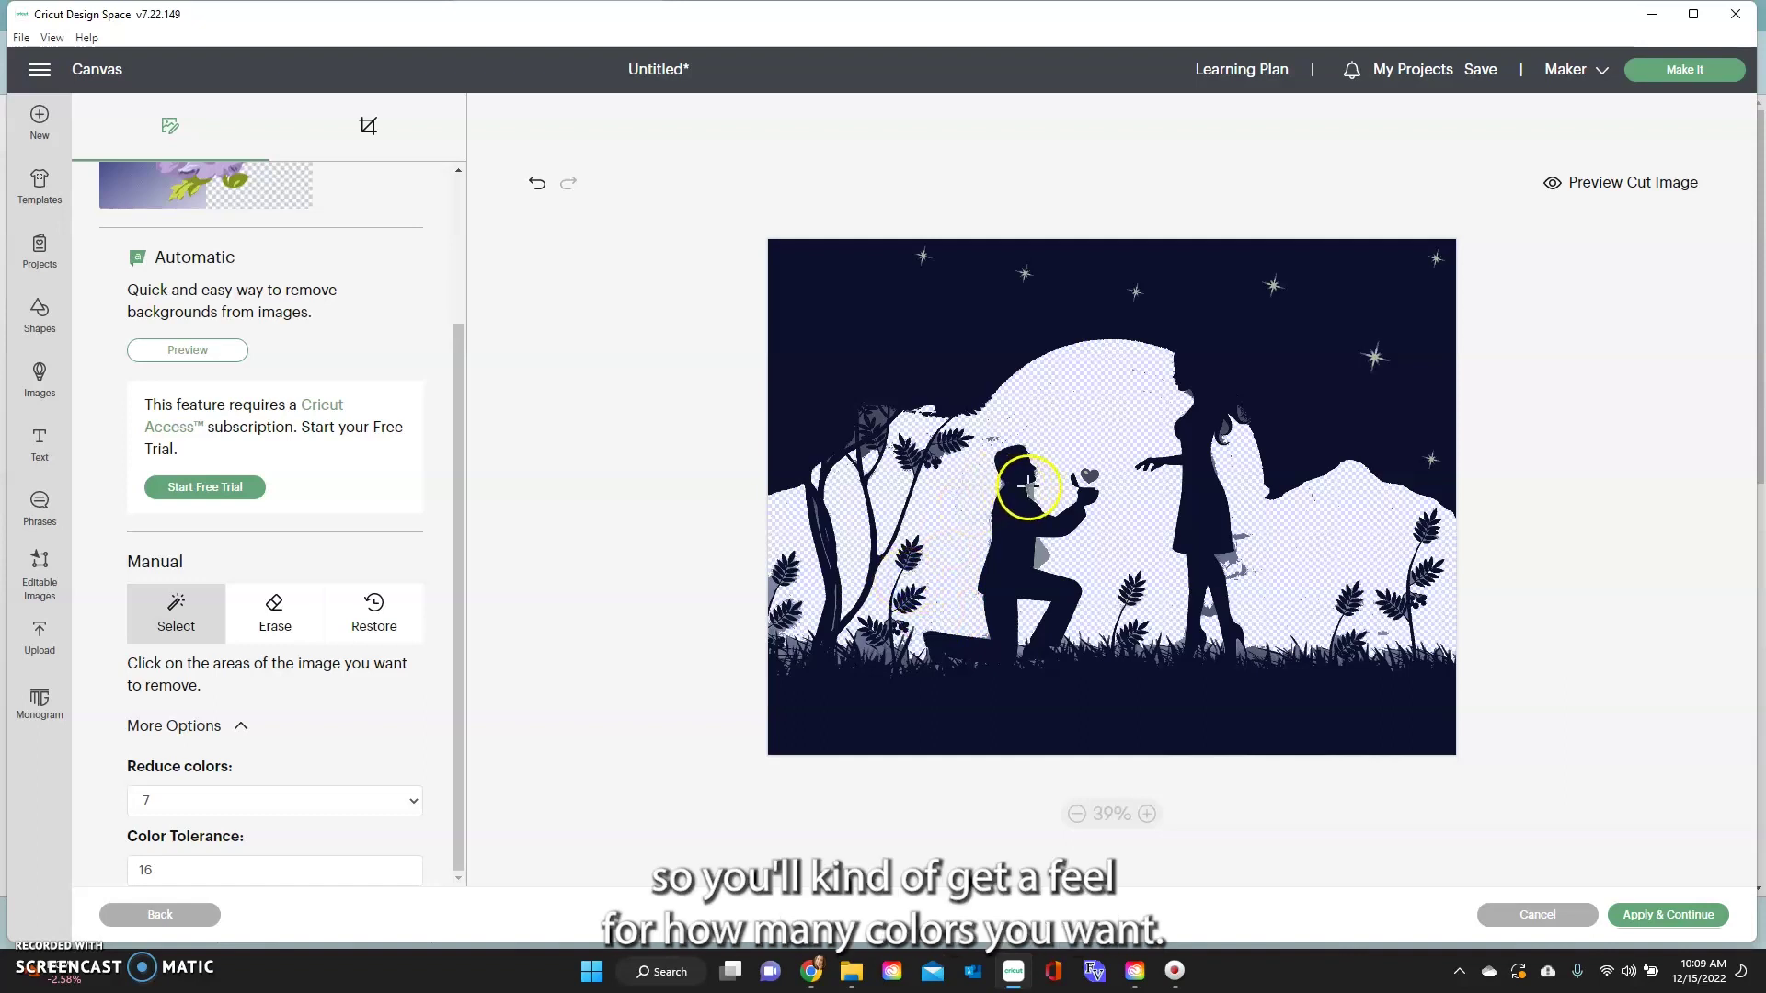
pyautogui.click(1032, 544)
pyautogui.click(1033, 487)
pyautogui.click(1244, 557)
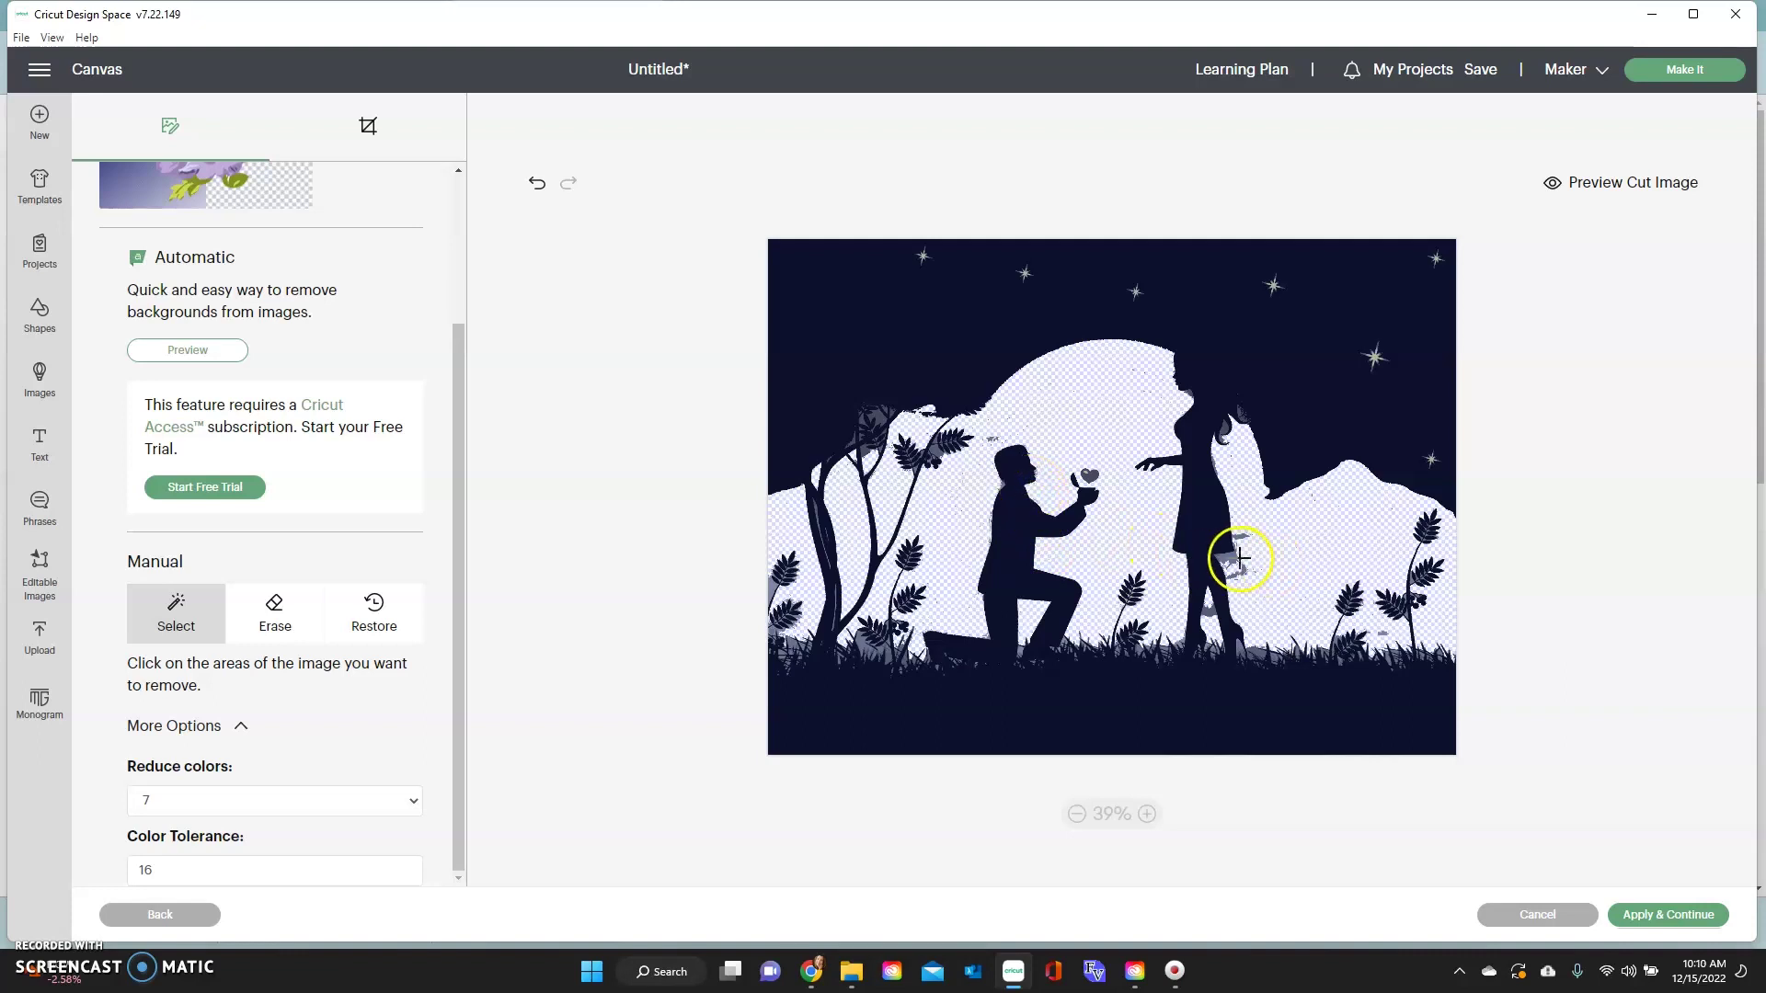
pyautogui.click(1212, 609)
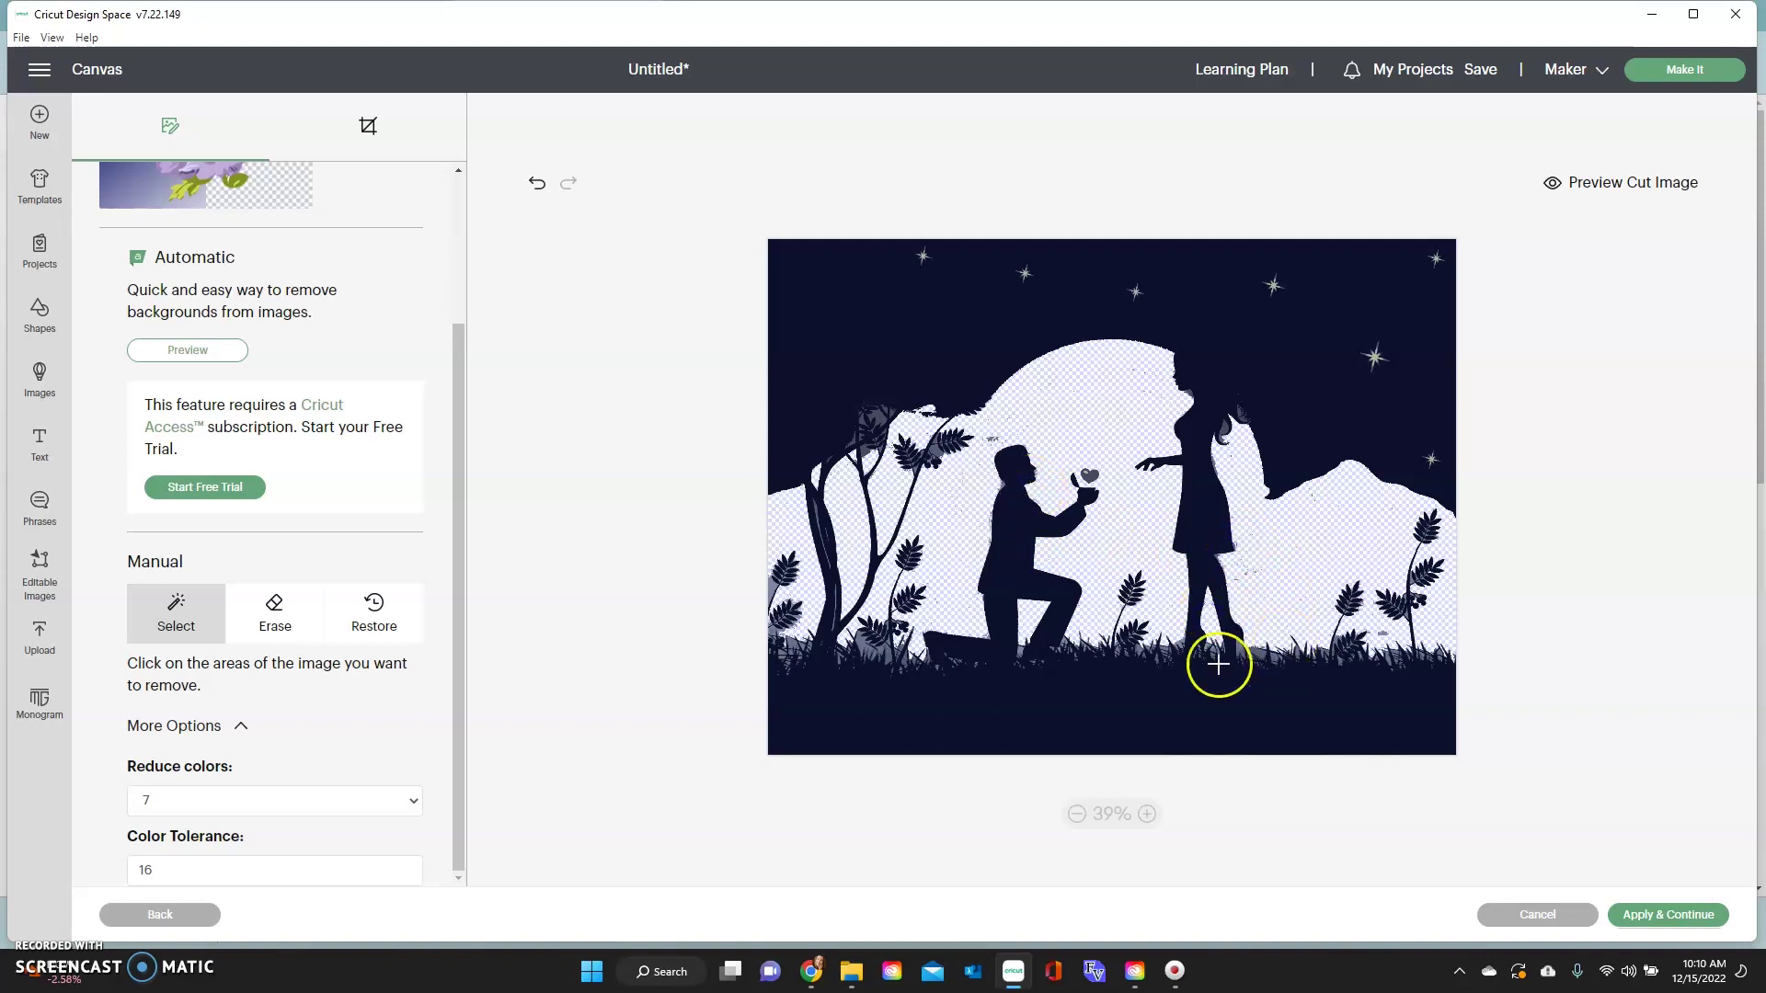
# - Undo the last area removal and preview the couple image as a cut image
pyautogui.click(536, 183)
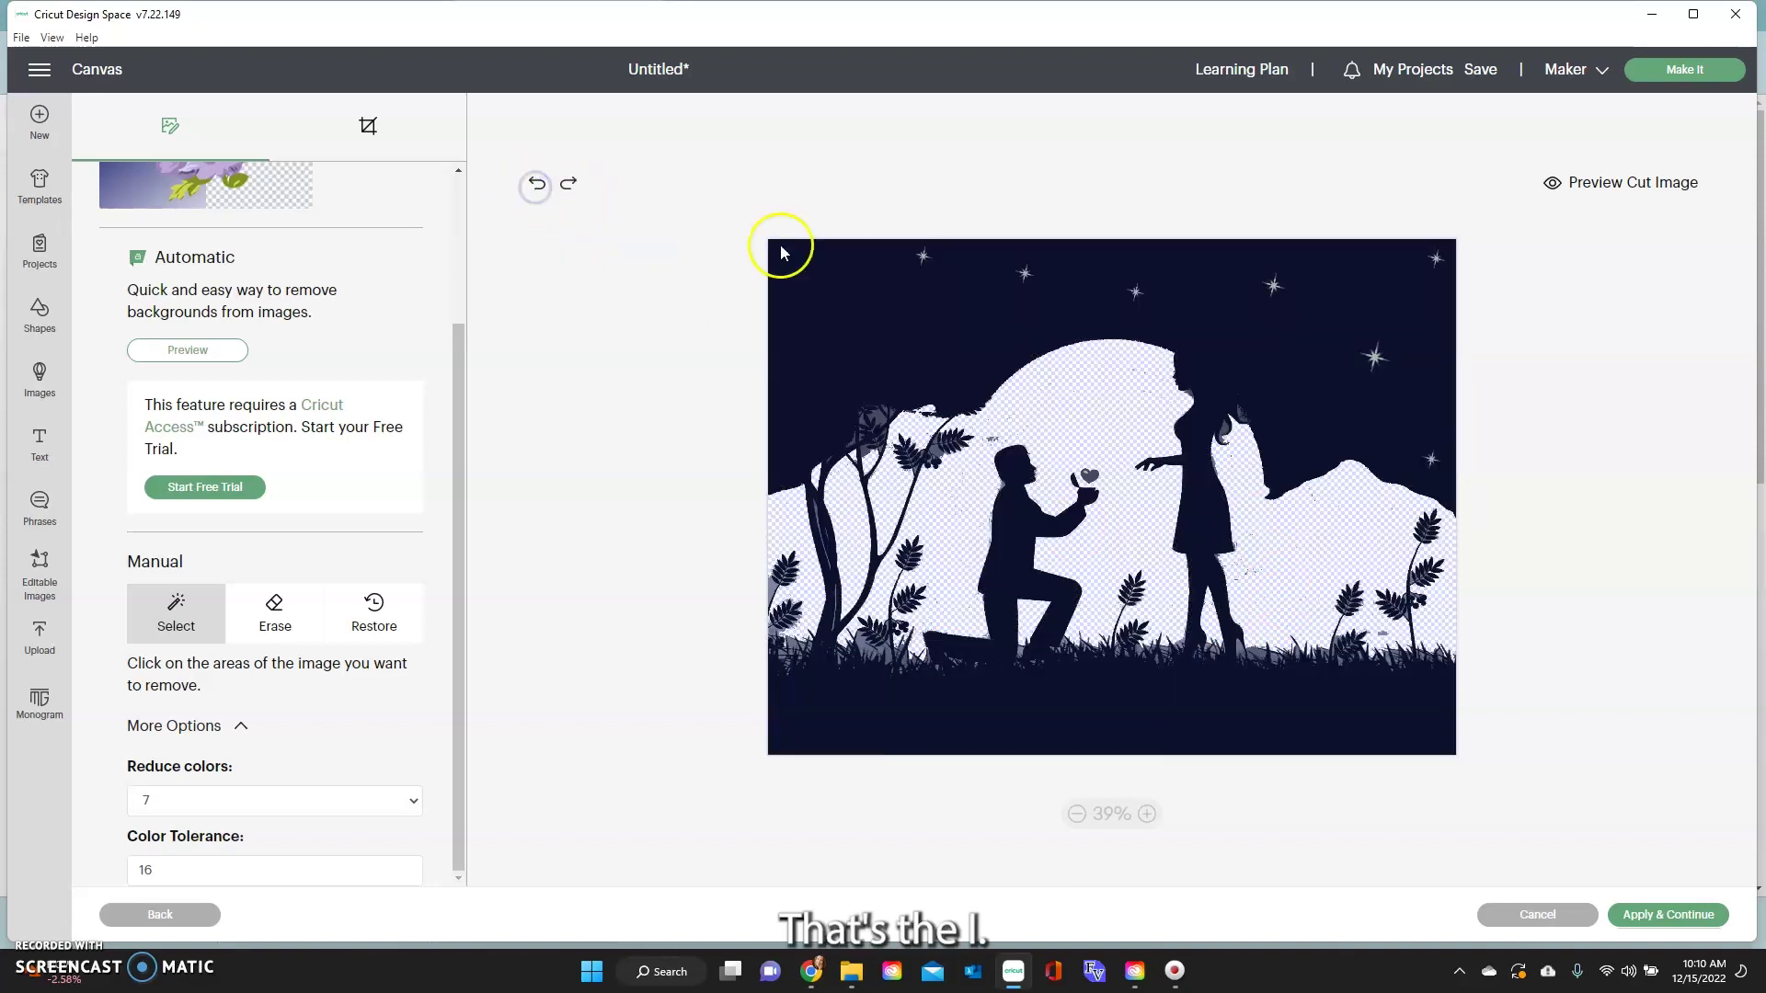
pyautogui.click(1643, 189)
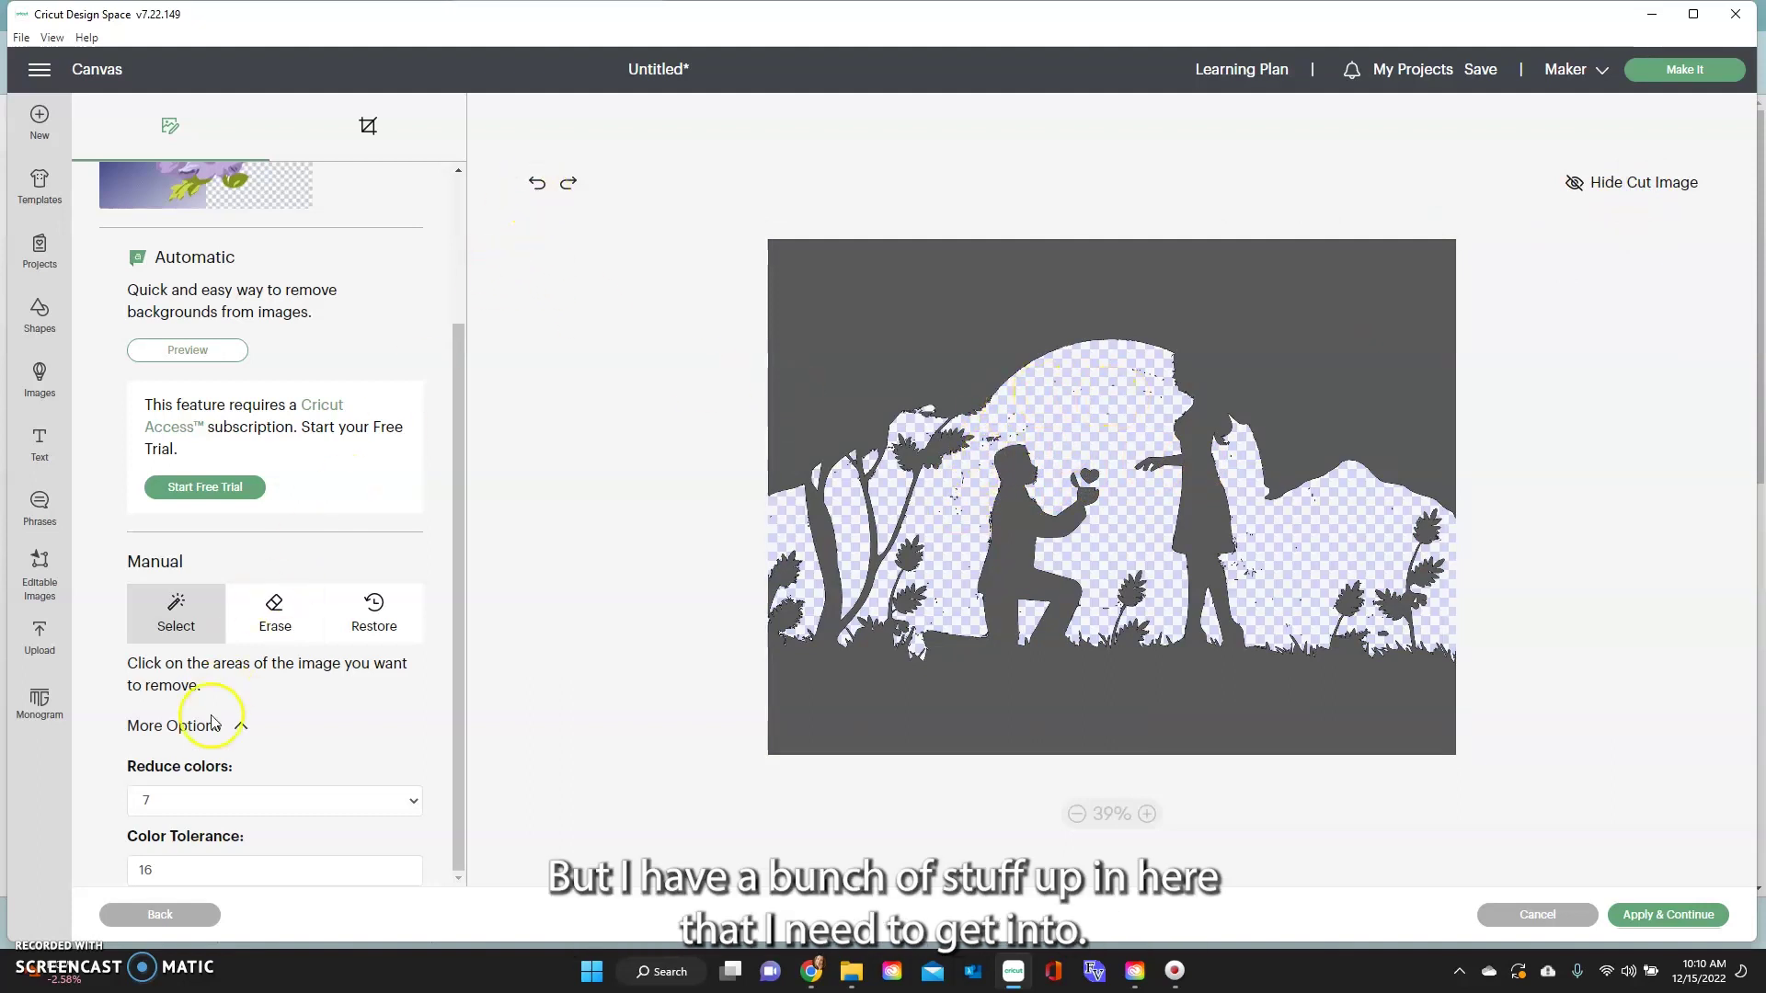
# - Erase the stray specks around the tree branches, beside the kneeling man, and next to the woman's skirt with the size 20 eraser
pyautogui.click(267, 614)
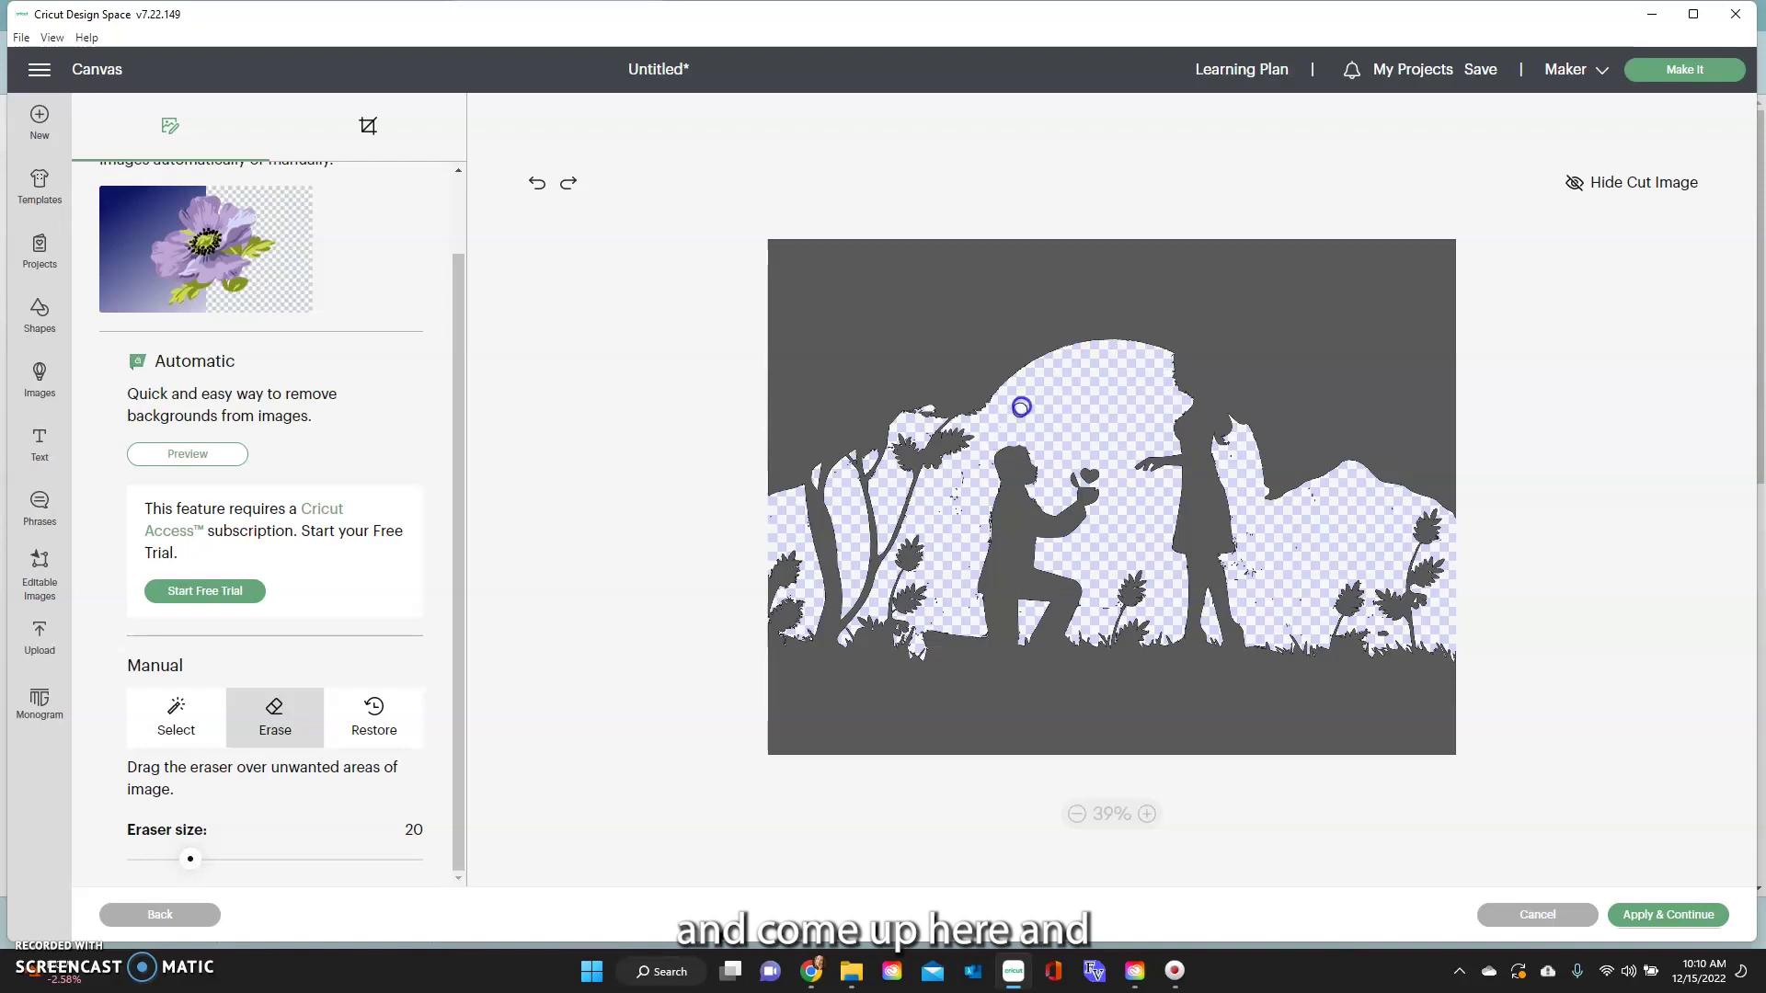
pyautogui.click(955, 488)
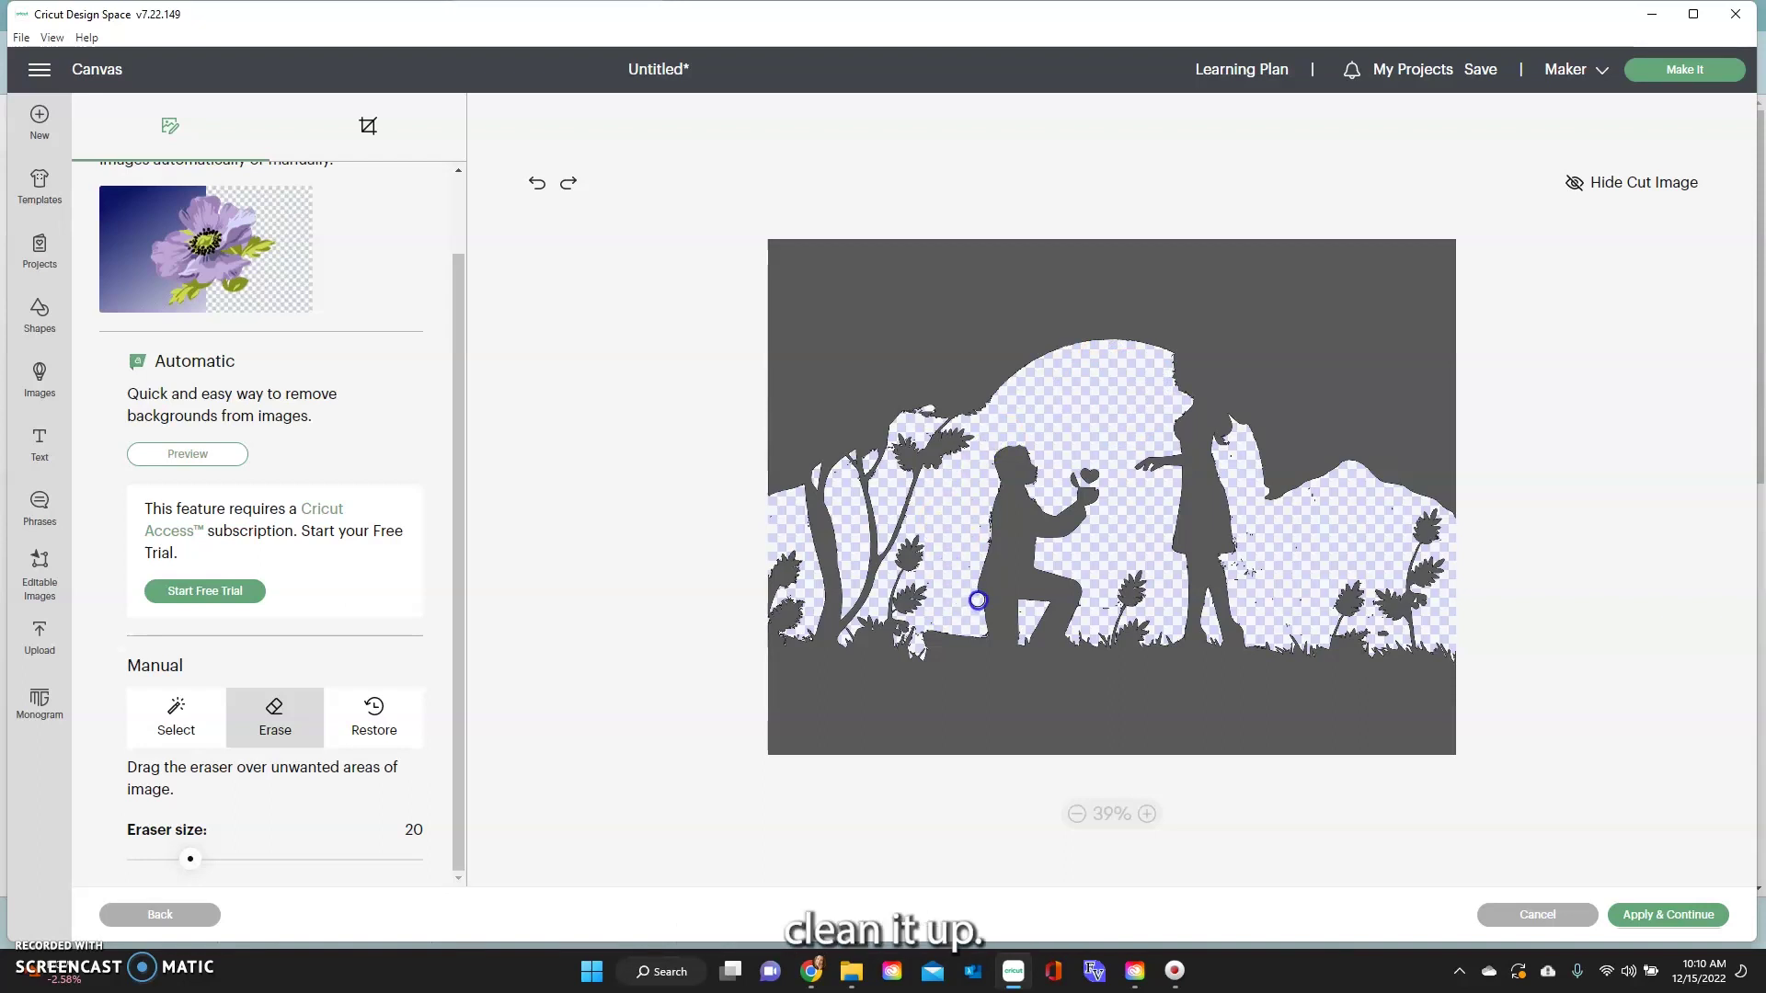
pyautogui.moveTo(1211, 551); pyautogui.dragTo(1237, 569)
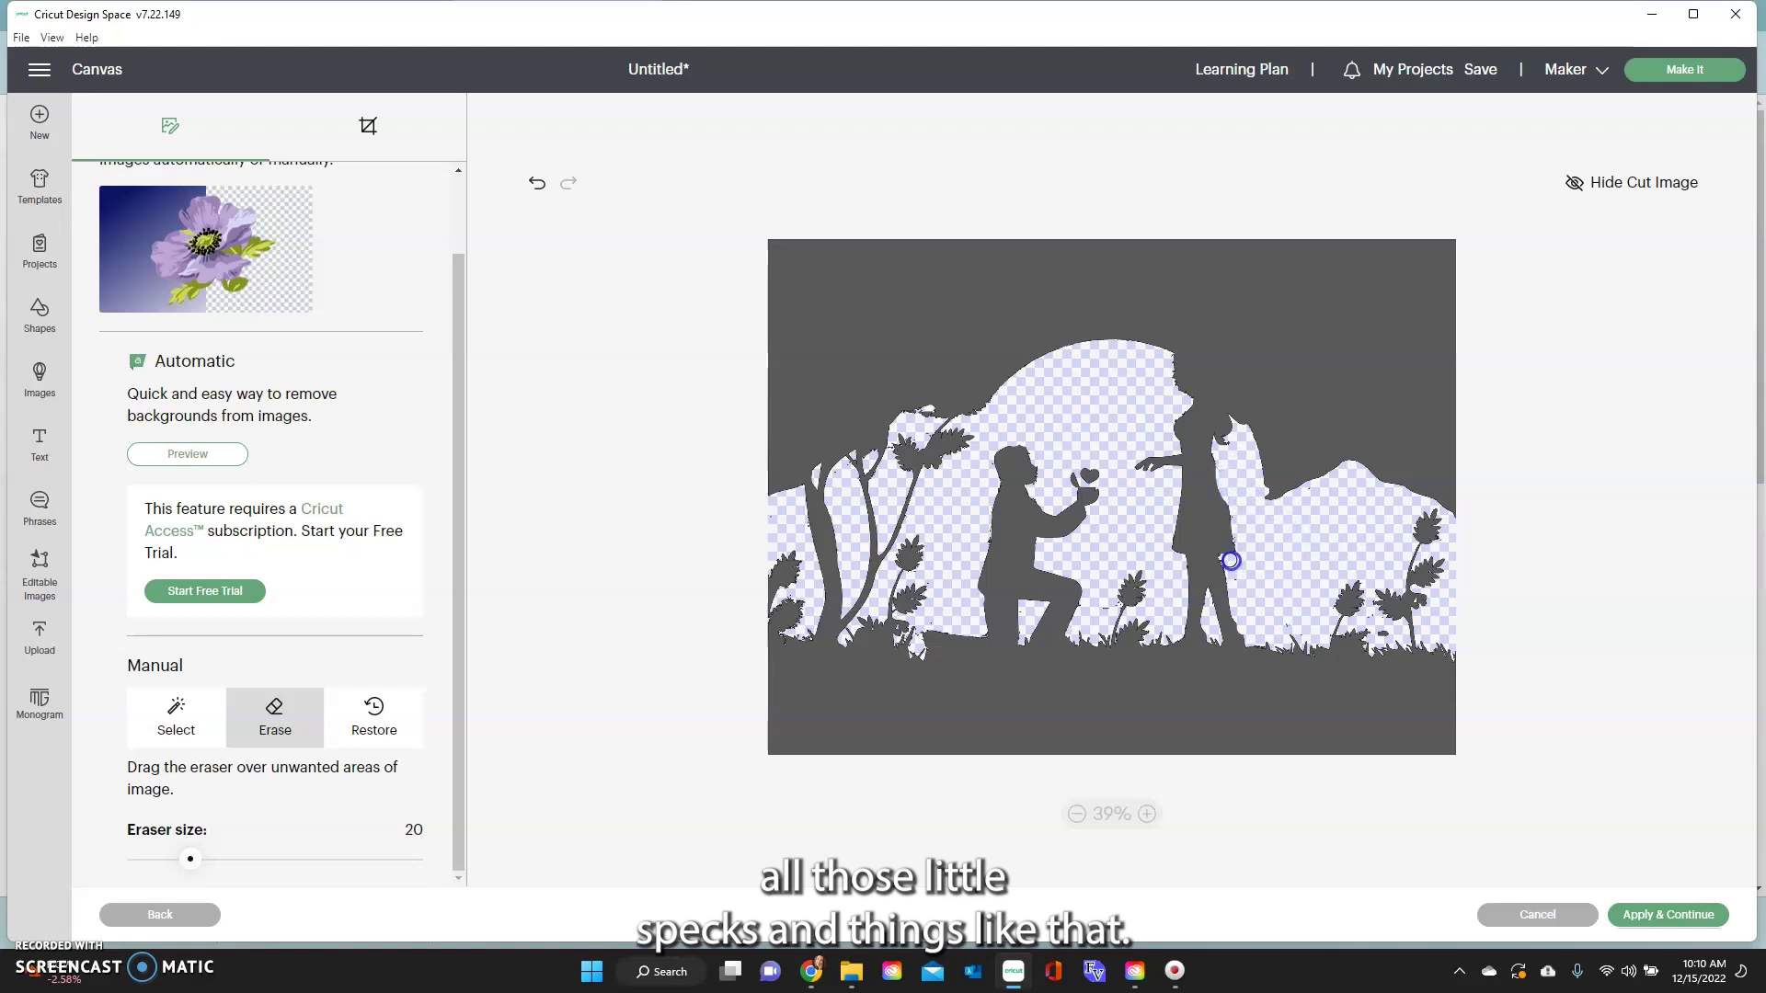
pyautogui.moveTo(1233, 575)
pyautogui.mouseDown()
pyautogui.moveTo(1169, 660)
pyautogui.moveTo(1153, 609)
pyautogui.moveTo(1050, 527)
pyautogui.moveTo(1049, 479)
pyautogui.moveTo(984, 478)
pyautogui.moveTo(967, 444)
pyautogui.moveTo(925, 548)
pyautogui.moveTo(954, 666)
pyautogui.mouseUp()
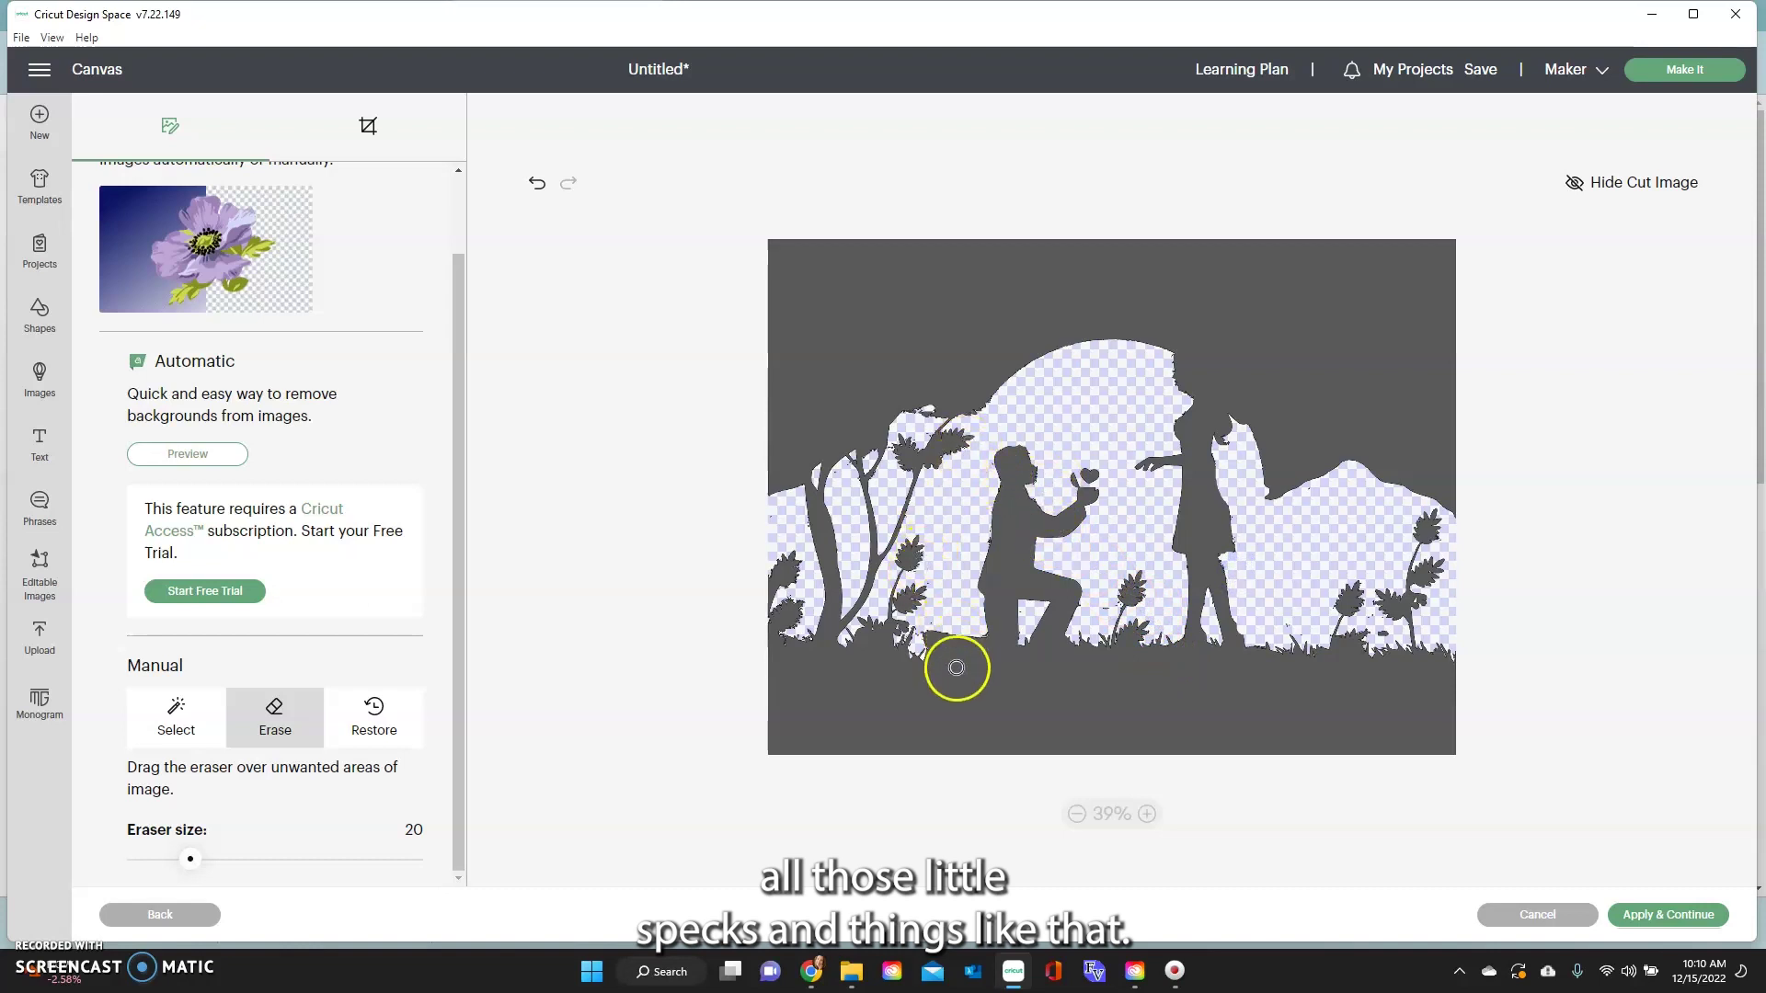
# - Apply the background cleanup and choose Cut Image as the upload type for the couple image
pyautogui.click(1700, 923)
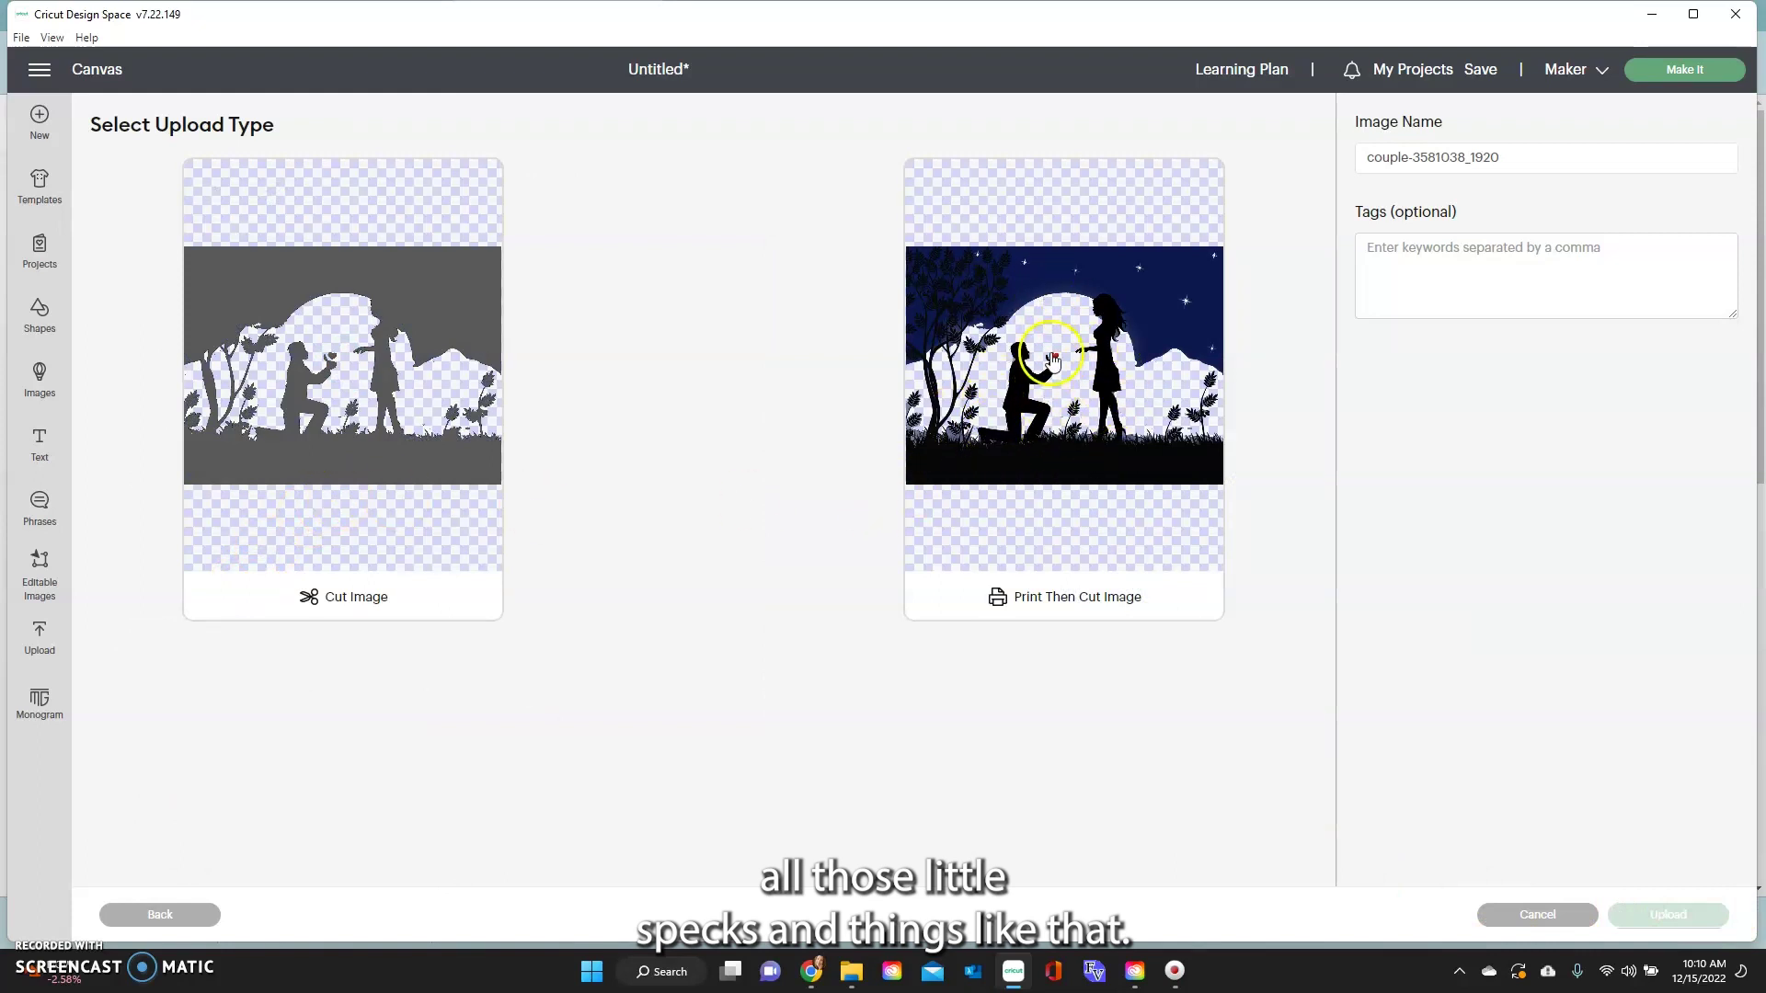
pyautogui.click(294, 435)
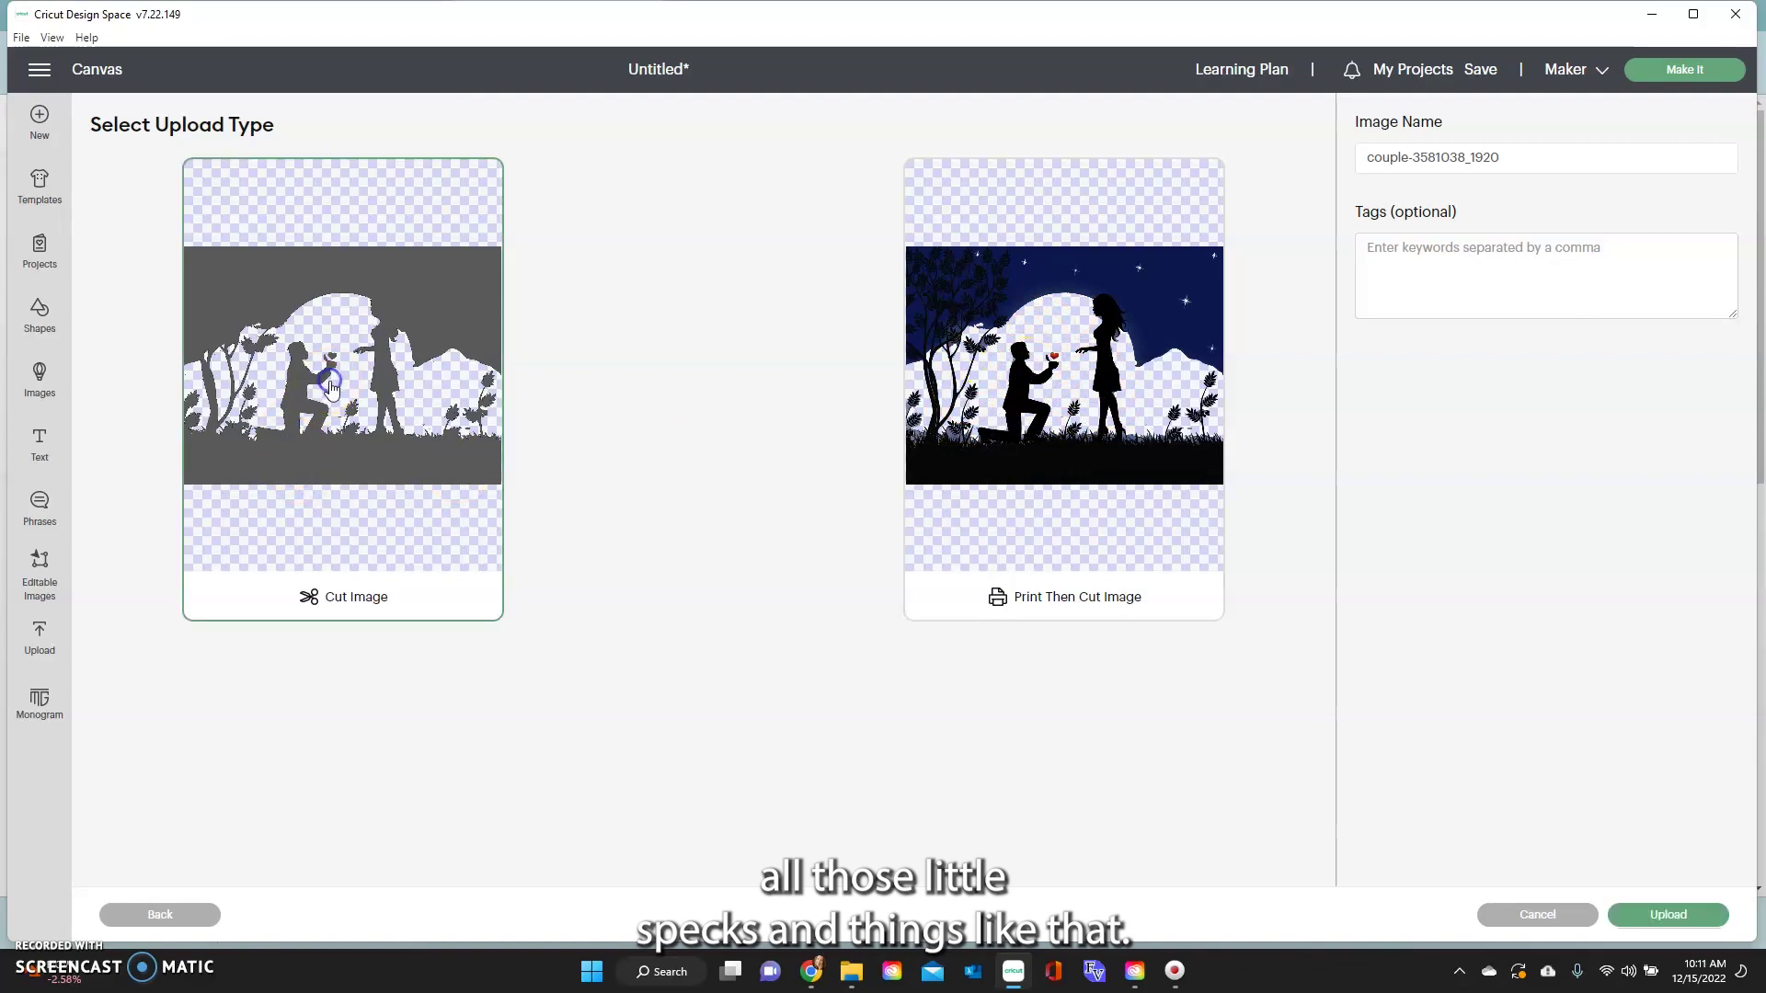